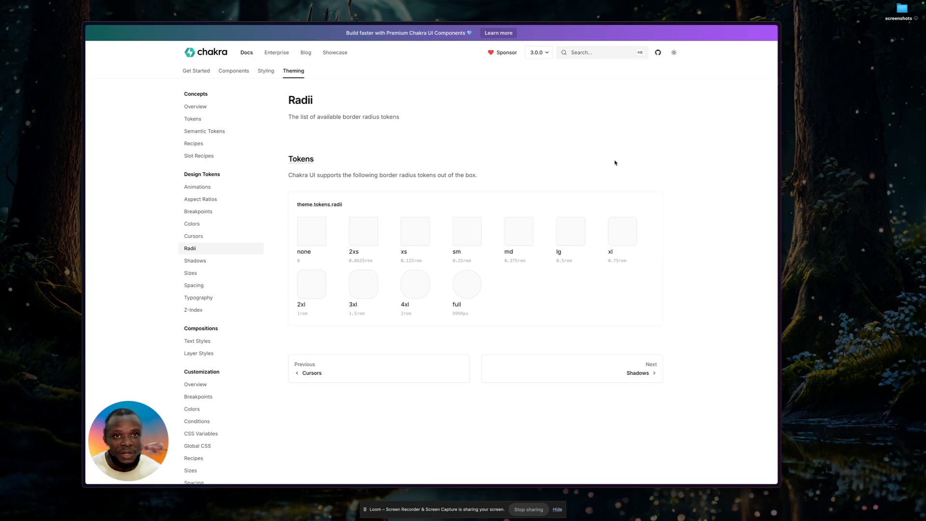
# Switch from the documentation to the Chakra UI Figma Kit file in Figma.
pyautogui.press('super+Tab')
pyautogui.press('super+Tab')
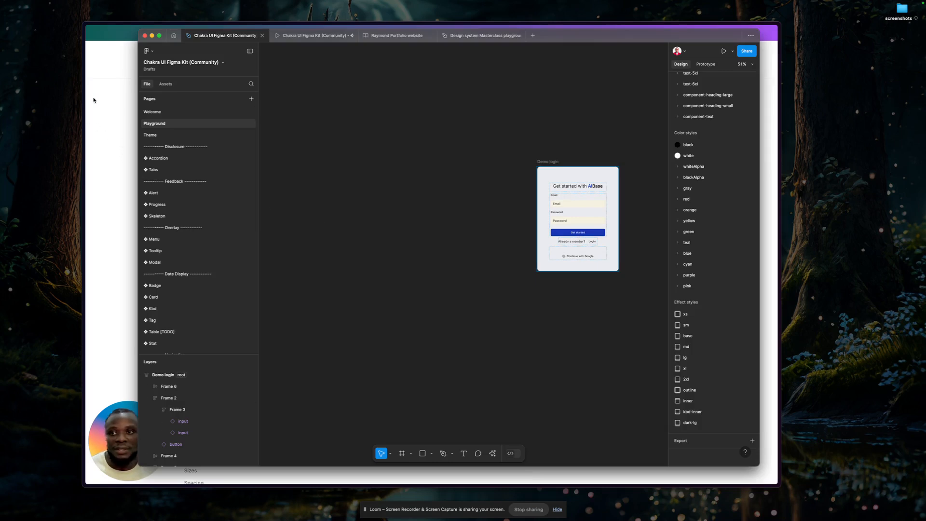
pyautogui.moveTo(804, 1)
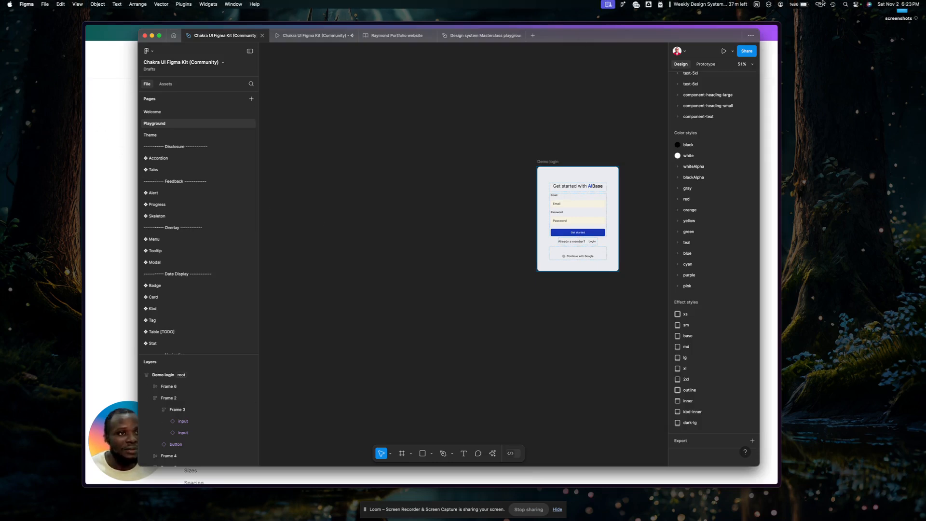
pyautogui.click(856, 4)
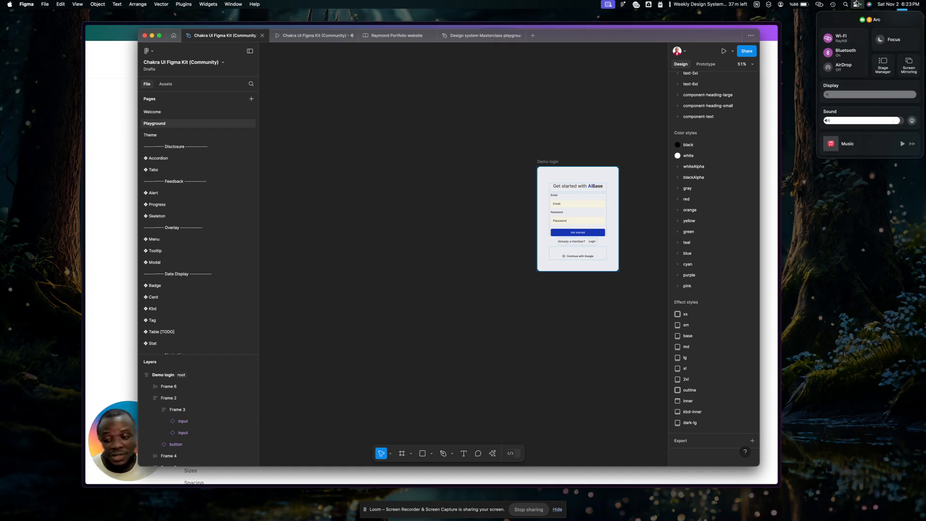
pyautogui.click(882, 66)
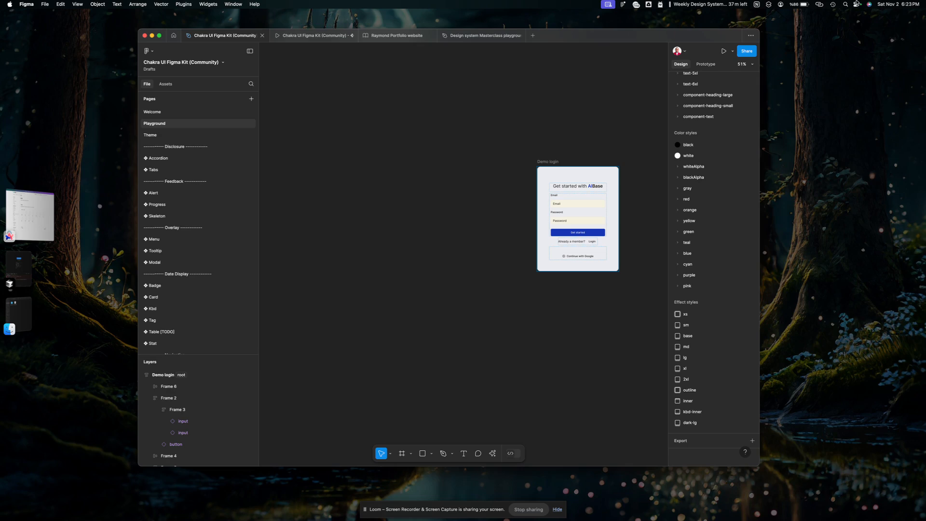
pyautogui.click(858, 5)
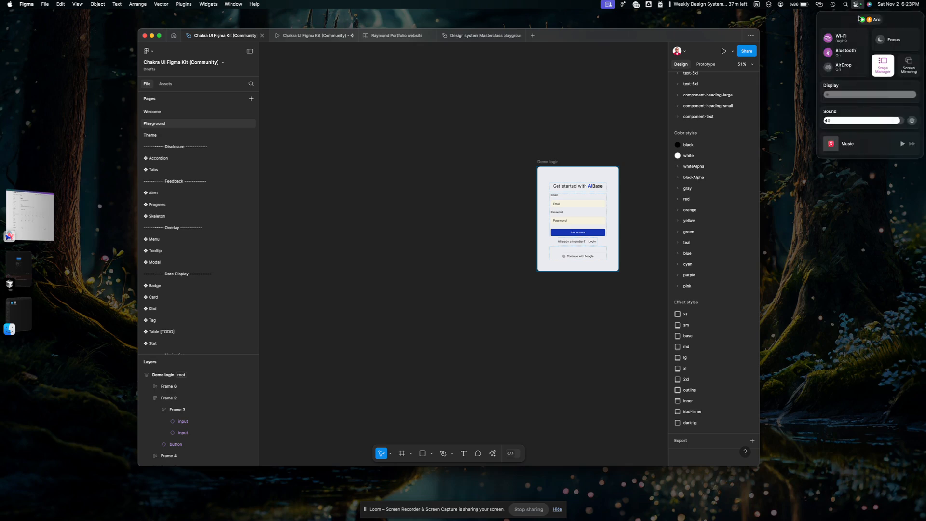
pyautogui.click(886, 70)
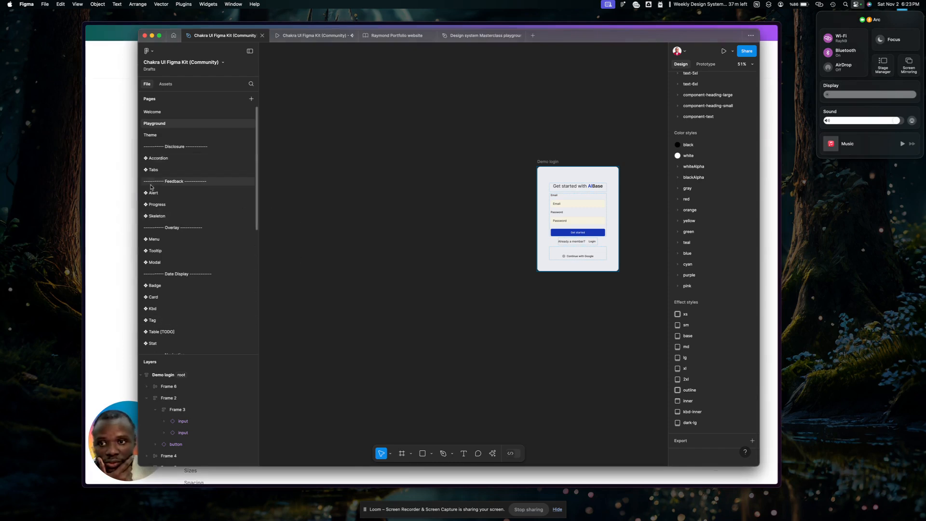
# Browse the kit's component page list and view the Demo login frame at a larger scale.
pyautogui.scroll(-5, 169, 207)
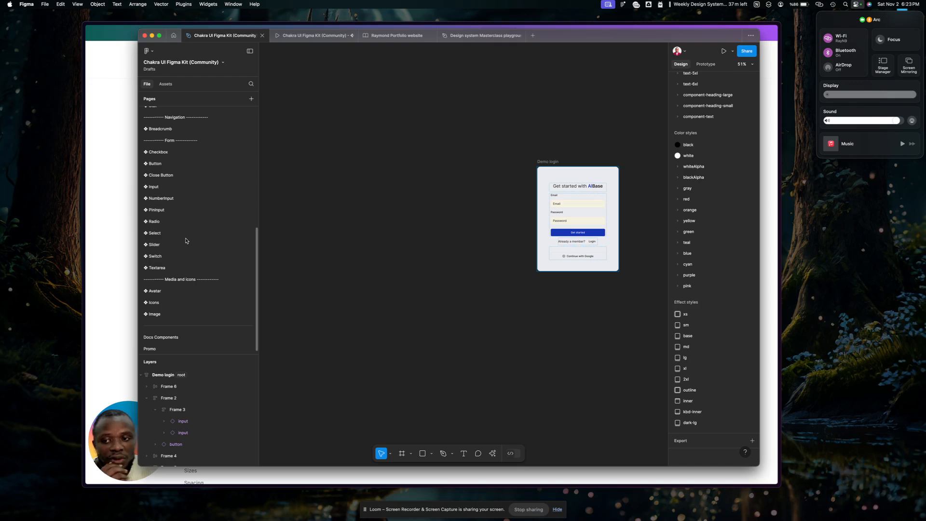
pyautogui.scroll(-3, 662, 231)
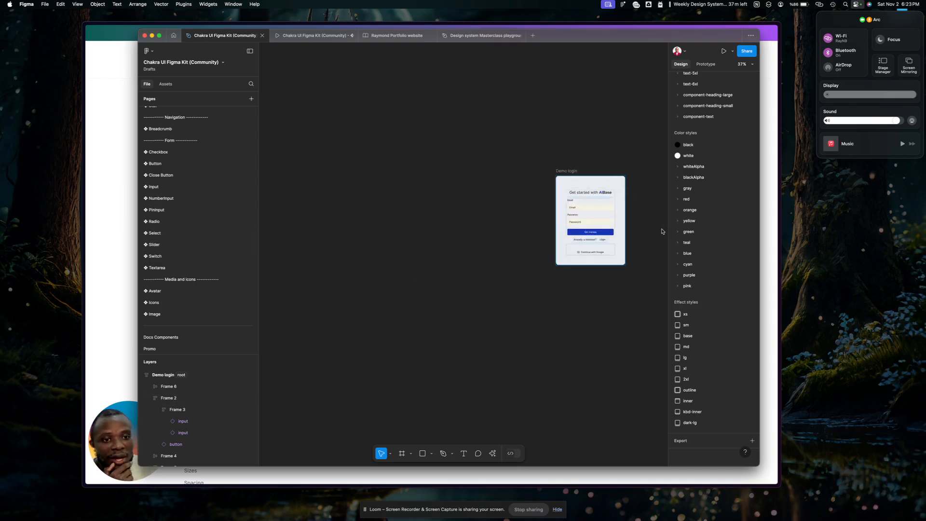
pyautogui.scroll(2, 662, 232)
pyautogui.scroll(3, 642, 209)
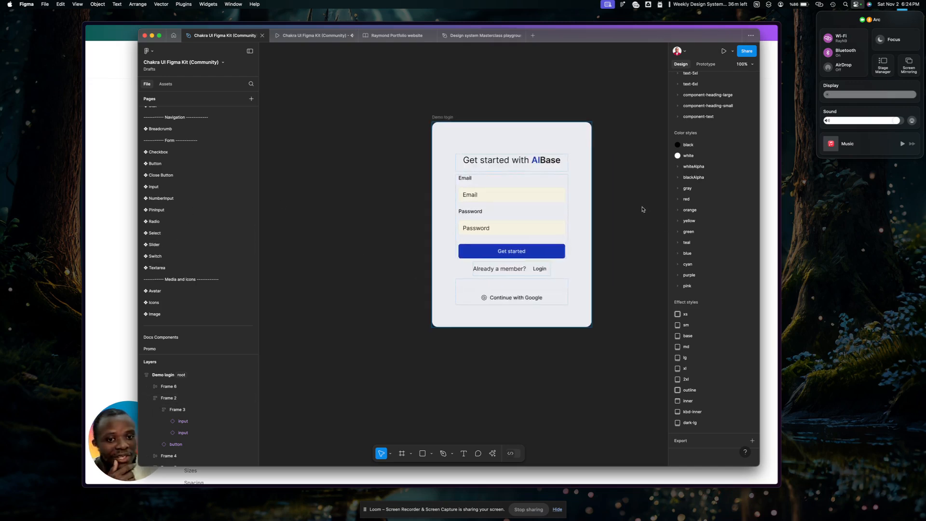
pyautogui.scroll(1, 643, 210)
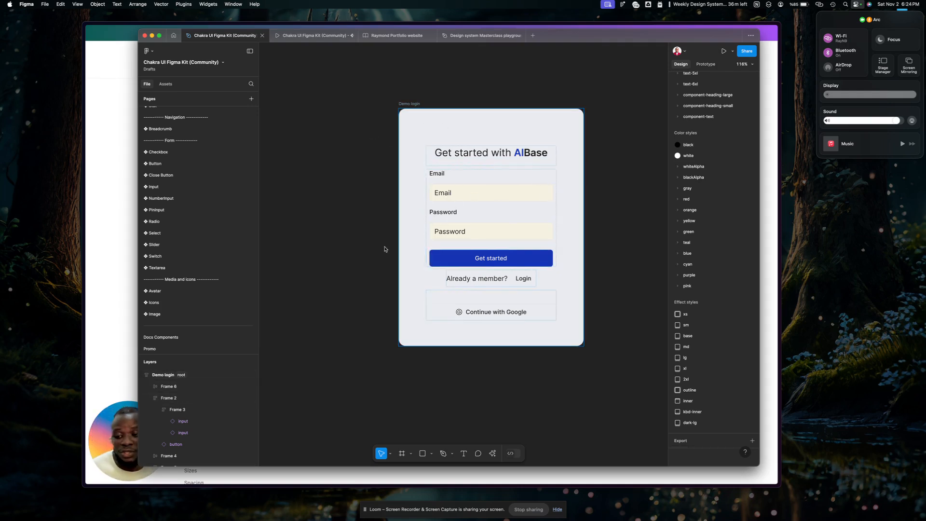
pyautogui.click(353, 301)
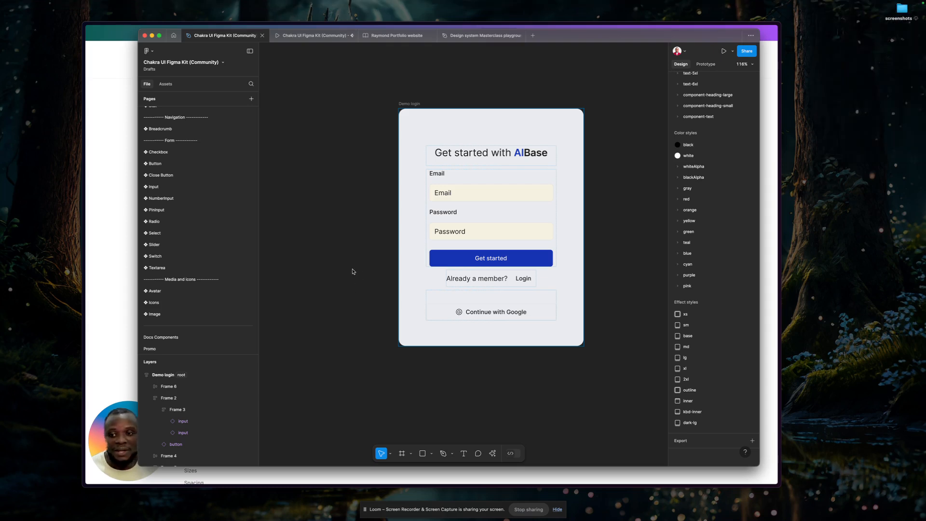
# Switch back to the Chakra UI docs, view the Styling overview and open the Components overview.
pyautogui.click(104, 270)
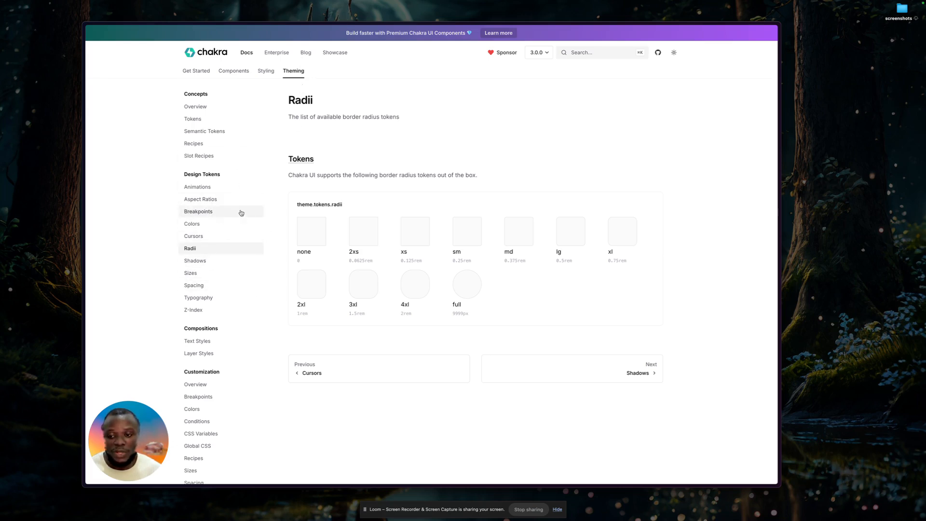
pyautogui.click(266, 71)
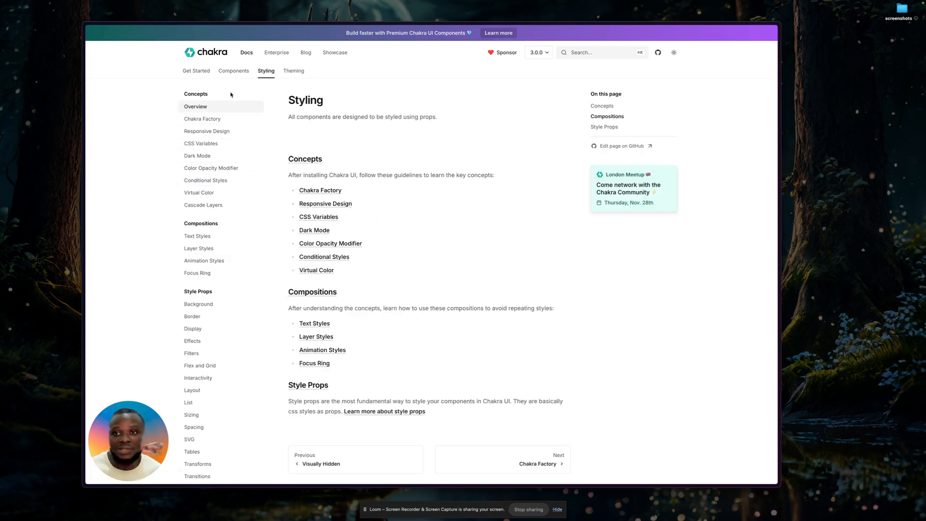
pyautogui.click(233, 72)
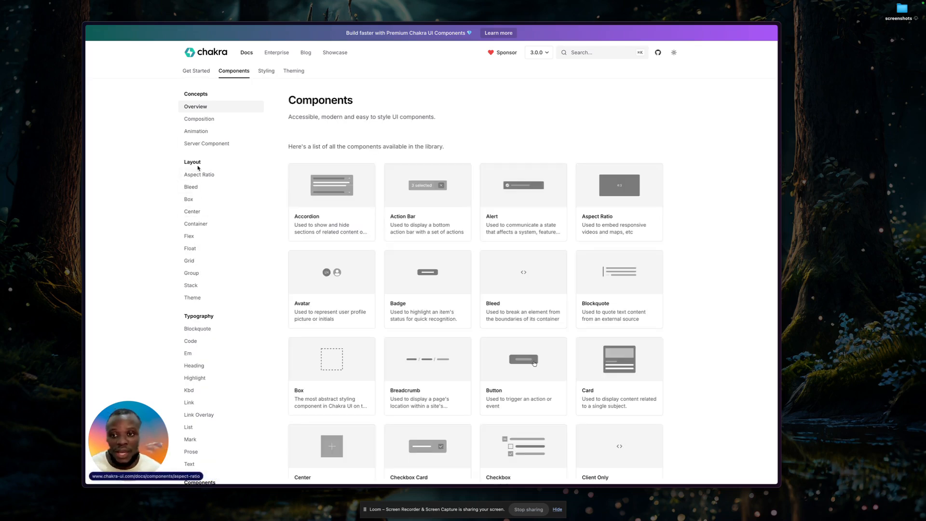
# Open the Container layout component's documentation and review its usage, Sizes and Fluid examples, and props.
pyautogui.click(195, 225)
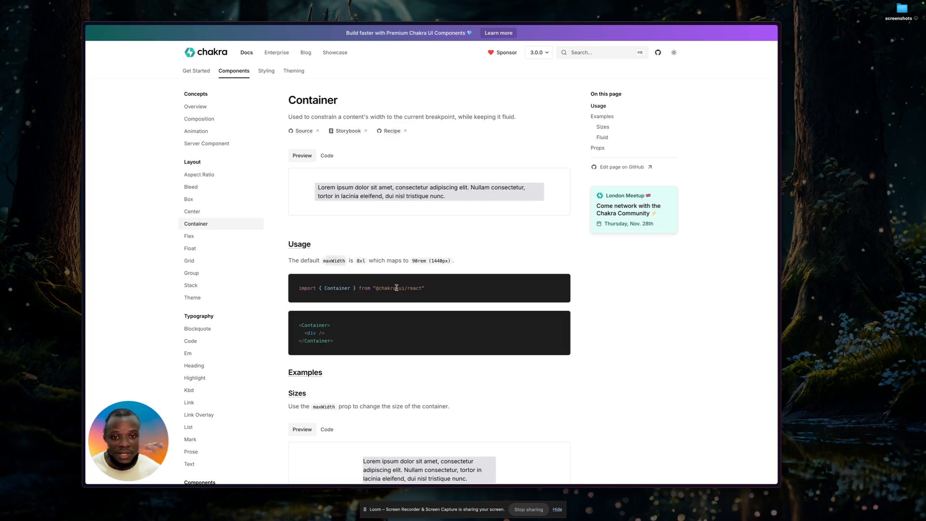
pyautogui.scroll(-3, 396, 288)
pyautogui.scroll(-6, 398, 290)
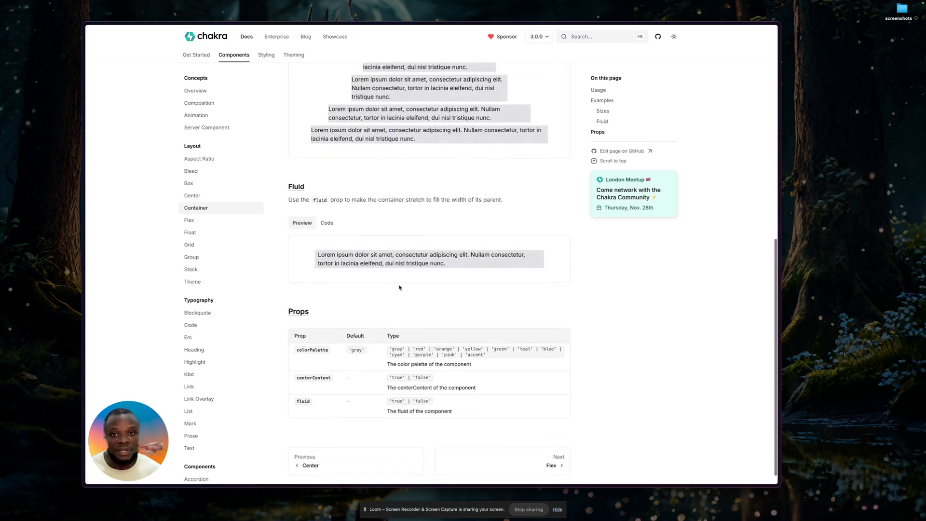
pyautogui.scroll(2, 399, 288)
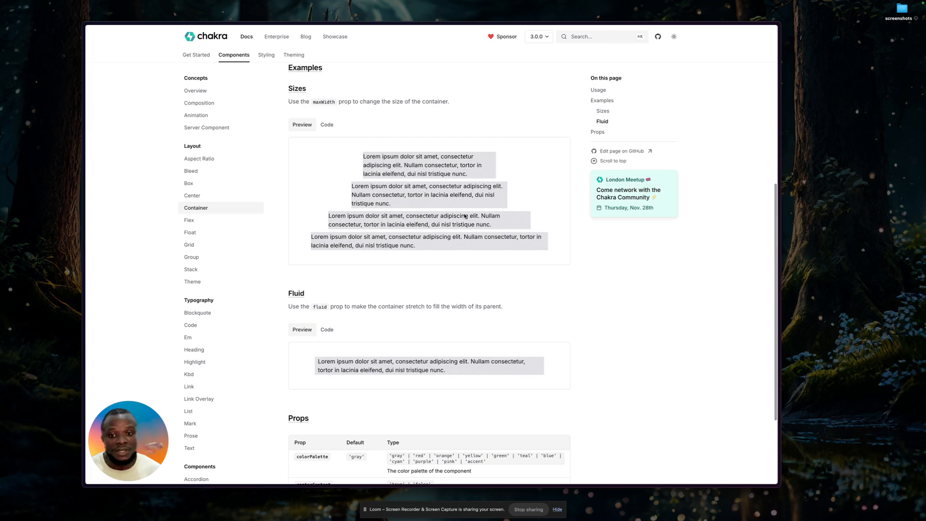
pyautogui.scroll(-1, 308, 370)
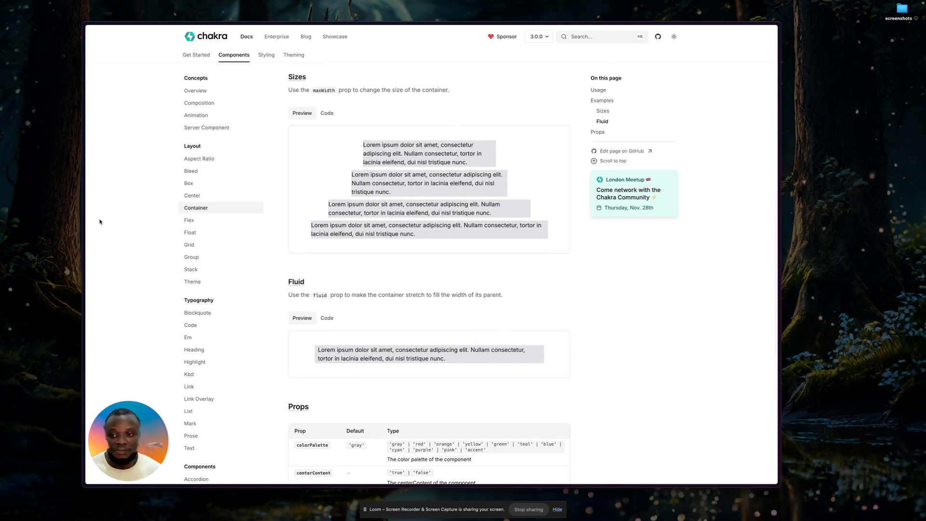
pyautogui.moveTo(81, 213)
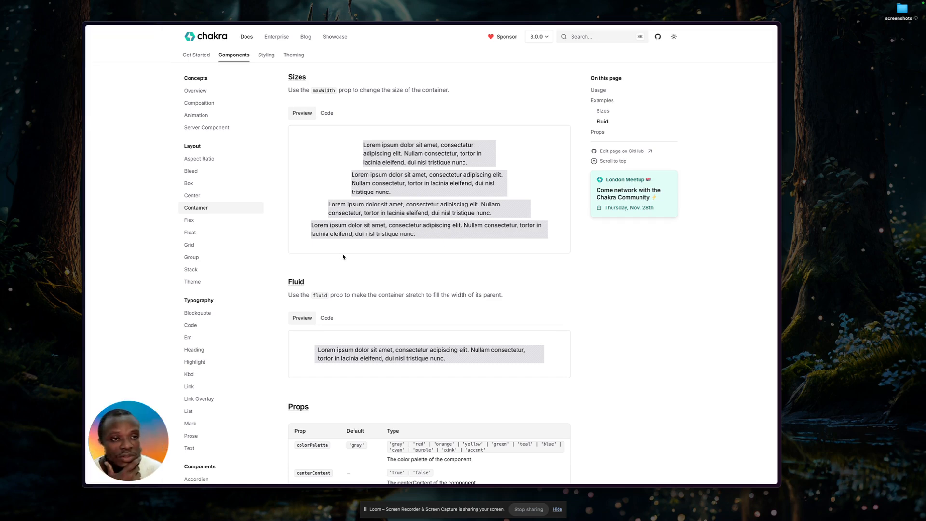
pyautogui.scroll(-3, 351, 267)
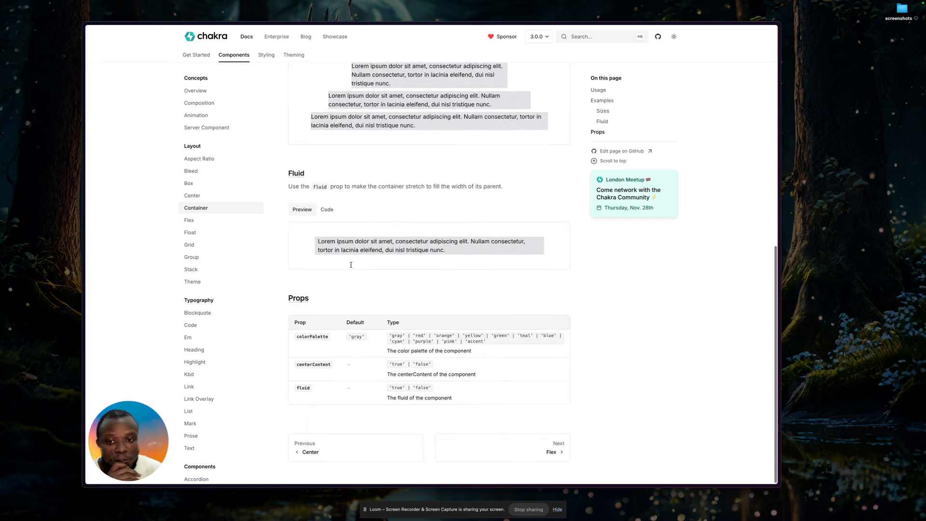
# Open the Flex layout component's documentation and review its usage code and Direction example.
pyautogui.click(202, 220)
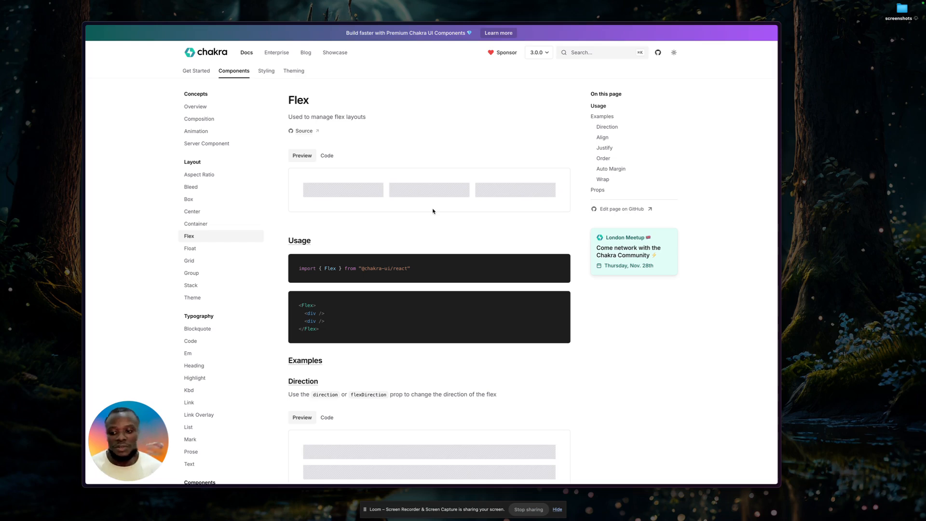
pyautogui.scroll(-1, 300, 313)
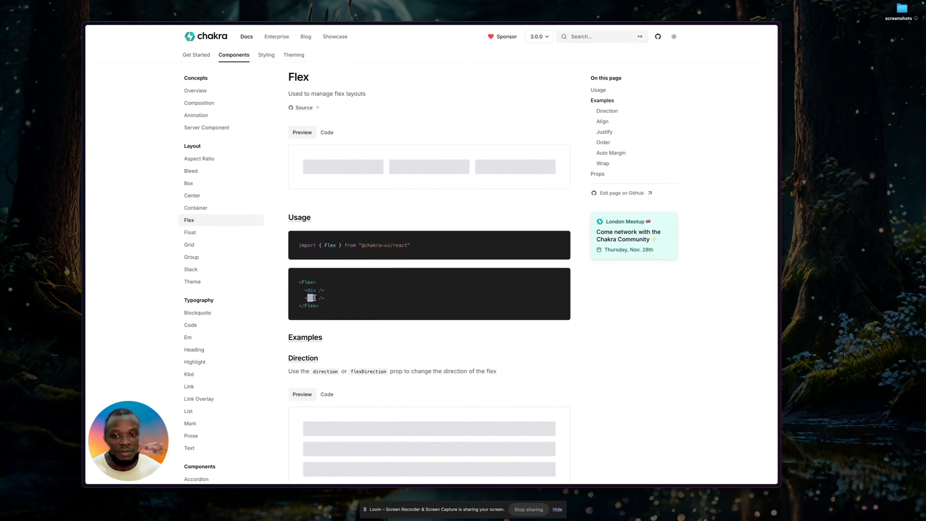
pyautogui.scroll(-2, 390, 384)
pyautogui.scroll(-1, 390, 384)
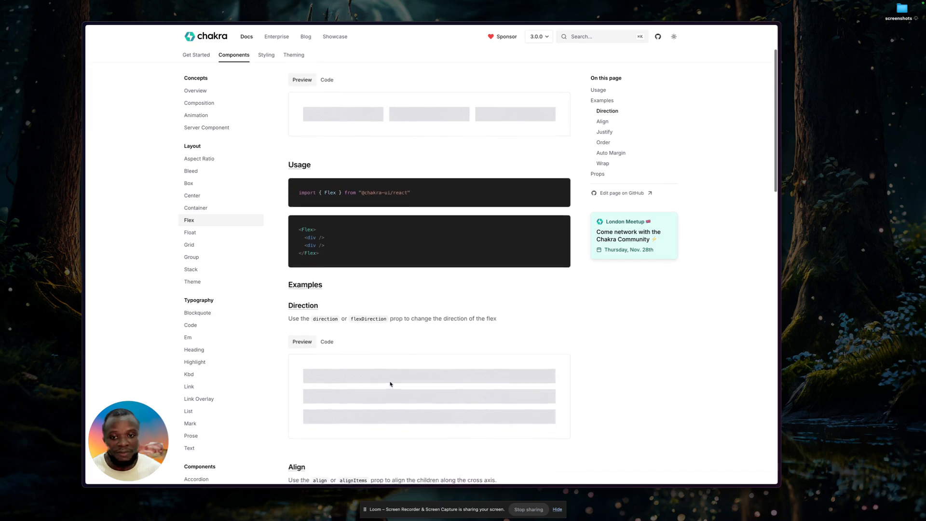
pyautogui.scroll(-2, 391, 381)
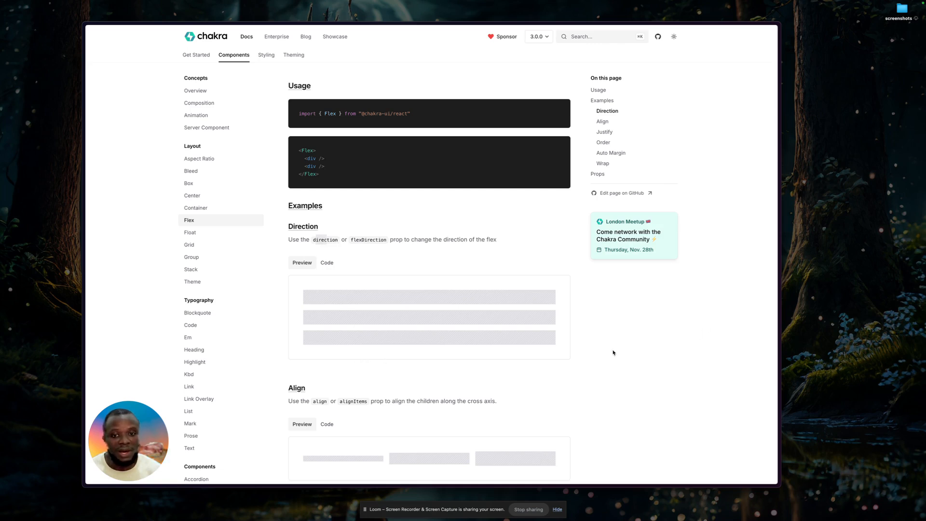
# Switch to Figma and select the Demo login frame to inspect its auto layout direction, gap and padding.
pyautogui.press('super+Tab')
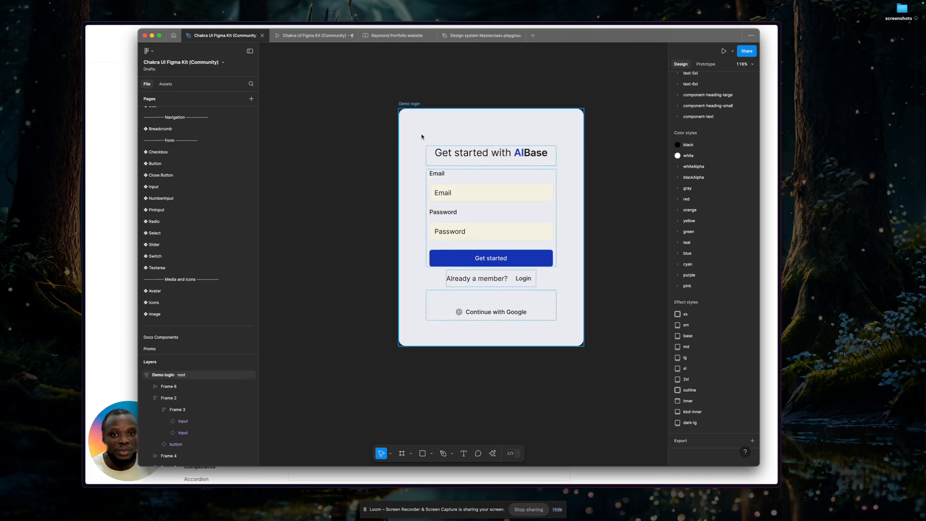
pyautogui.click(416, 104)
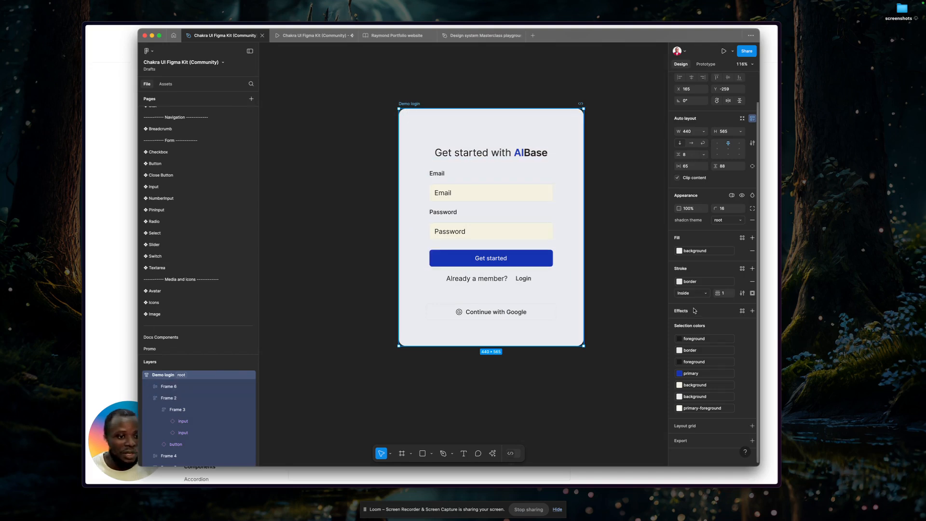
pyautogui.scroll(2, 738, 278)
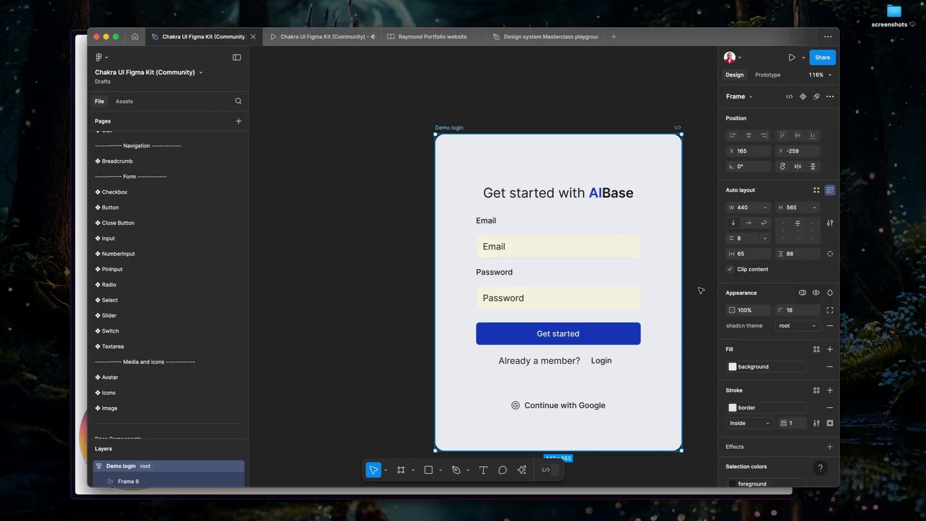
pyautogui.click(702, 285)
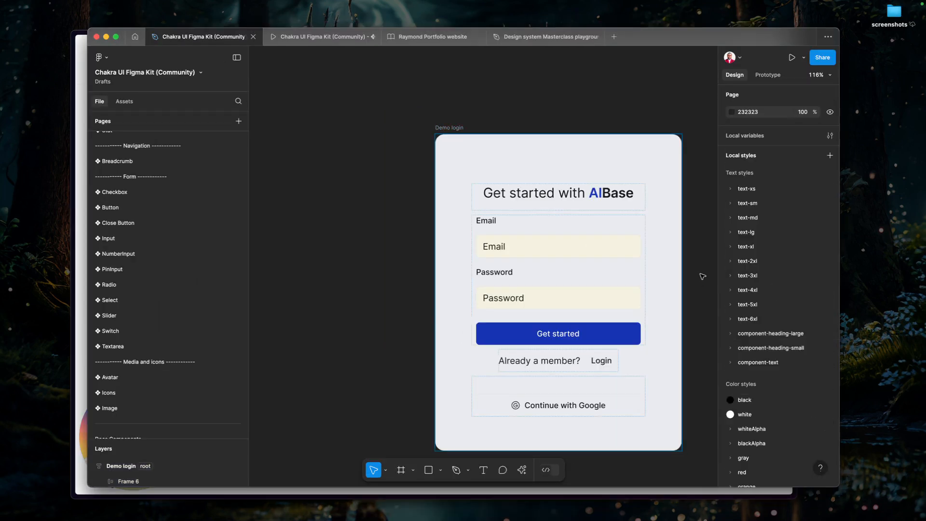
pyautogui.click(450, 128)
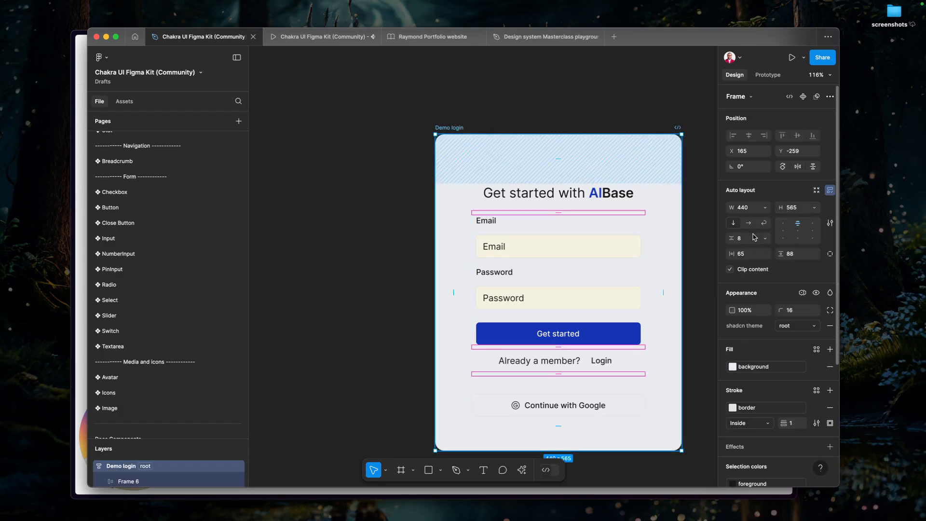
# Switch back to the Chakra UI docs and open the Stack layout component's page to read its usage section.
pyautogui.press('super+Tab')
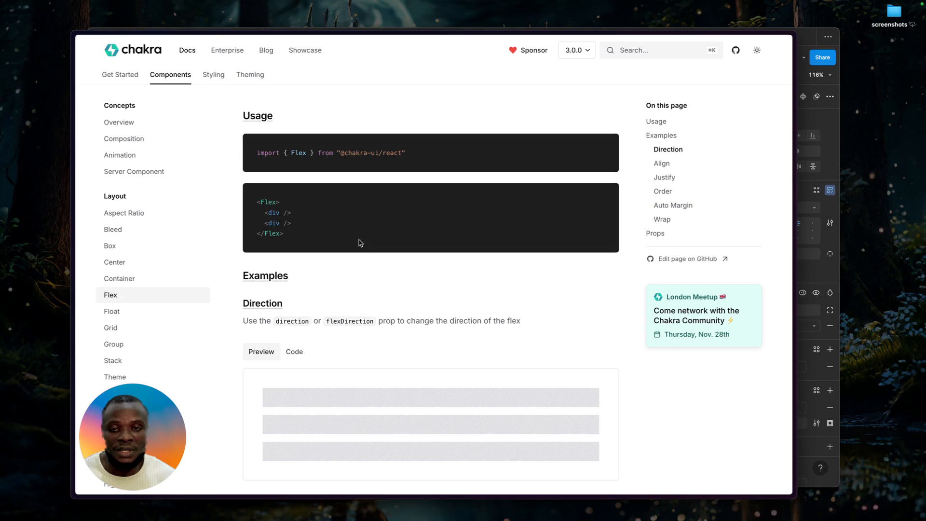
pyautogui.scroll(-5, 358, 308)
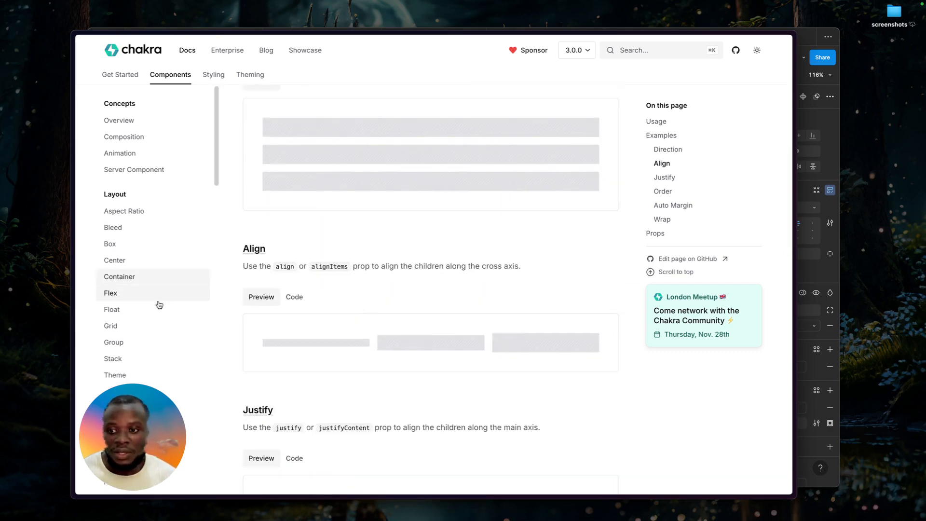
pyautogui.scroll(-1, 191, 330)
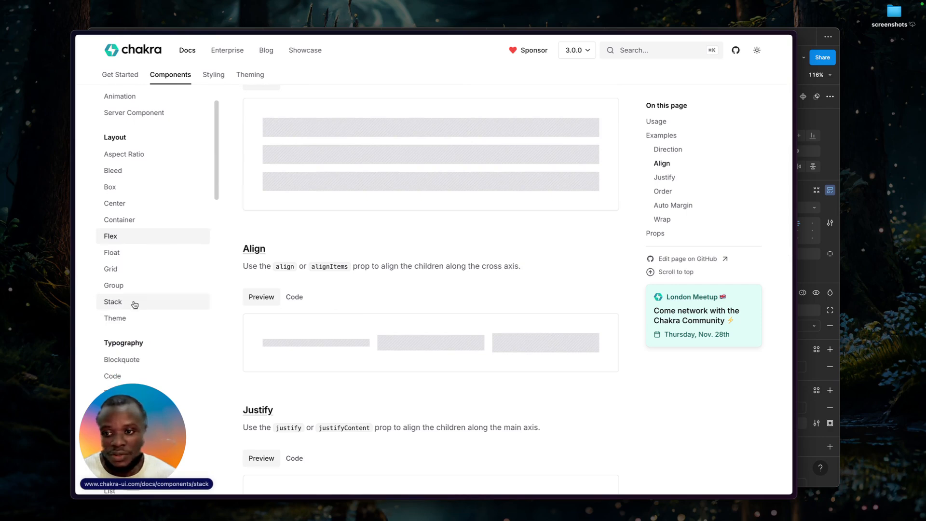
pyautogui.click(135, 308)
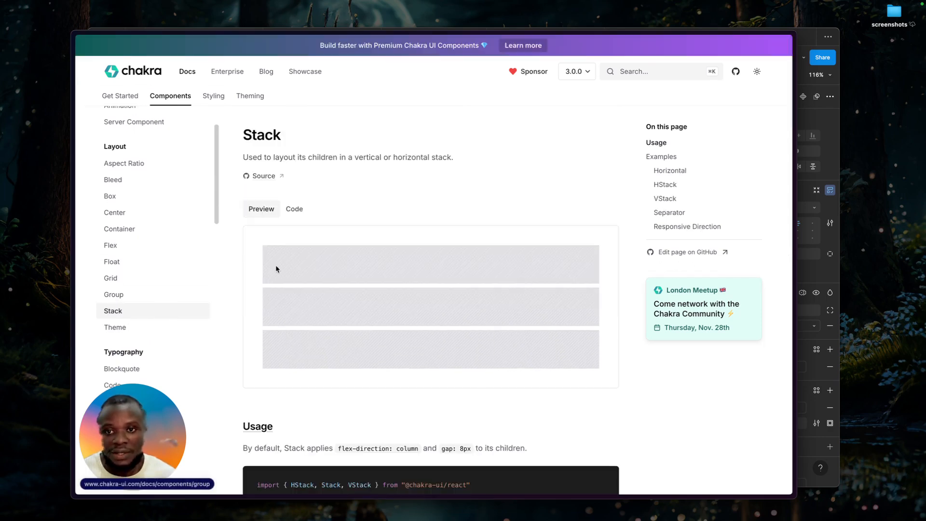
pyautogui.scroll(-1, 376, 195)
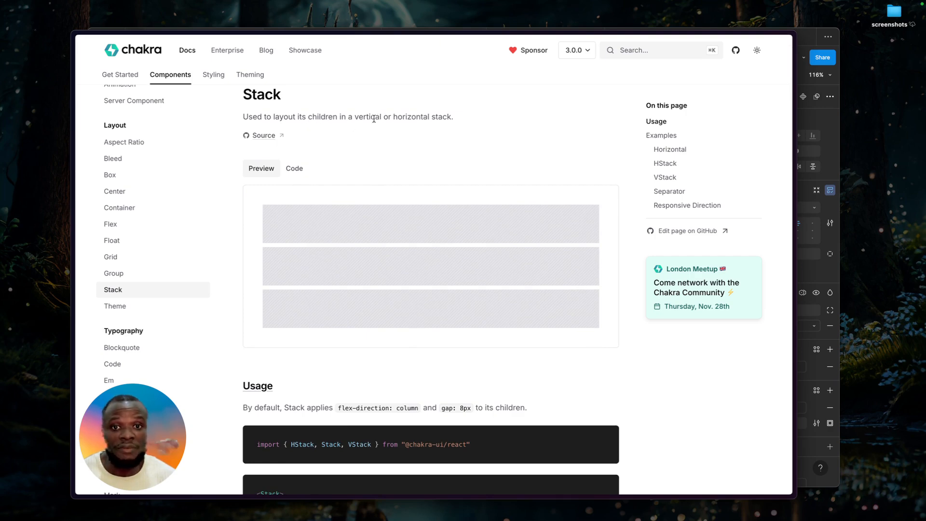
pyautogui.scroll(-5, 442, 149)
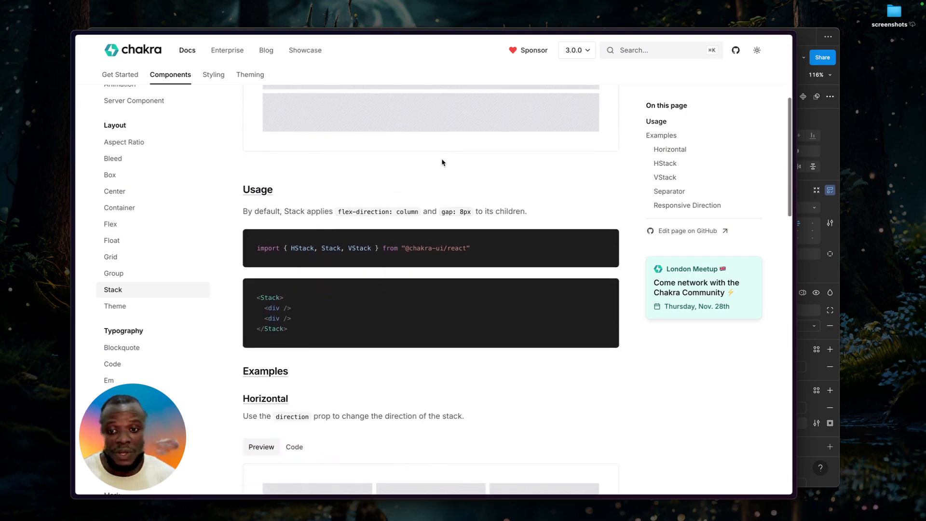
# Examine the Stack page's usage code, covering the Stack tag and the HStack, Stack and VStack imports.
pyautogui.moveTo(263, 297); pyautogui.dragTo(282, 300)
pyautogui.click(284, 299)
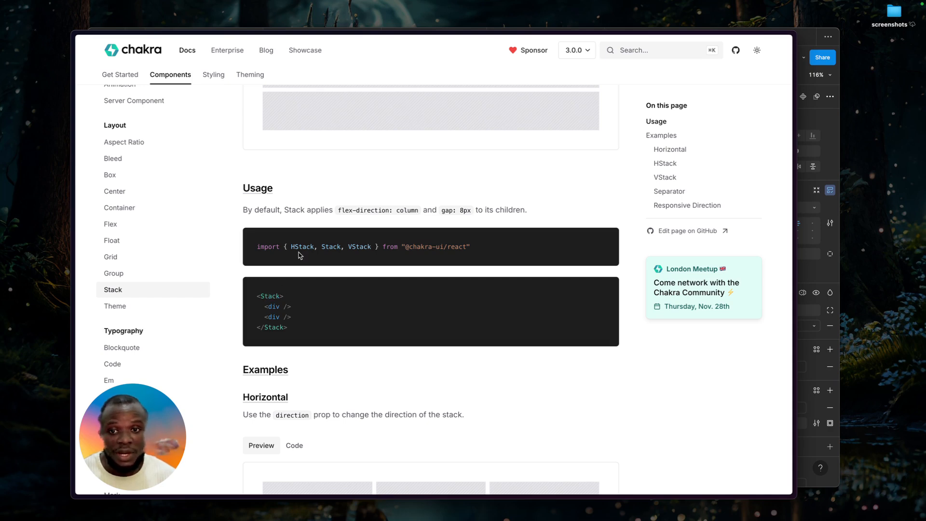
pyautogui.moveTo(290, 247); pyautogui.dragTo(371, 251)
pyautogui.click(371, 255)
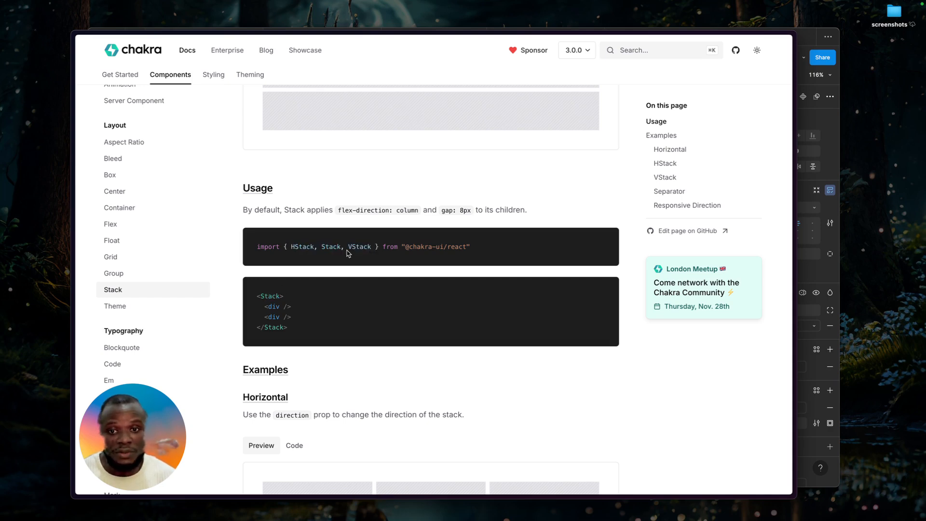
pyautogui.moveTo(291, 252); pyautogui.dragTo(323, 251)
pyautogui.doubleClick(327, 247)
pyautogui.click(348, 248)
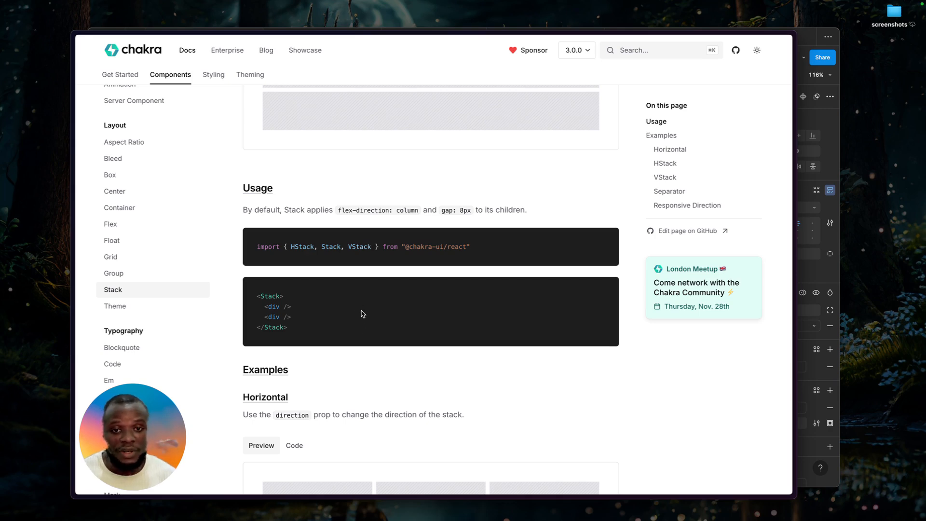
# Review the Horizontal and HStack examples in the Stack documentation and browse the component list.
pyautogui.scroll(-3, 362, 314)
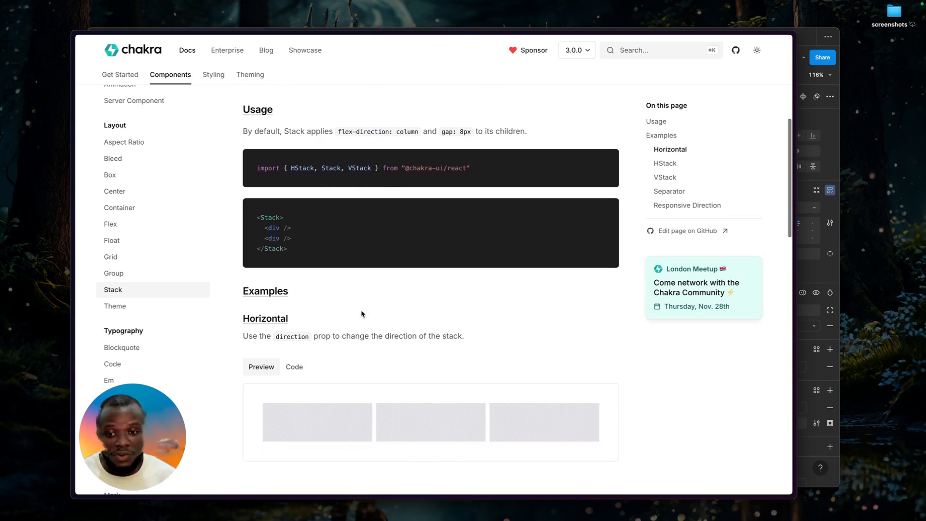
pyautogui.scroll(-4, 363, 314)
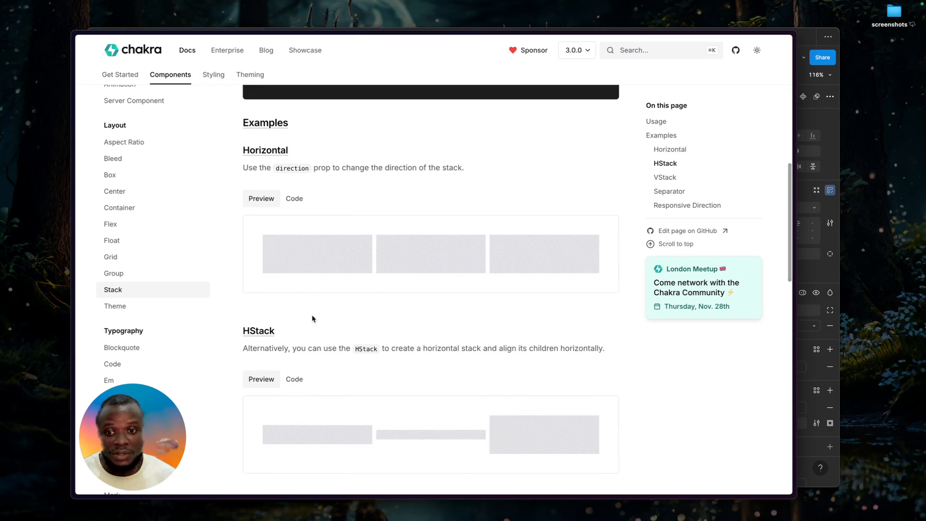
pyautogui.scroll(-2, 159, 238)
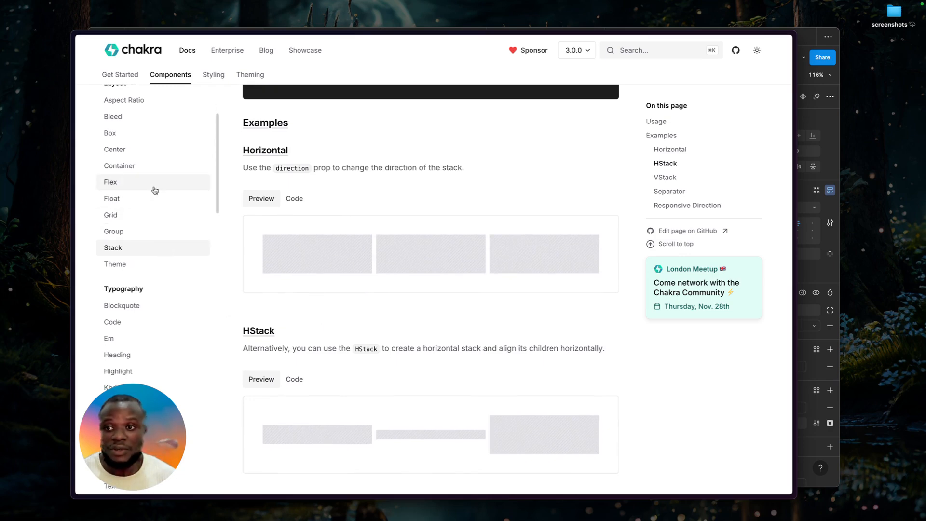
pyautogui.scroll(-3, 155, 188)
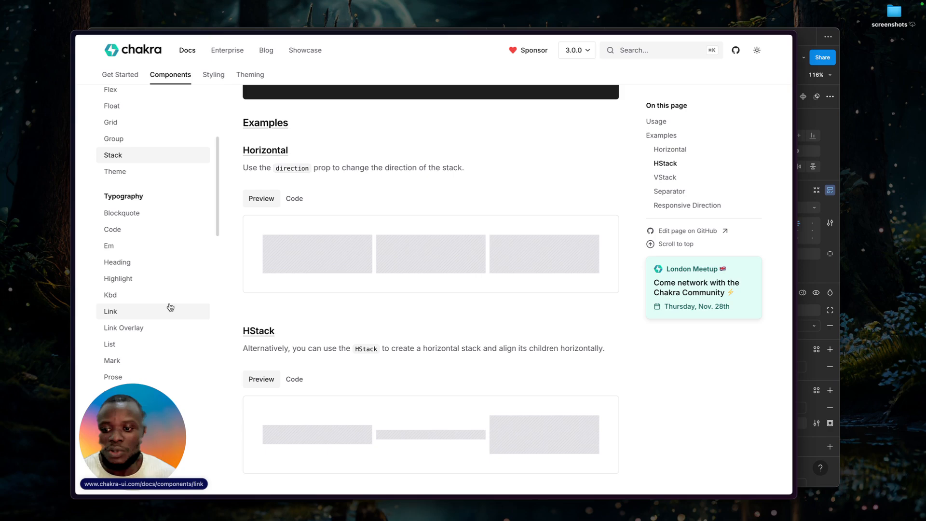
pyautogui.scroll(2, 171, 308)
pyautogui.scroll(2, 404, 310)
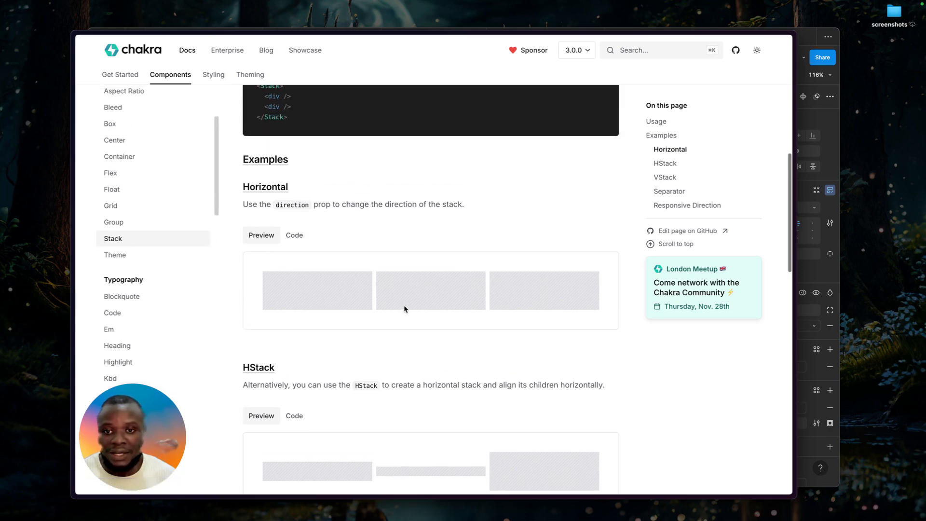
pyautogui.scroll(1, 403, 307)
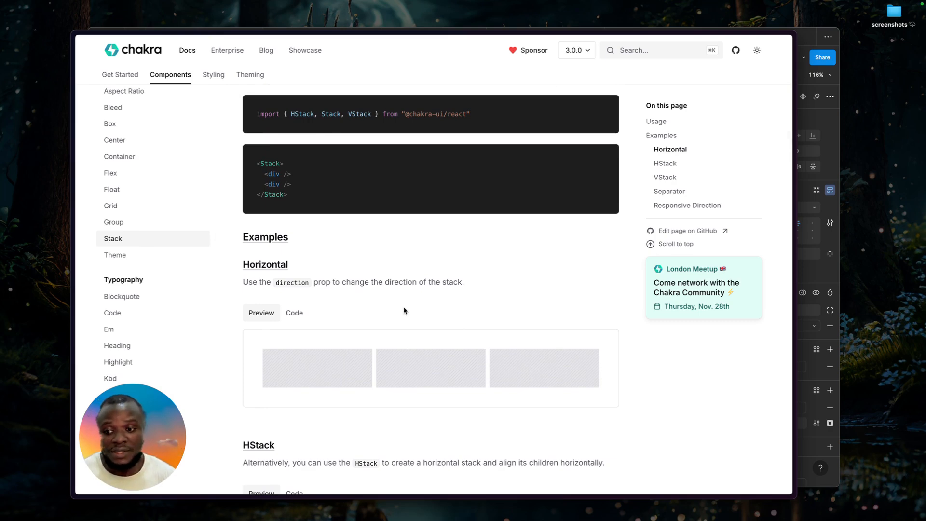
# Switch to Figma, move the Demo login frame to X -60, Y -324, and inspect its vertical and horizontal padding.
pyautogui.press('super+Tab')
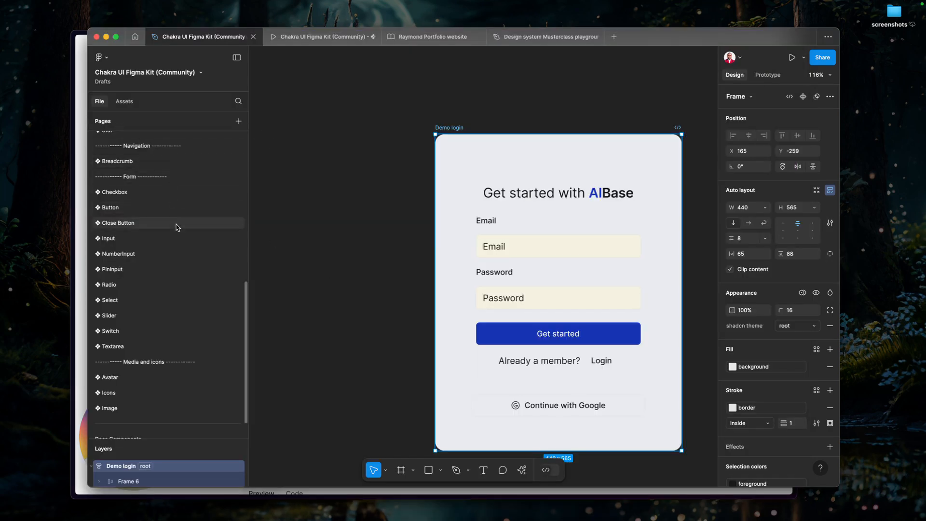
pyautogui.scroll(10, 176, 228)
pyautogui.click(362, 202)
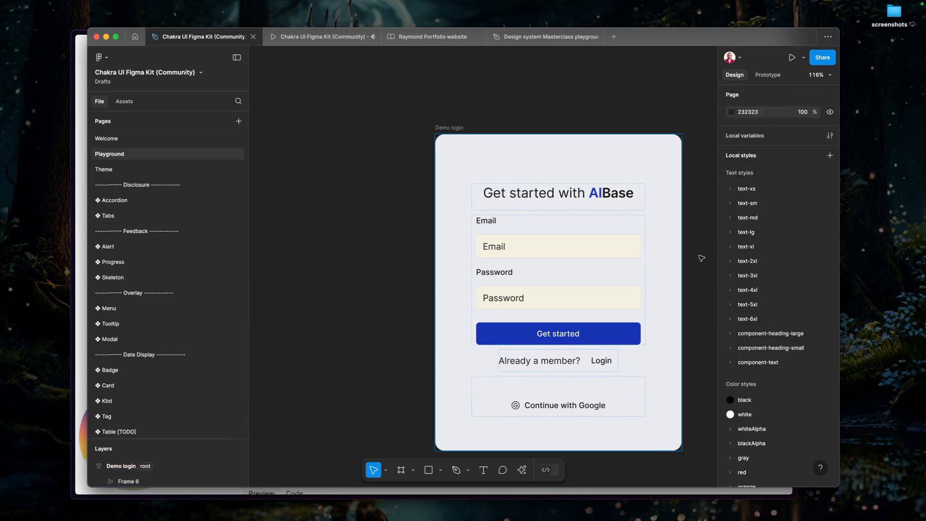
pyautogui.click(452, 128)
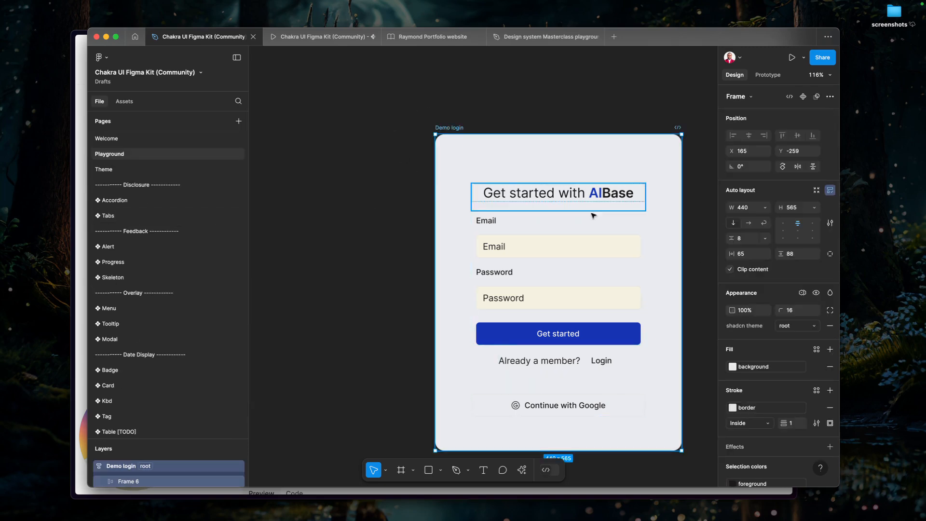
pyautogui.moveTo(601, 223); pyautogui.dragTo(475, 187)
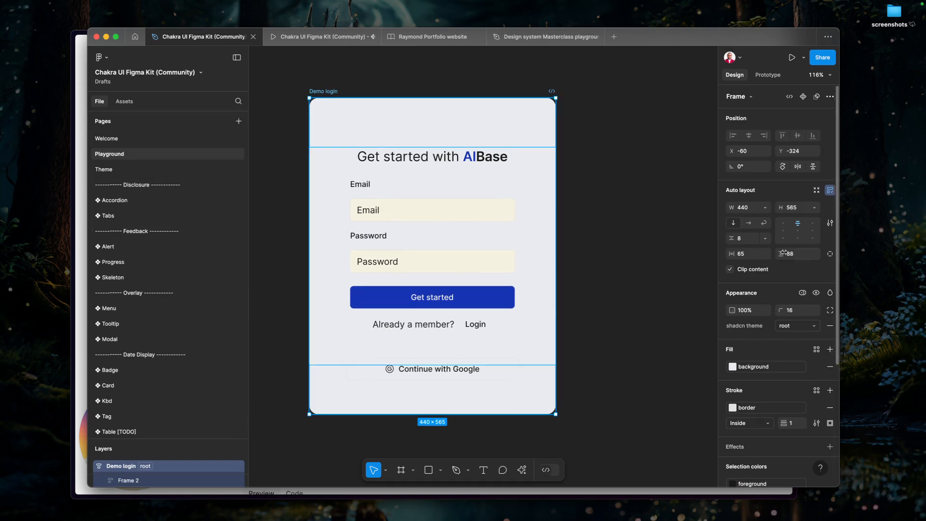
pyautogui.click(804, 257)
pyautogui.hotkey('shift', 'Tab')
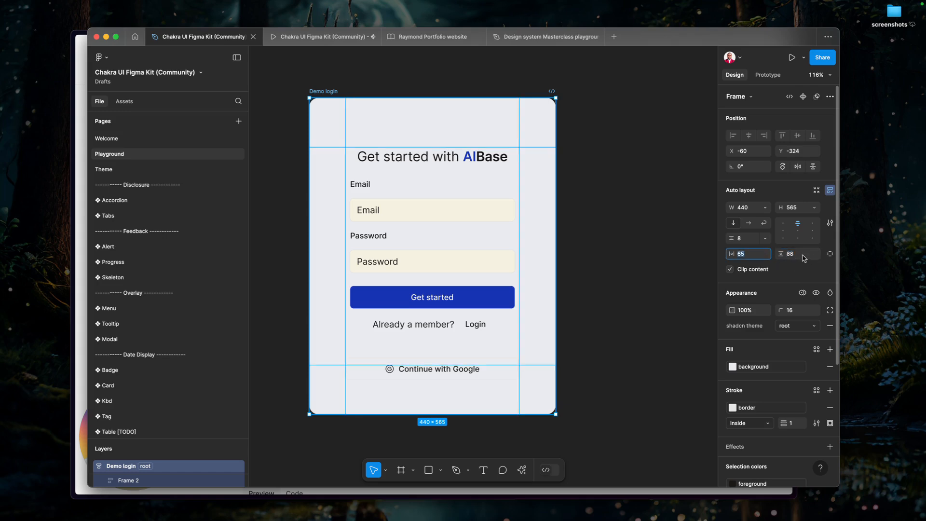
# Switch back to the Chakra UI docs and open the Spacing design tokens page in the Theming documentation.
pyautogui.press('super+Tab')
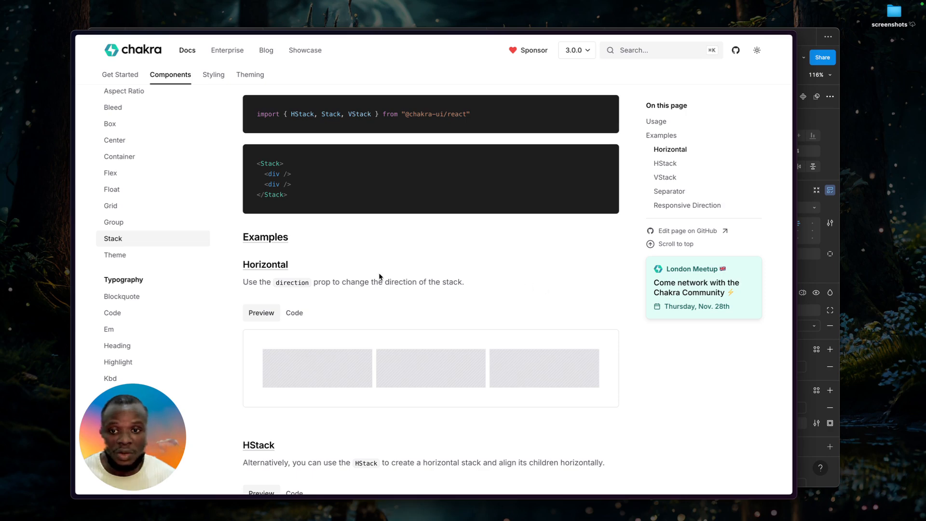
pyautogui.scroll(-6, 128, 294)
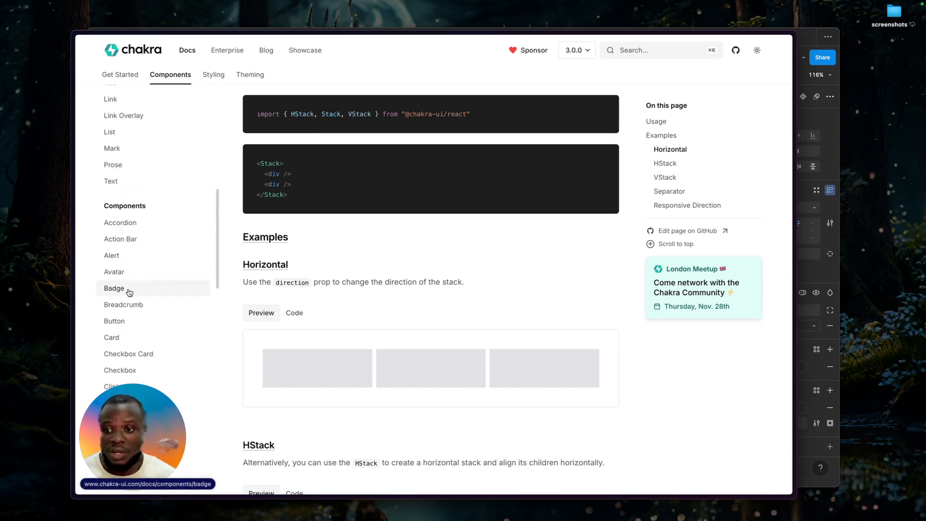
pyautogui.scroll(10, 152, 283)
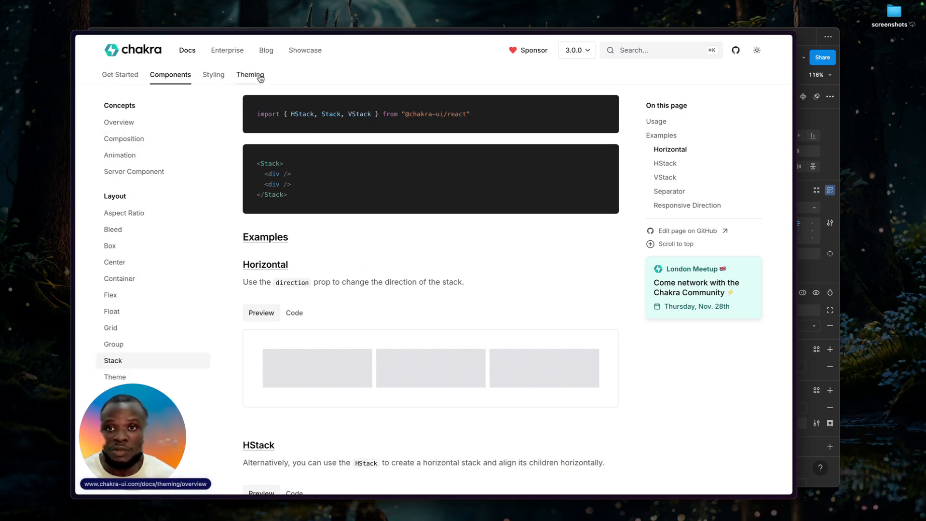
pyautogui.click(248, 75)
pyautogui.moveTo(168, 428); pyautogui.dragTo(772, 407)
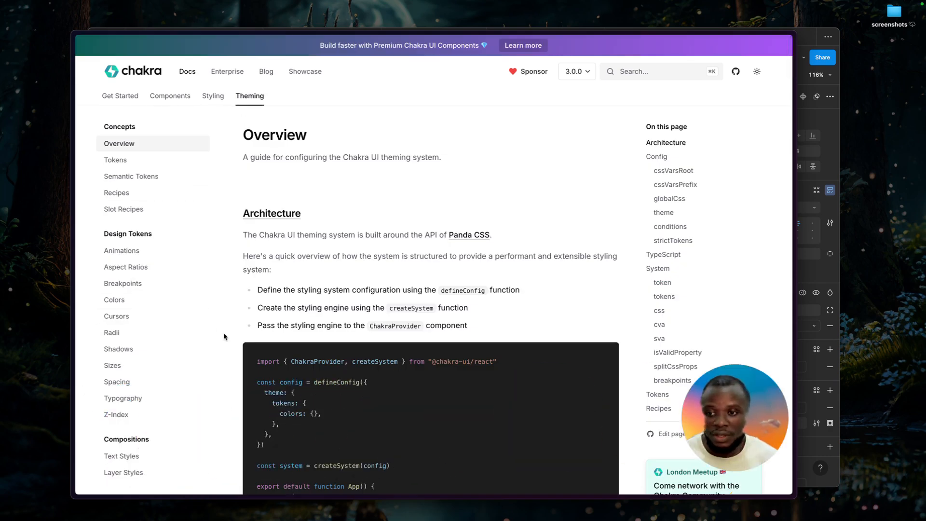
pyautogui.click(135, 390)
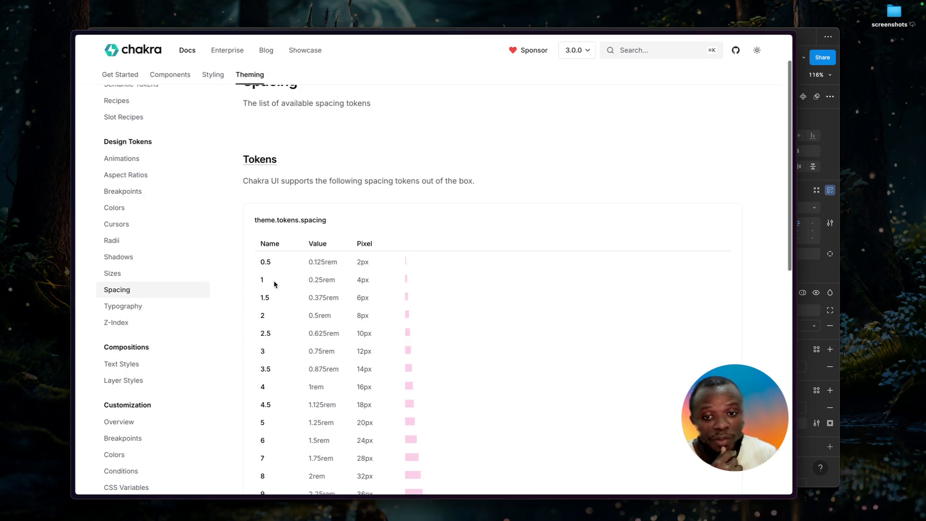
# Examine the theme.tokens.spacing table, comparing token names with their rem and pixel values from the smallest to the largest.
pyautogui.scroll(-1, 318, 275)
pyautogui.scroll(-15, 367, 313)
pyautogui.scroll(-9, 366, 313)
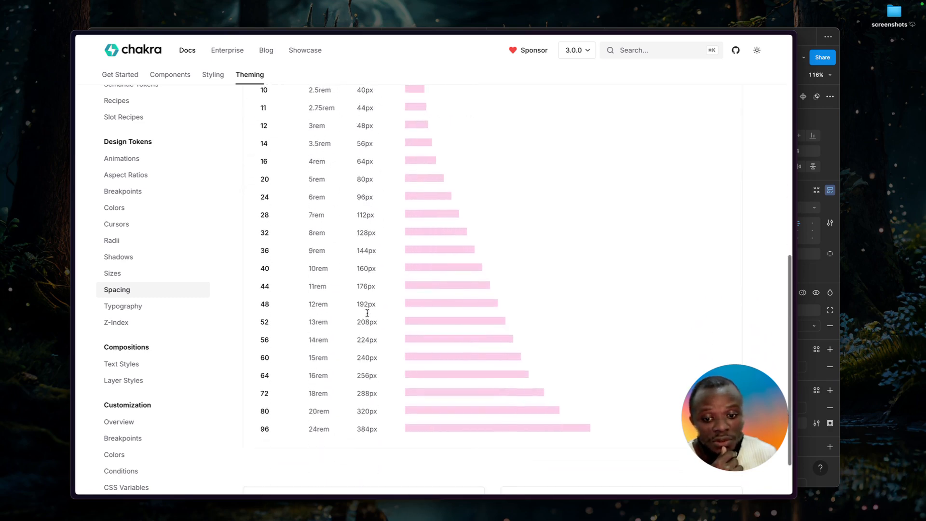
pyautogui.doubleClick(367, 396)
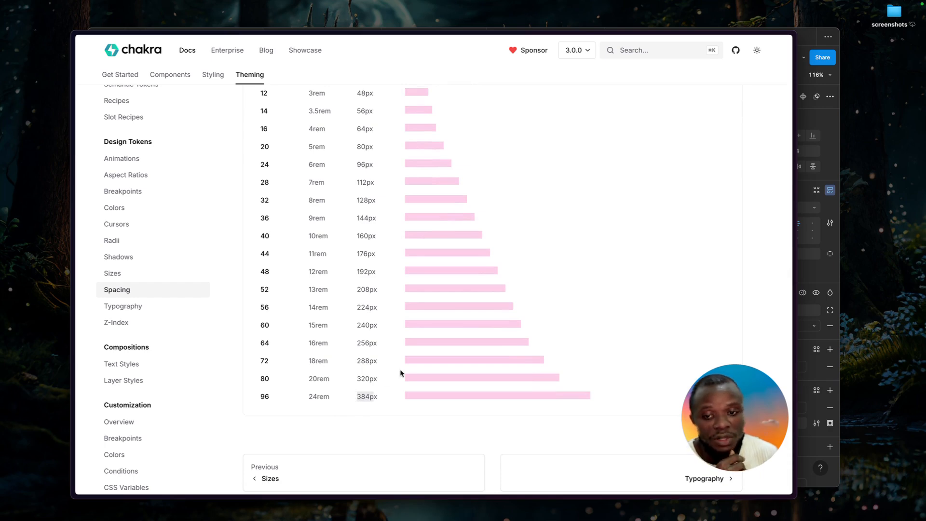
pyautogui.scroll(1, 400, 370)
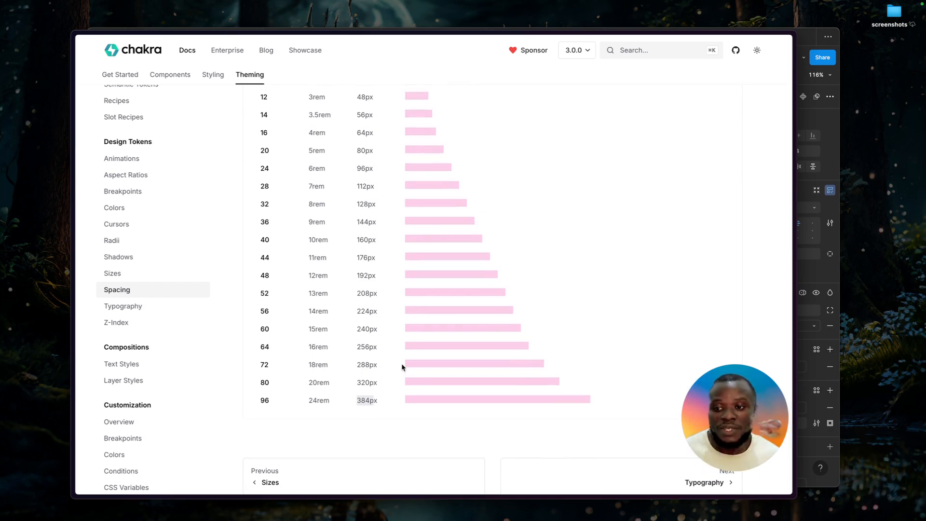
pyautogui.scroll(1, 499, 249)
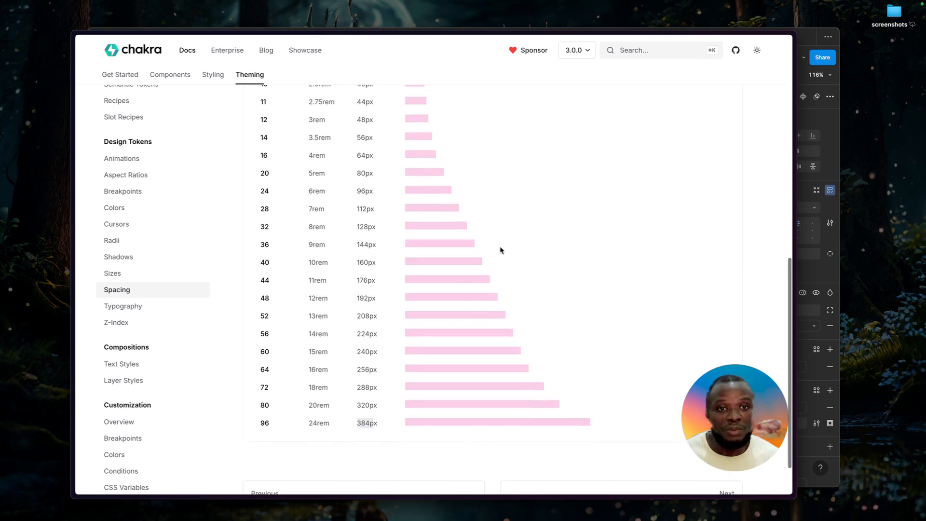
pyautogui.scroll(10, 501, 249)
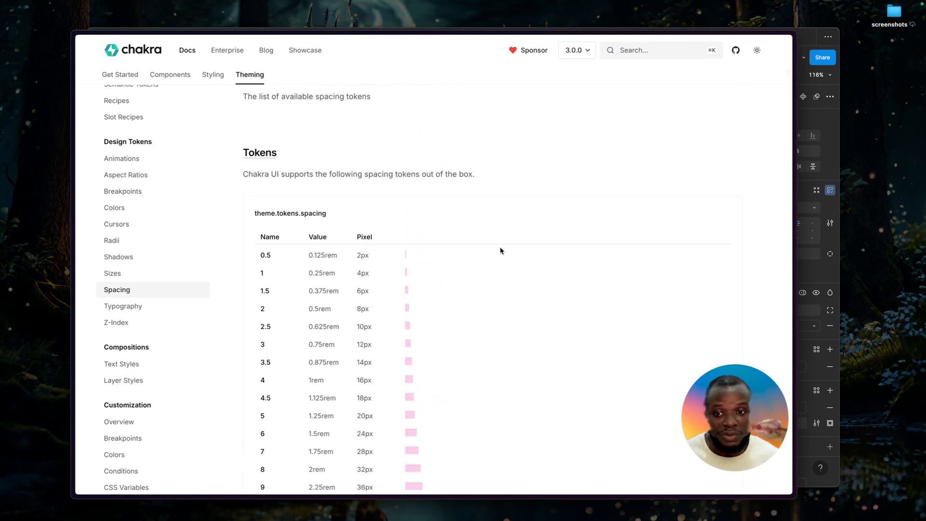
pyautogui.scroll(-3, 504, 264)
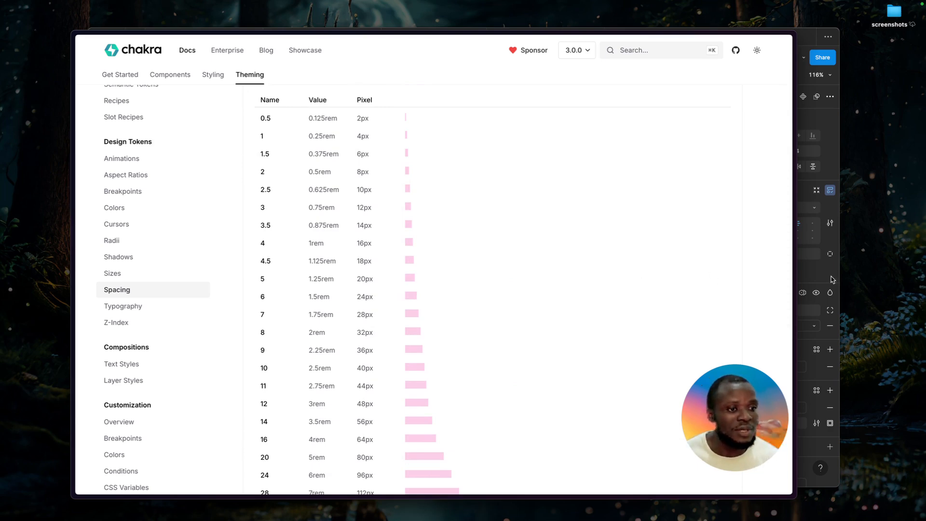
# Switch to the portfolio website file in Figma and review the padding collection in its local variables.
pyautogui.press('super+Tab')
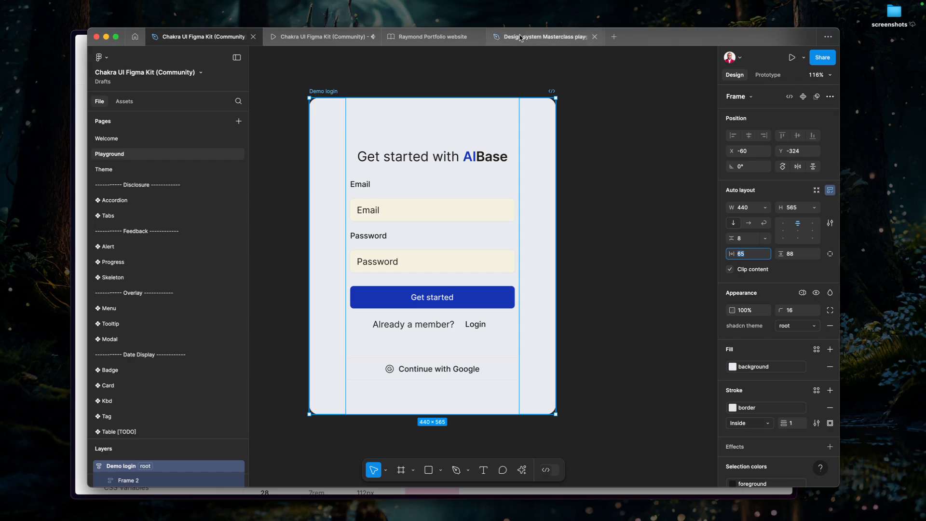
pyautogui.click(422, 38)
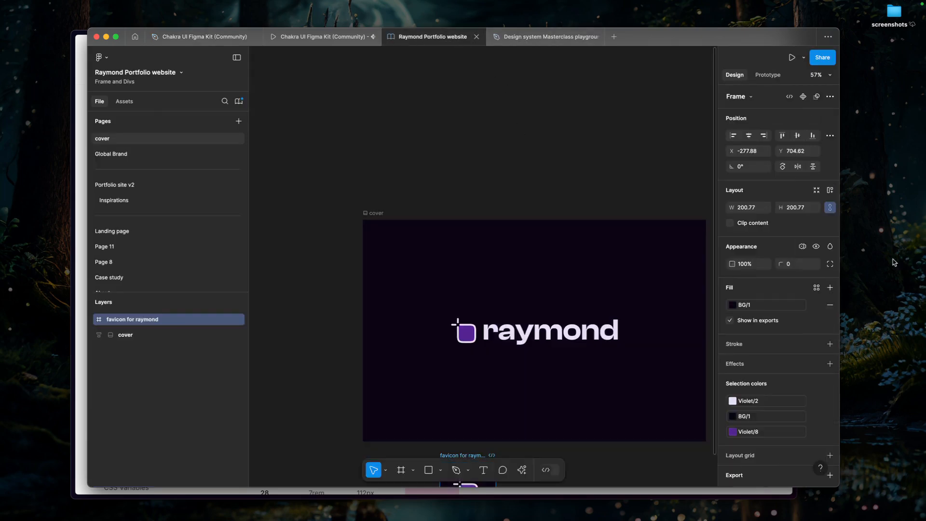
pyautogui.click(653, 124)
pyautogui.click(762, 139)
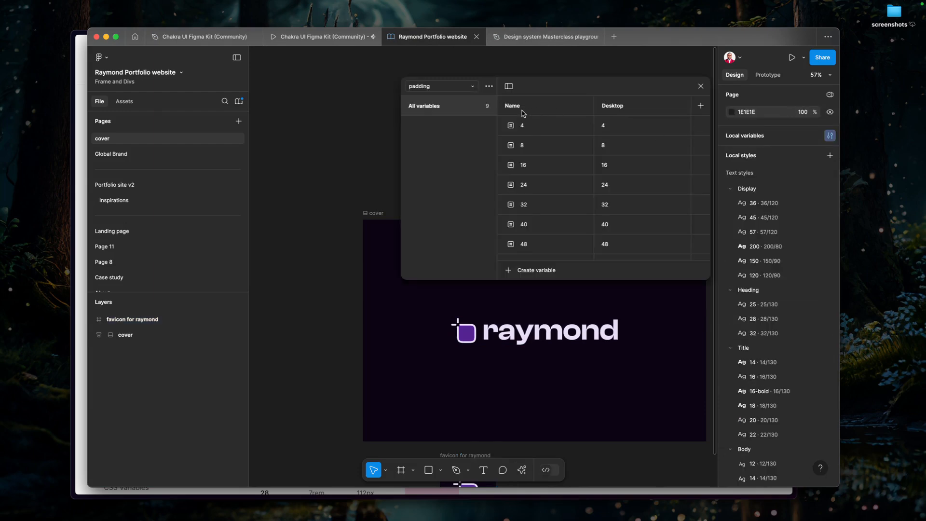
pyautogui.click(425, 88)
pyautogui.click(433, 95)
pyautogui.scroll(-2, 600, 215)
pyautogui.scroll(2, 600, 216)
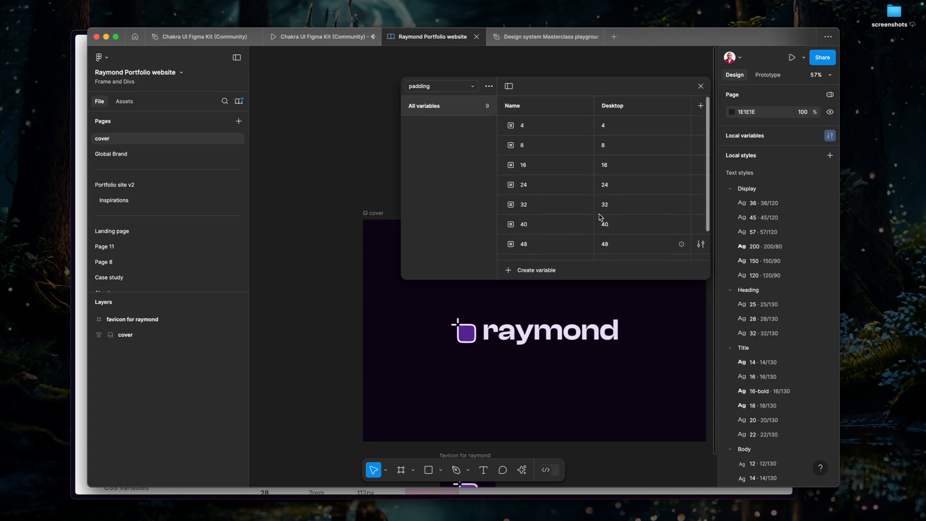
# Return to the Chakra UI docs, recheck the spacing tokens table, and open the Sizes design tokens page.
pyautogui.click(79, 288)
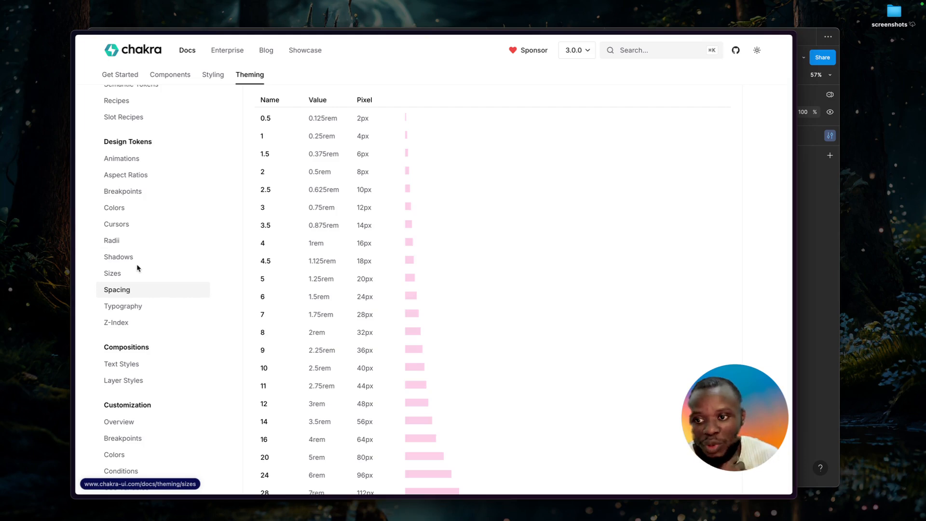
pyautogui.scroll(-5, 389, 271)
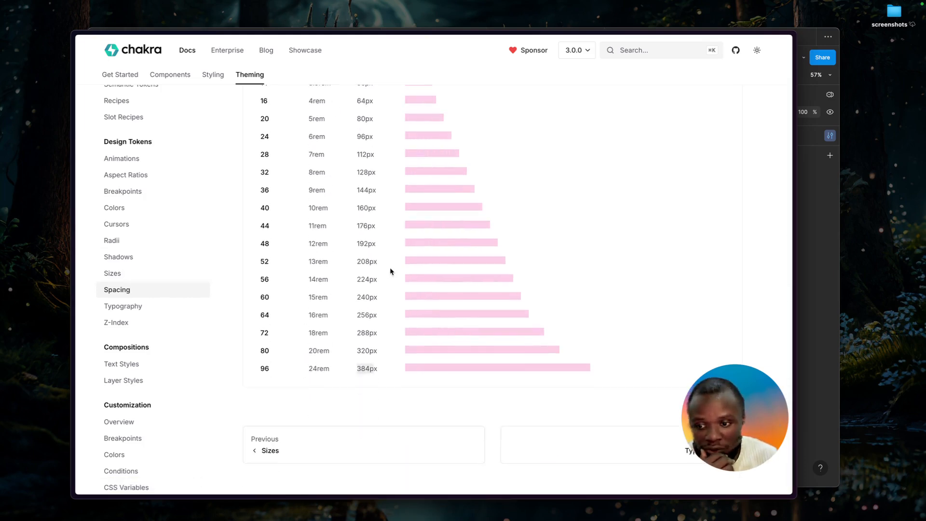
pyautogui.scroll(10, 390, 270)
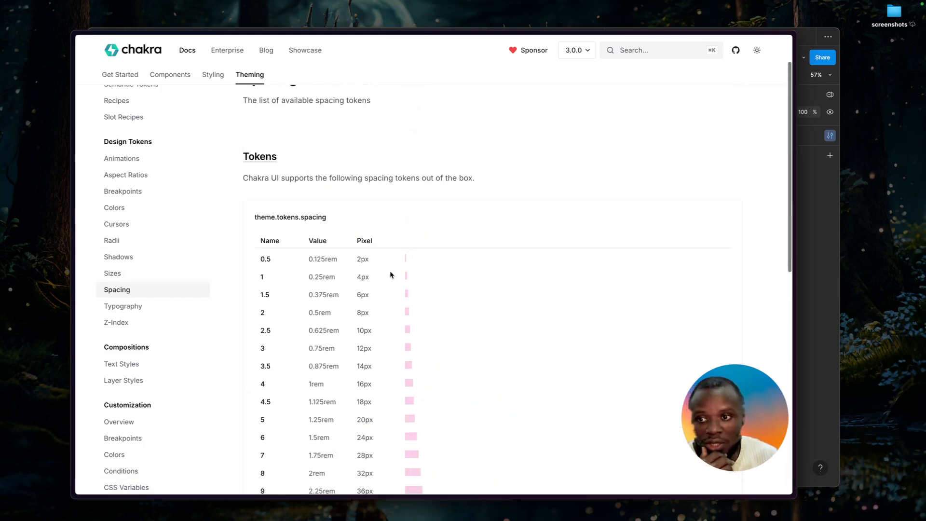
pyautogui.click(130, 281)
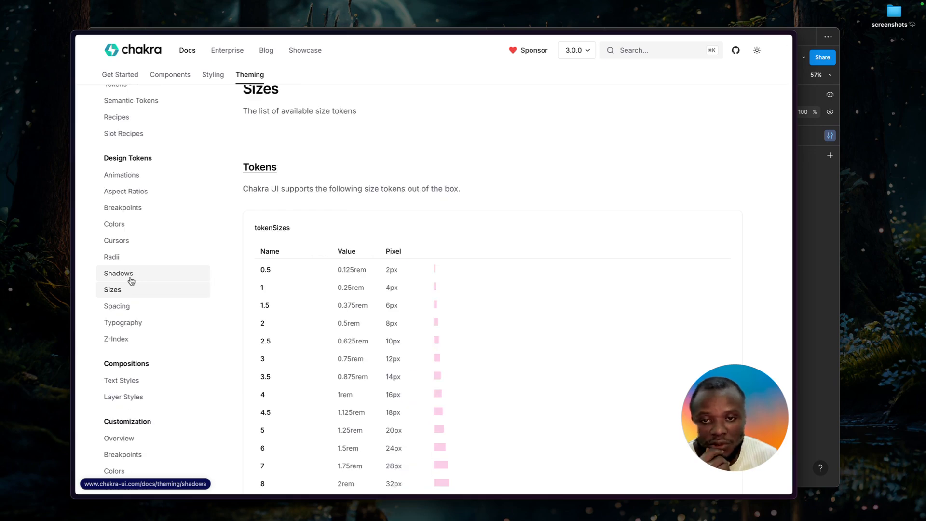
# Search the Chakra UI docs for "spacing" and open the Spacing page of the Styling documentation.
pyautogui.click(675, 52)
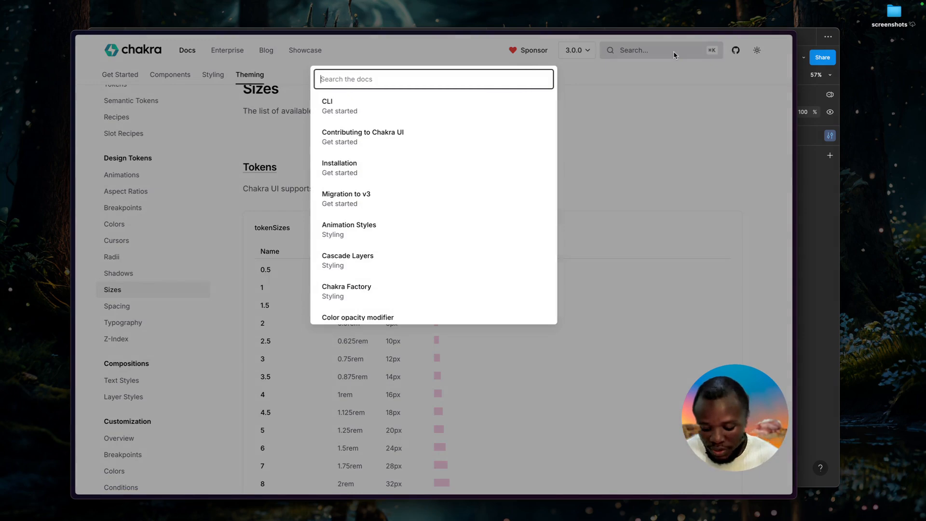
pyautogui.write('spacing')
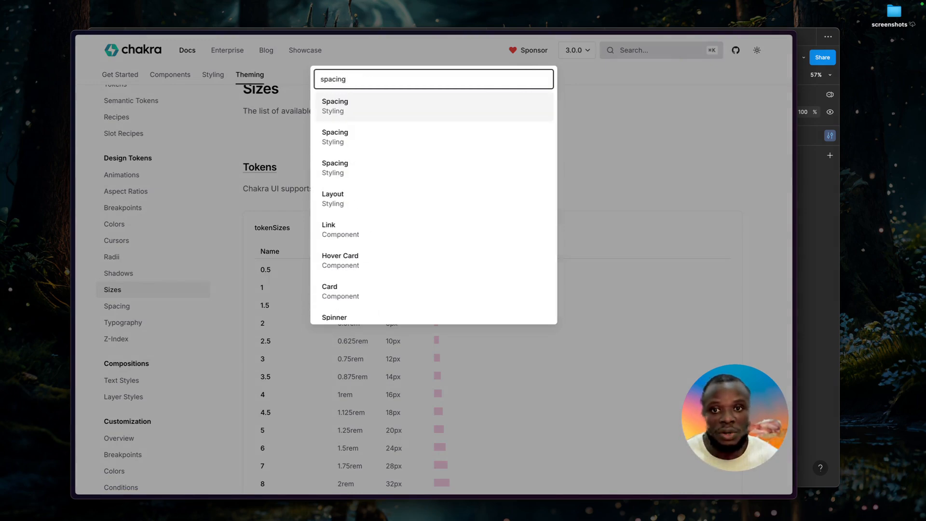
pyautogui.click(377, 112)
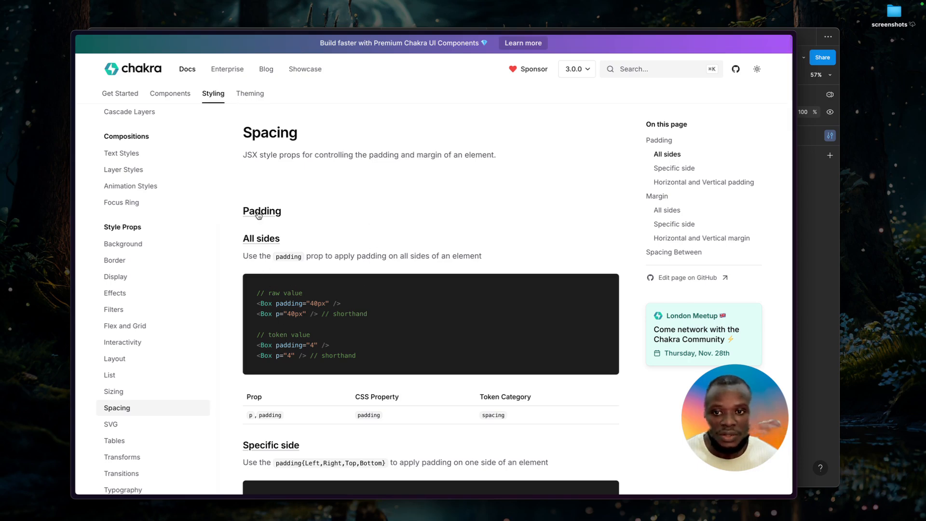
# Examine the padding props for all sides and specific sides, comparing the raw-value, token-value and shorthand code examples.
pyautogui.scroll(-1, 305, 328)
pyautogui.scroll(-1, 295, 319)
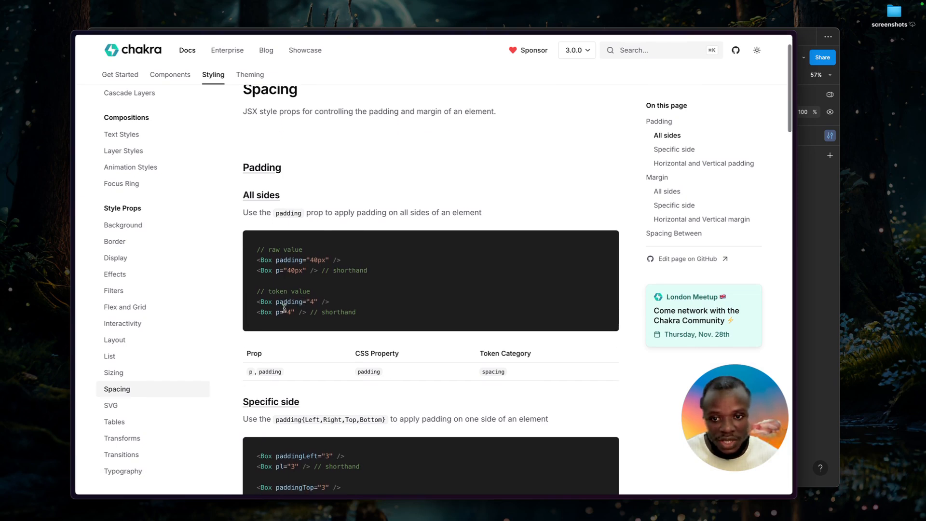
pyautogui.click(295, 271)
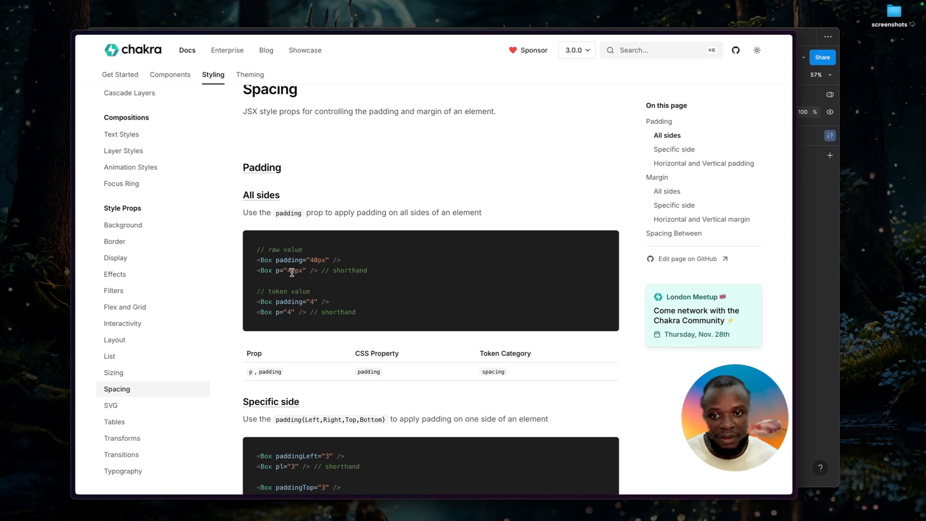
pyautogui.scroll(-3, 307, 279)
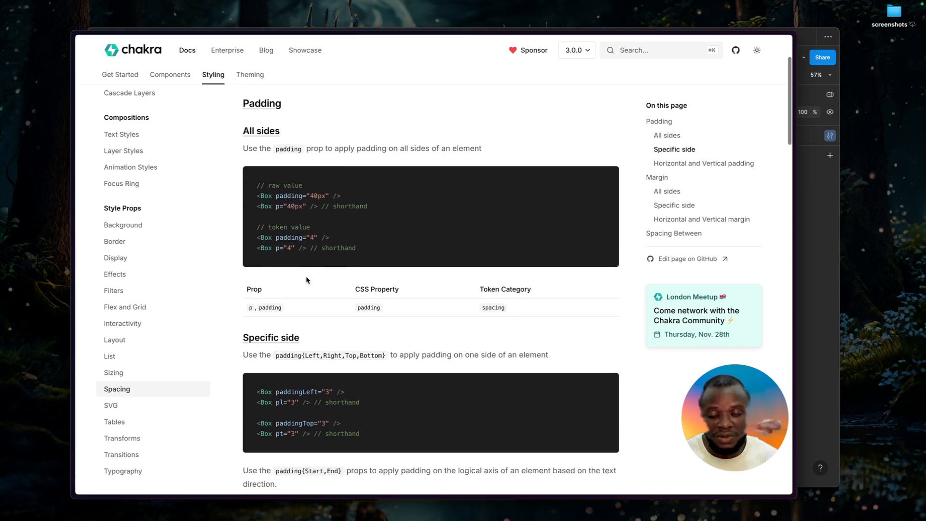
pyautogui.scroll(-1, 294, 389)
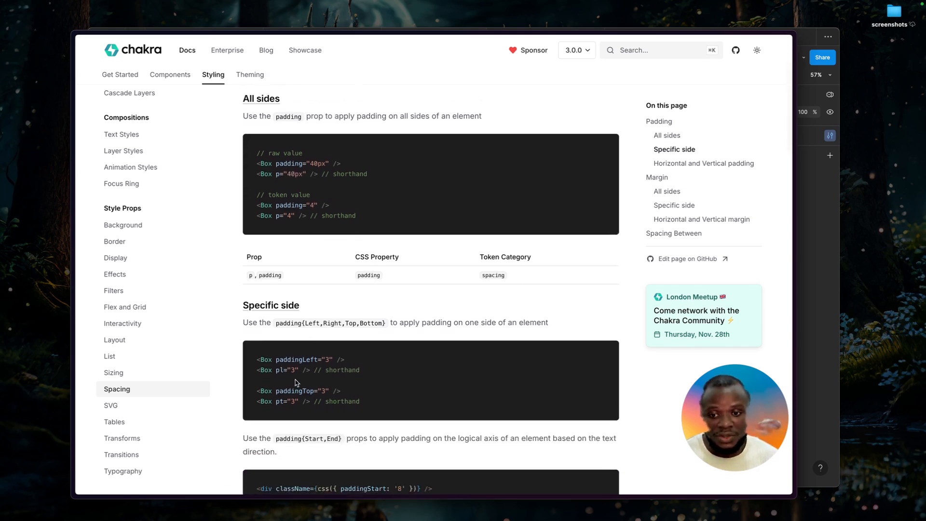
pyautogui.scroll(-1, 295, 385)
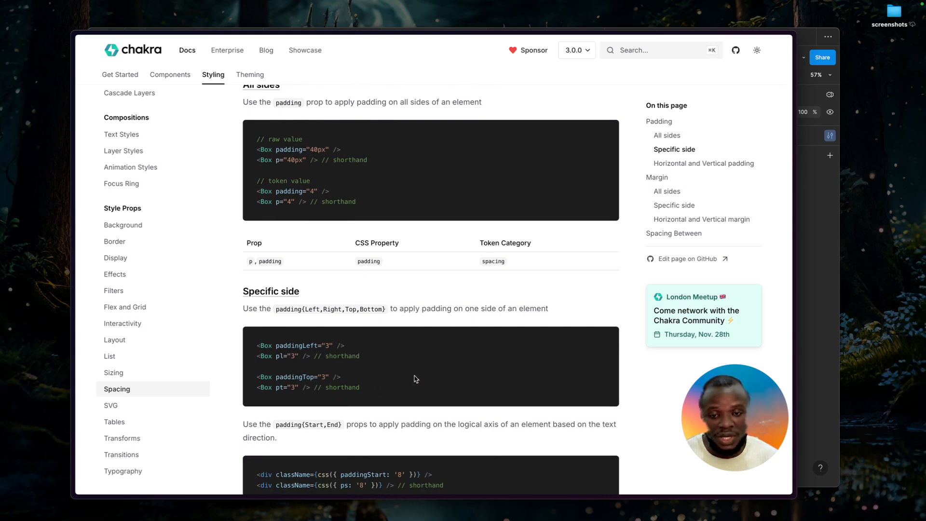
# Switch to the portfolio website file in Figma and look through the padding variable collection from 4 to 1000.
pyautogui.click(827, 202)
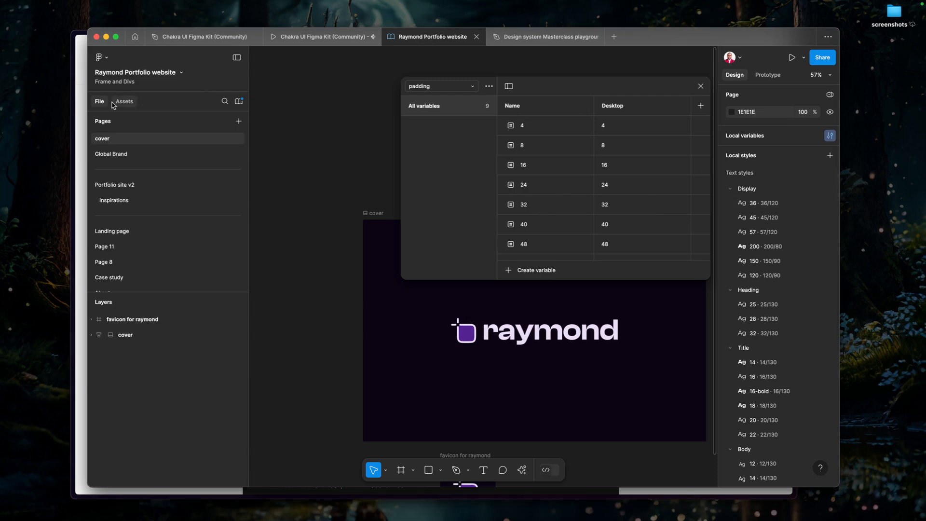
pyautogui.scroll(-2, 550, 200)
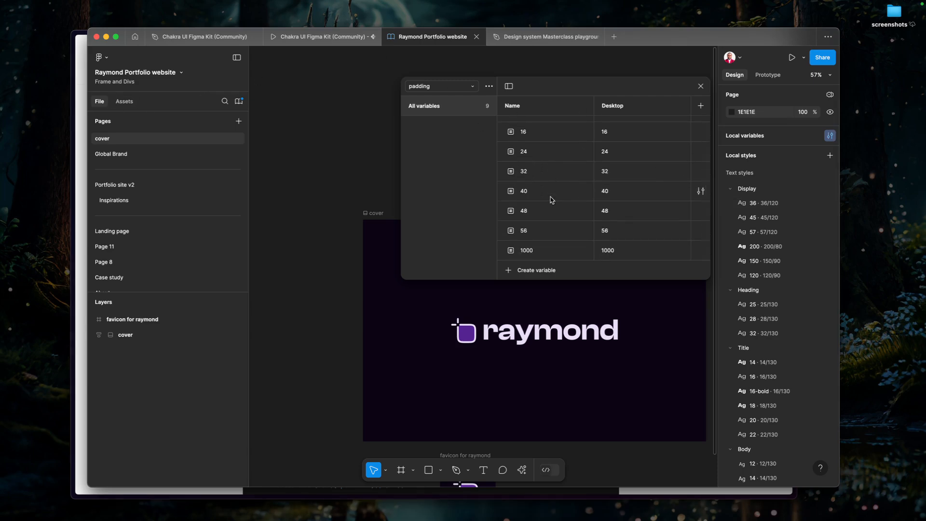
pyautogui.scroll(2, 573, 195)
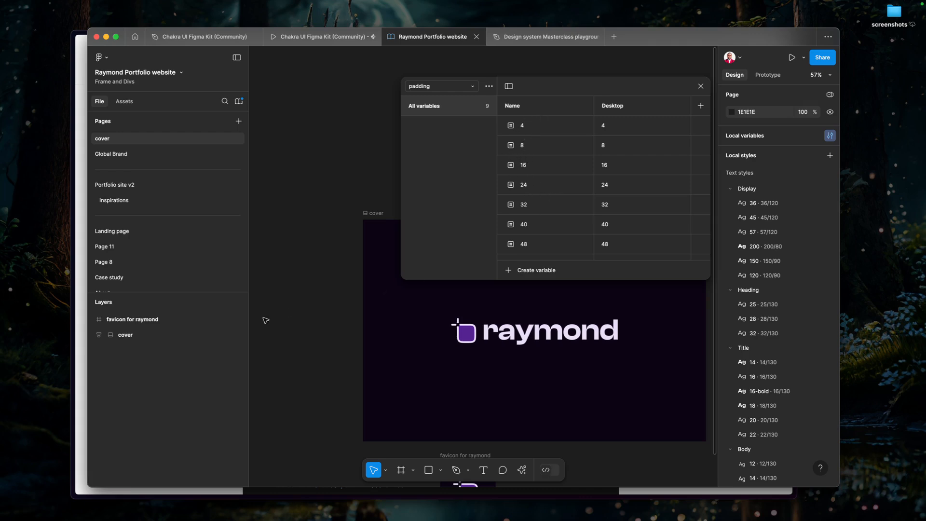
# Return to the Chakra UI docs and review the tokenSizes table on the Sizes page of the Theming documentation.
pyautogui.click(81, 384)
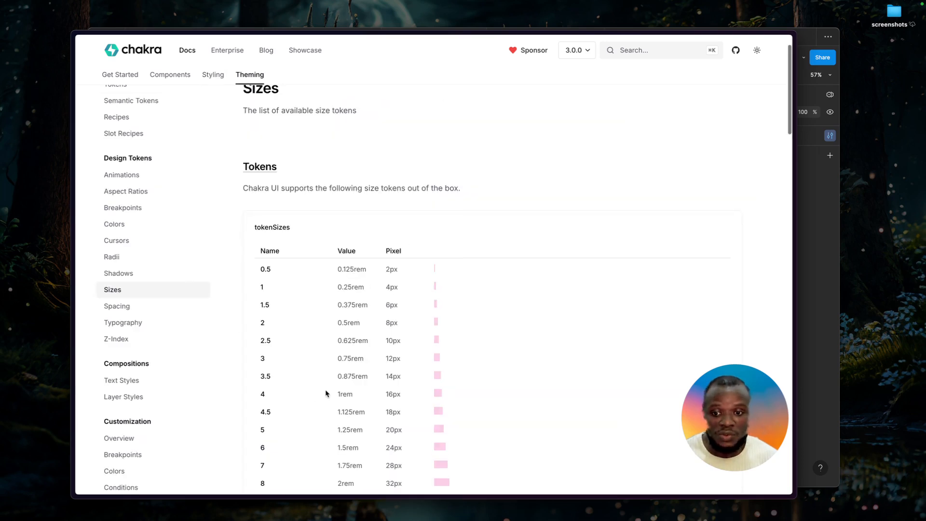
pyautogui.scroll(-3, 323, 393)
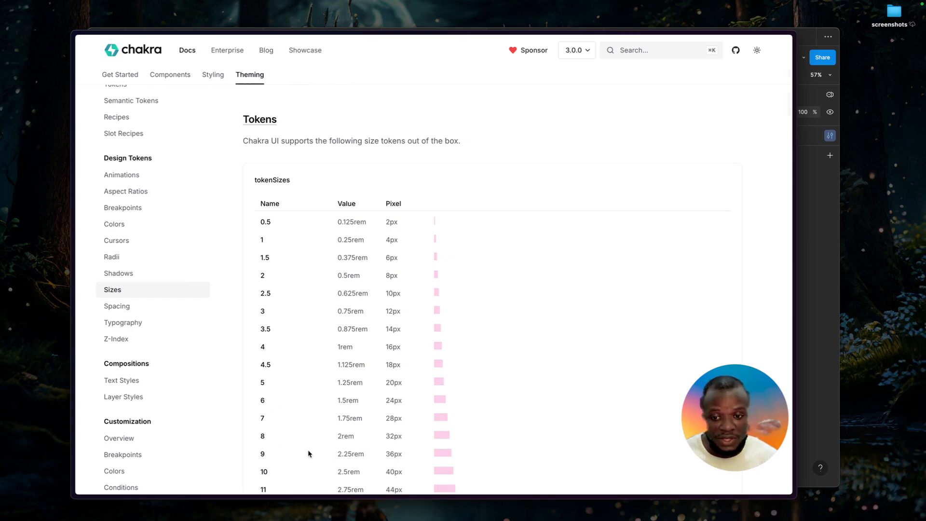
pyautogui.scroll(-3, 309, 455)
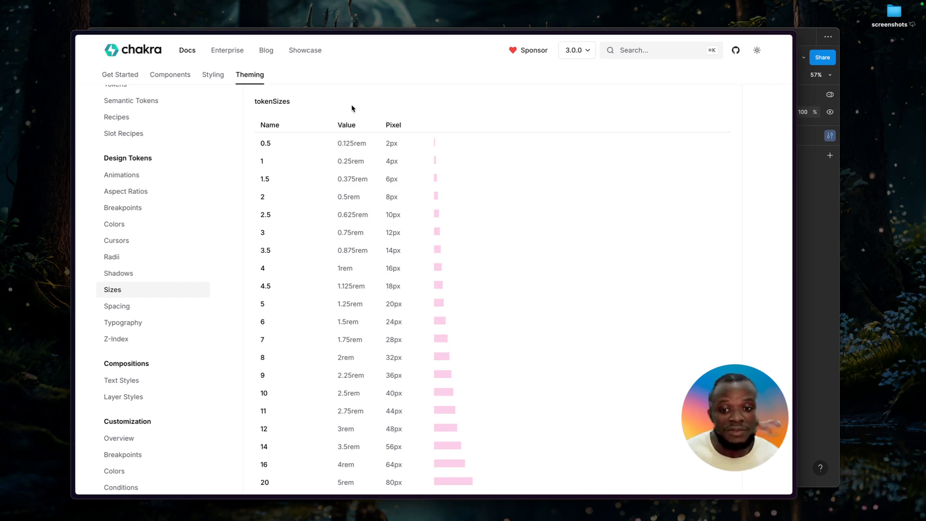
# Switch to the portfolio website file in Figma and copy its padding variable collection with the Variable Agent plugin.
pyautogui.press('super+Tab')
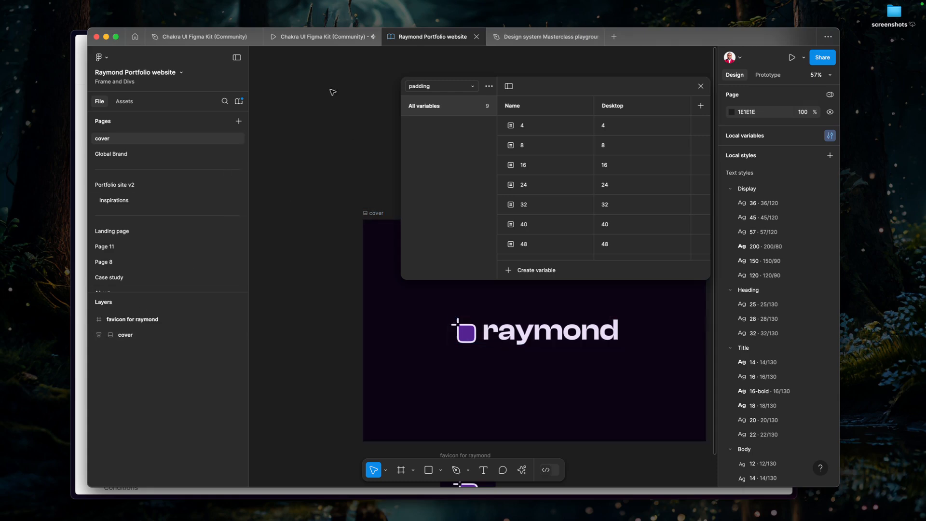
pyautogui.click(523, 470)
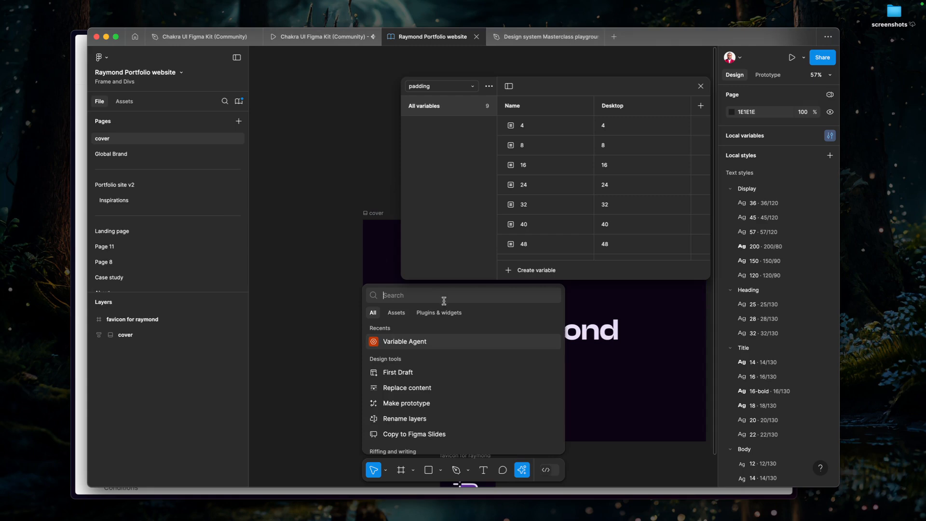
pyautogui.click(414, 345)
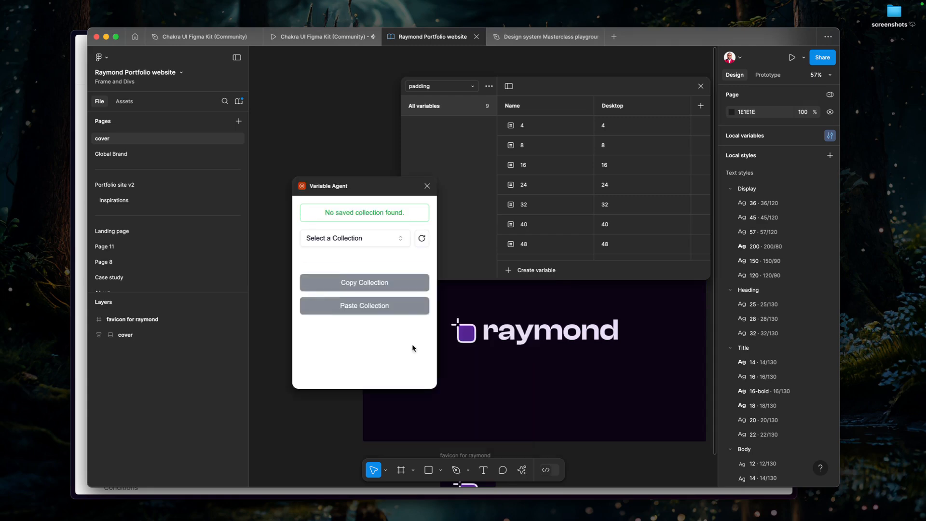
pyautogui.click(355, 234)
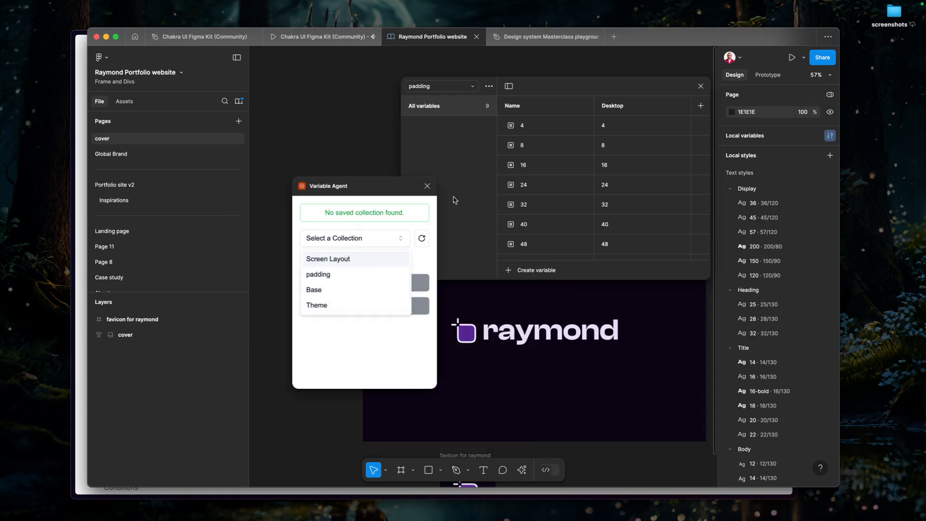
pyautogui.click(320, 274)
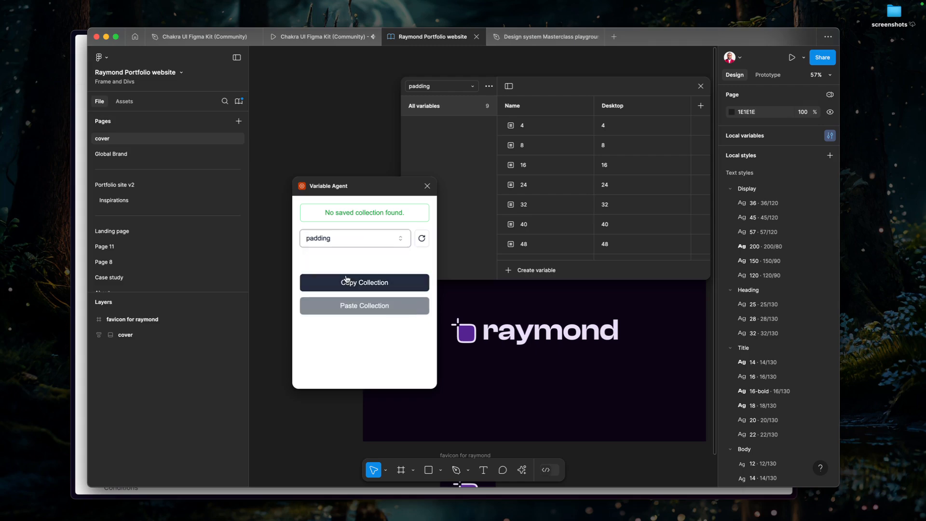
pyautogui.click(354, 284)
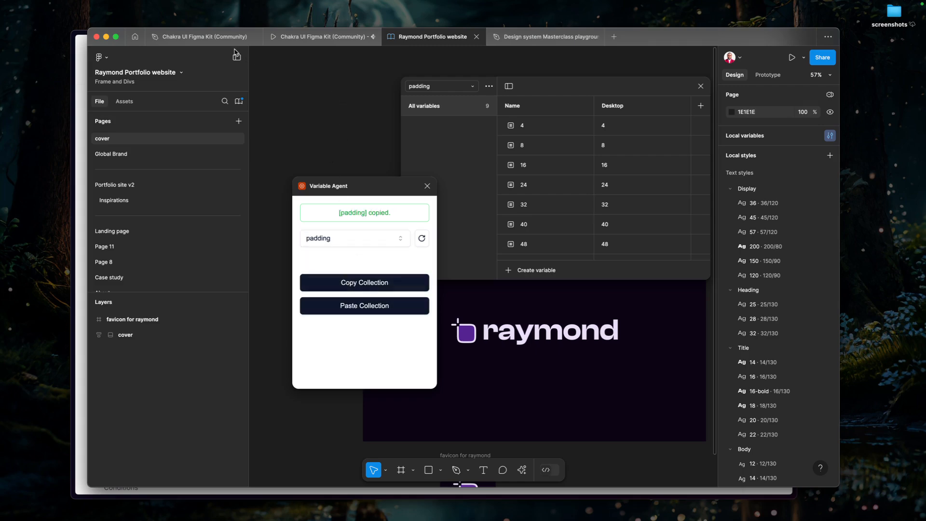
# Paste the copied padding collection into the Chakra UI Figma Kit (Community) file with the Variable Agent plugin.
pyautogui.click(222, 37)
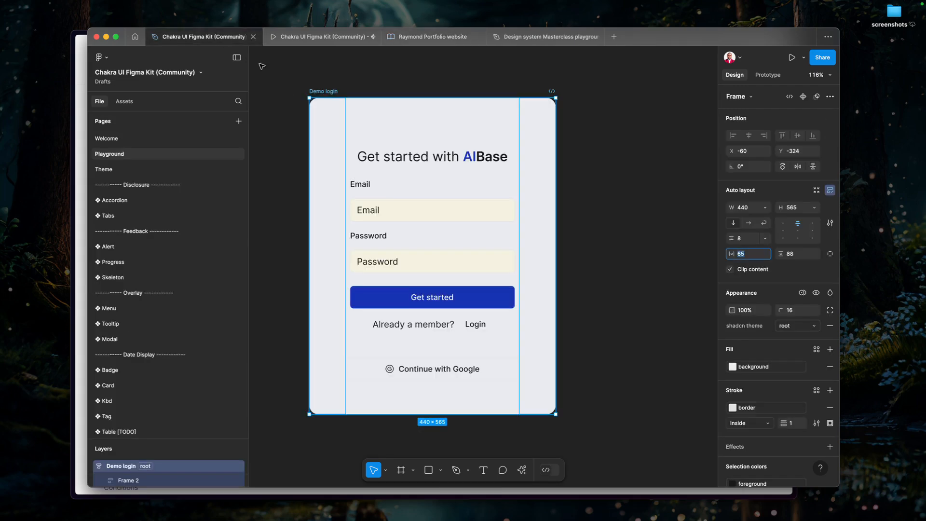
pyautogui.click(274, 391)
pyautogui.click(522, 470)
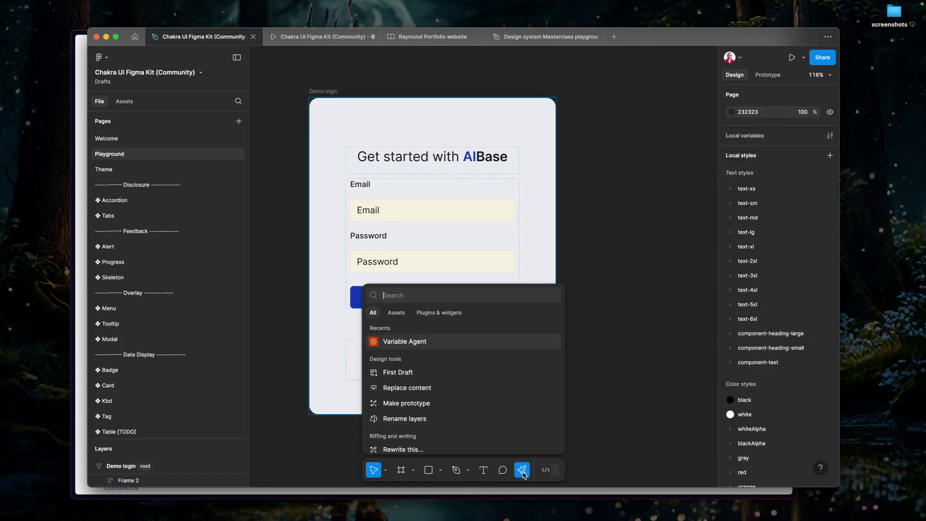
pyautogui.click(419, 343)
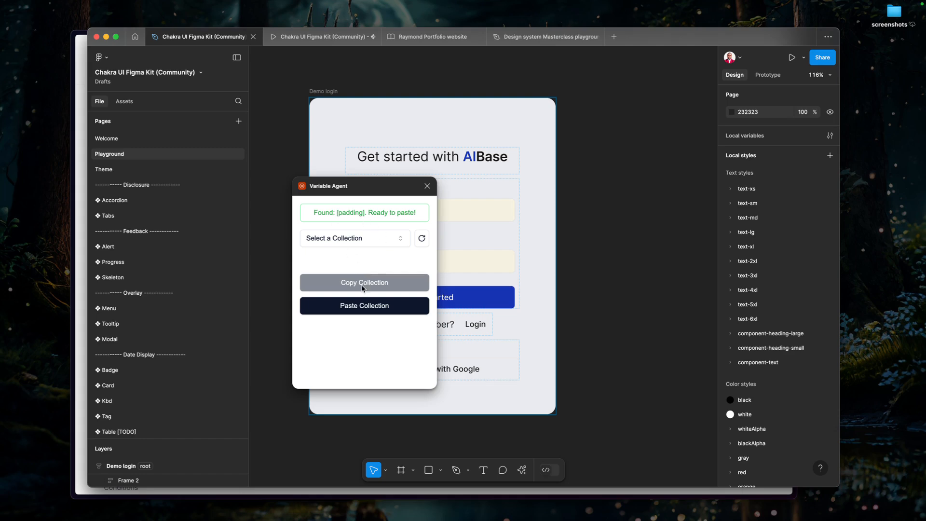
pyautogui.click(354, 307)
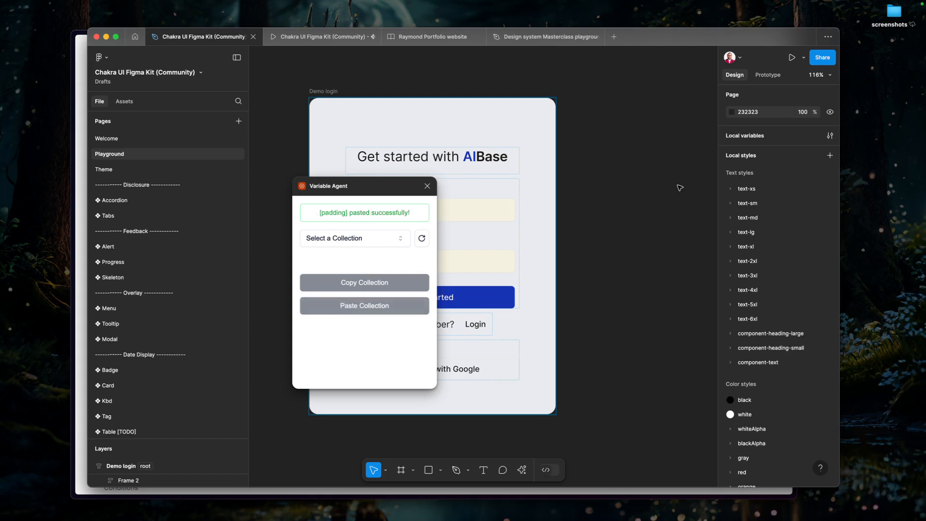
# Rename the pasted padding collection to "spacing" in the kit's local variables and close the Variable Agent plugin.
pyautogui.click(830, 136)
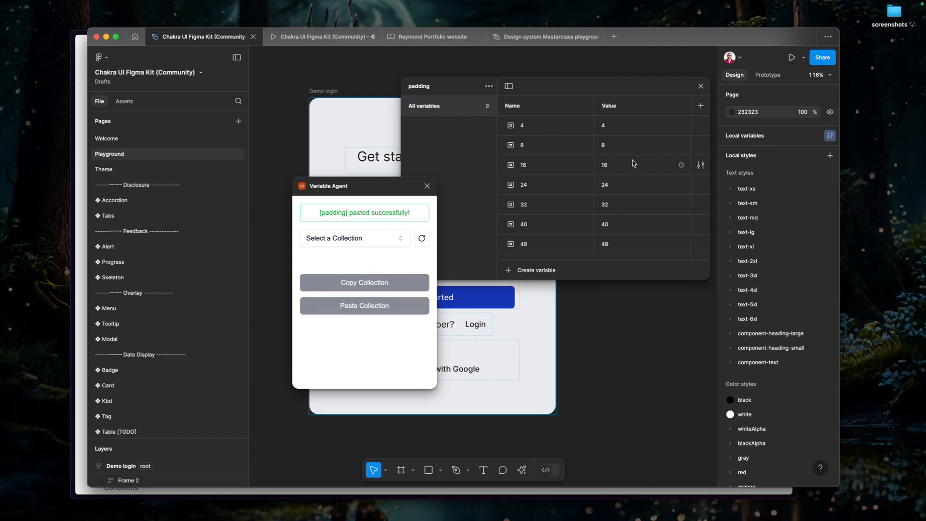
pyautogui.click(489, 85)
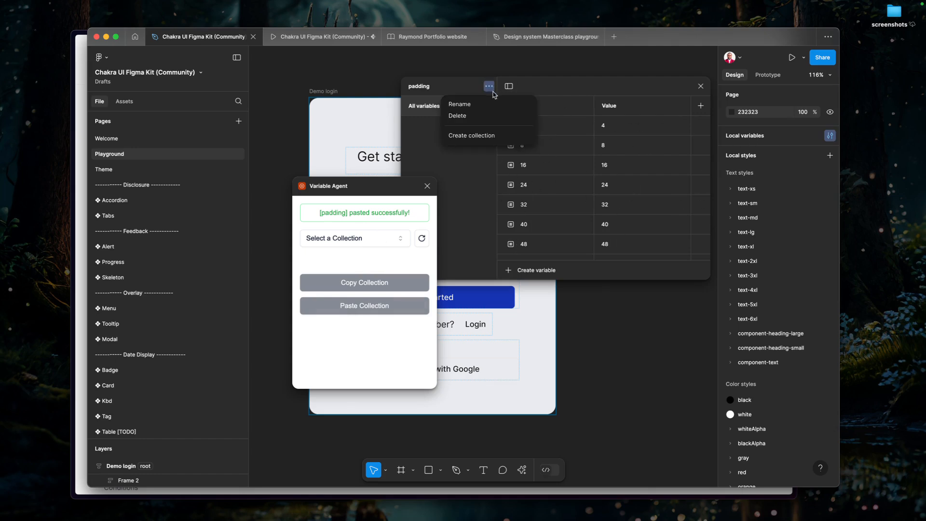
pyautogui.click(488, 103)
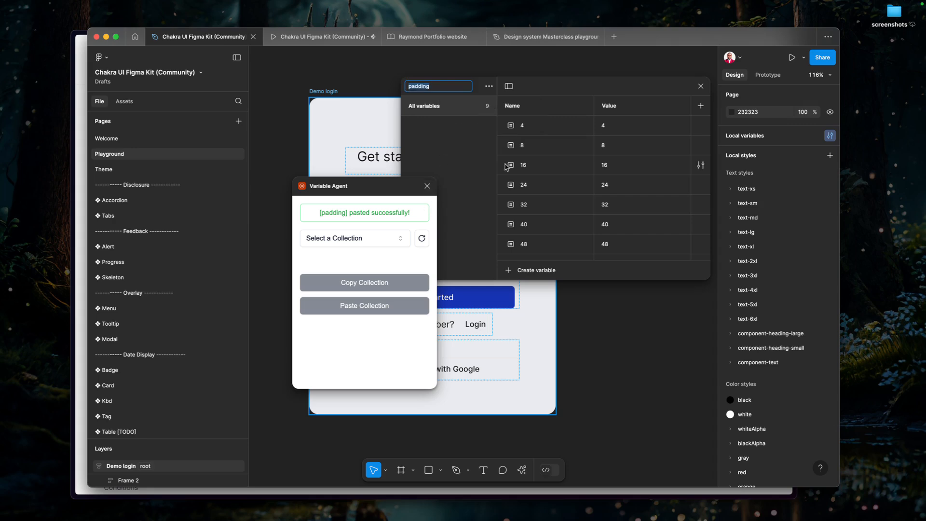
pyautogui.write('spac')
pyautogui.press('Return')
pyautogui.click(424, 188)
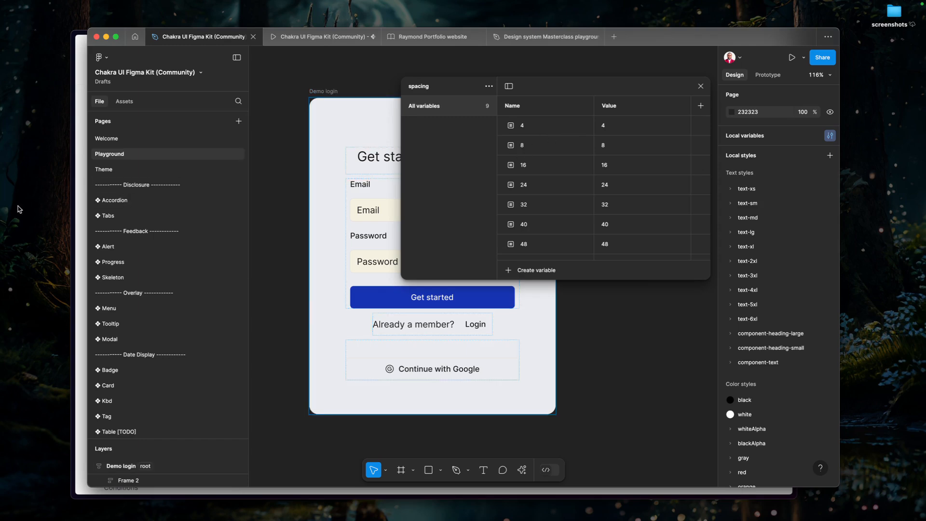
# Switch to the Chakra UI docs and compare the Sizes token names with their rem and pixel values.
pyautogui.click(80, 209)
pyautogui.scroll(5, 306, 234)
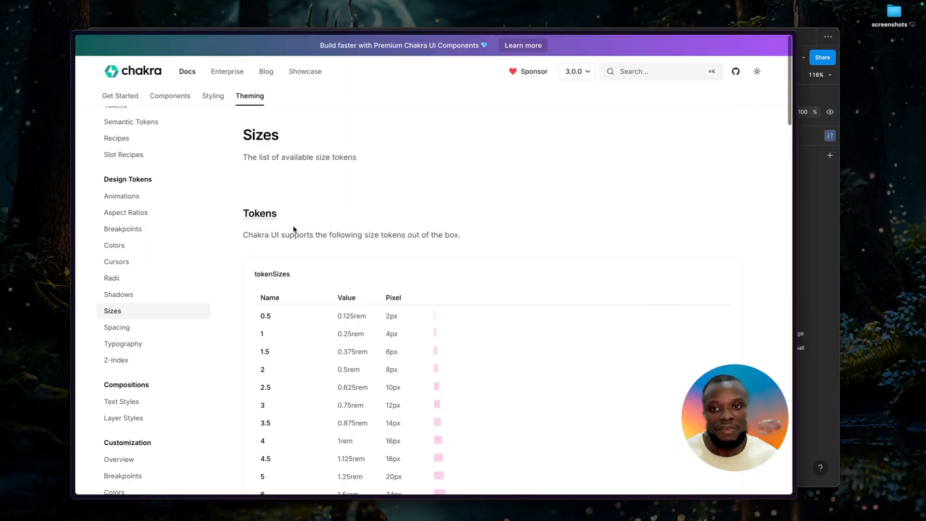
pyautogui.scroll(-5, 294, 331)
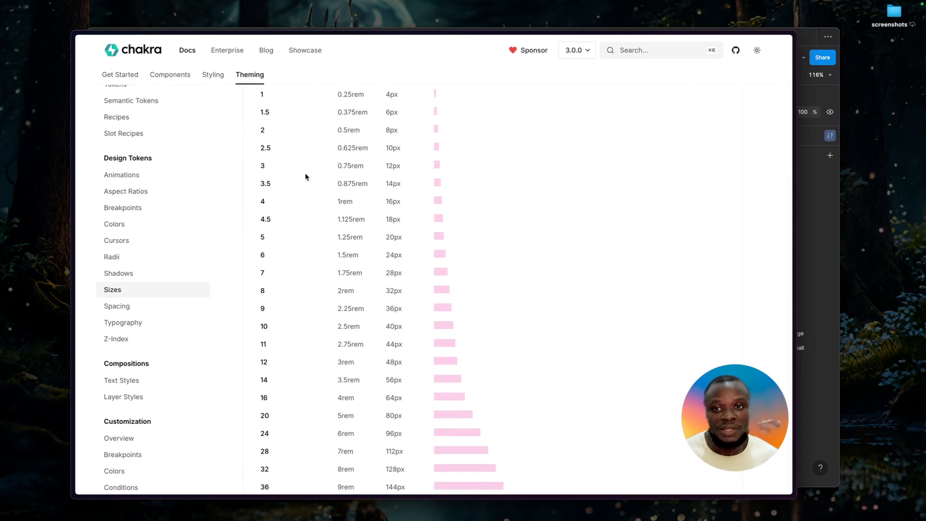
# Return to the Chakra UI Figma Kit file in Figma, close the local variables, and select the Demo login frame.
pyautogui.click(812, 130)
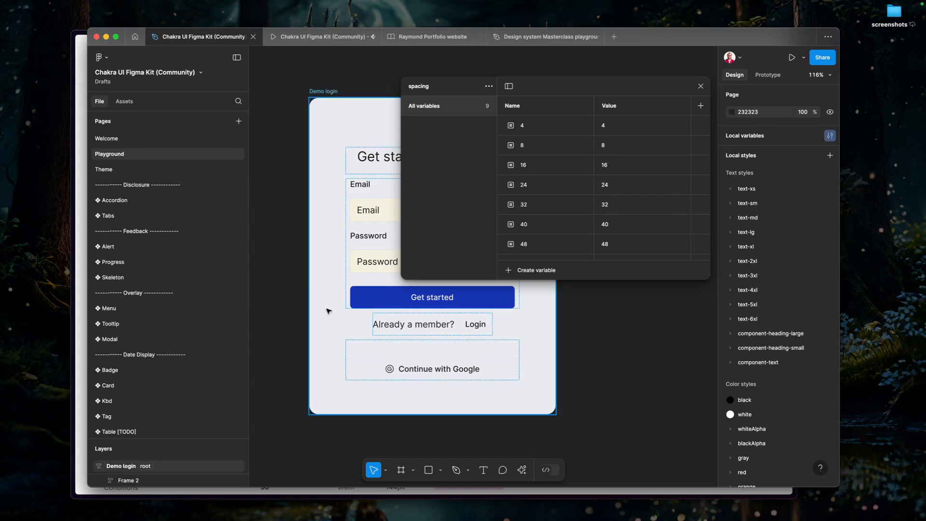
pyautogui.click(700, 86)
pyautogui.scroll(-5, 553, 195)
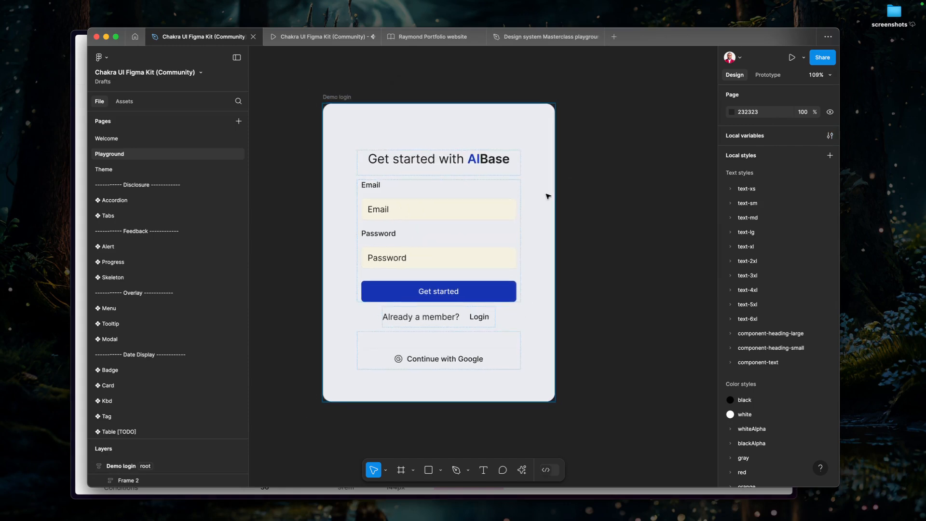
pyautogui.scroll(5, 552, 195)
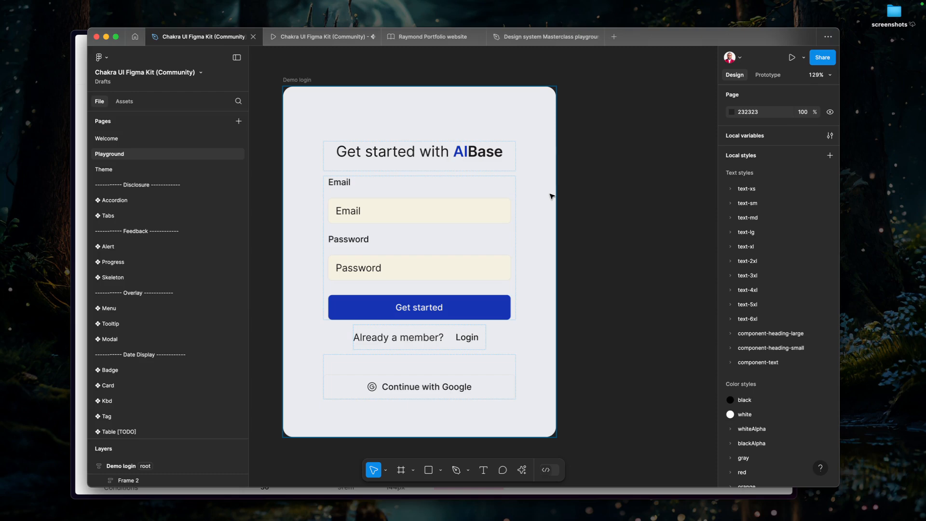
pyautogui.hscroll(-2, 493, 234)
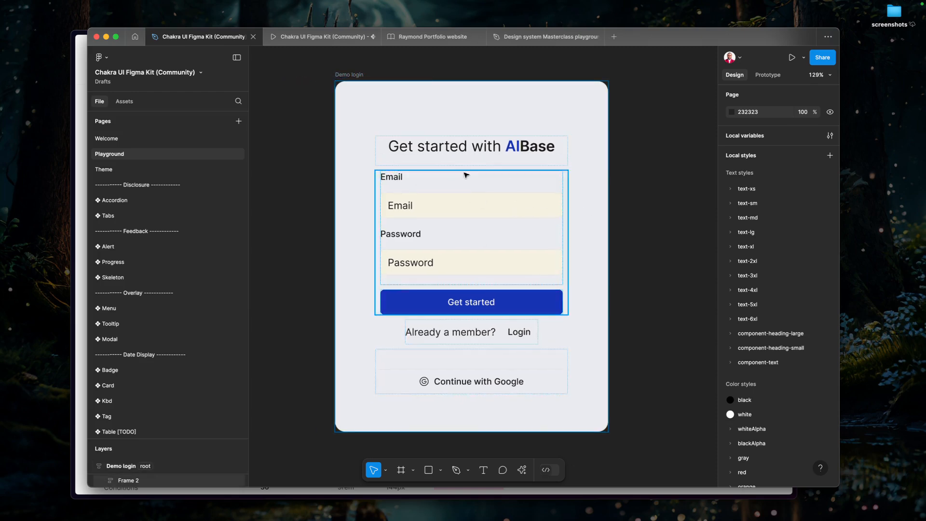
pyautogui.click(362, 76)
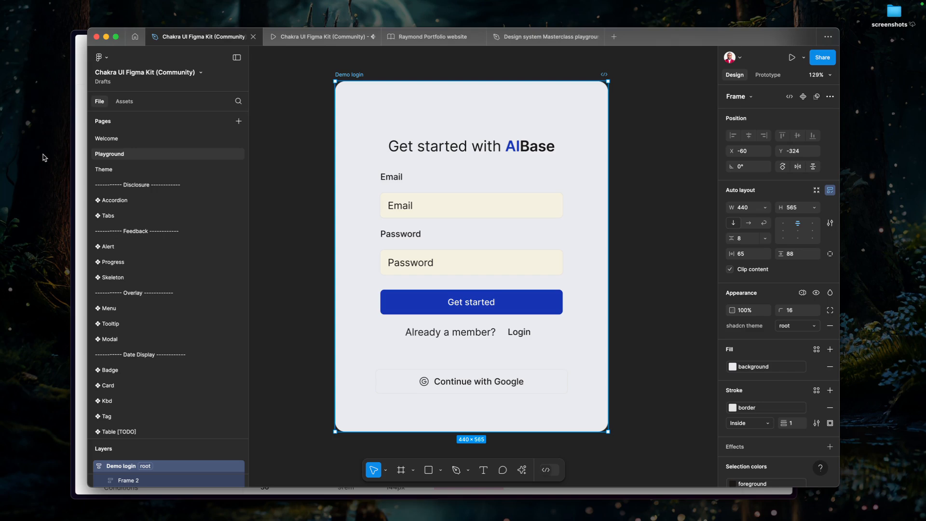
# Switch to the Chakra UI docs and open the Components overview to look through the layout components.
pyautogui.click(74, 175)
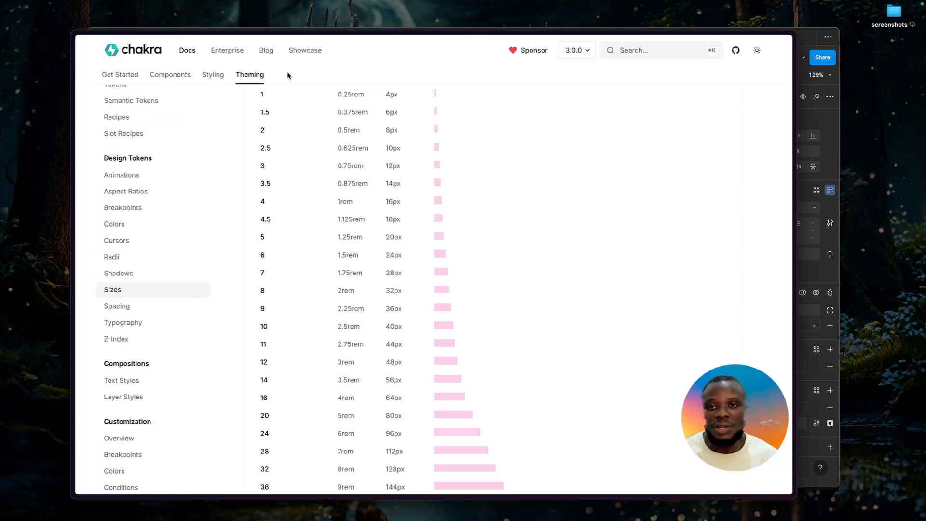
pyautogui.click(218, 74)
pyautogui.click(169, 95)
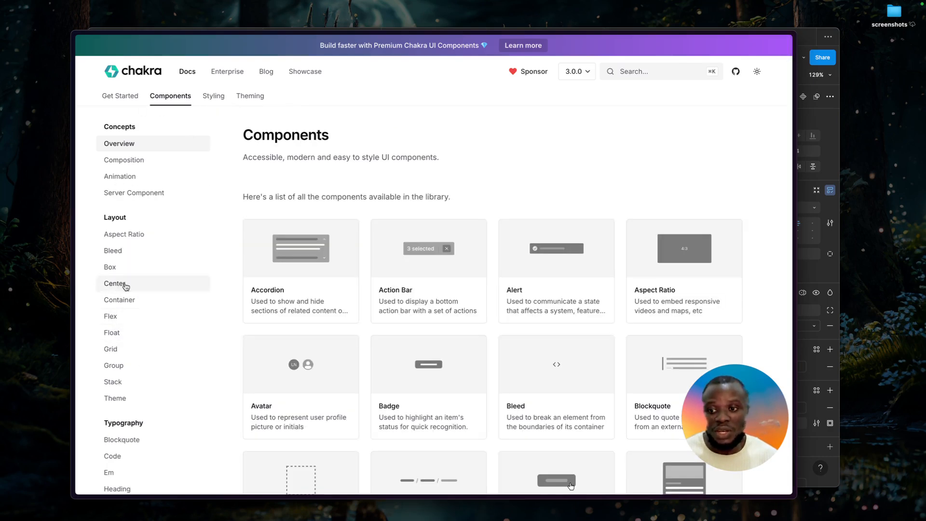
# Return to Figma, select the Email input in the Demo login frame, and examine the kit's Input page for matching Input and InputGroup variants.
pyautogui.press('super+Tab')
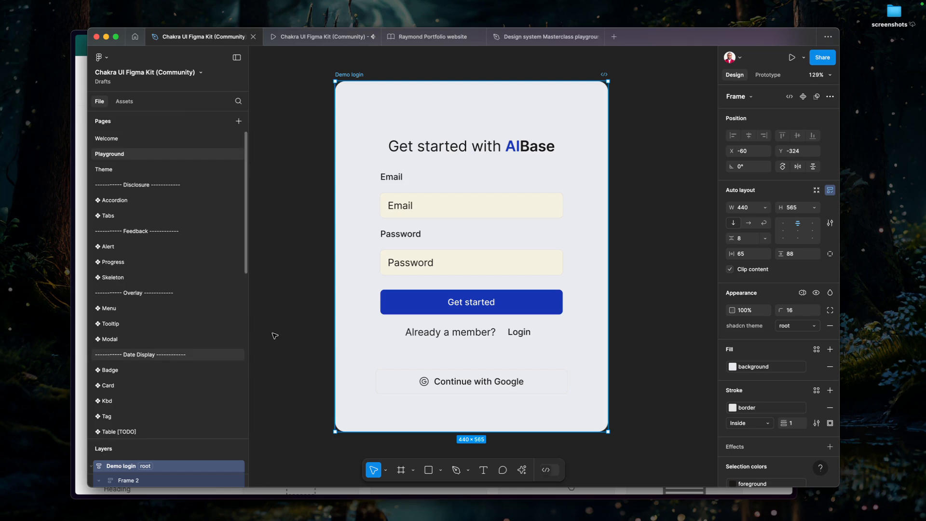
pyautogui.click(435, 207)
pyautogui.click(437, 208)
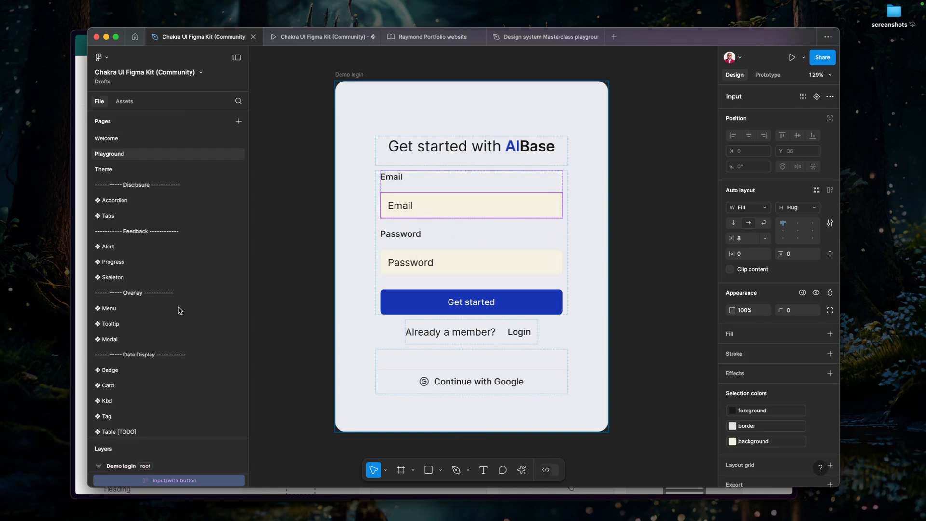
pyautogui.scroll(-10, 157, 331)
pyautogui.scroll(2, 159, 207)
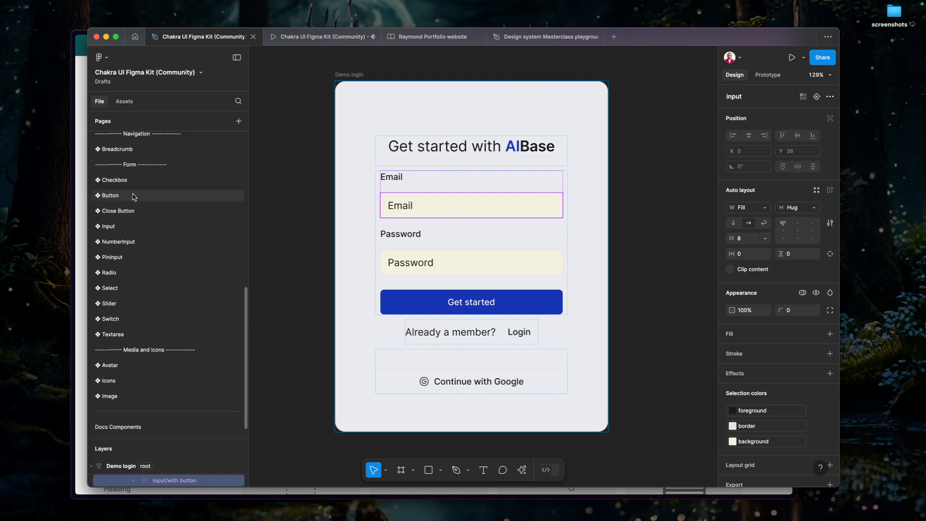
pyautogui.click(119, 232)
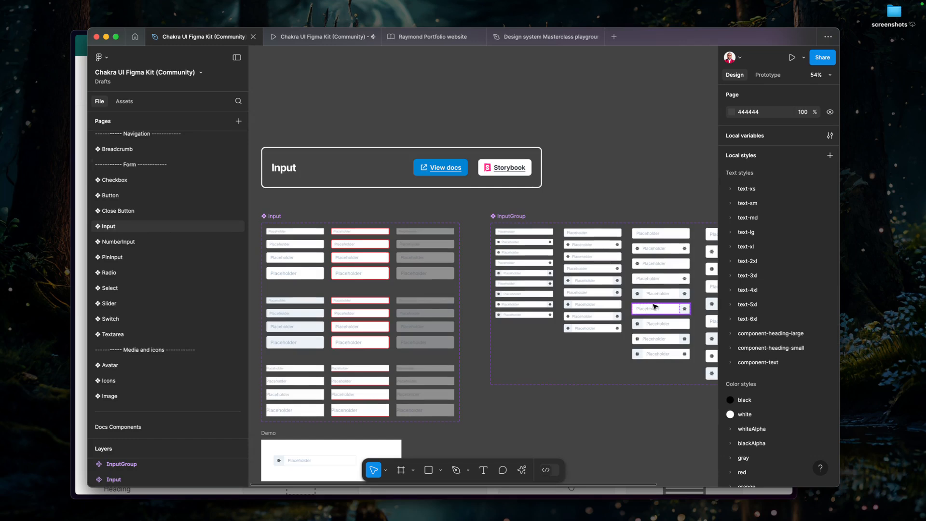
pyautogui.hscroll(5, 642, 306)
pyautogui.hscroll(-5, 611, 308)
pyautogui.scroll(-3, 531, 307)
pyautogui.hscroll(-3, 344, 306)
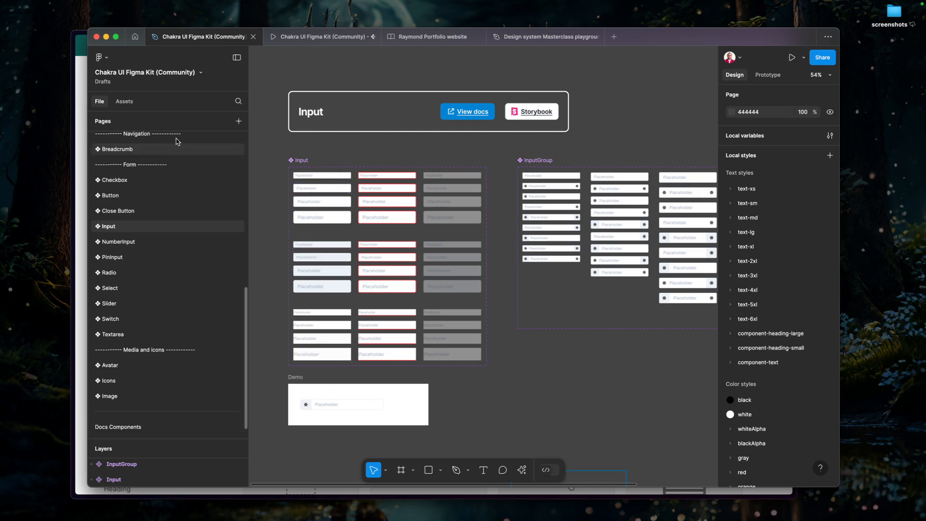
# Go back to the Playground page, select the Get started button, and open the kit's Button page to examine its variants.
pyautogui.scroll(10, 144, 148)
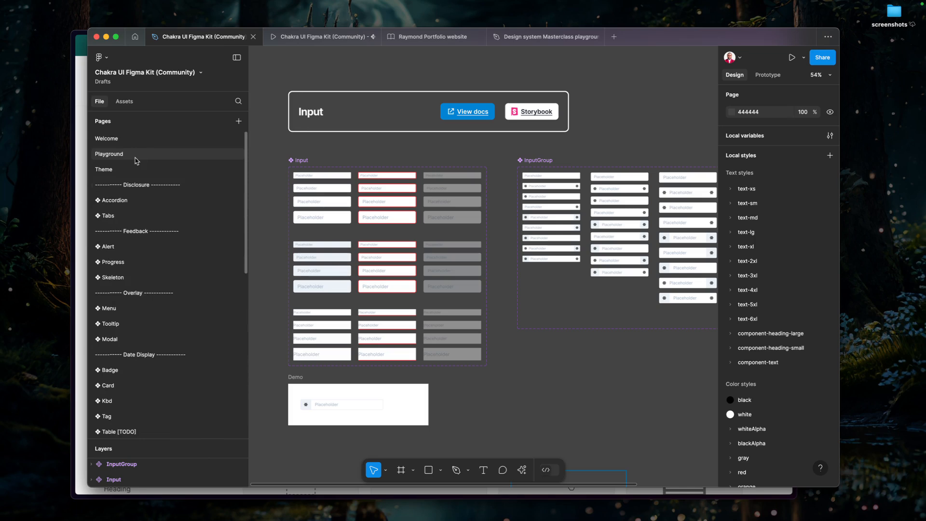
pyautogui.click(136, 161)
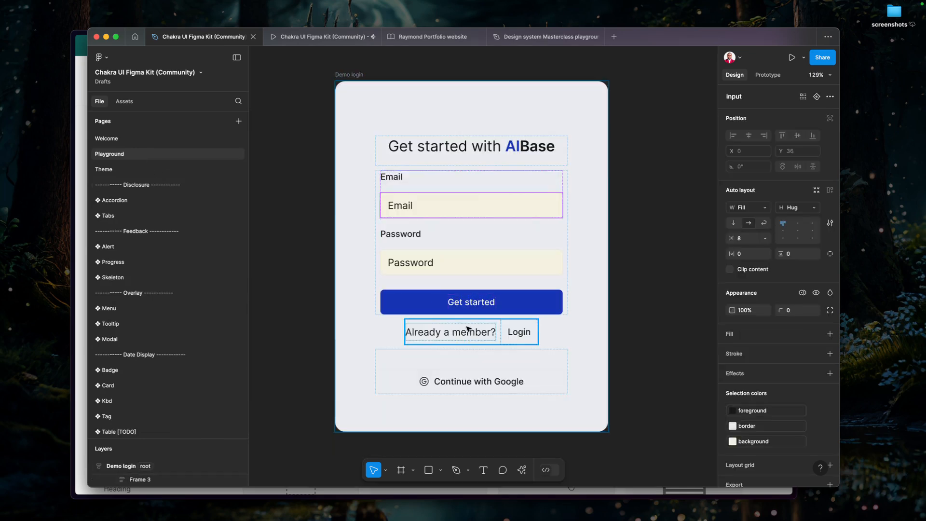
pyautogui.click(469, 305)
pyautogui.scroll(-10, 176, 337)
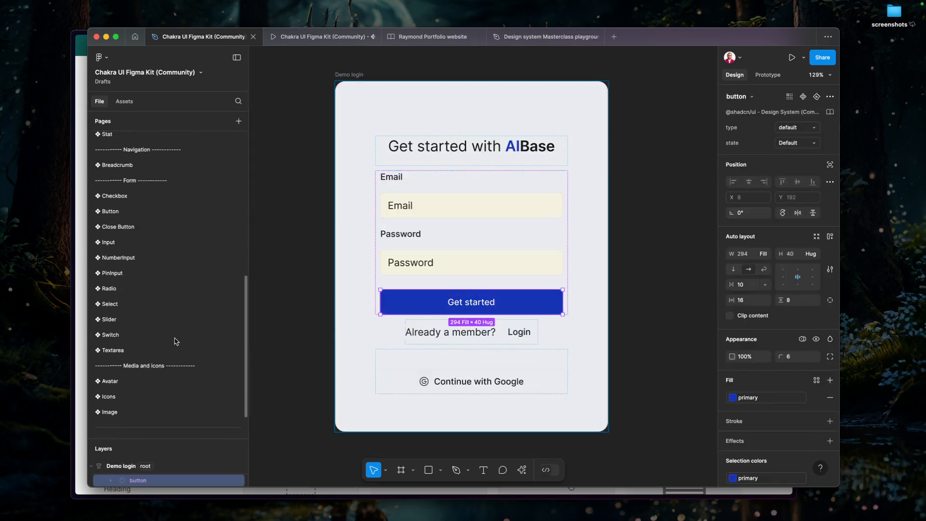
pyautogui.scroll(4, 169, 343)
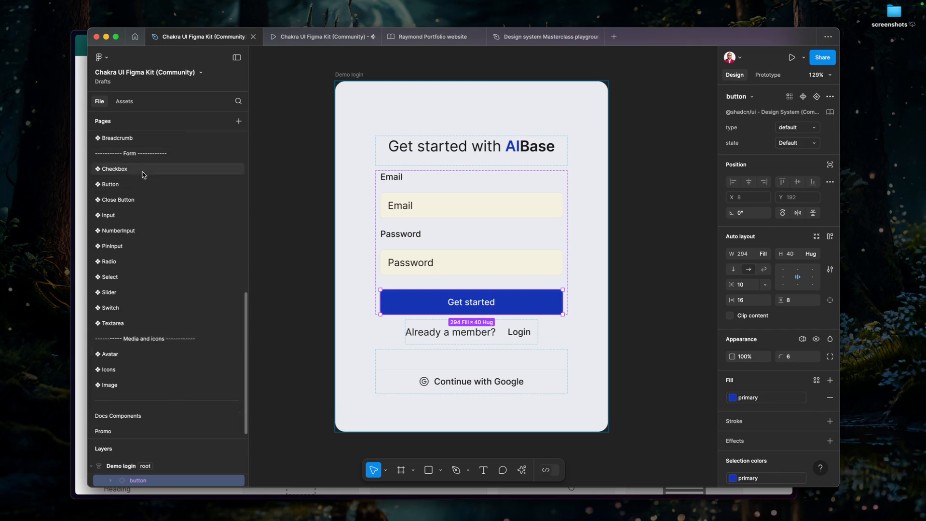
pyautogui.scroll(10, 160, 316)
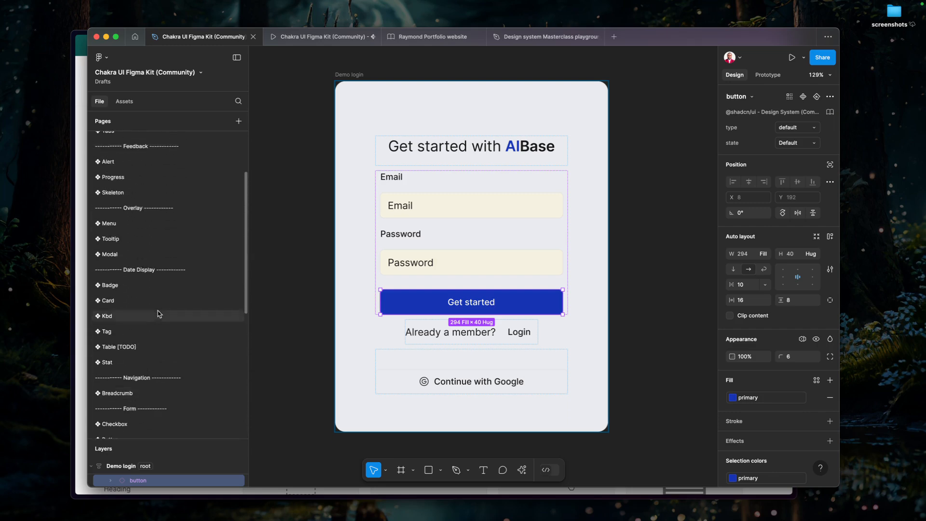
pyautogui.scroll(-14, 160, 313)
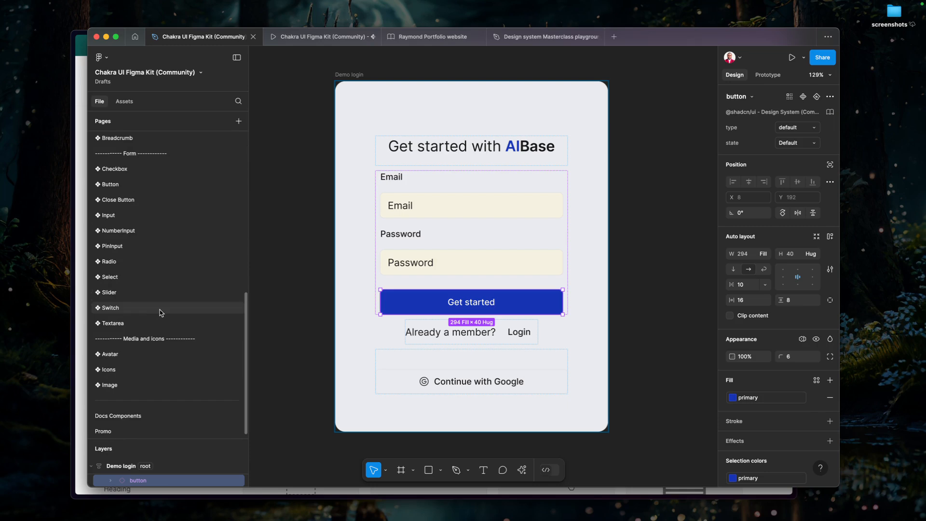
pyautogui.click(134, 189)
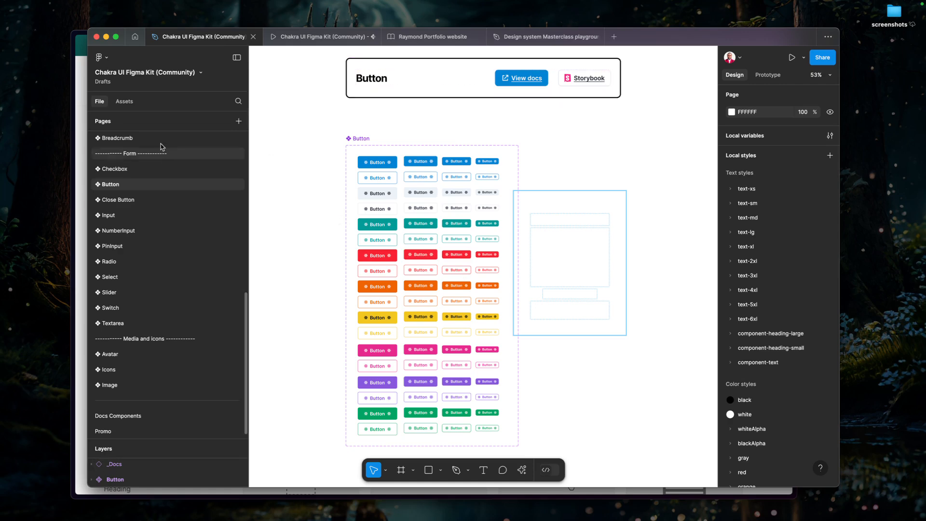
# Return to the Playground page and inspect the auto layout of the Demo login frame's member row, Login button and form frame.
pyautogui.scroll(5, 165, 143)
pyautogui.click(136, 156)
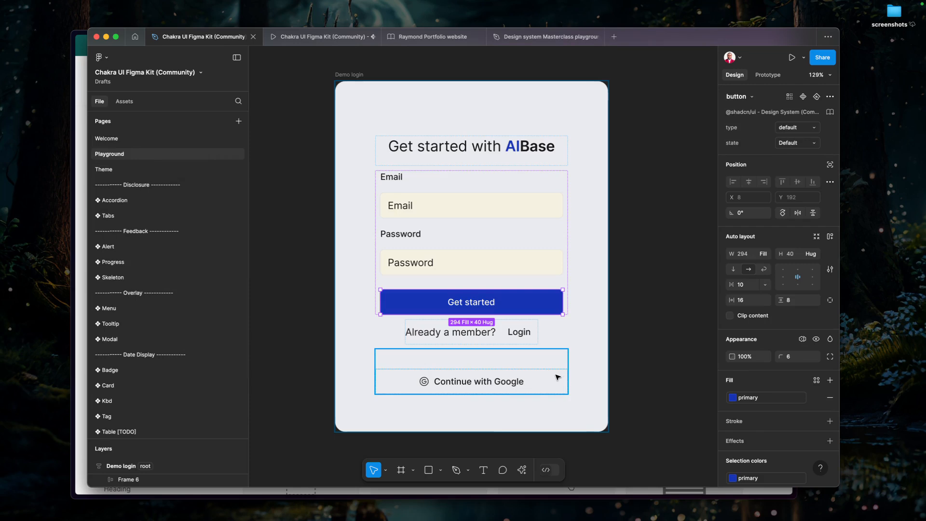
pyautogui.click(521, 372)
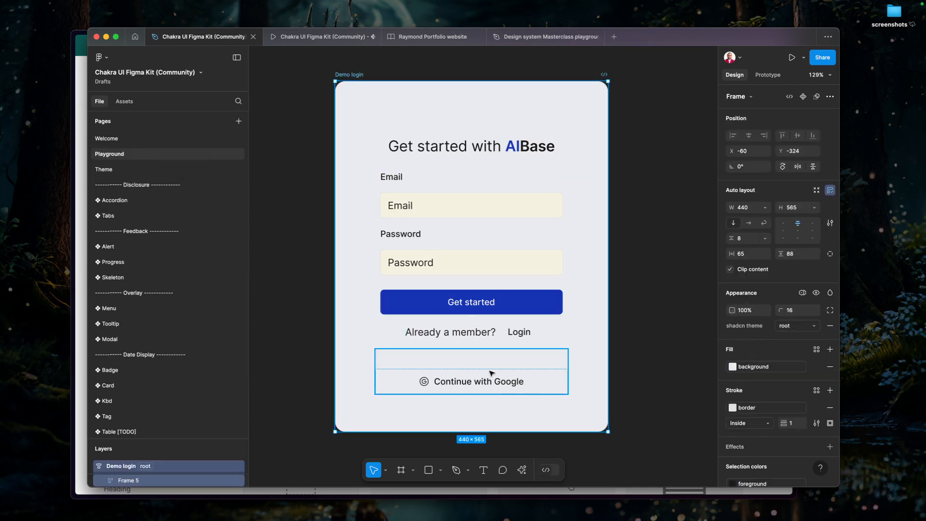
pyautogui.click(490, 371)
pyautogui.click(472, 340)
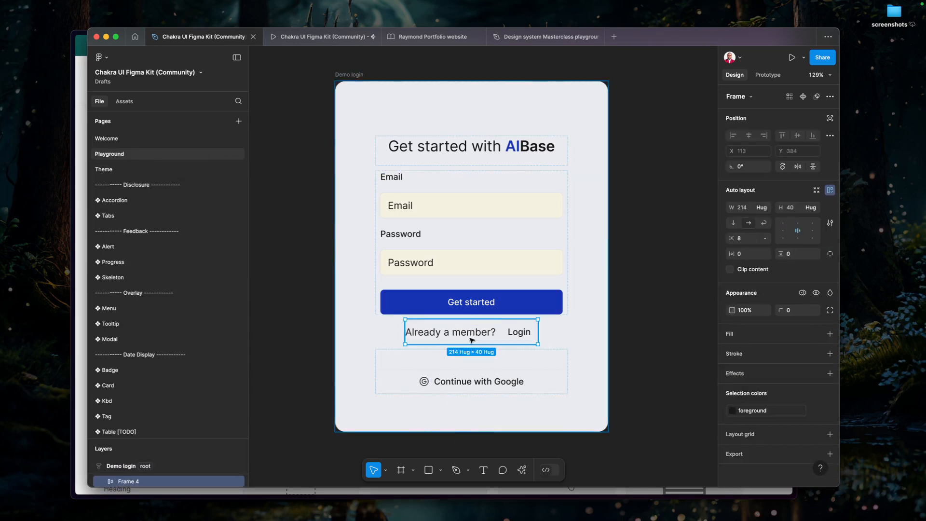
pyautogui.click(462, 338)
pyautogui.click(520, 332)
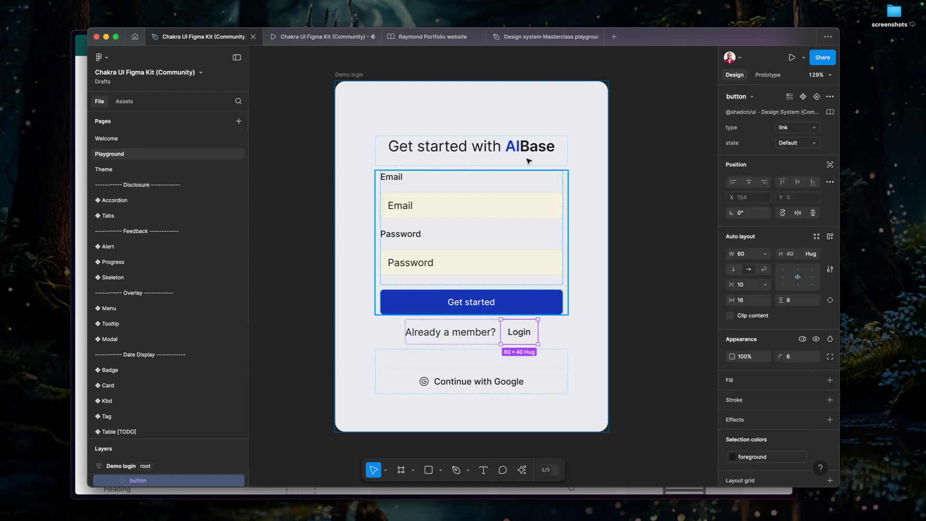
pyautogui.click(436, 192)
pyautogui.scroll(-5, 437, 191)
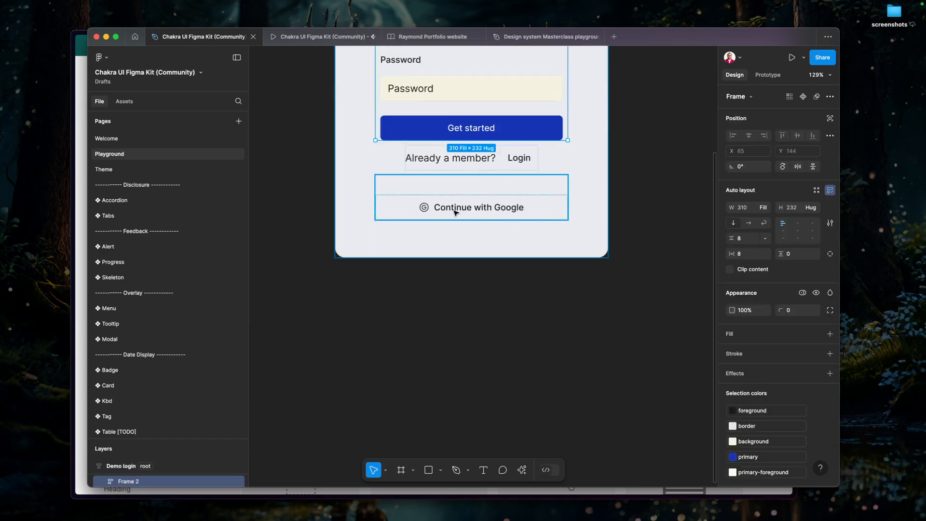
pyautogui.keyDown('ctrl'); pyautogui.scroll(-6, 456, 213); pyautogui.keyUp('ctrl')
# Switch to the Chakra UI docs and open the Container component page.
pyautogui.moveTo(334, 195); pyautogui.dragTo(515, 284)
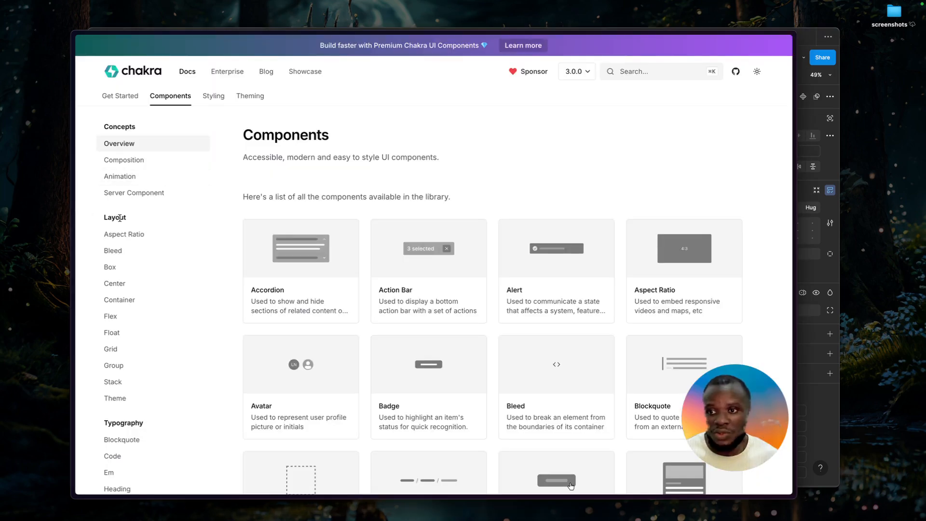
pyautogui.click(119, 300)
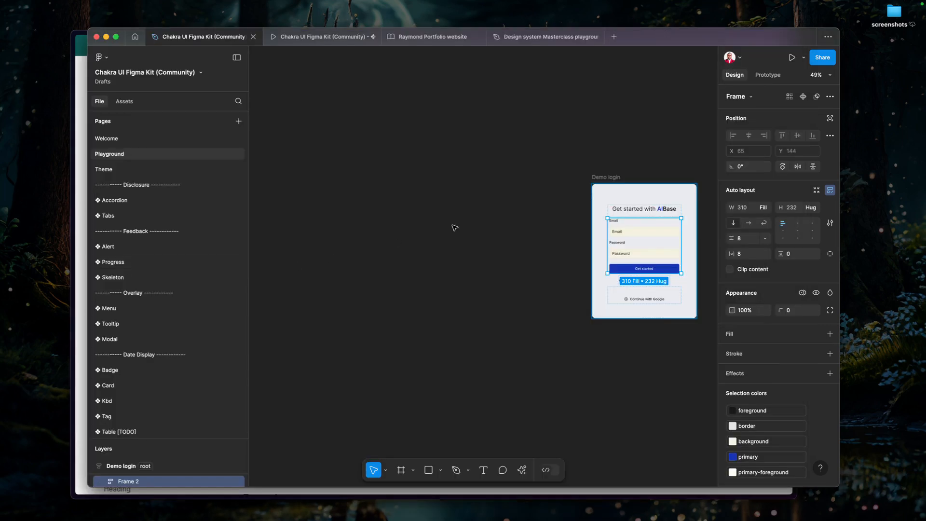
# Return to Figma and draw a new frame about 941 × 612 px on the empty canvas left of the Demo login frame.
pyautogui.click(455, 228)
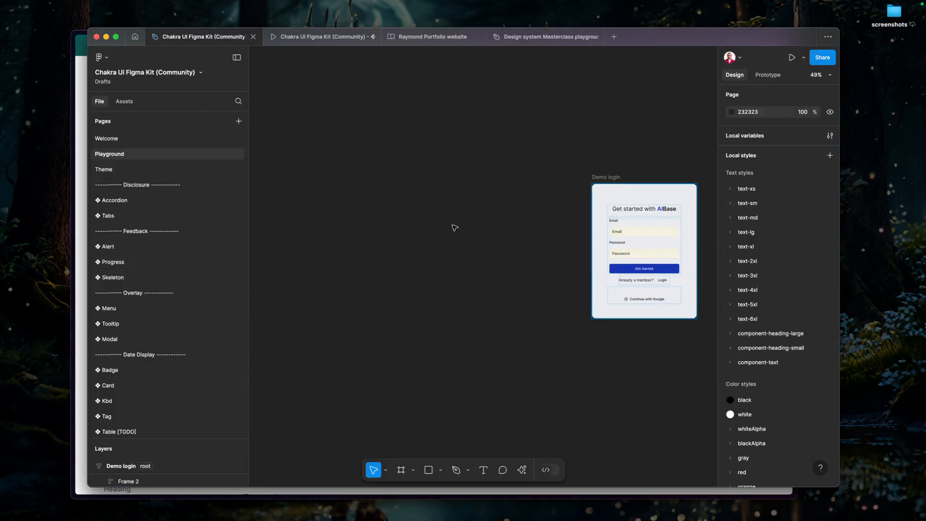
pyautogui.press('f')
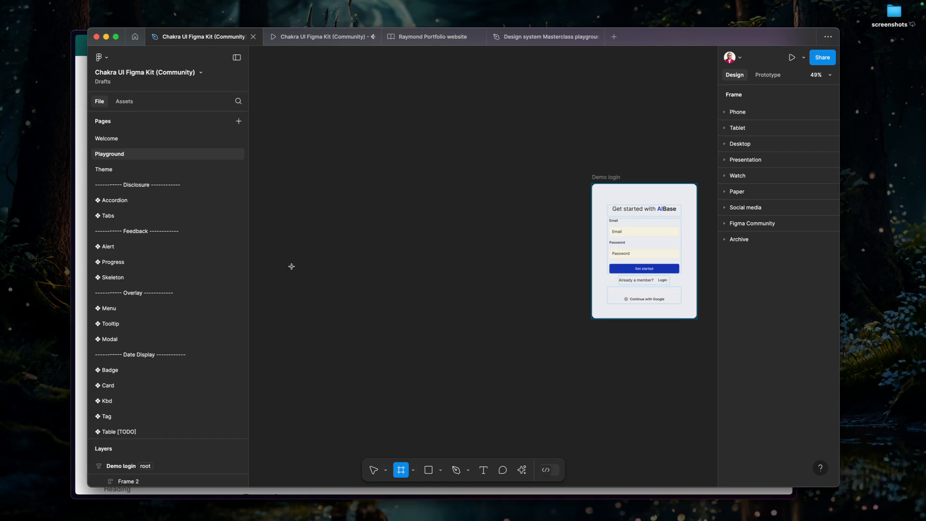
pyautogui.moveTo(304, 168); pyautogui.dragTo(529, 314)
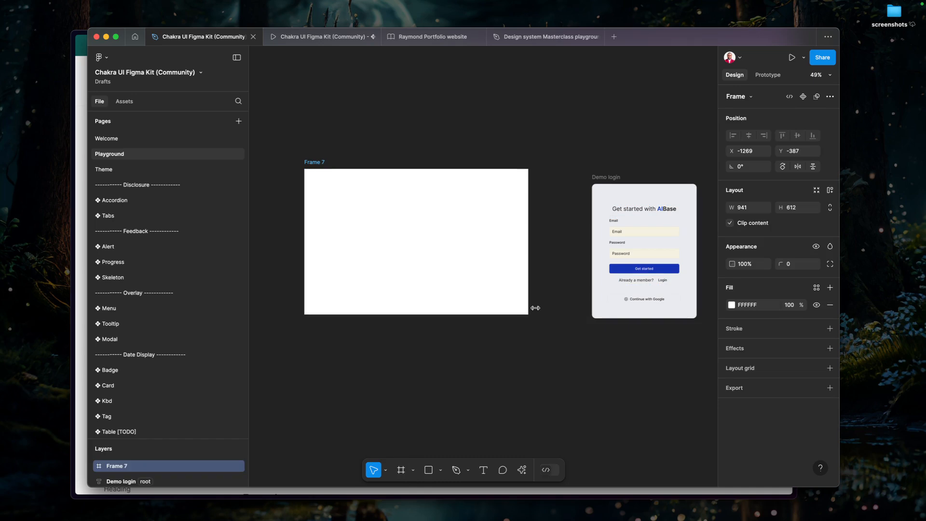
# Resize the new frame to the Desktop preset, 1440 × 1024, and move it clear of the Demo login frame.
pyautogui.click(749, 96)
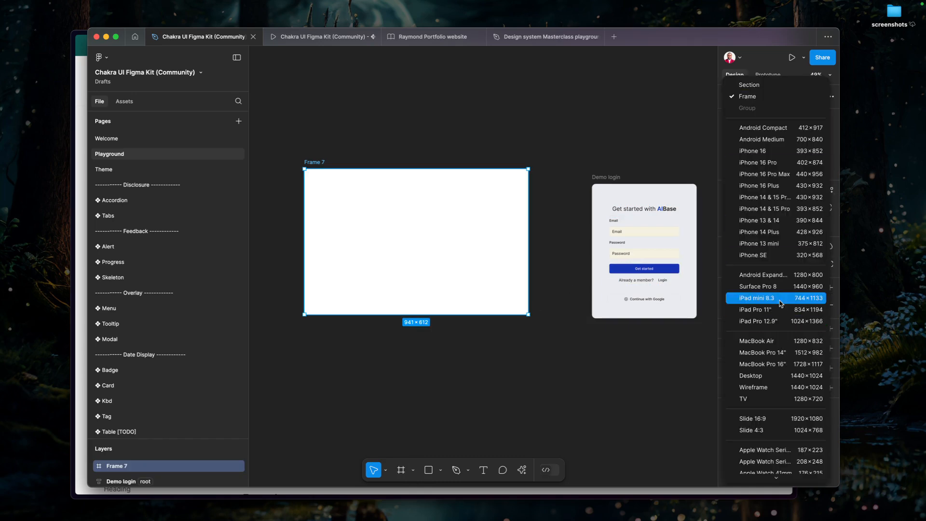
pyautogui.click(776, 379)
pyautogui.moveTo(571, 323); pyautogui.dragTo(514, 285)
pyautogui.scroll(-2, 513, 285)
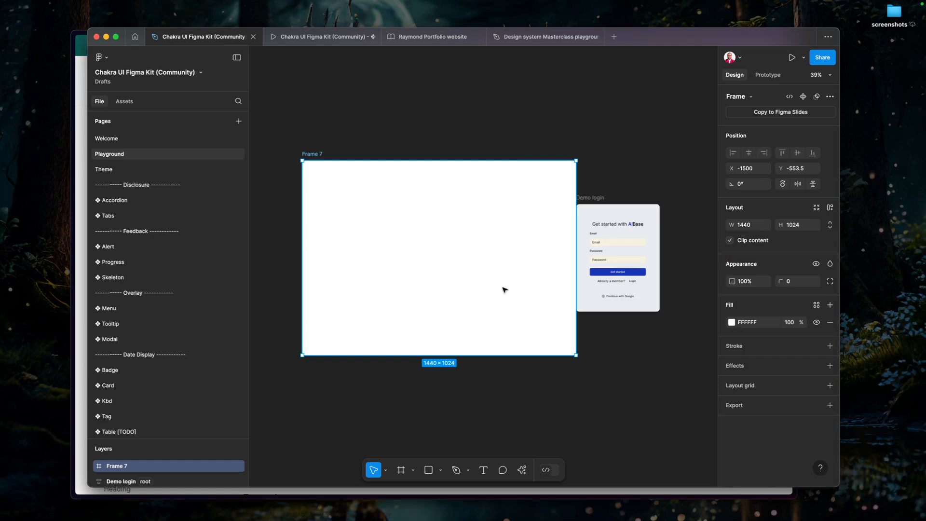
pyautogui.moveTo(218, 135); pyautogui.dragTo(206, 137)
pyautogui.moveTo(363, 210); pyautogui.dragTo(316, 207)
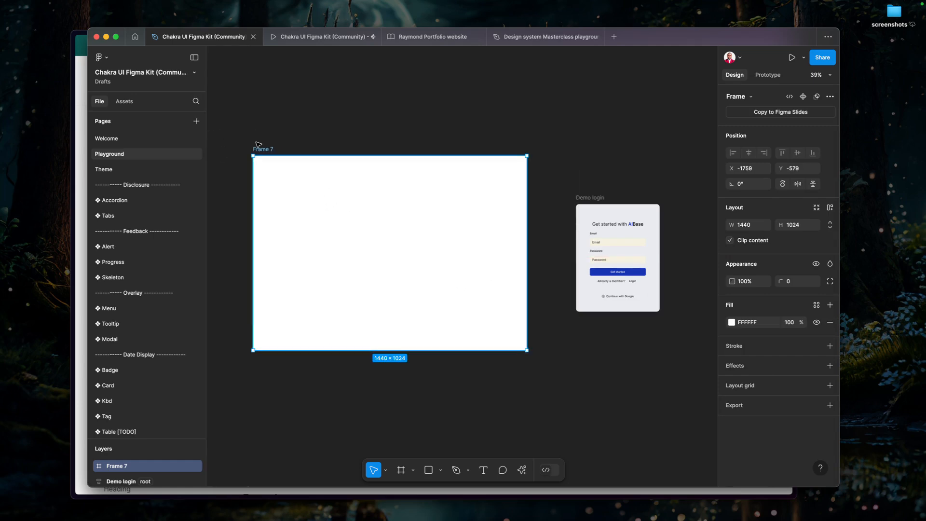
# Rename the new desktop frame to "Login page".
pyautogui.doubleClick(260, 149)
pyautogui.write('Lo')
pyautogui.press('Return')
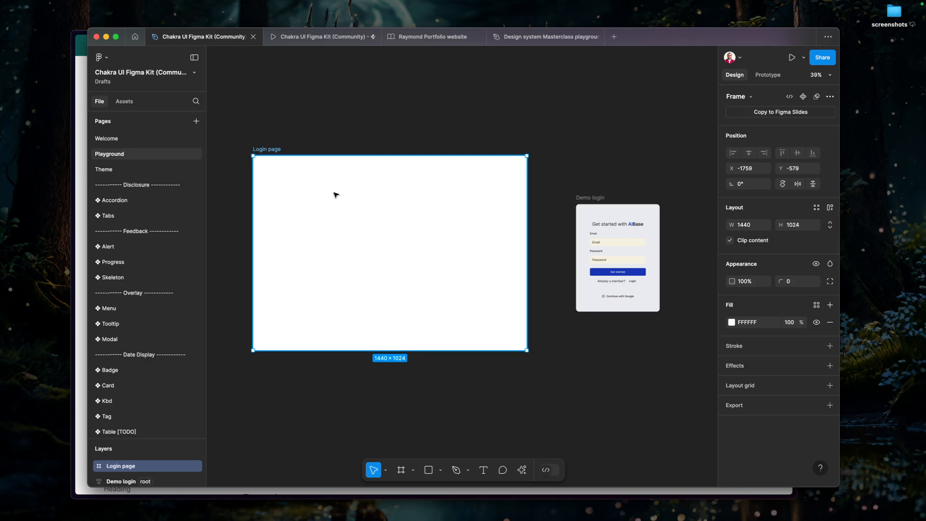
# Switch to the Chakra UI docs and open the Theming overview.
pyautogui.press('super+Tab')
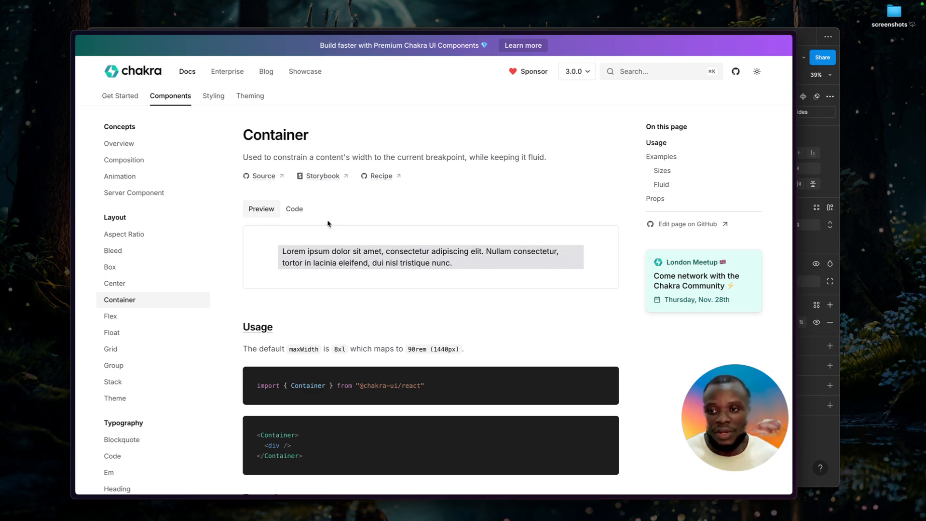
pyautogui.click(247, 103)
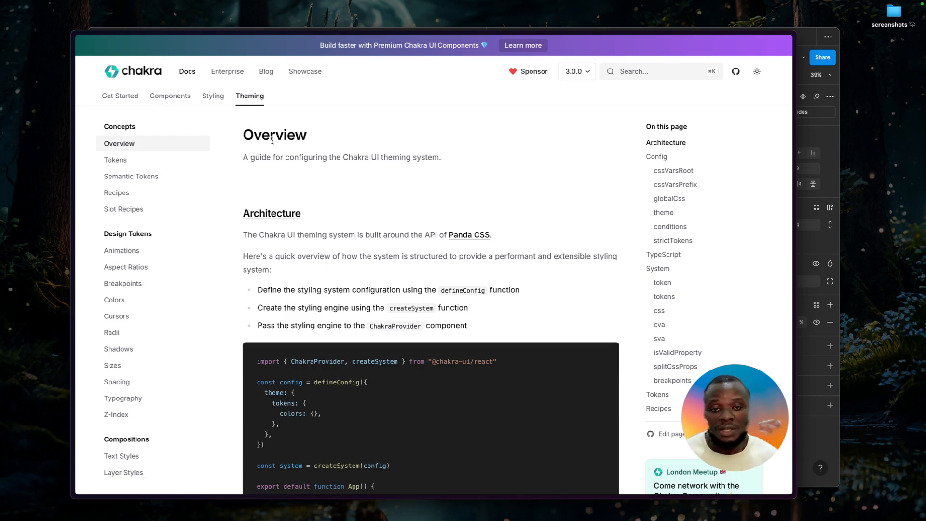
# Return to Figma, deselect the Login page frame, and open the kit's Theme page to examine its color and typography tokens.
pyautogui.press('super+Tab')
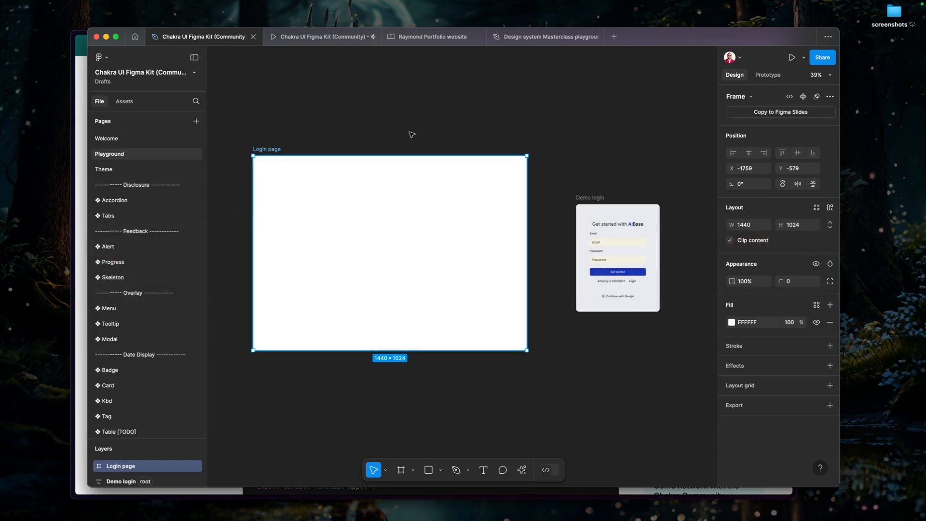
pyautogui.click(411, 136)
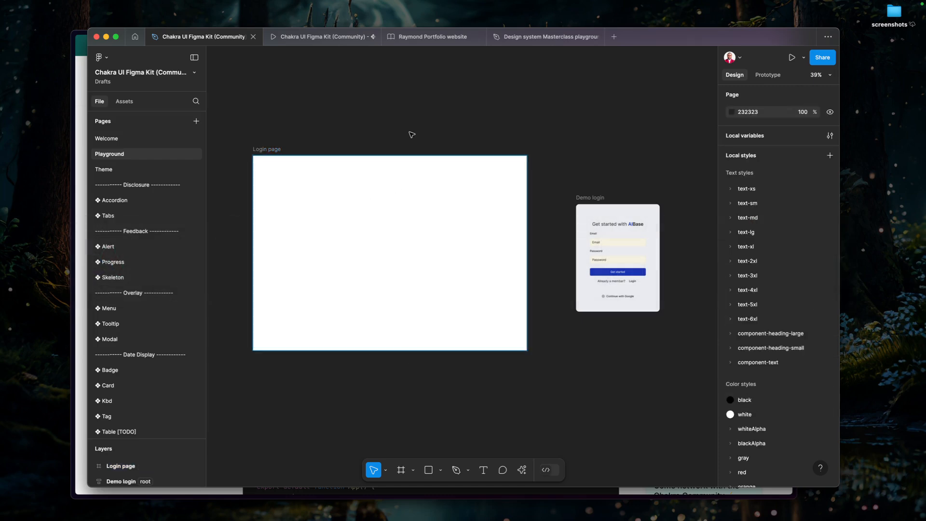
pyautogui.click(122, 175)
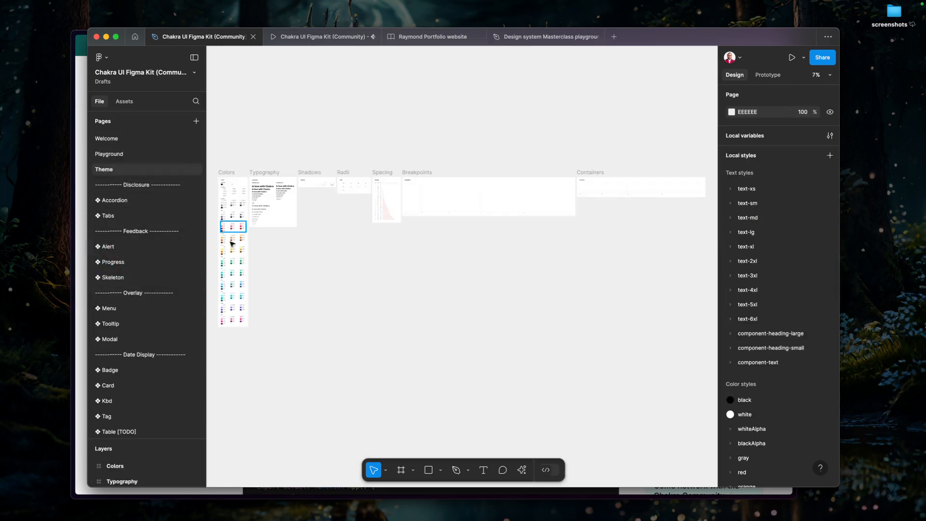
pyautogui.scroll(5, 220, 241)
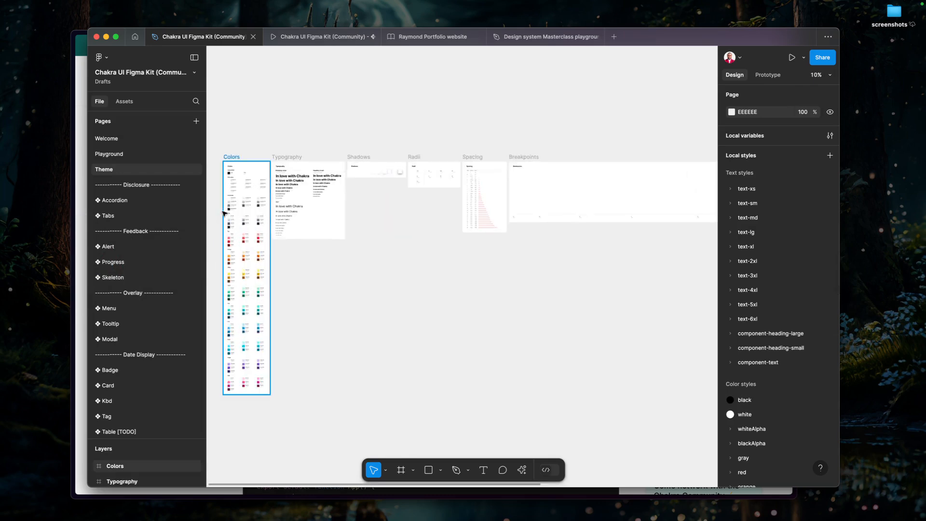
pyautogui.scroll(5, 225, 212)
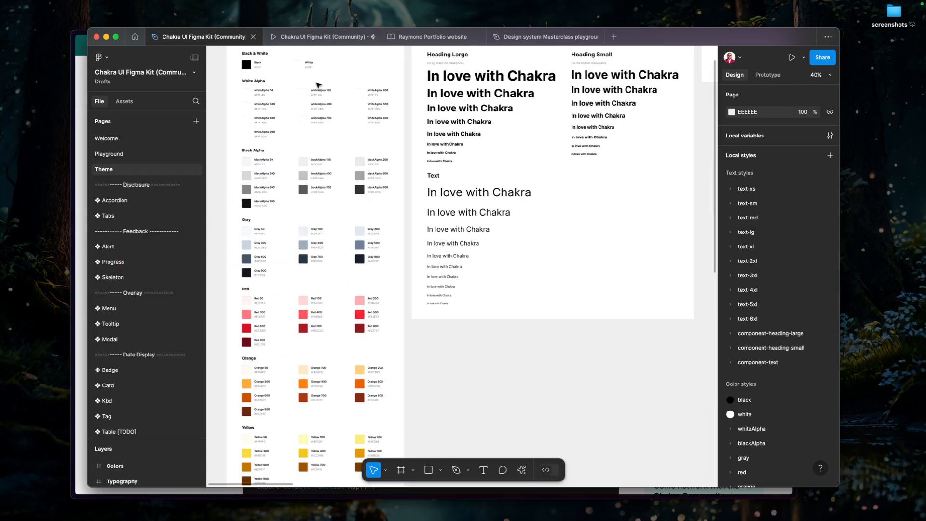
# Examine the Theme page's color swatches from Black & White through Orange, along with the local color styles.
pyautogui.scroll(2, 227, 211)
pyautogui.moveTo(325, 109); pyautogui.dragTo(374, 138)
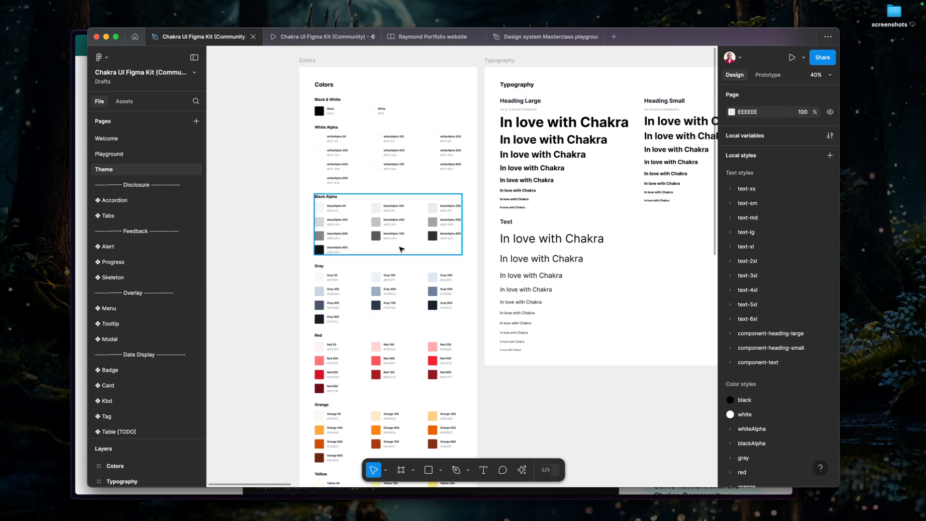
pyautogui.scroll(3, 363, 273)
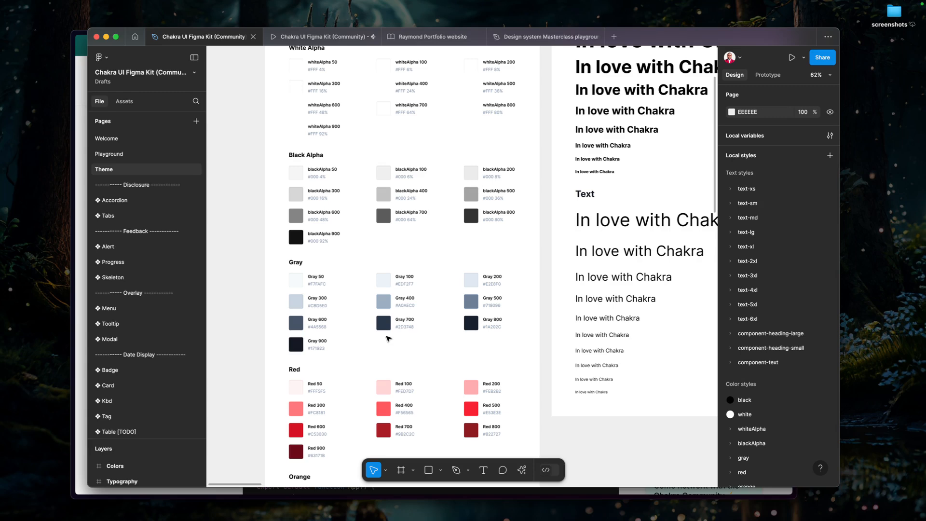
pyautogui.scroll(-1, 482, 297)
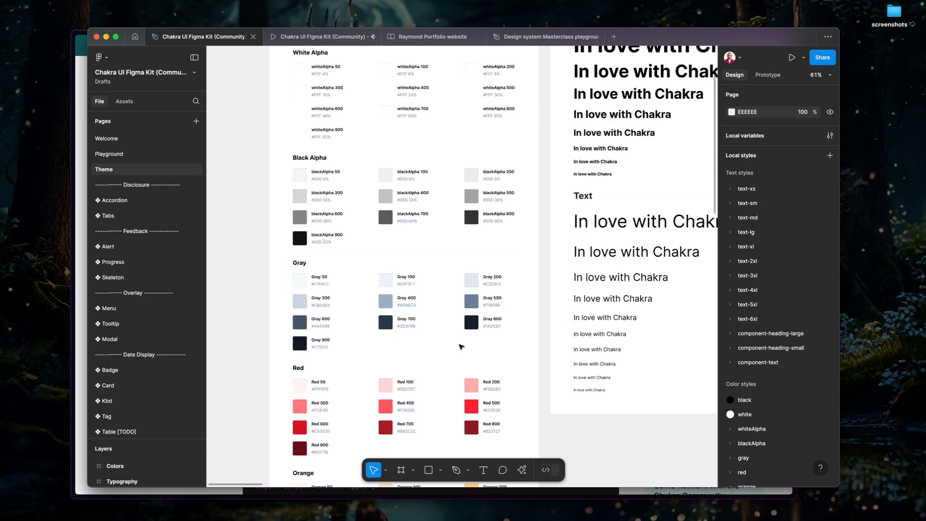
pyautogui.scroll(-4, 461, 347)
pyautogui.scroll(5, 415, 236)
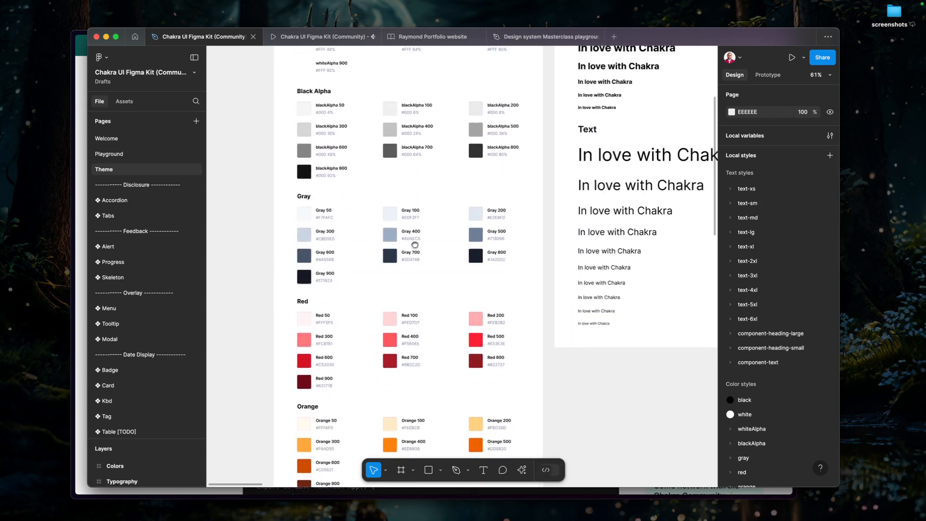
pyautogui.scroll(-10, 753, 290)
pyautogui.scroll(3, 753, 199)
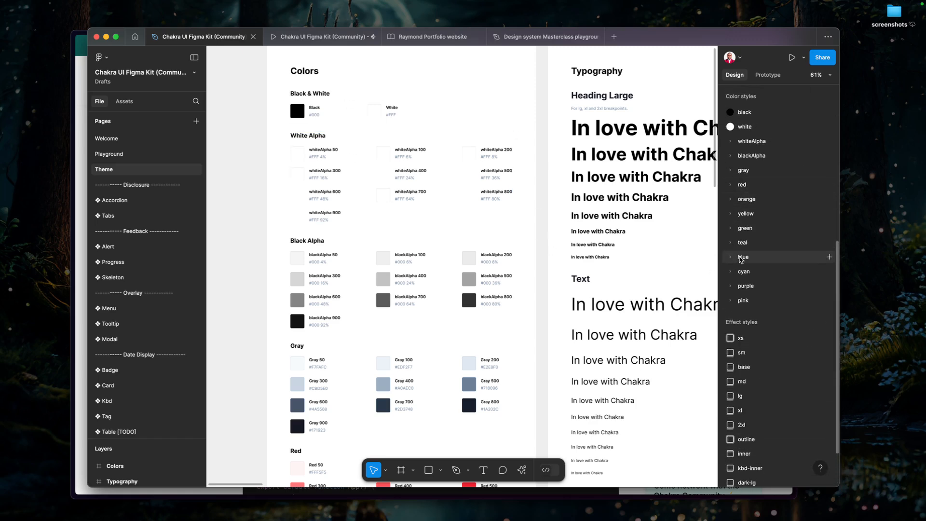
# Switch to the Chakra UI docs and open the Tokens page to examine the primary and secondary color definitions.
pyautogui.press('super+Tab')
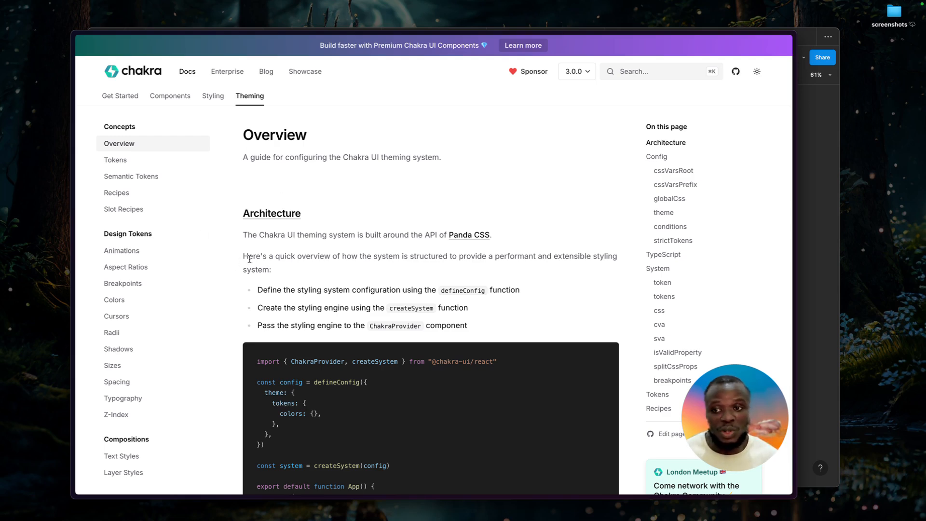
pyautogui.press('super+Tab')
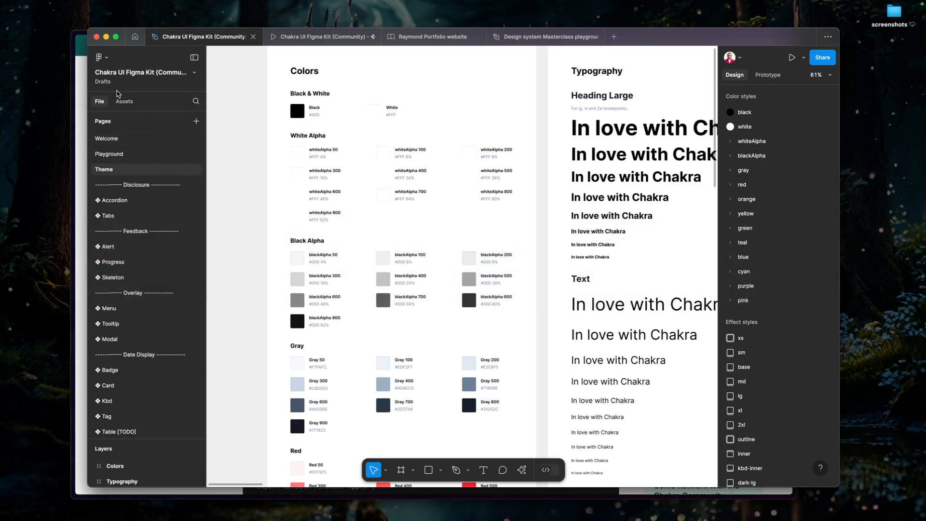
pyautogui.press('super+Tab')
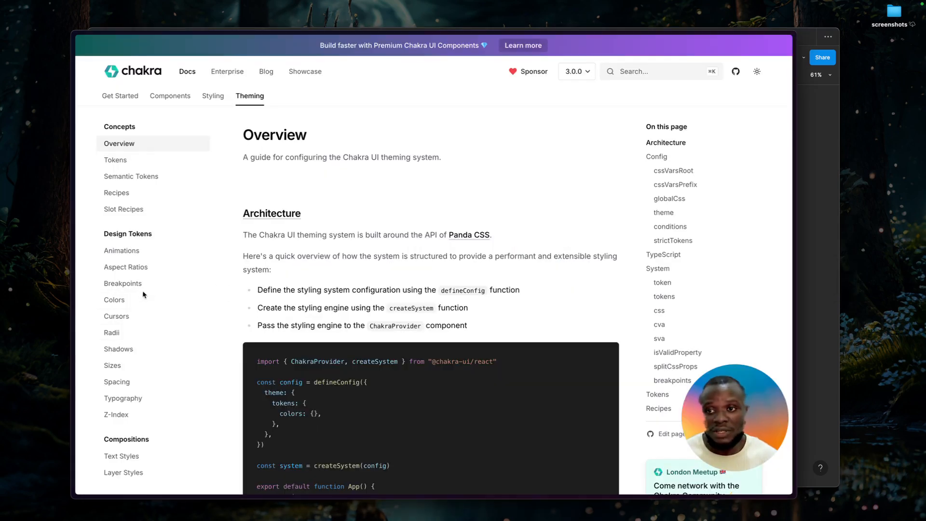
pyautogui.click(119, 163)
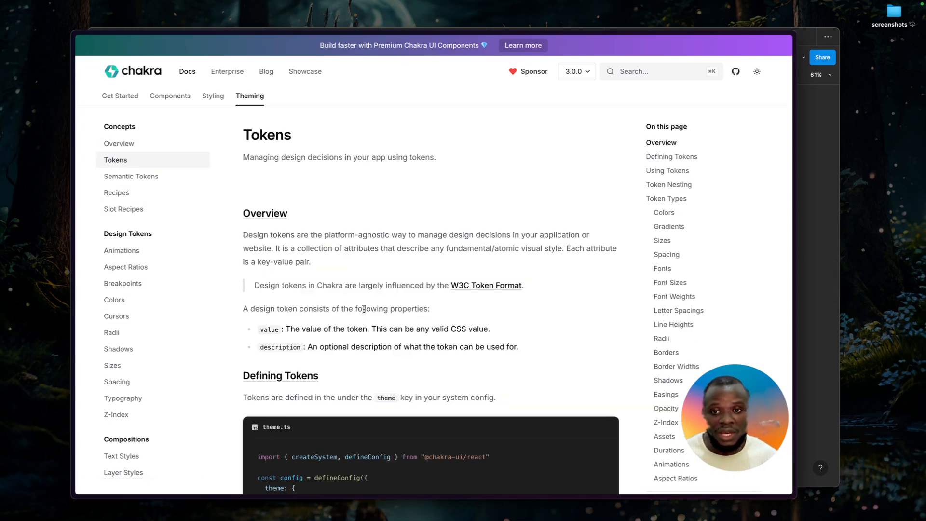
pyautogui.scroll(-5, 364, 309)
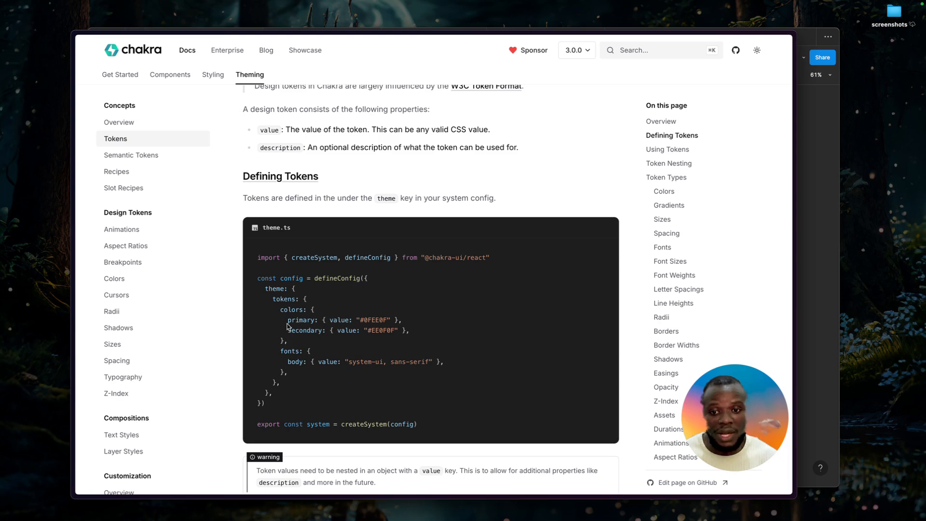
pyautogui.moveTo(288, 320); pyautogui.dragTo(327, 322)
pyautogui.moveTo(277, 339); pyautogui.dragTo(323, 337)
pyautogui.click(323, 333)
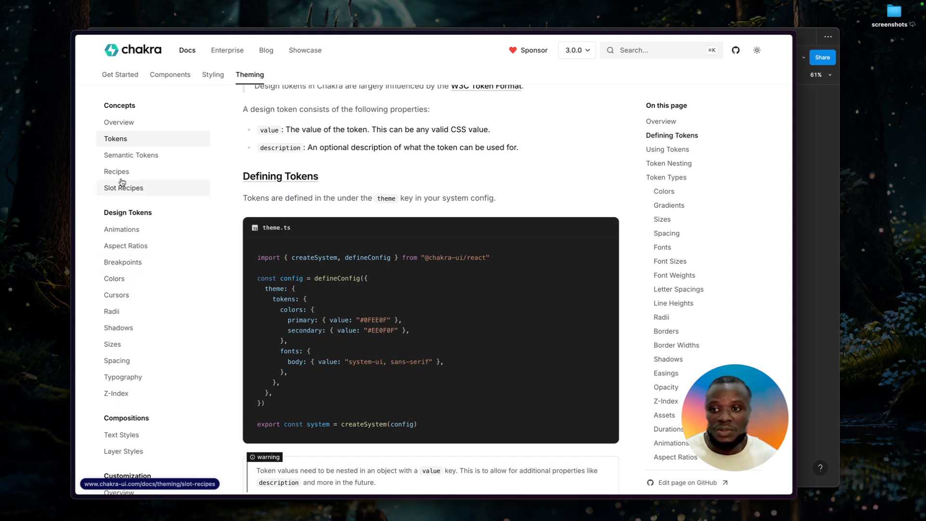
# Open the Semantic Tokens docs page and read how semantic tokens are defined, used and made conditional.
pyautogui.click(127, 155)
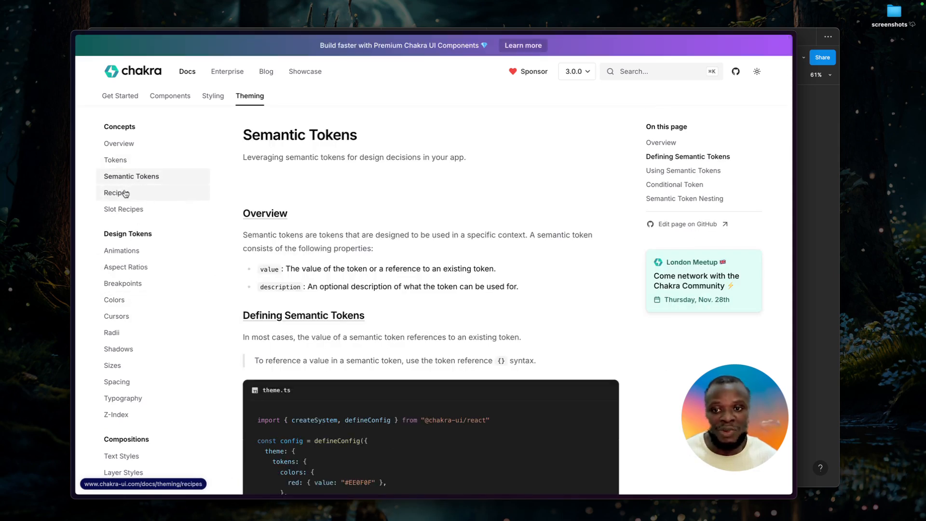
pyautogui.scroll(-2, 469, 254)
pyautogui.scroll(-2, 469, 255)
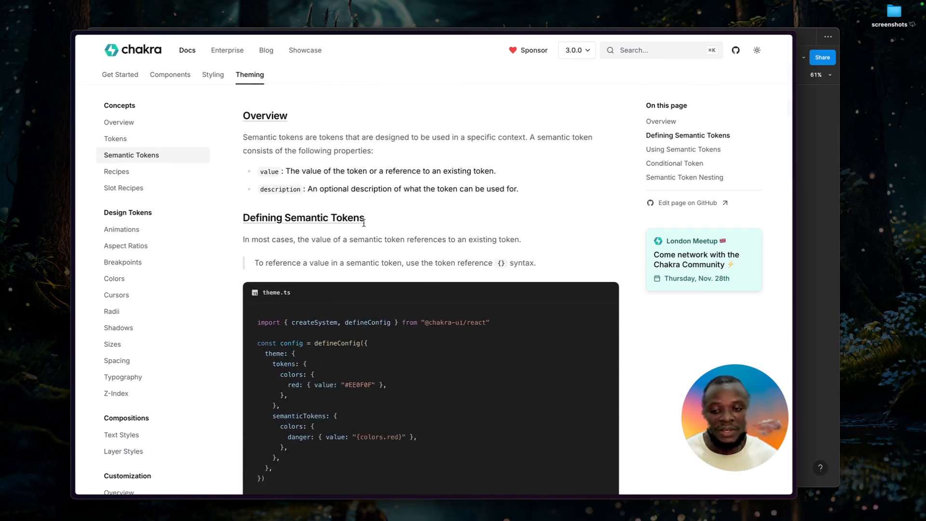
pyautogui.scroll(-6, 339, 274)
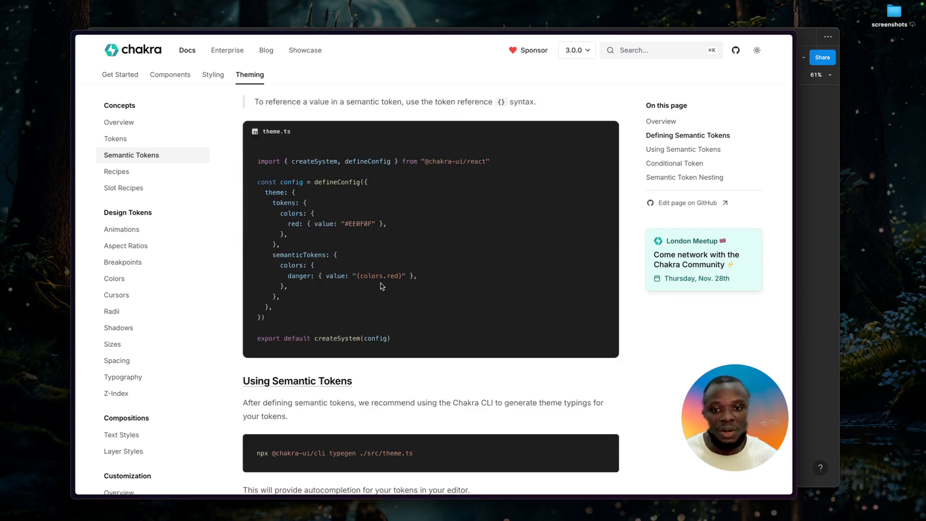
pyautogui.scroll(-1, 356, 336)
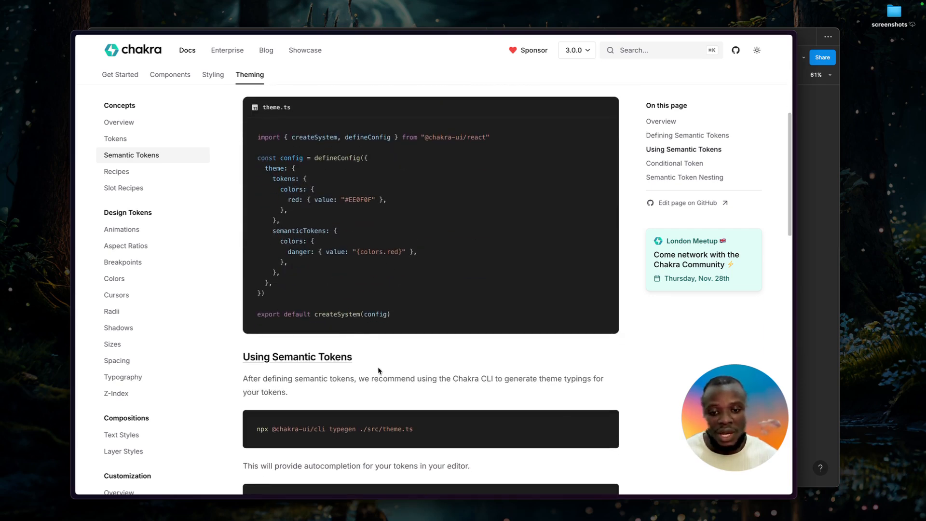
pyautogui.scroll(-6, 378, 366)
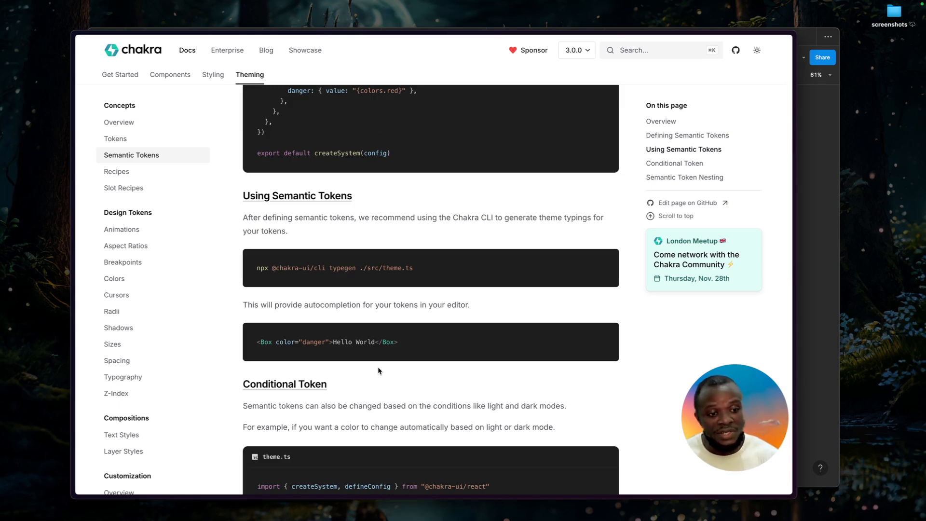
pyautogui.scroll(-3, 381, 371)
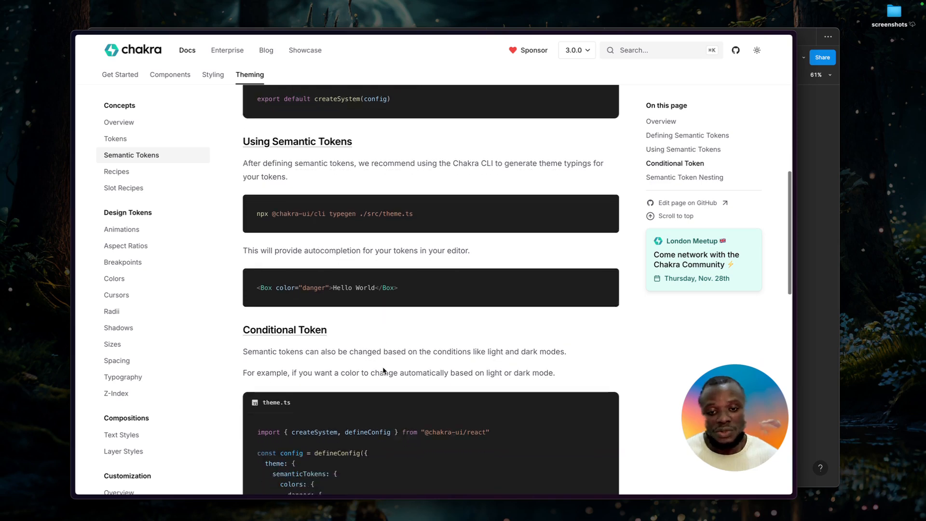
# Open the Colors design tokens page in the docs and review its color palettes.
pyautogui.click(117, 281)
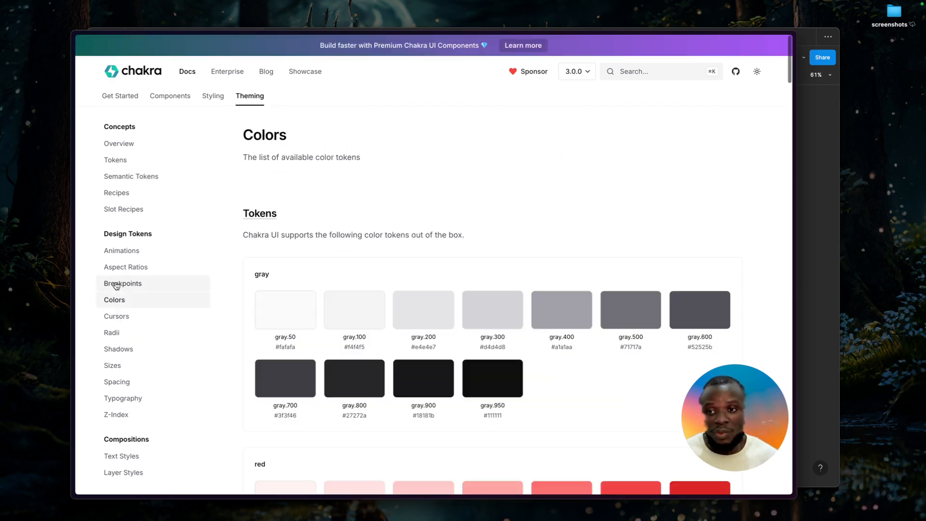
pyautogui.scroll(-20, 477, 345)
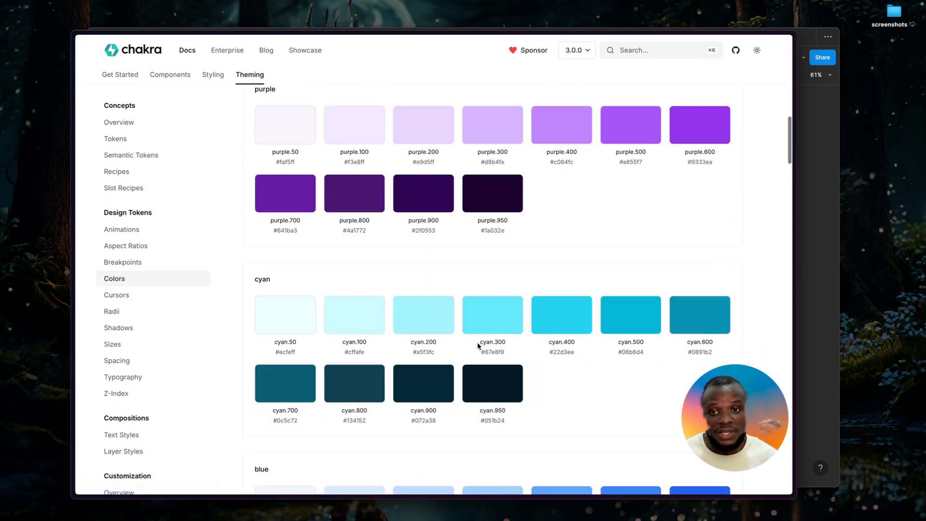
pyautogui.scroll(-8, 478, 346)
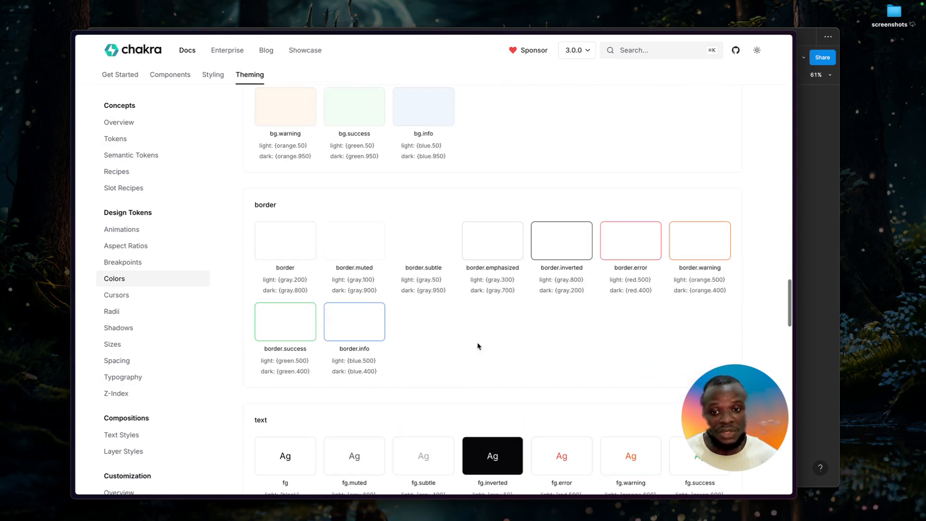
pyautogui.scroll(10, 478, 345)
pyautogui.scroll(8, 476, 343)
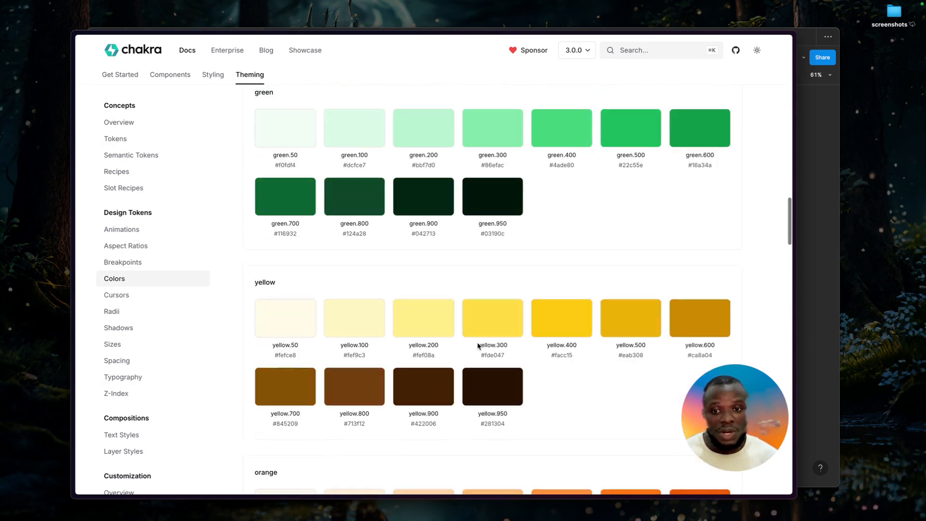
pyautogui.scroll(-4, 477, 343)
pyautogui.scroll(16, 477, 342)
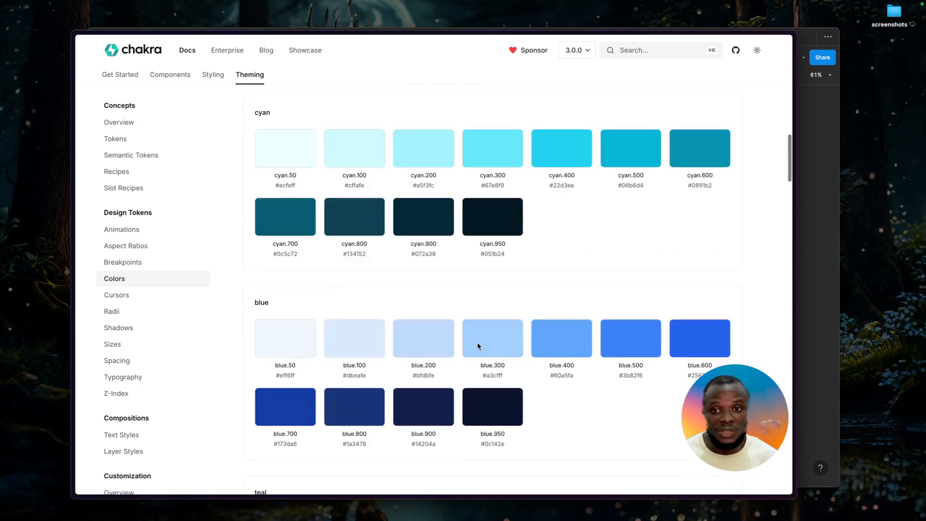
pyautogui.scroll(8, 478, 341)
pyautogui.scroll(12, 479, 340)
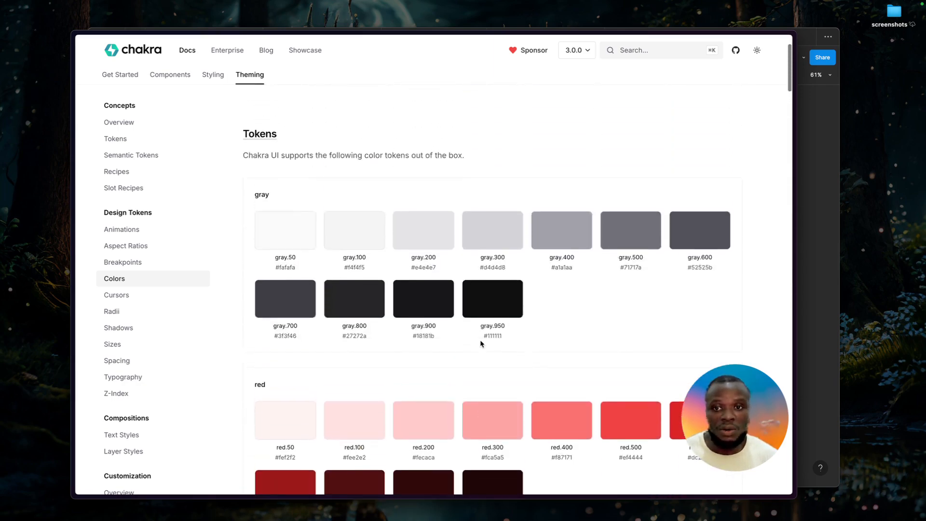
pyautogui.scroll(-18, 437, 285)
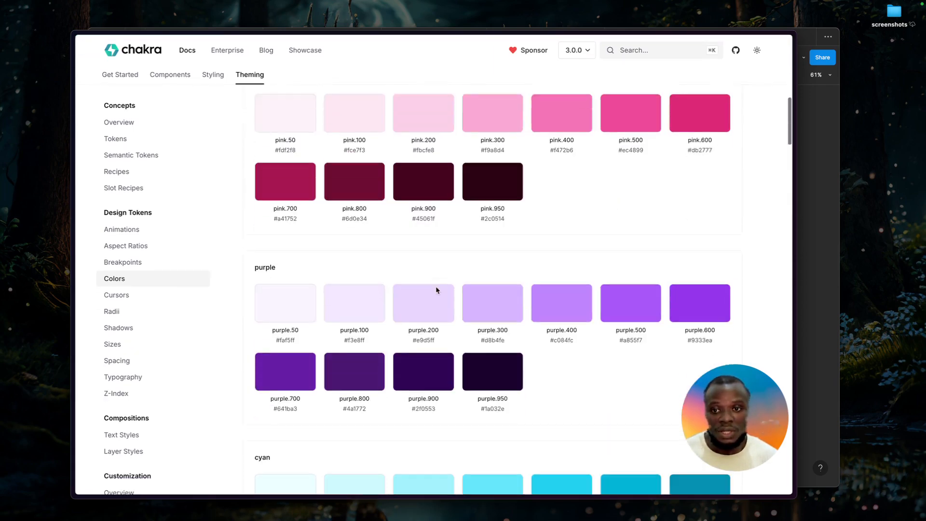
pyautogui.scroll(-12, 423, 332)
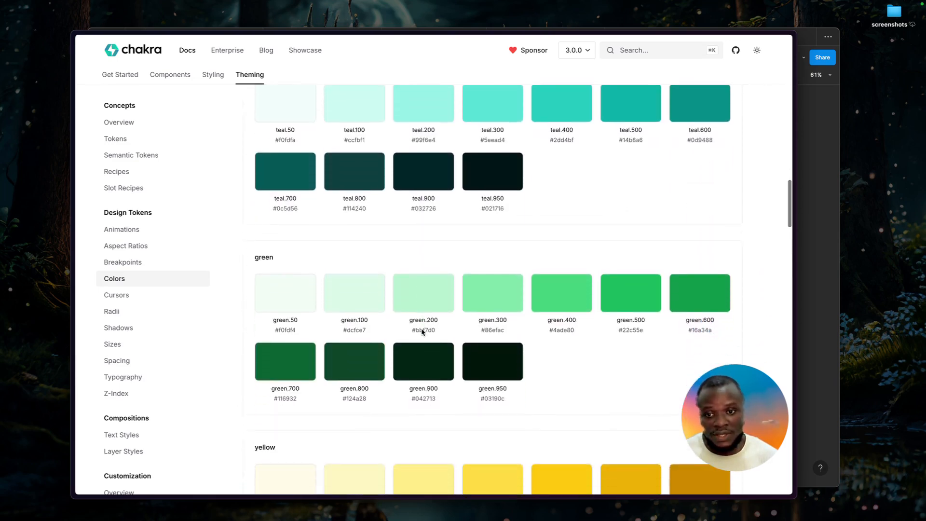
# Examine the background and border semantic tokens on the Colors page and compare them with the Figma kit's color styles.
pyautogui.scroll(-8, 422, 332)
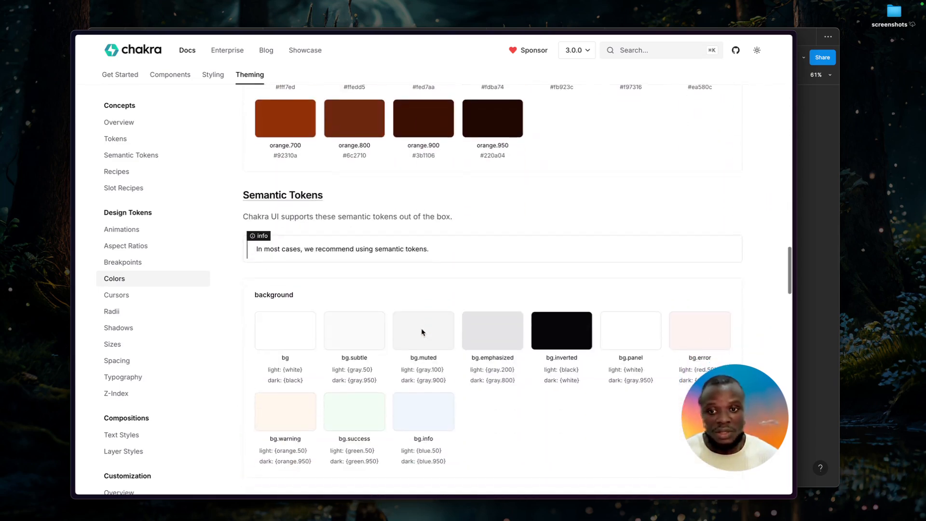
pyautogui.scroll(-2, 422, 332)
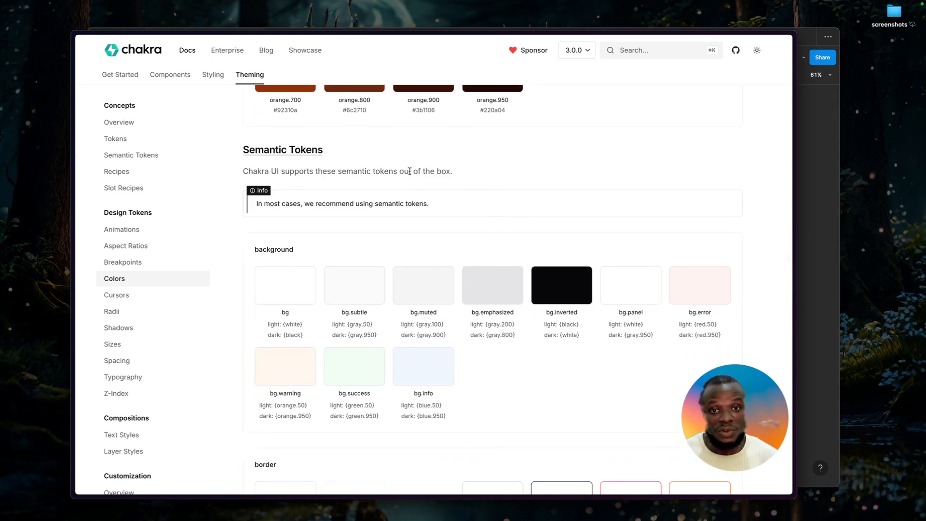
pyautogui.scroll(-2, 471, 177)
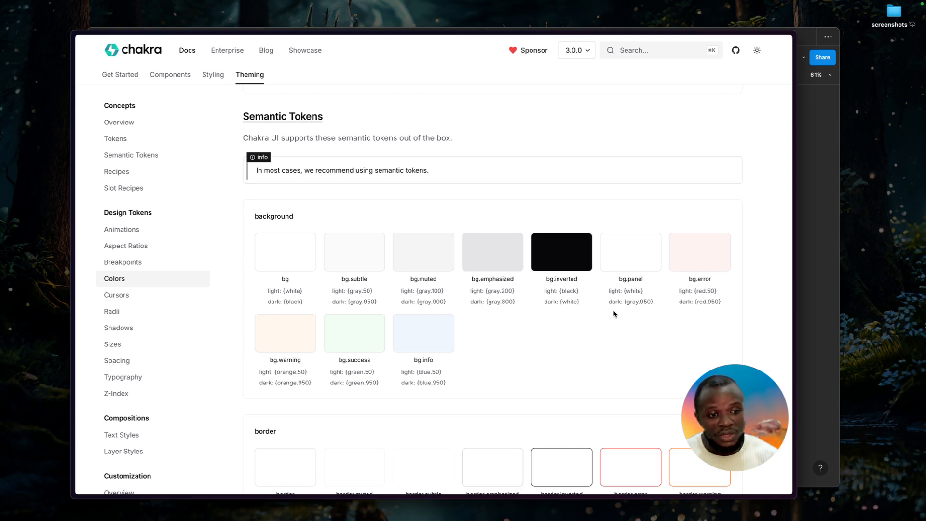
pyautogui.press('super+Tab')
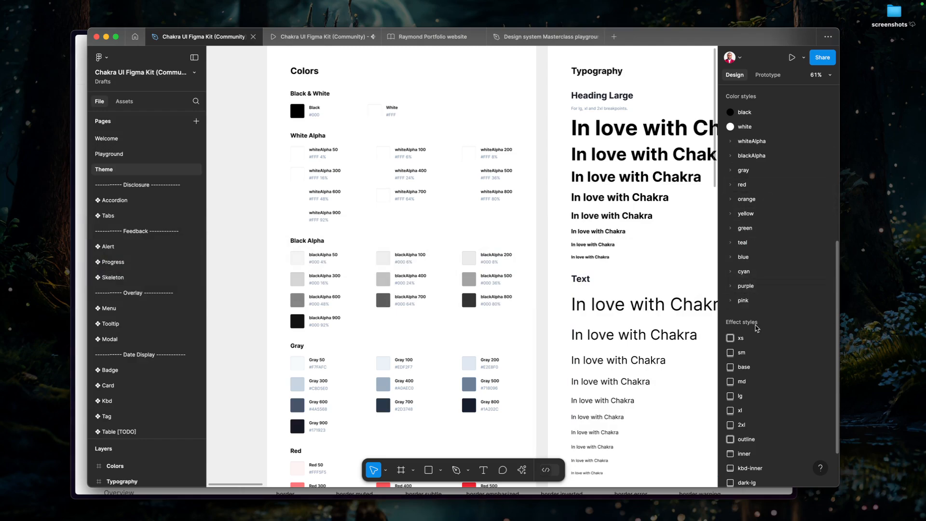
pyautogui.press('super+Tab')
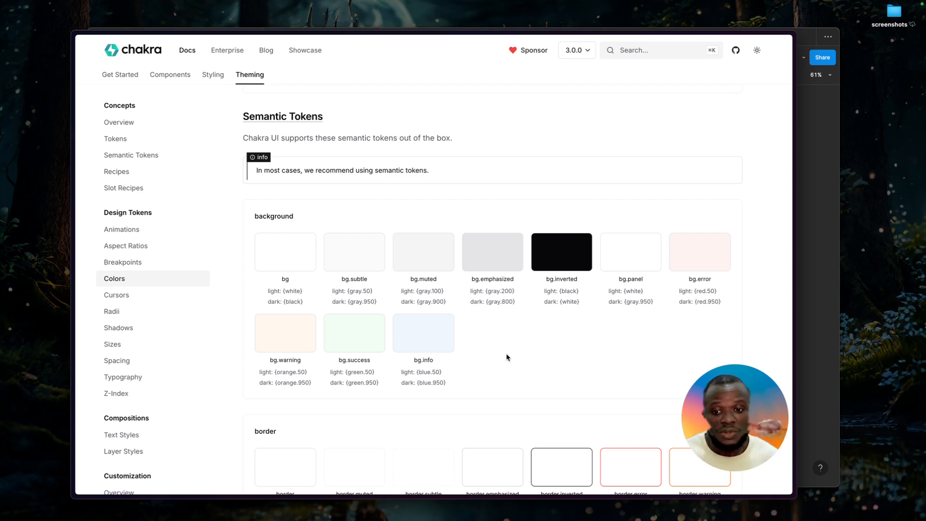
pyautogui.scroll(-4, 507, 357)
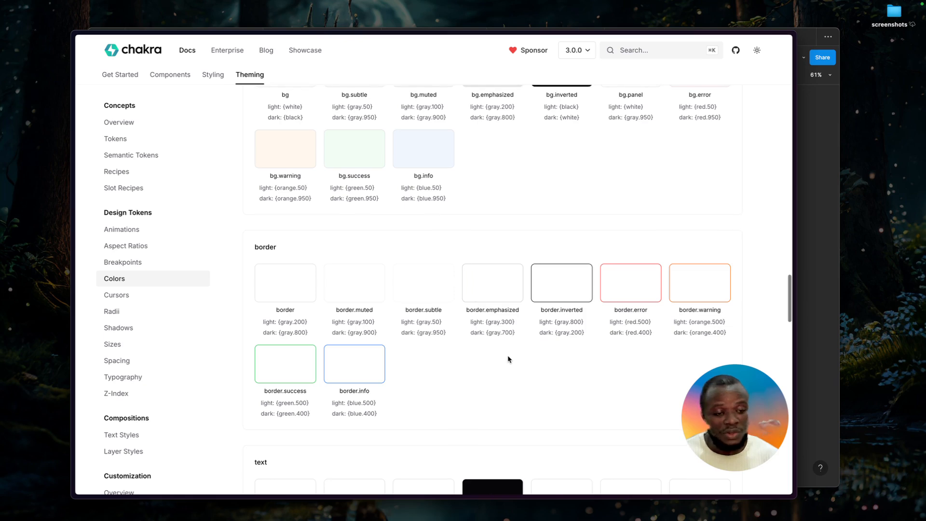
pyautogui.scroll(2, 508, 359)
pyautogui.scroll(1, 506, 347)
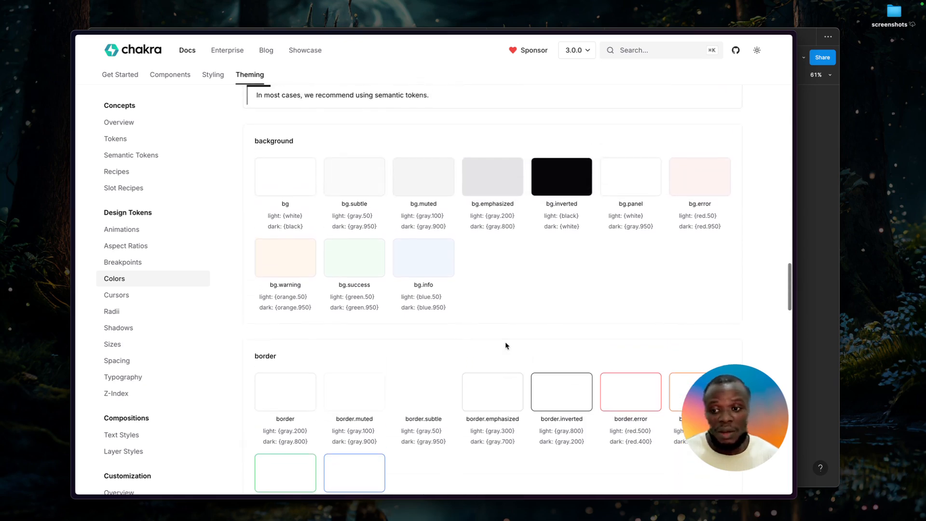
# Return to Figma, open the kit's Playground page and select the Login page frame.
pyautogui.press('super+Tab')
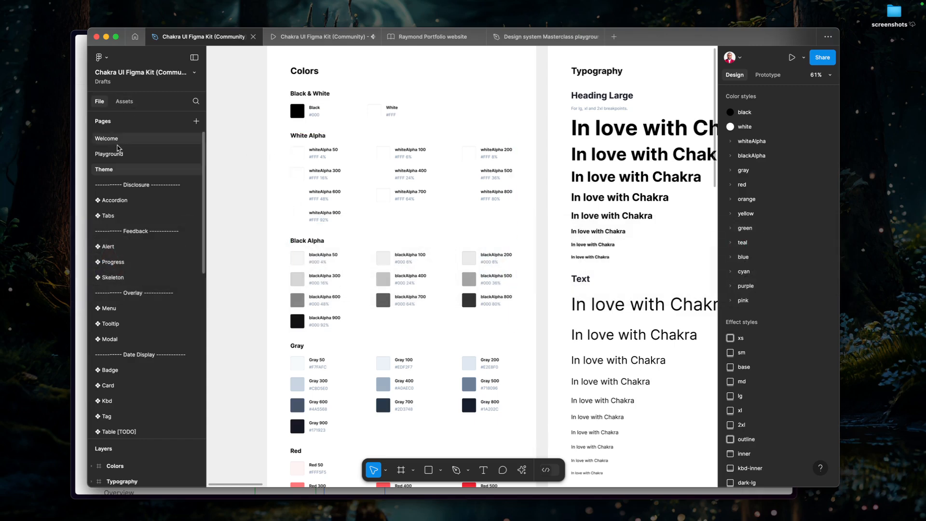
pyautogui.click(130, 153)
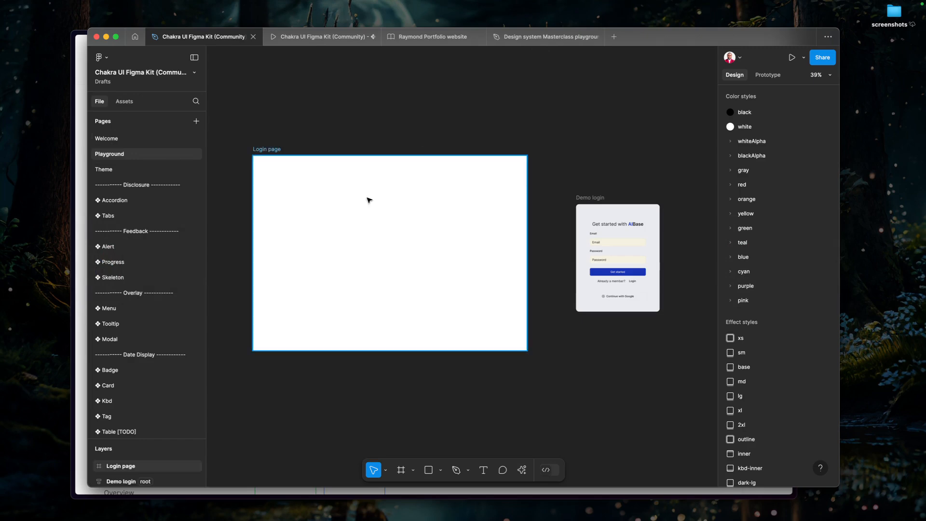
pyautogui.click(369, 199)
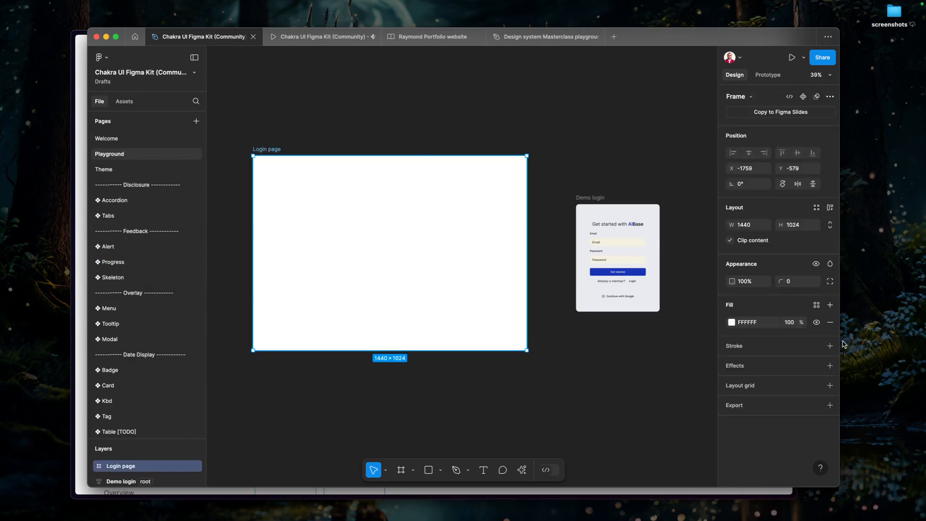
# Apply the white color style to the Login page frame's fill.
pyautogui.click(817, 305)
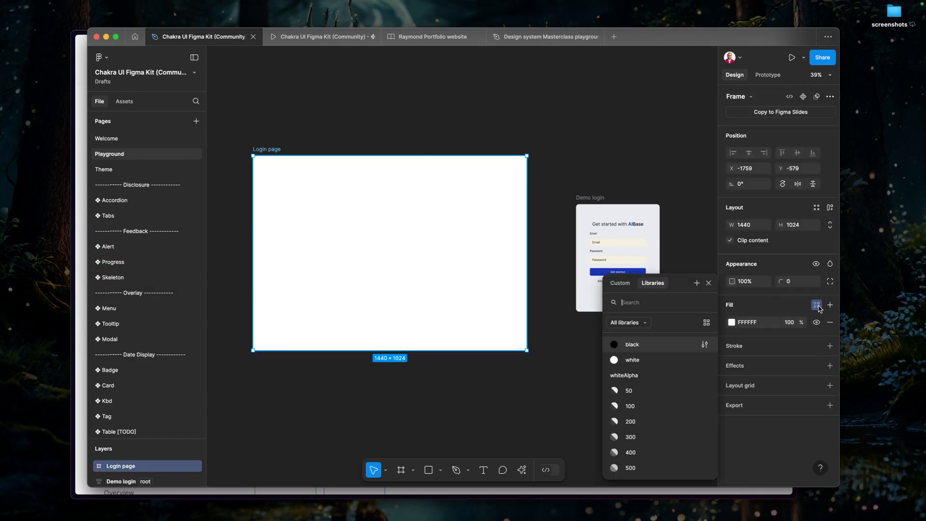
pyautogui.click(664, 365)
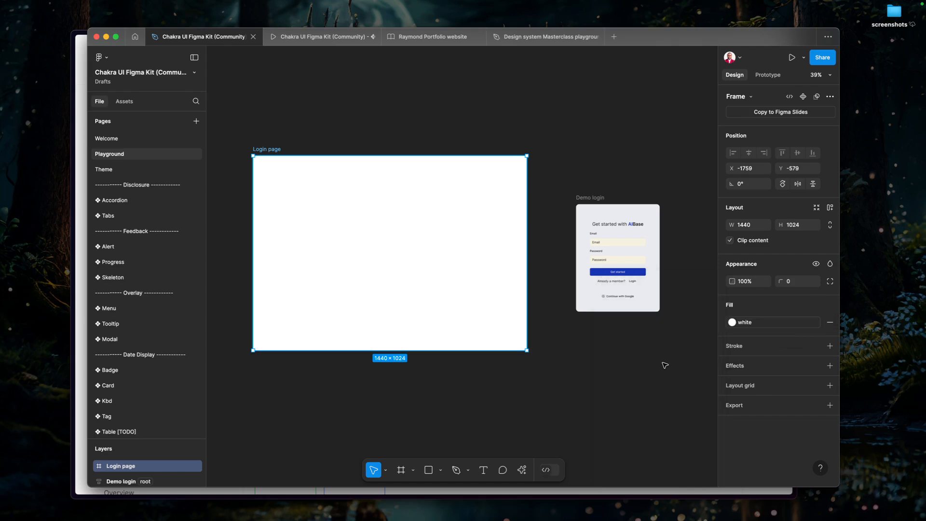
pyautogui.click(634, 366)
# Draw a frame about 627 × 609 inside the Login page frame.
pyautogui.click(420, 240)
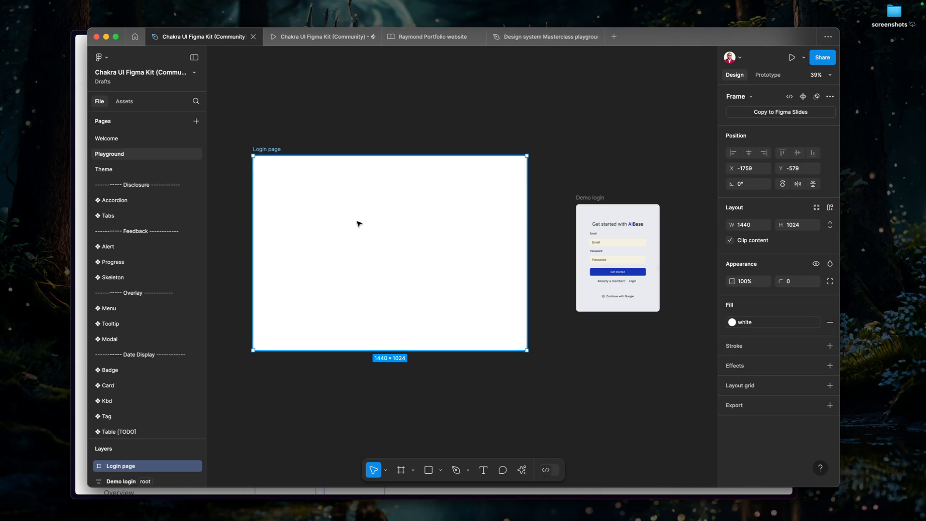
pyautogui.press('f')
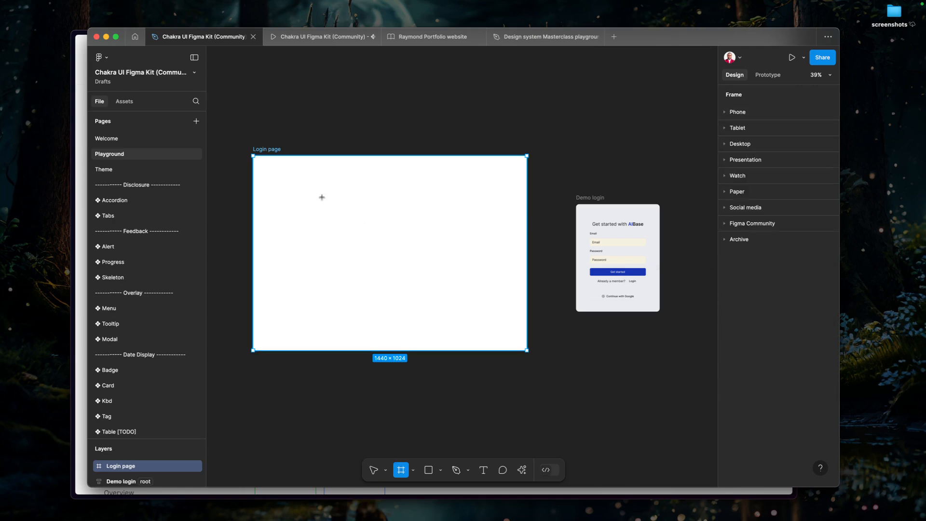
pyautogui.moveTo(315, 194); pyautogui.dragTo(433, 308)
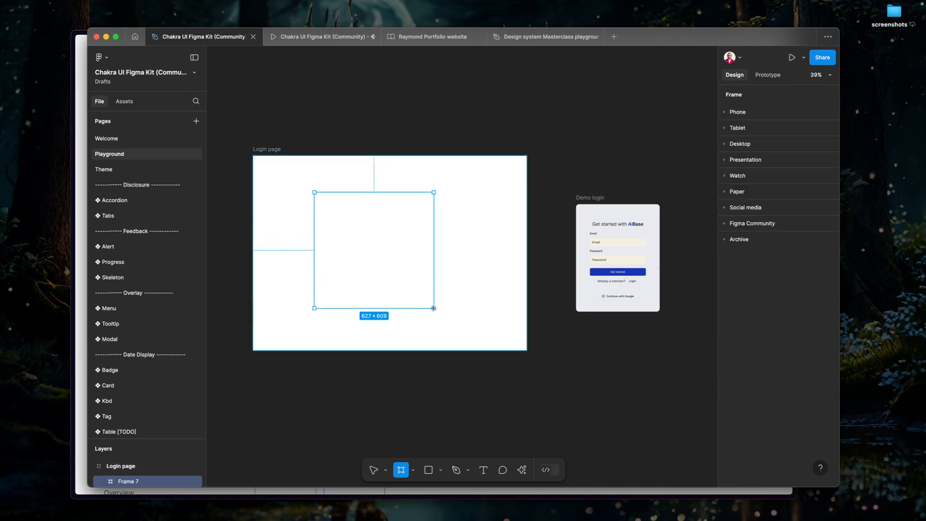
# Switch to the Chakra docs, open the Box component page under Layout and read its usage and examples.
pyautogui.click(82, 249)
pyautogui.click(171, 74)
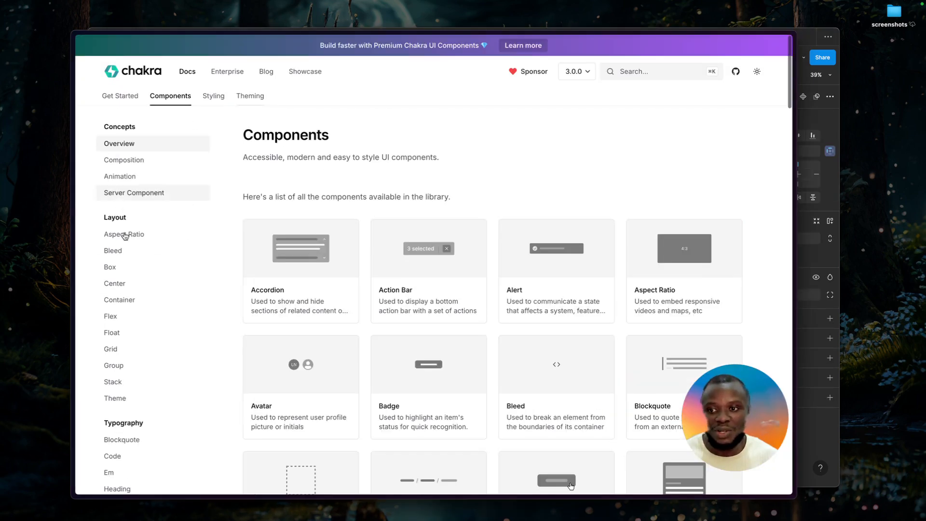
pyautogui.click(124, 273)
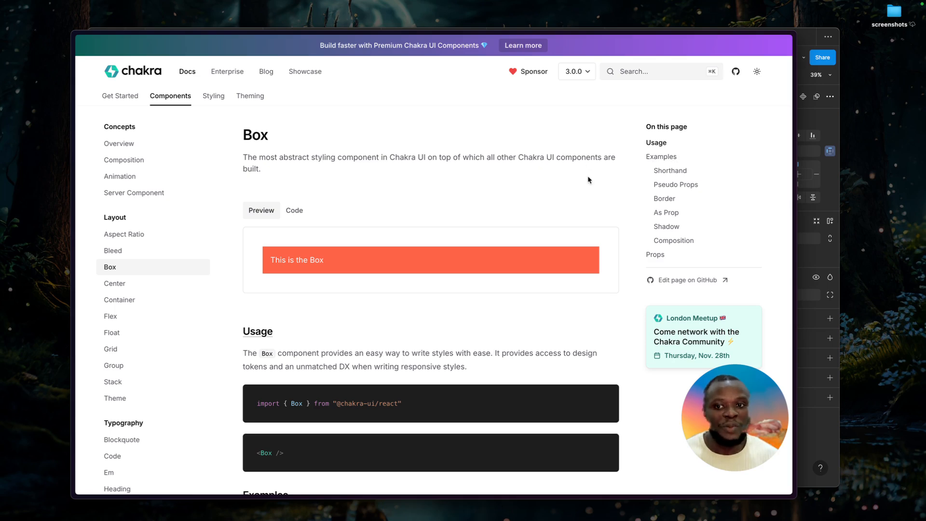
pyautogui.scroll(-5, 529, 214)
pyautogui.scroll(-8, 531, 219)
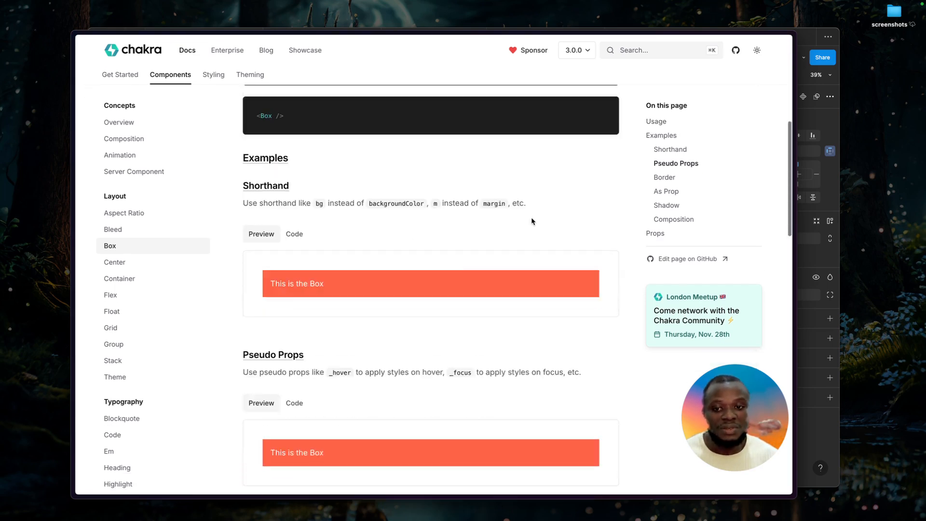
pyautogui.scroll(-2, 529, 227)
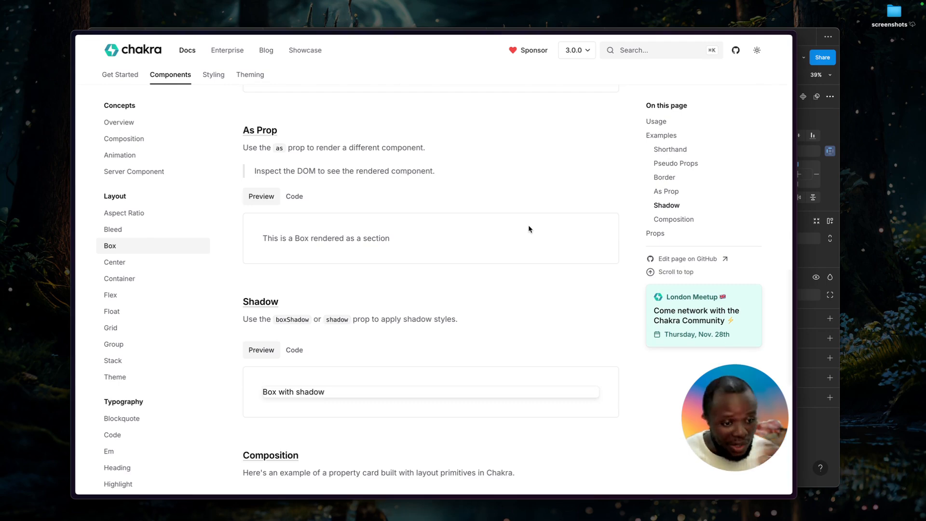
# Return to Figma and look through the kit's page list for a Box component.
pyautogui.press('super+Tab')
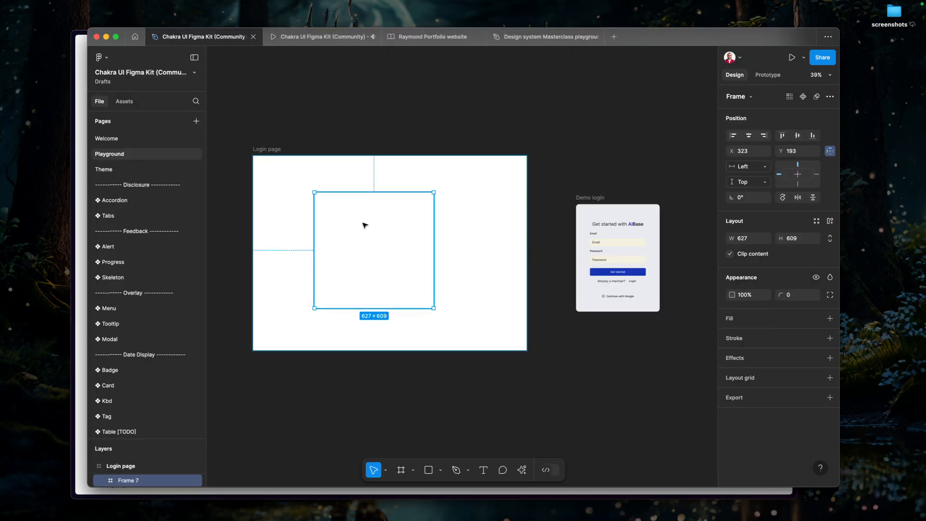
pyautogui.scroll(-5, 176, 346)
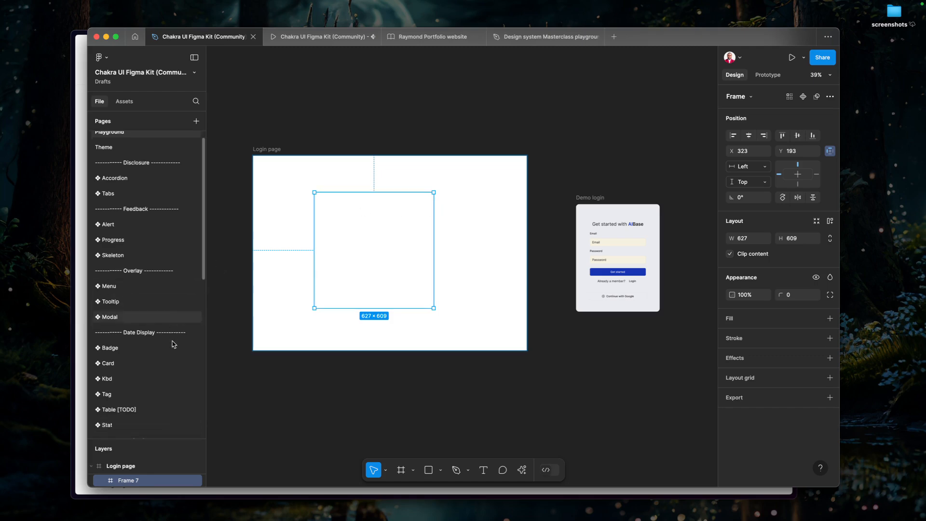
pyautogui.scroll(-7, 173, 345)
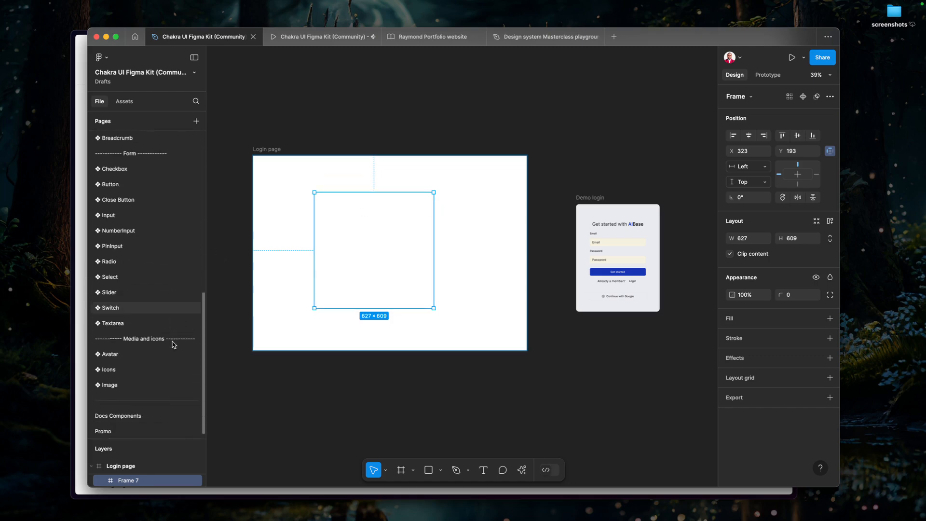
pyautogui.scroll(12, 173, 345)
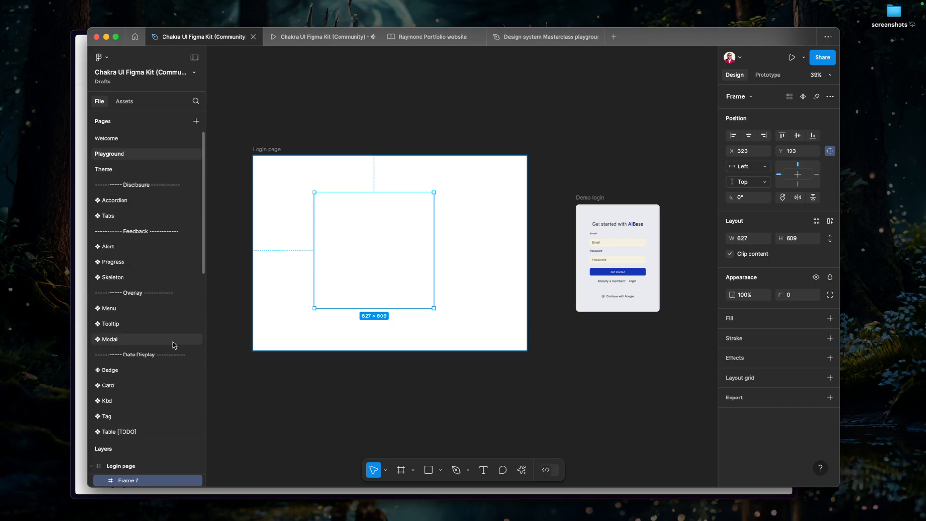
pyautogui.scroll(-2, 174, 341)
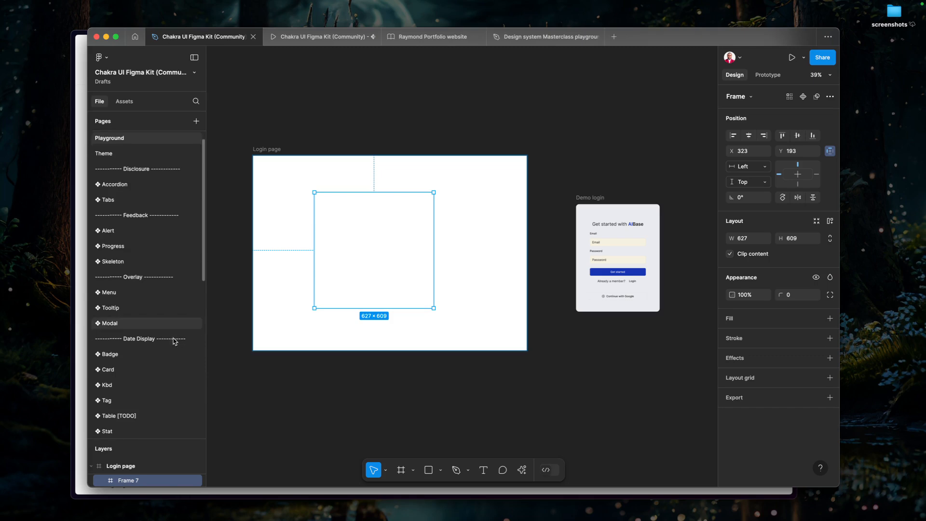
pyautogui.scroll(-8, 174, 341)
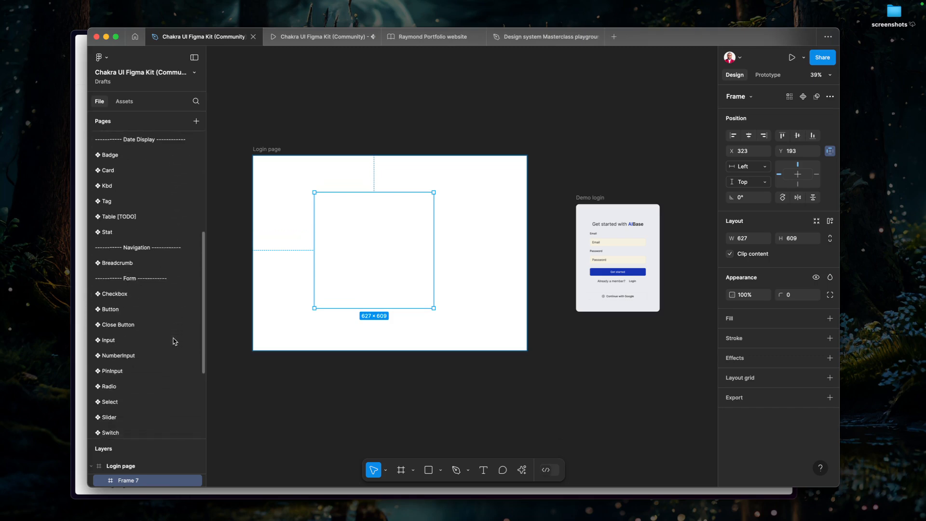
pyautogui.scroll(-1, 174, 342)
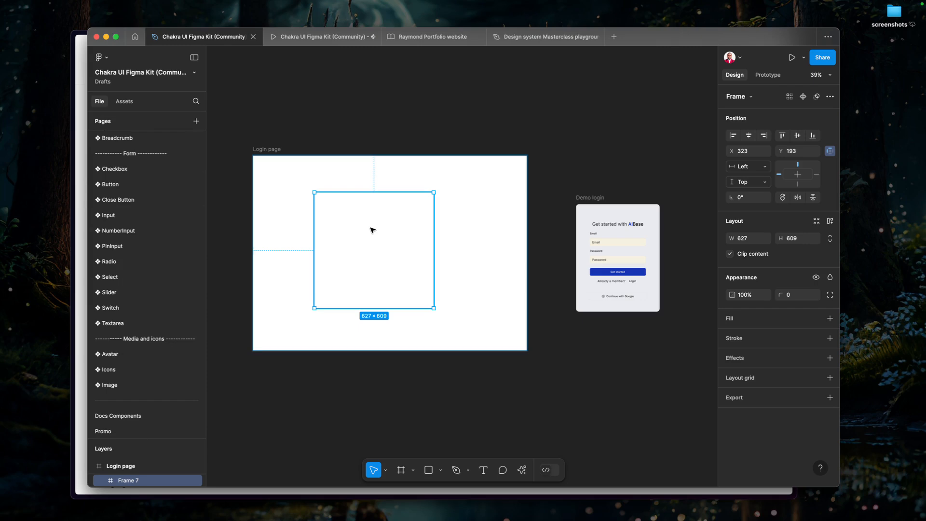
# Glance back at the Box docs, then rename the frame inside the Login page as Box in Figma.
pyautogui.press('super+Tab')
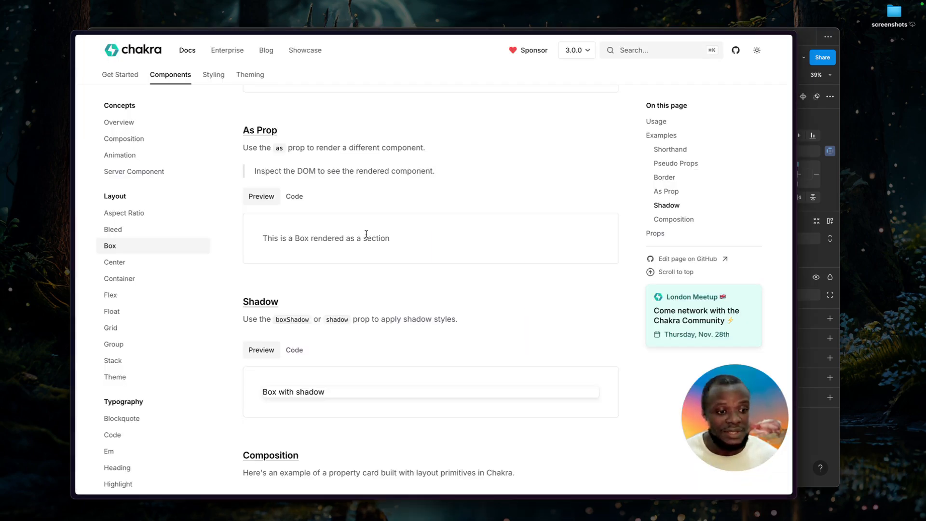
pyautogui.press('super+Tab')
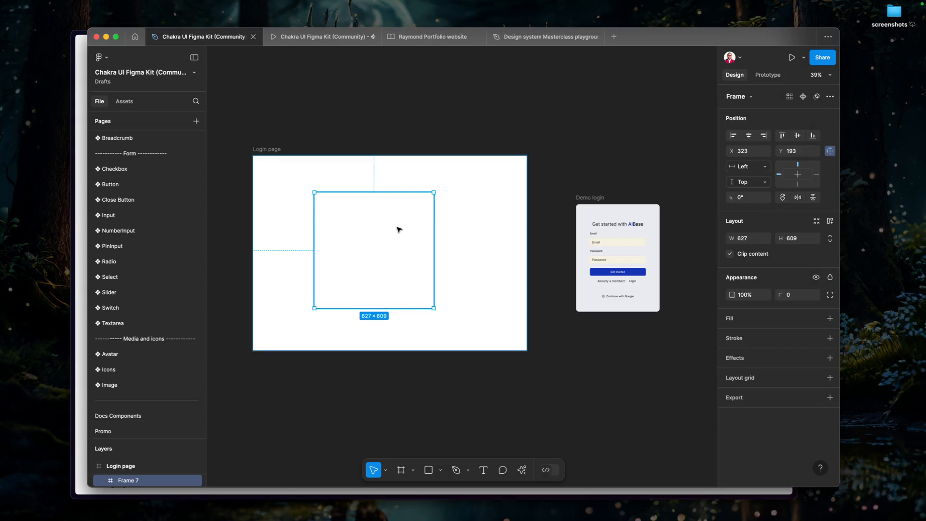
pyautogui.press('super+r')
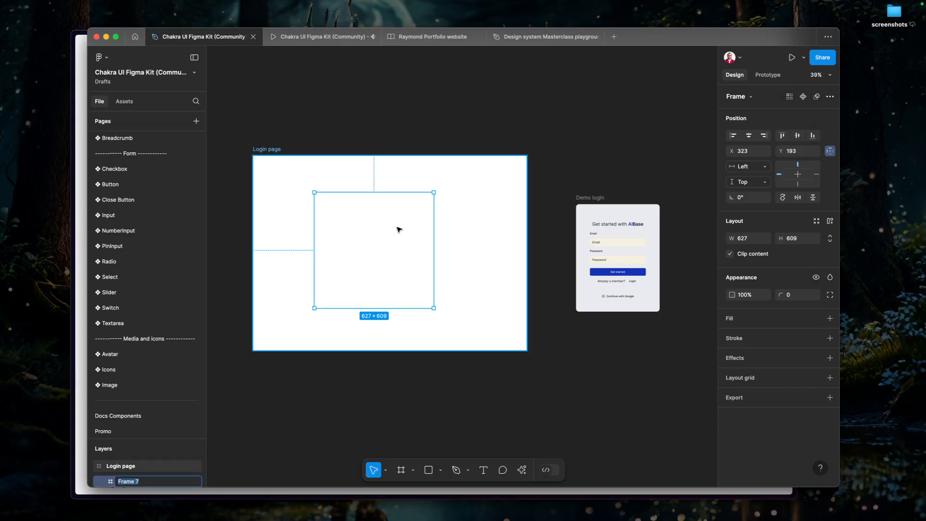
pyautogui.write('Box')
pyautogui.press('Return')
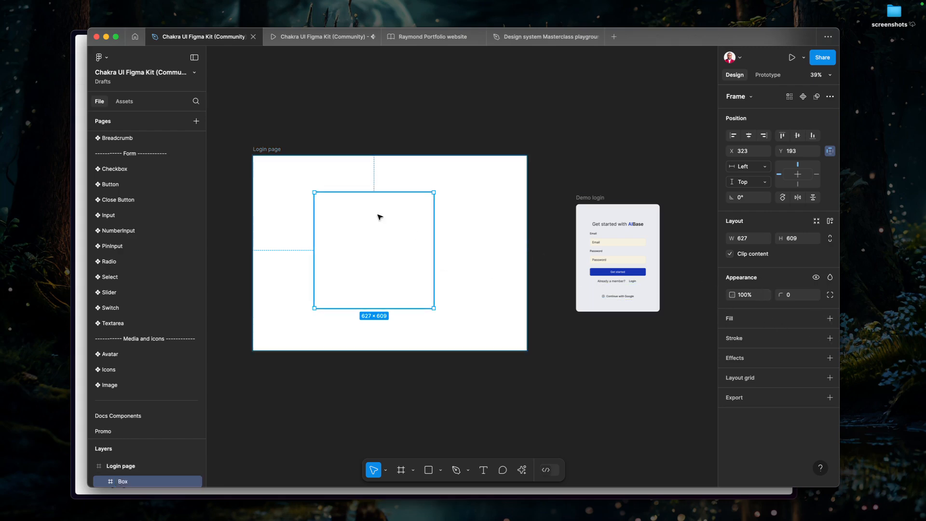
# Switch to the Box docs page and review its border, shadow, composition and props sections.
pyautogui.press('super+Tab')
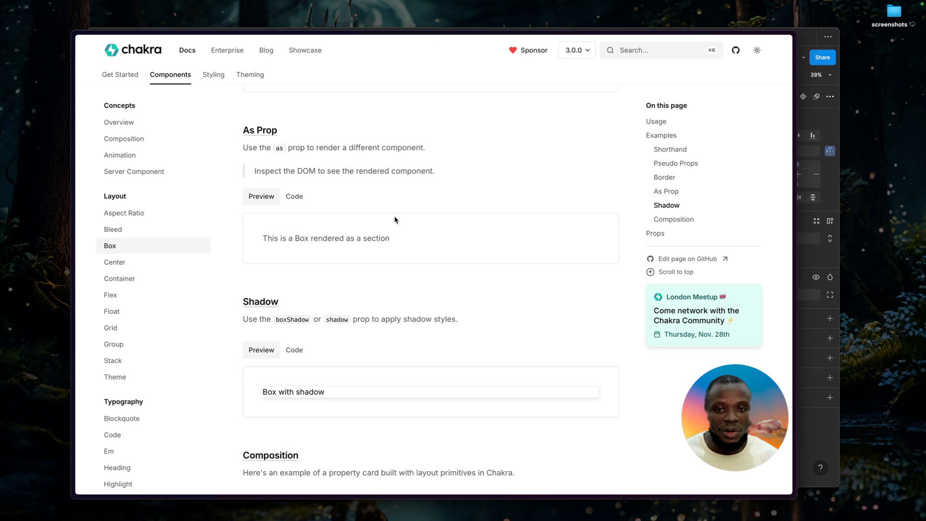
pyautogui.scroll(-1, 371, 344)
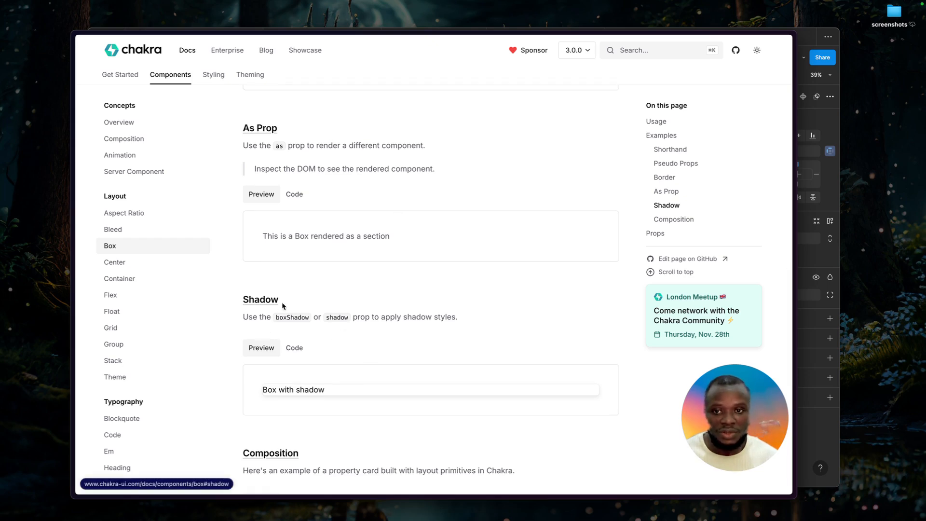
pyautogui.scroll(-1, 328, 312)
pyautogui.scroll(-8, 328, 311)
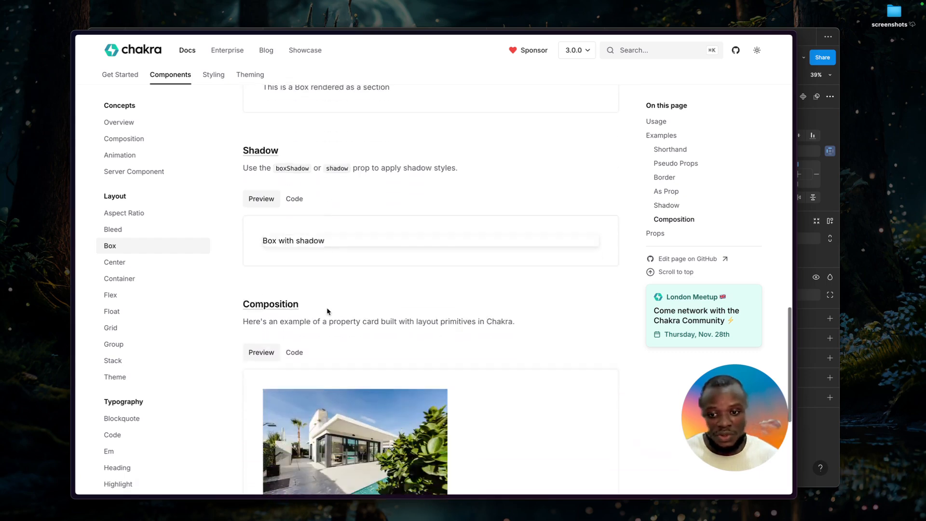
pyautogui.scroll(-1, 328, 312)
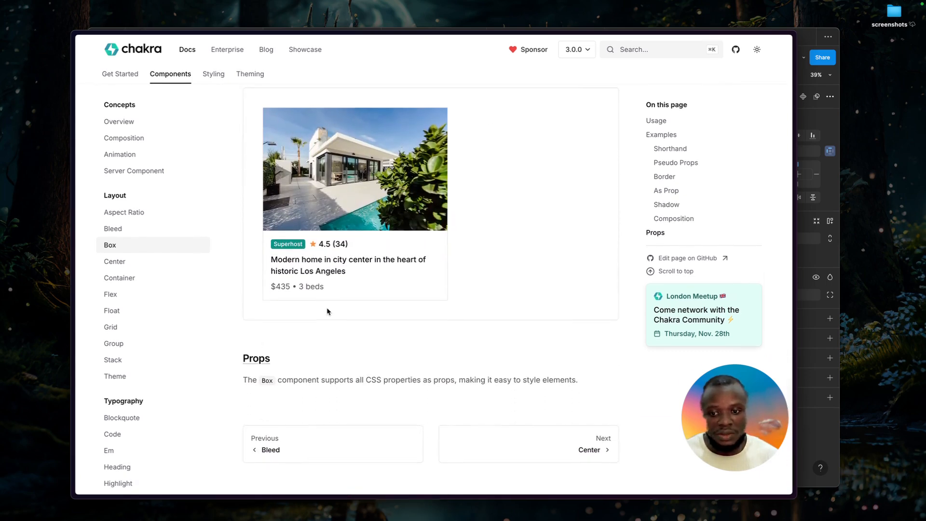
pyautogui.scroll(8, 328, 316)
pyautogui.scroll(5, 328, 318)
pyautogui.scroll(-10, 327, 321)
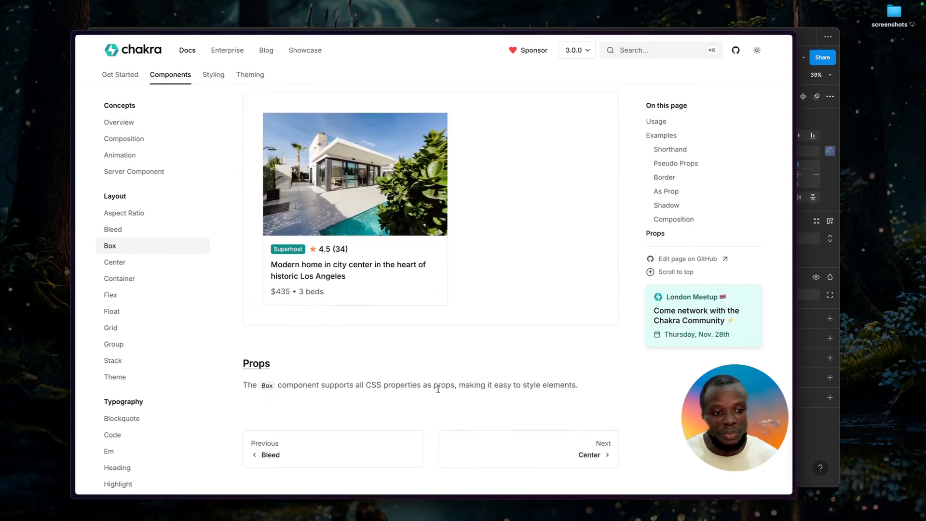
pyautogui.scroll(7, 438, 389)
pyautogui.scroll(4, 438, 388)
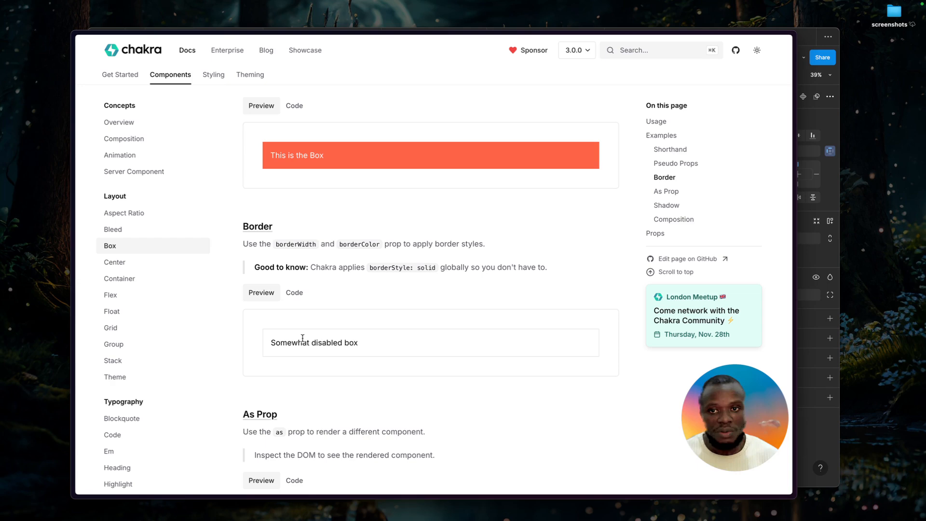
pyautogui.scroll(-1, 332, 378)
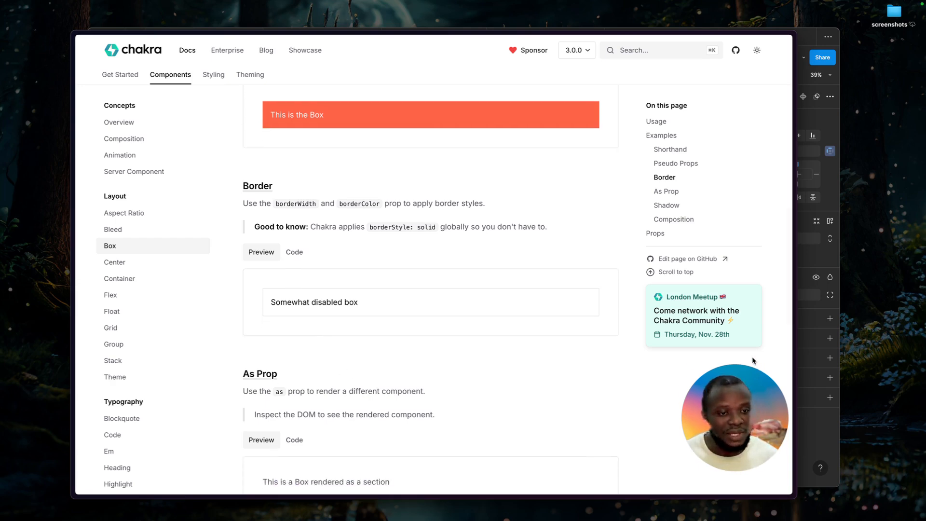
# Return to Figma and add a stroke to the Box frame using the blackAlpha/300 color style.
pyautogui.press('super+Tab')
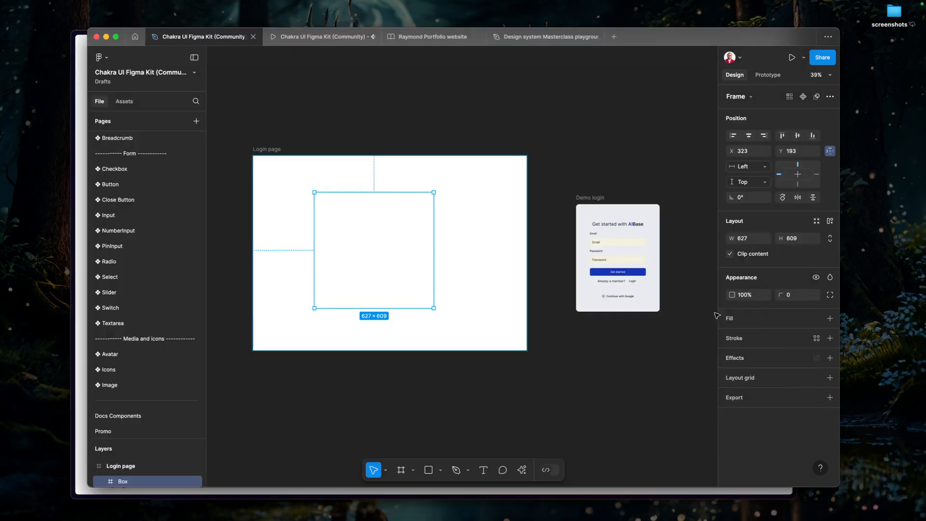
pyautogui.click(817, 338)
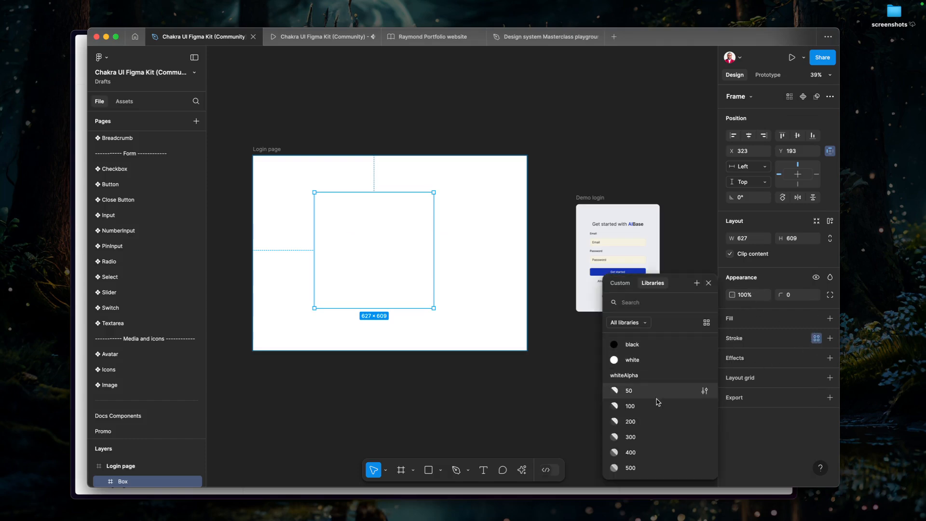
pyautogui.click(630, 345)
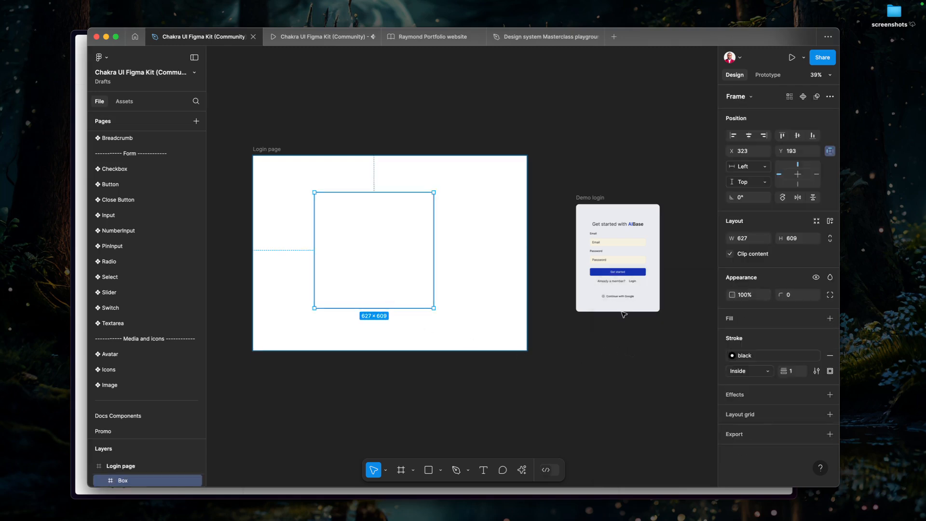
pyautogui.click(747, 354)
pyautogui.scroll(-5, 642, 395)
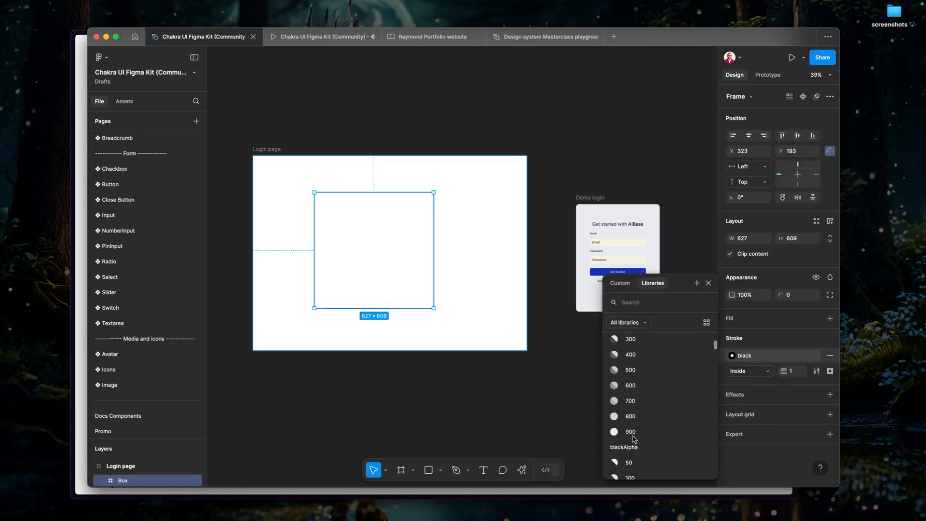
pyautogui.click(632, 345)
pyautogui.click(538, 324)
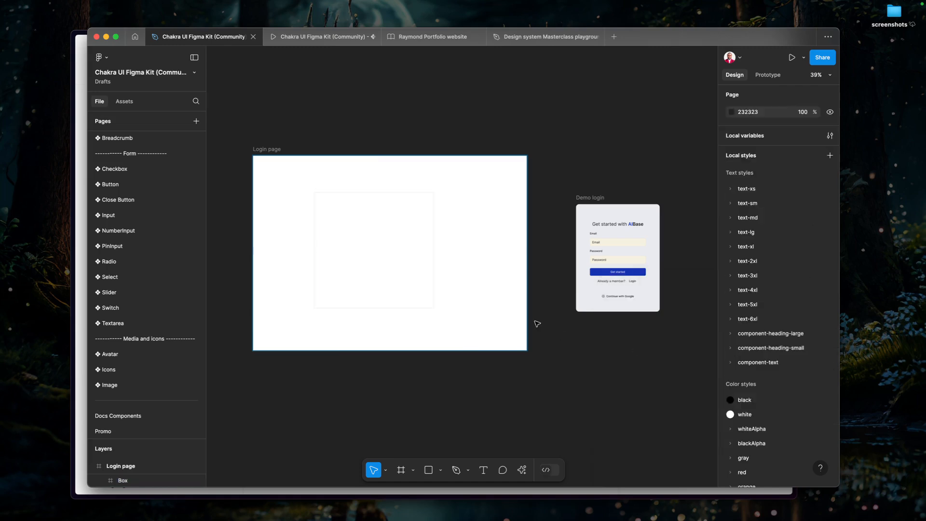
pyautogui.click(428, 274)
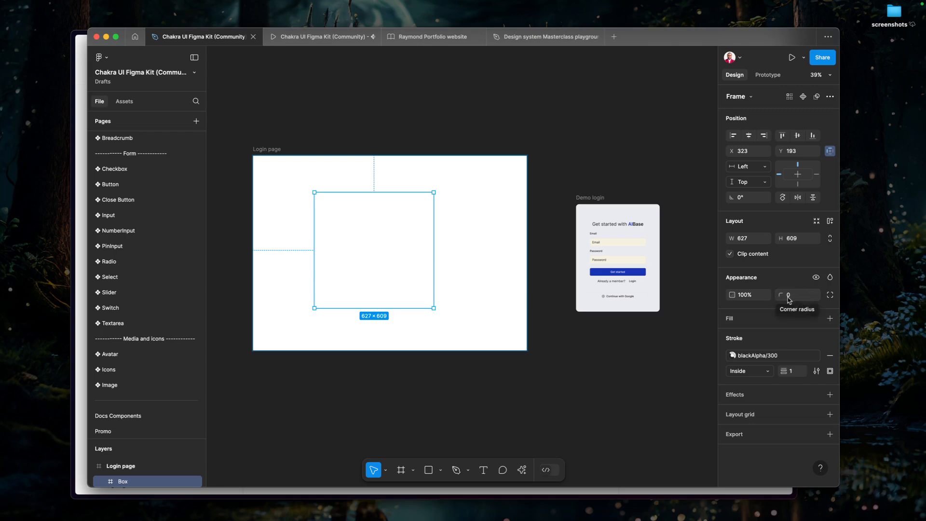
pyautogui.click(807, 296)
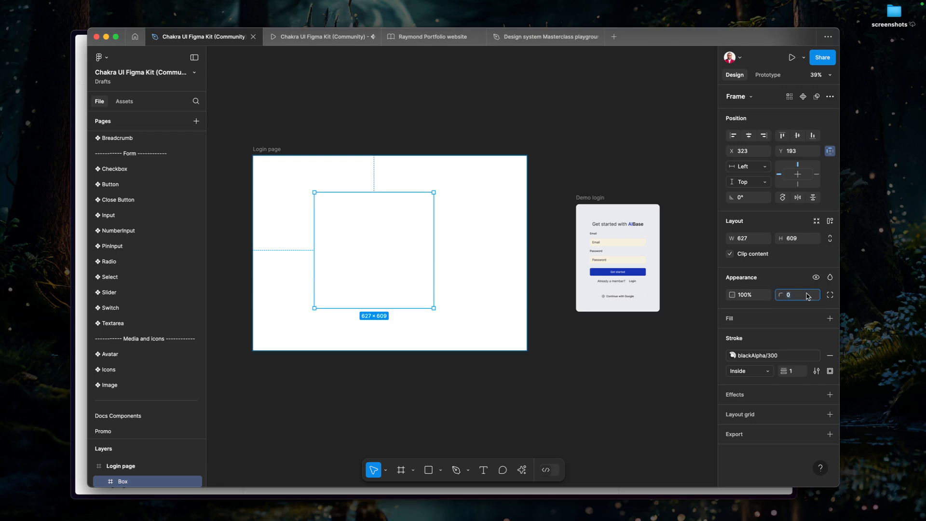
pyautogui.click(802, 311)
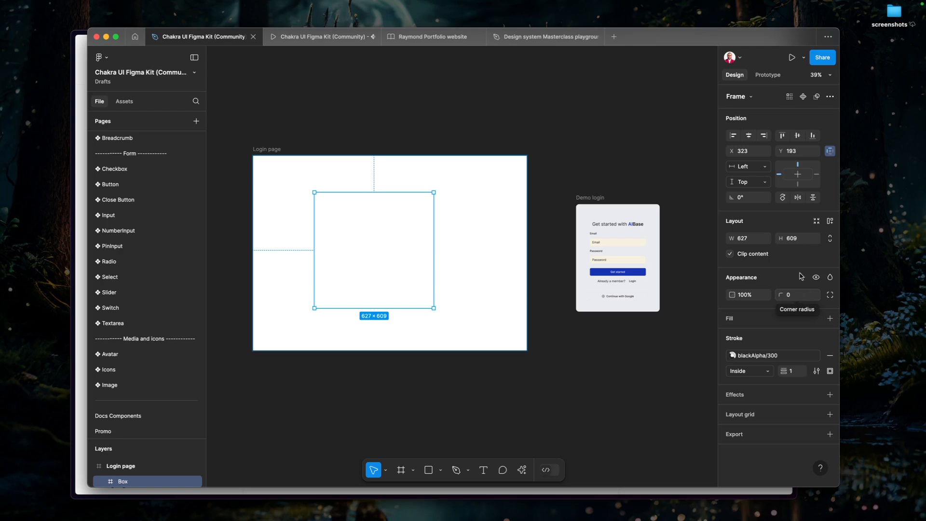
pyautogui.click(799, 243)
# Enable the Corner radius scope for the spacing variables 4, 8, 16, 24 and 32 in the local variables.
pyautogui.click(709, 159)
pyautogui.click(750, 140)
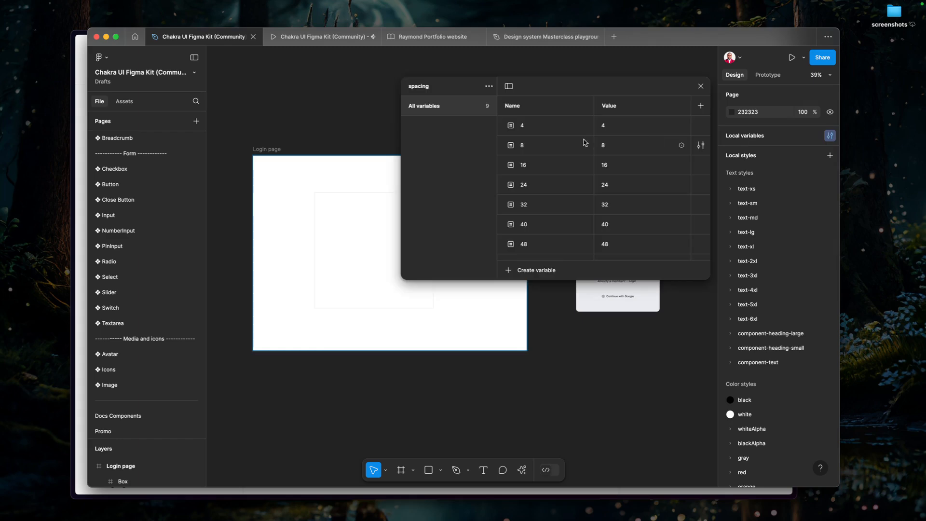
pyautogui.click(553, 129)
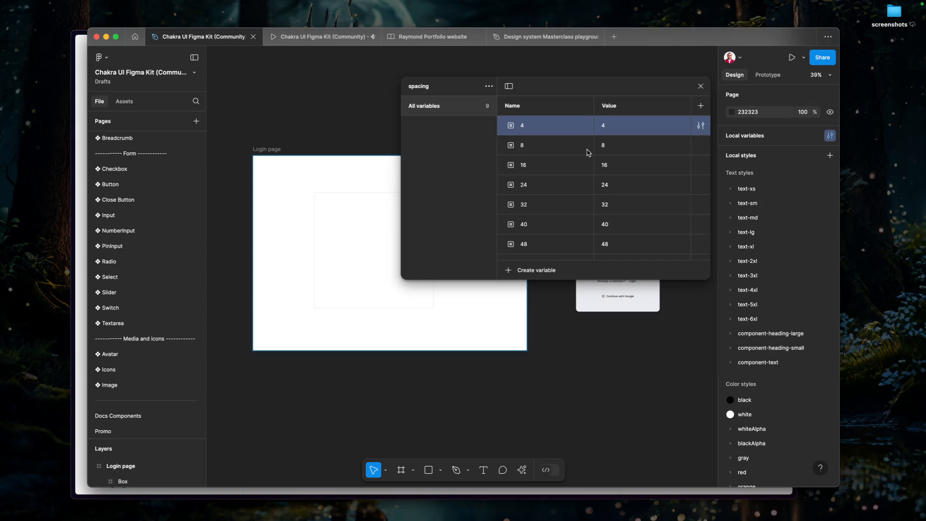
pyautogui.keyDown('shift'); pyautogui.click(568, 204); pyautogui.keyUp('shift')
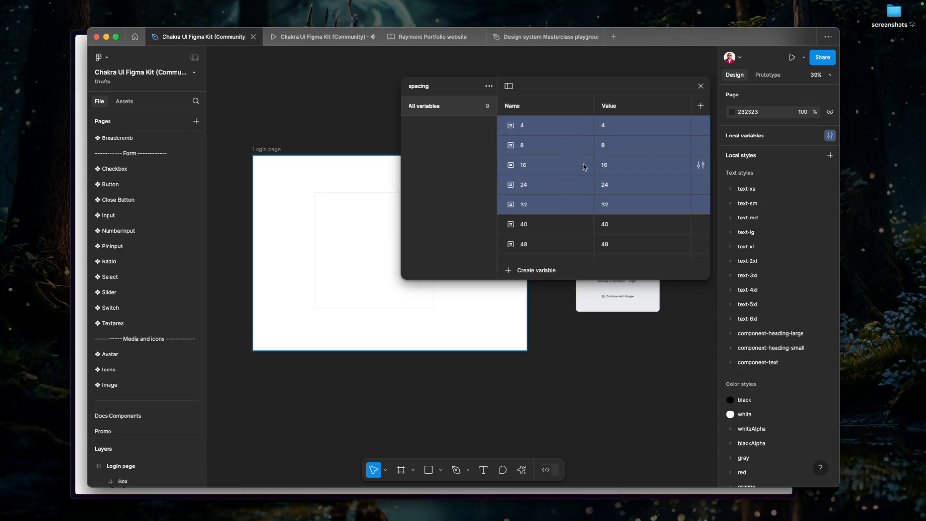
pyautogui.rightClick(549, 128)
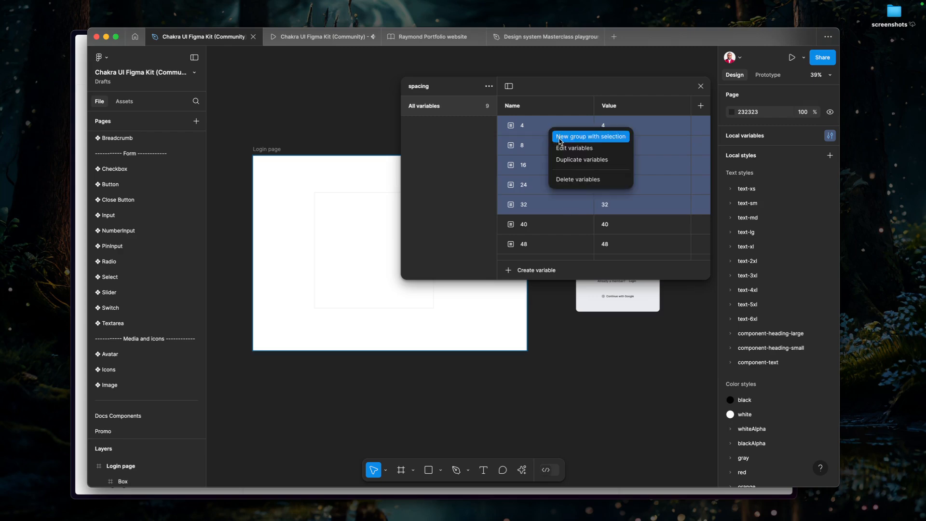
pyautogui.click(574, 149)
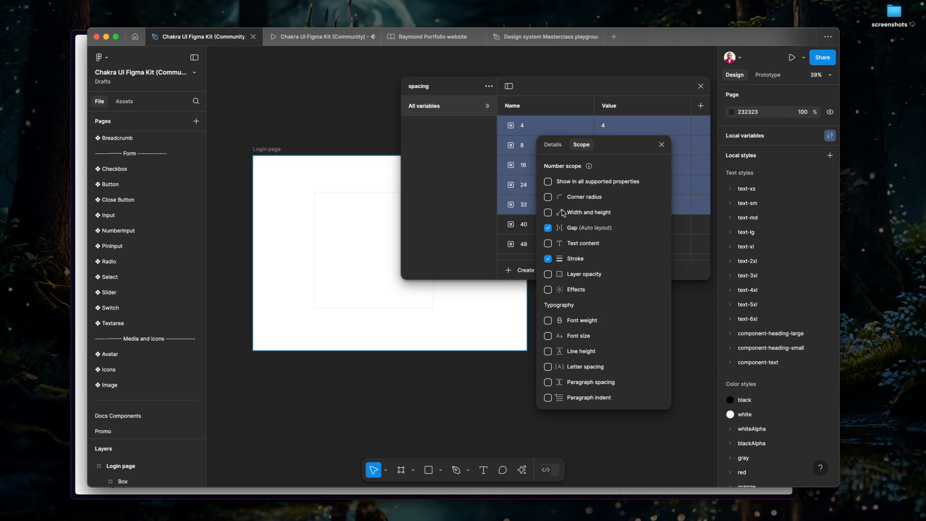
pyautogui.click(549, 197)
pyautogui.click(663, 145)
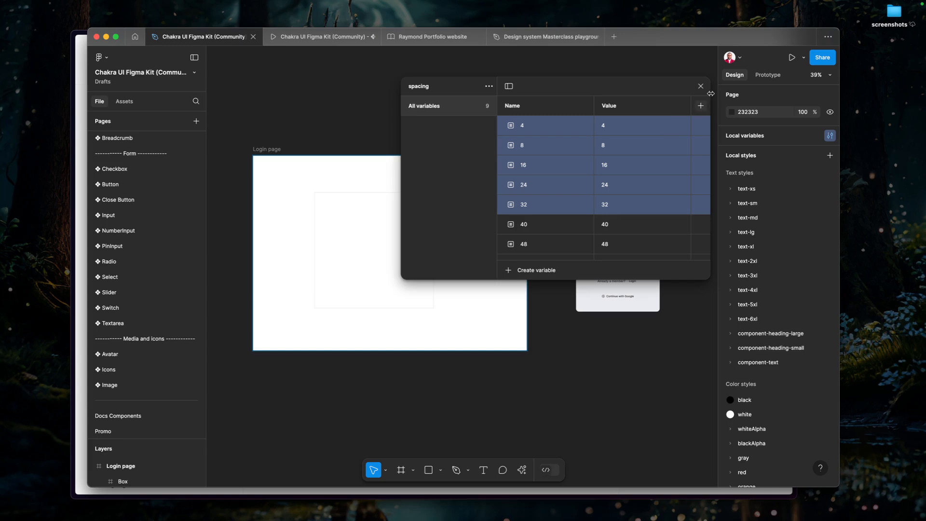
pyautogui.click(701, 86)
# Apply the spacing variable 16 as the corner radius of the Box frame.
pyautogui.click(388, 198)
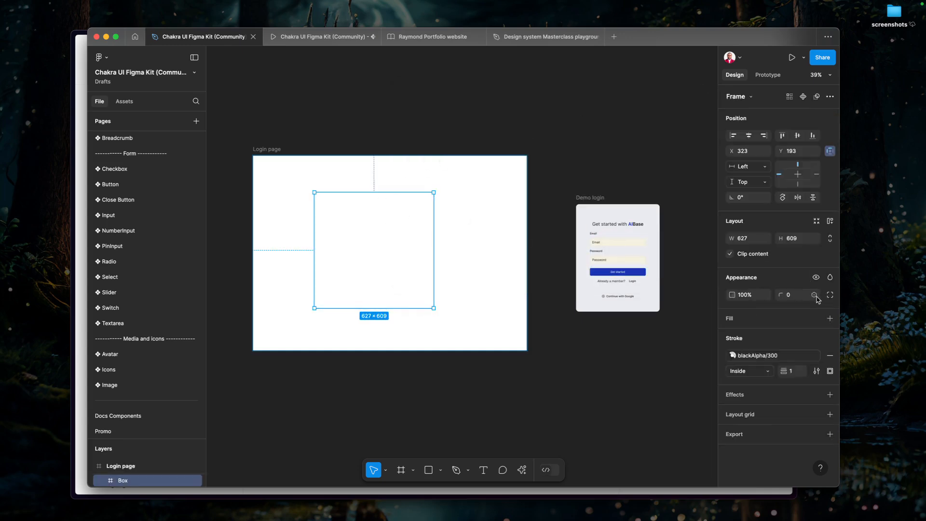
pyautogui.click(813, 295)
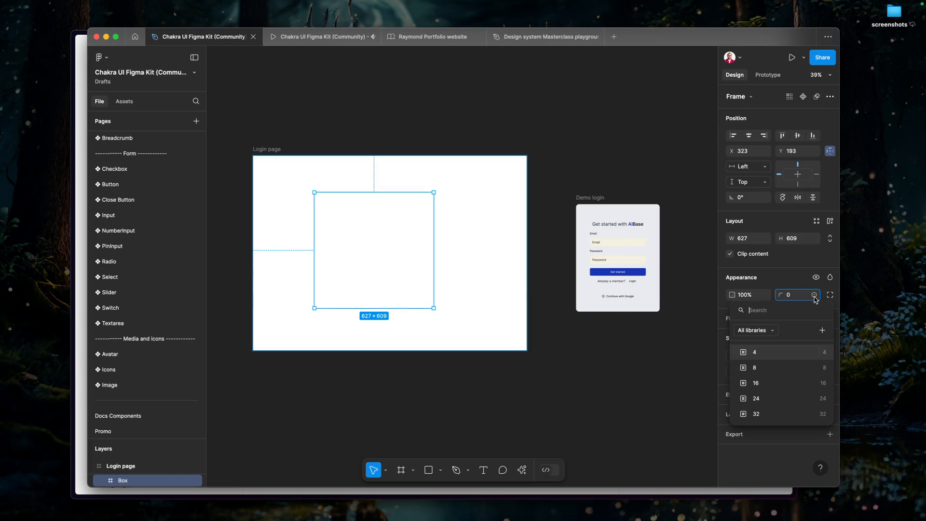
pyautogui.click(792, 384)
pyautogui.click(531, 372)
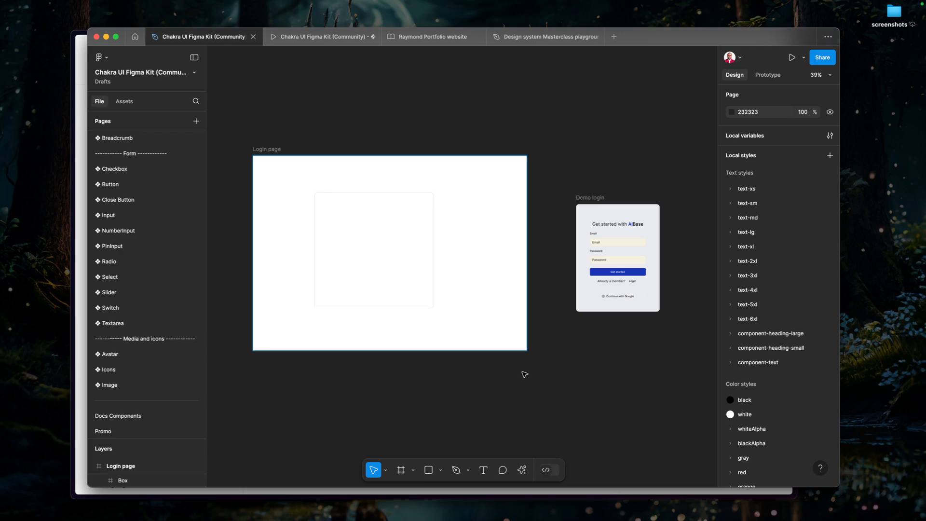
# Add the text "Get started with AIBase" near the top inside the Box frame.
pyautogui.scroll(2, 316, 243)
pyautogui.scroll(1, 331, 233)
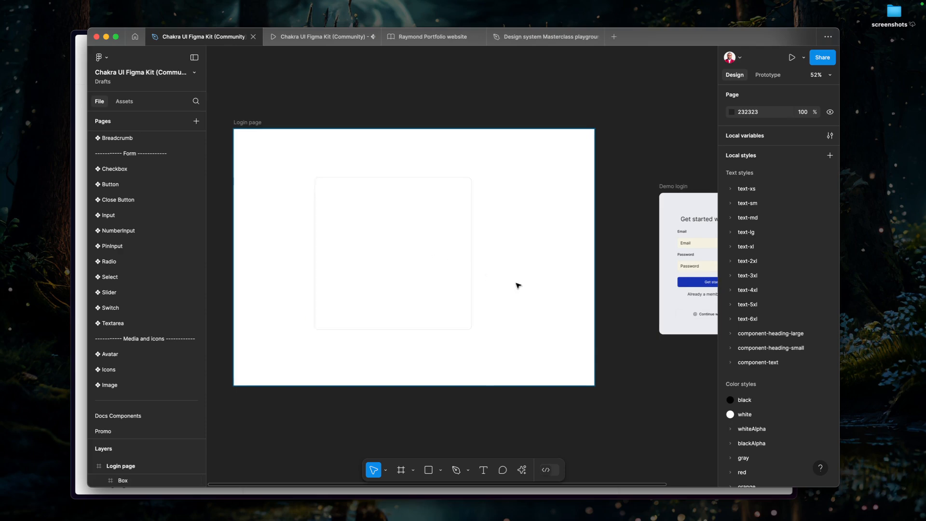
pyautogui.click(353, 221)
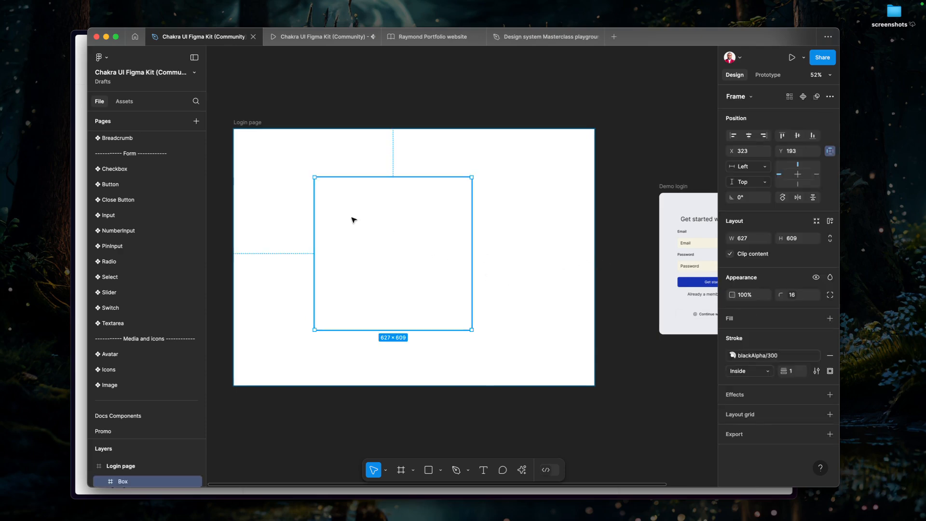
pyautogui.press('t')
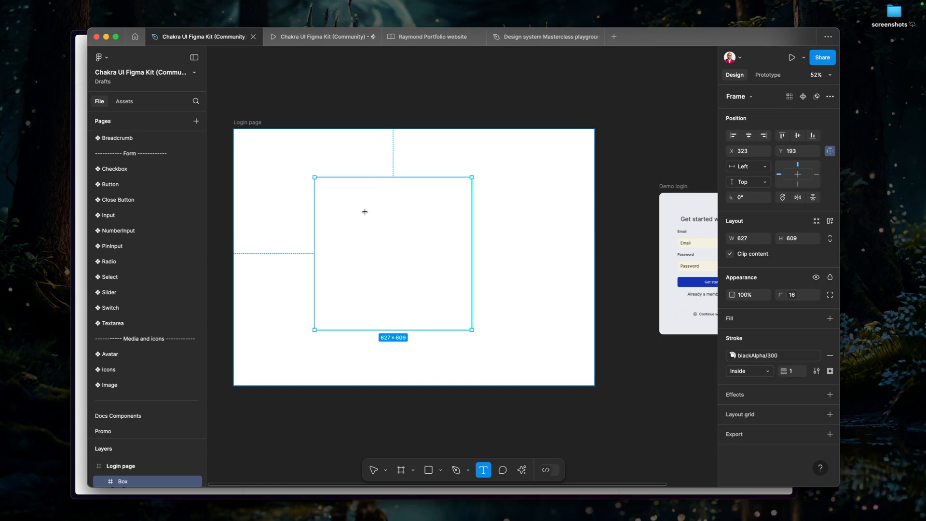
pyautogui.click(364, 211)
pyautogui.press('Escape')
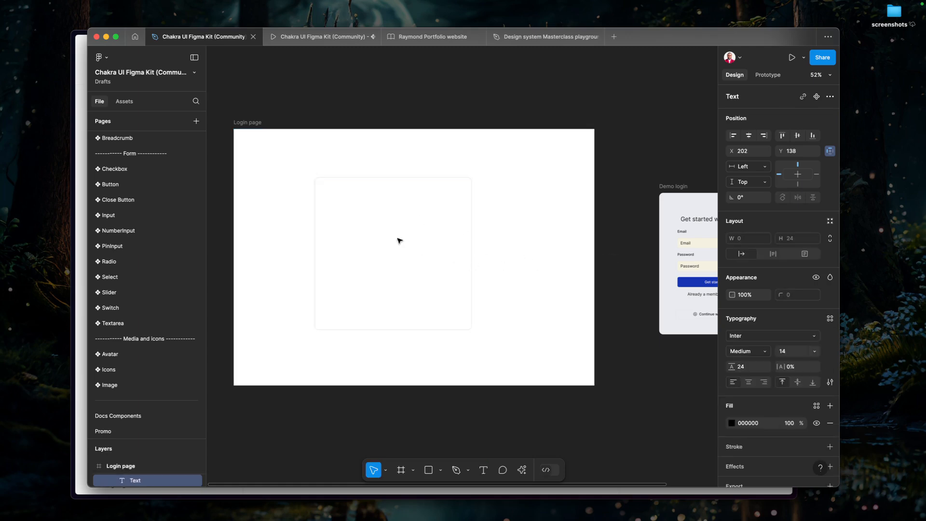
pyautogui.write('Get')
pyautogui.write(' started with')
pyautogui.write(' Albas')
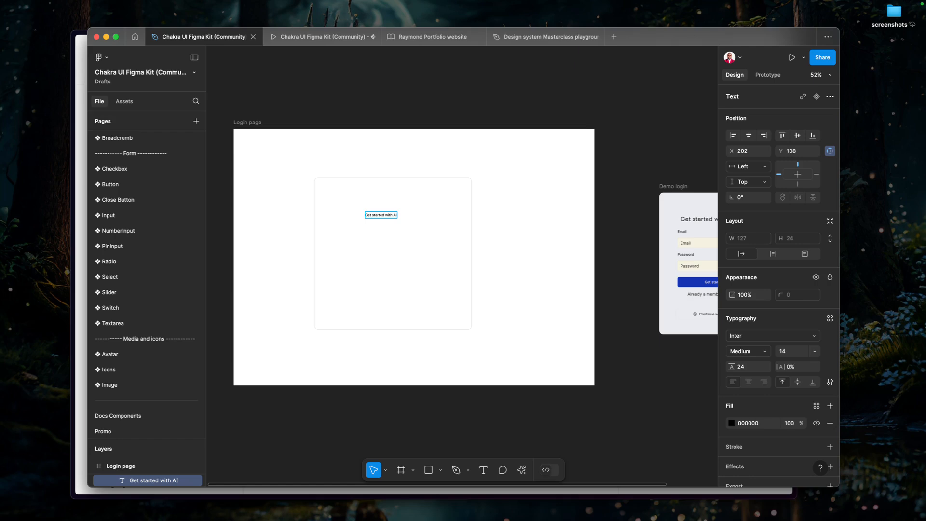
pyautogui.write('se')
pyautogui.press('Escape')
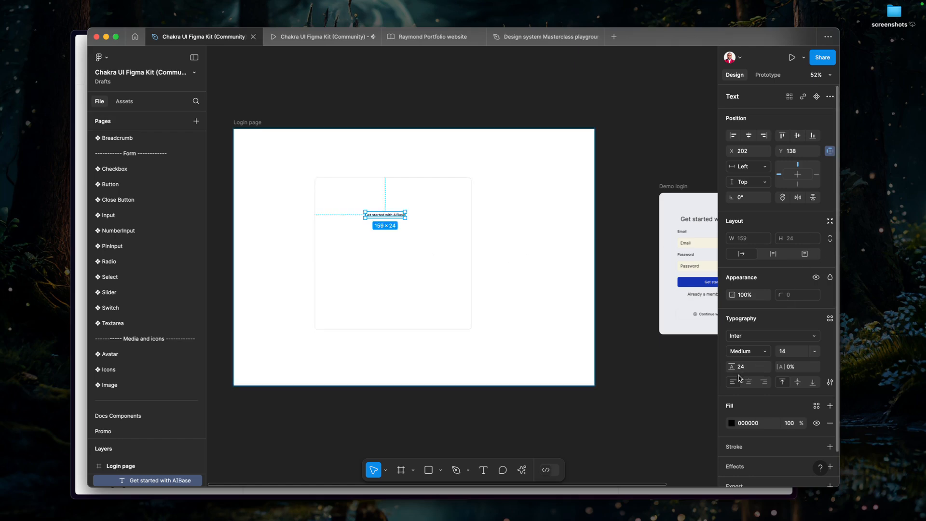
# Open the kit's Theme page and look over the heading and text styles in its Typography section.
pyautogui.scroll(10, 144, 227)
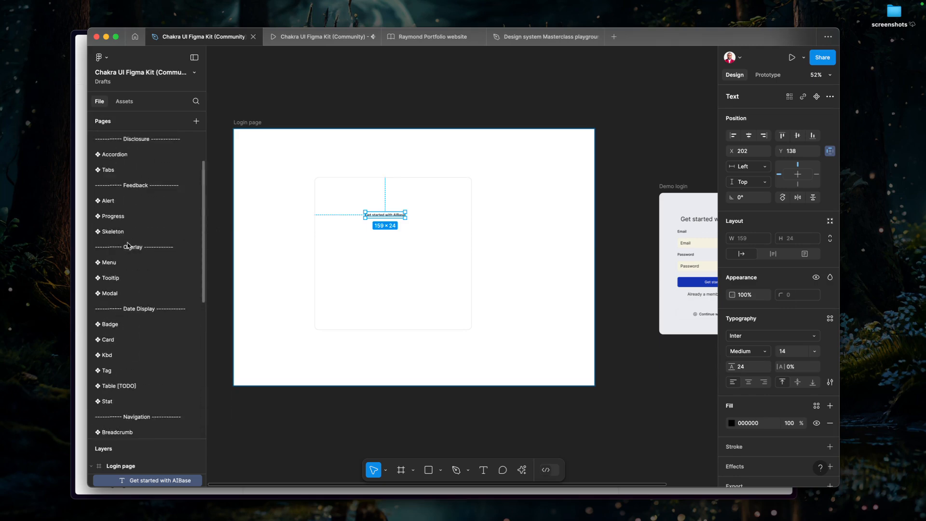
pyautogui.click(114, 171)
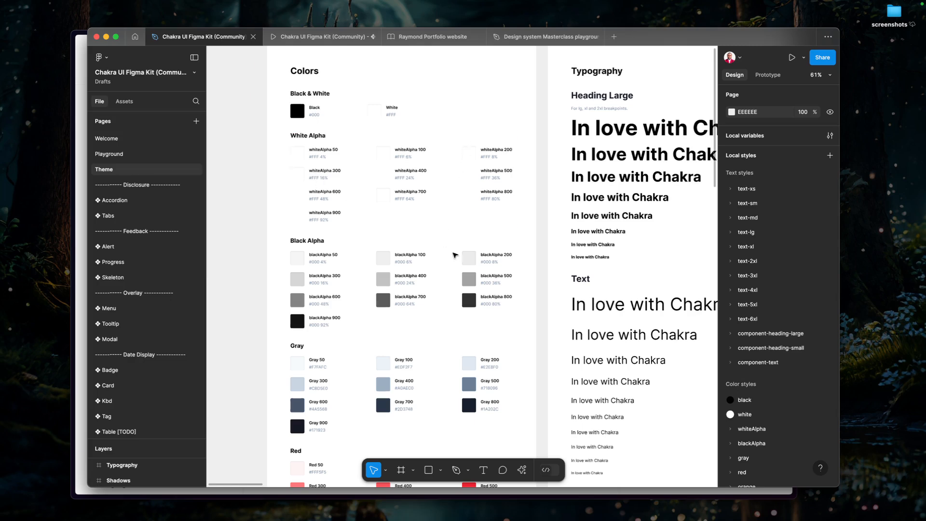
pyautogui.scroll(-4, 455, 255)
pyautogui.moveTo(541, 280); pyautogui.dragTo(339, 276)
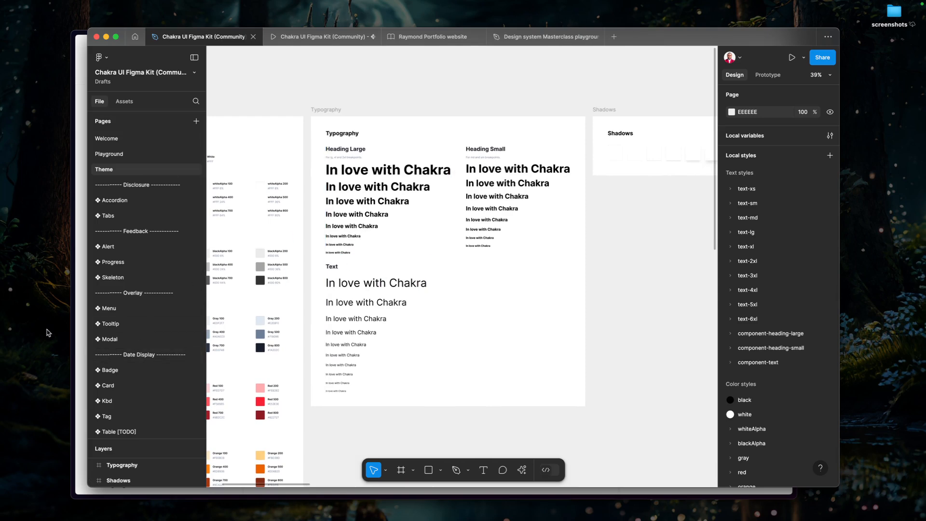
# Switch to the Chakra UI docs in the browser and review the Heading page's sizes and highlight examples.
pyautogui.click(83, 333)
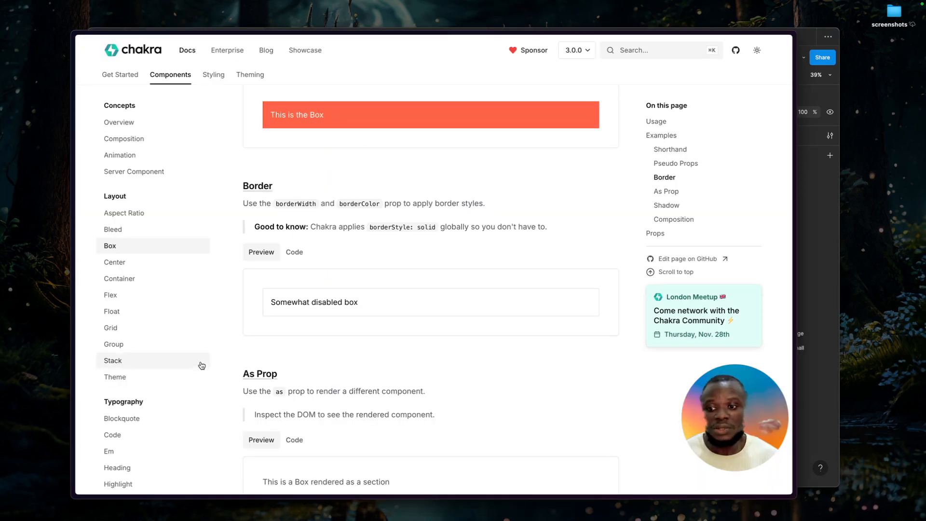
pyautogui.scroll(-4, 164, 418)
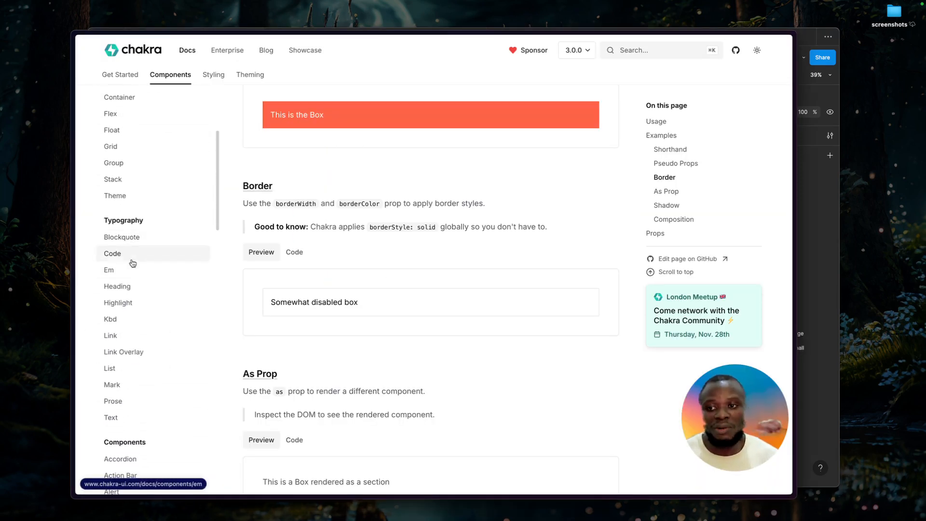
pyautogui.scroll(-1, 137, 229)
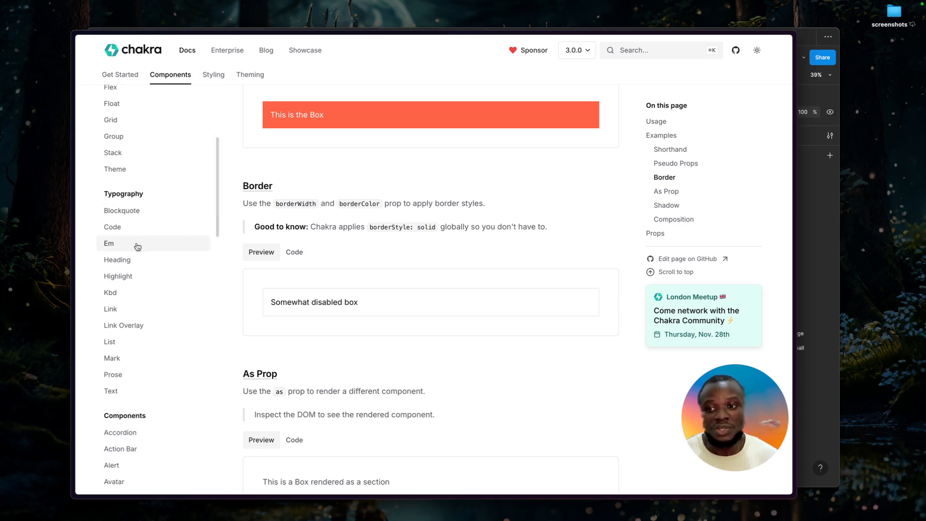
pyautogui.click(135, 261)
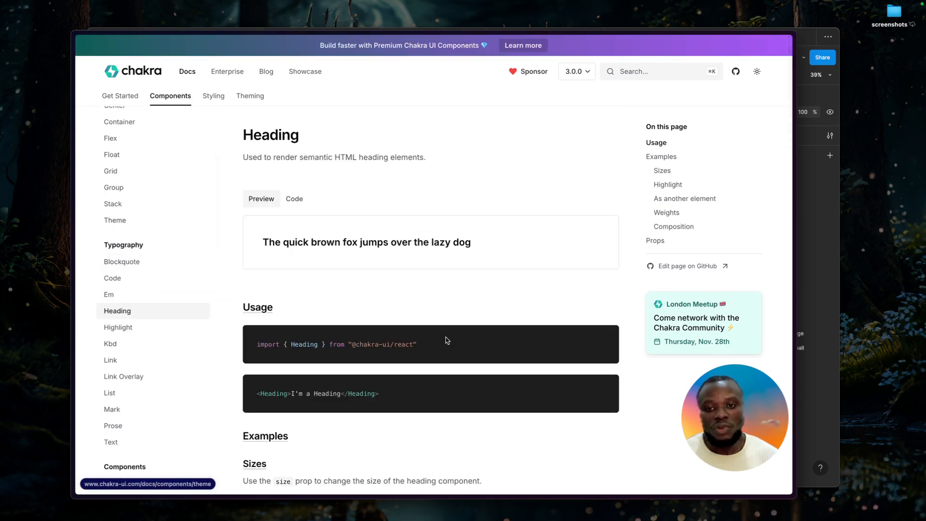
pyautogui.scroll(-3, 447, 341)
pyautogui.scroll(-4, 446, 341)
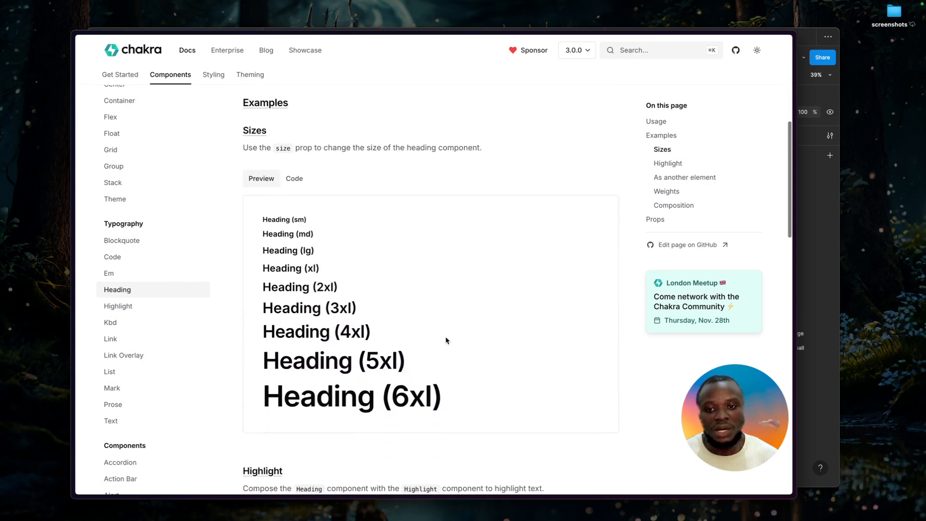
pyautogui.scroll(-7, 269, 335)
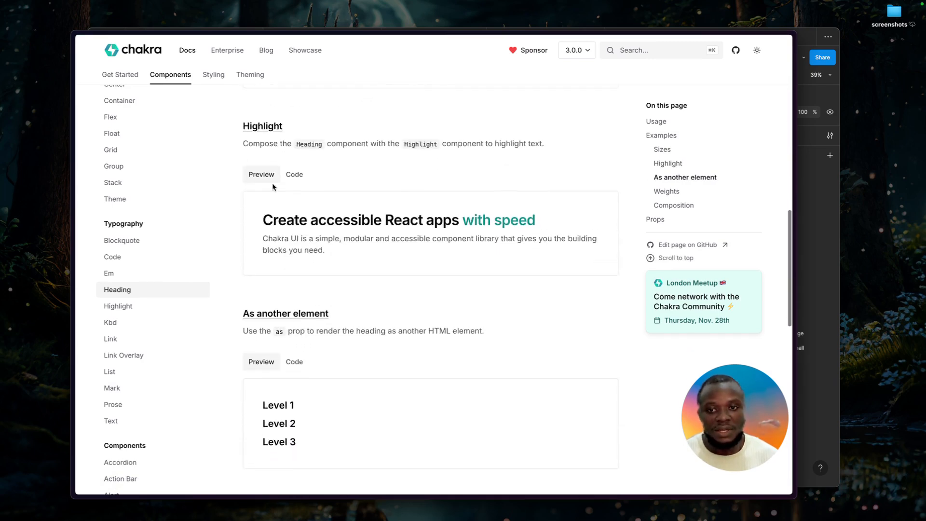
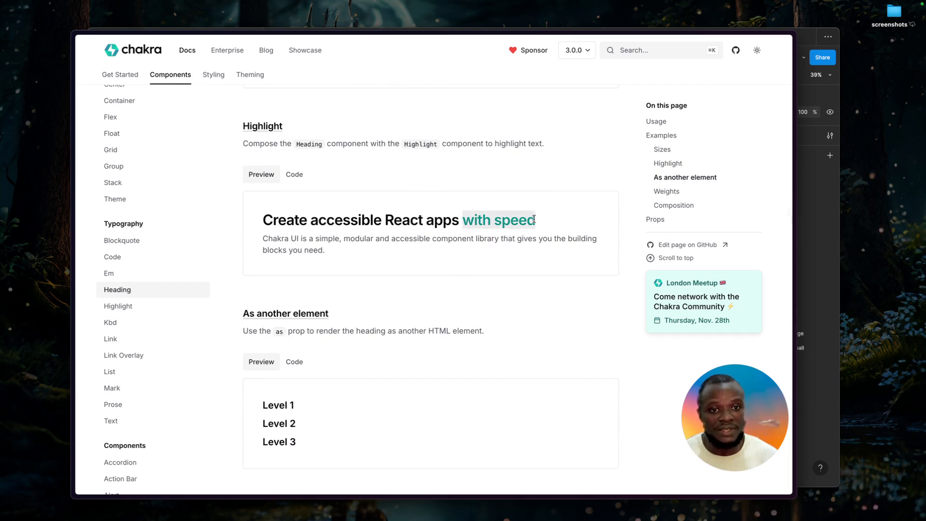
# Review the Heading page's remaining examples for rendering as another element, weights and composition.
pyautogui.scroll(-3, 384, 311)
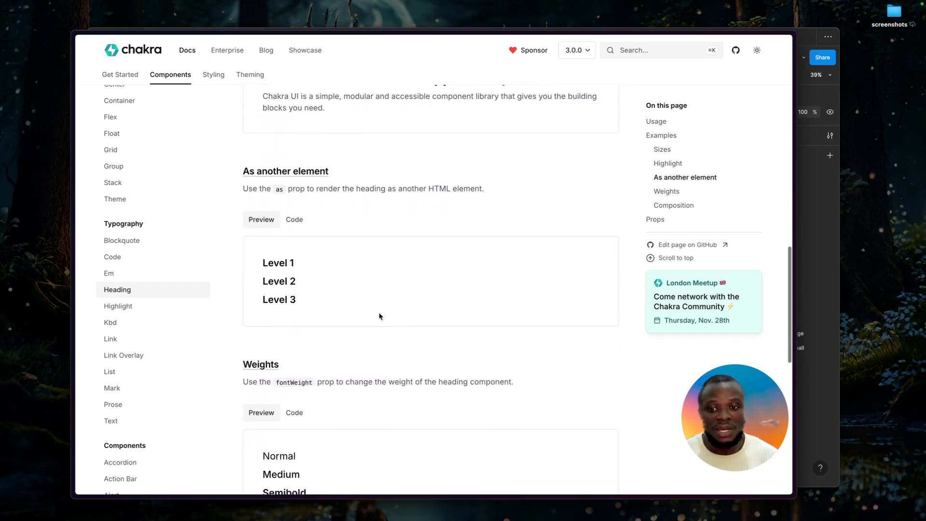
pyautogui.scroll(-2, 314, 362)
pyautogui.scroll(-6, 299, 377)
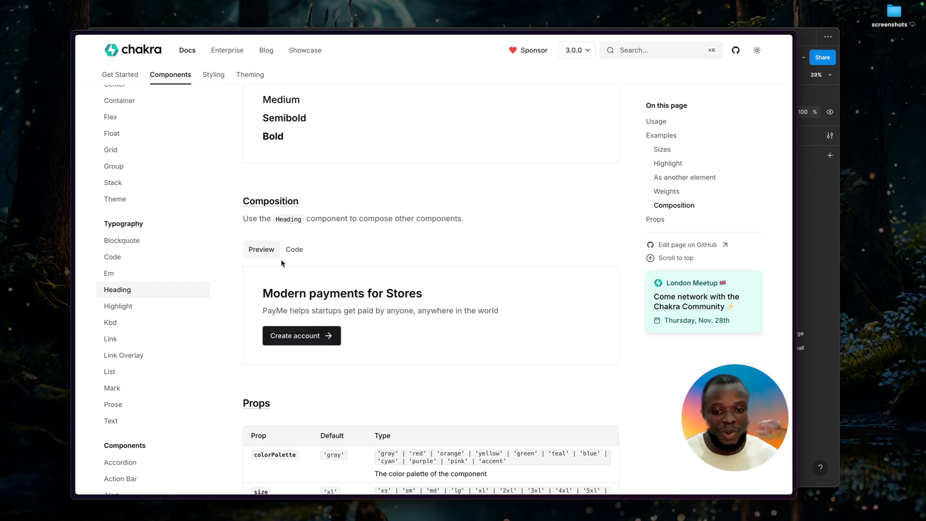
# Switch back to Figma and open the Playground page of the Chakra UI kit.
pyautogui.press('super+Tab')
pyautogui.click(362, 184)
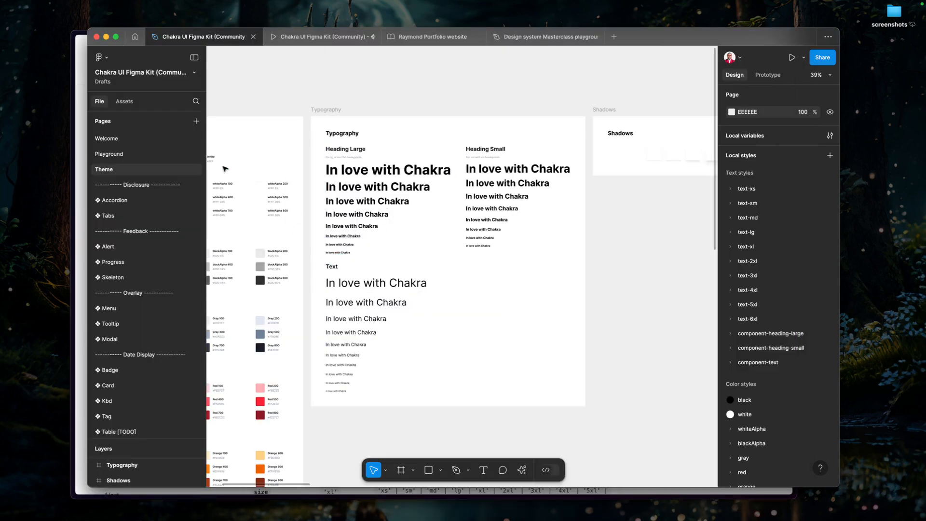
pyautogui.click(129, 157)
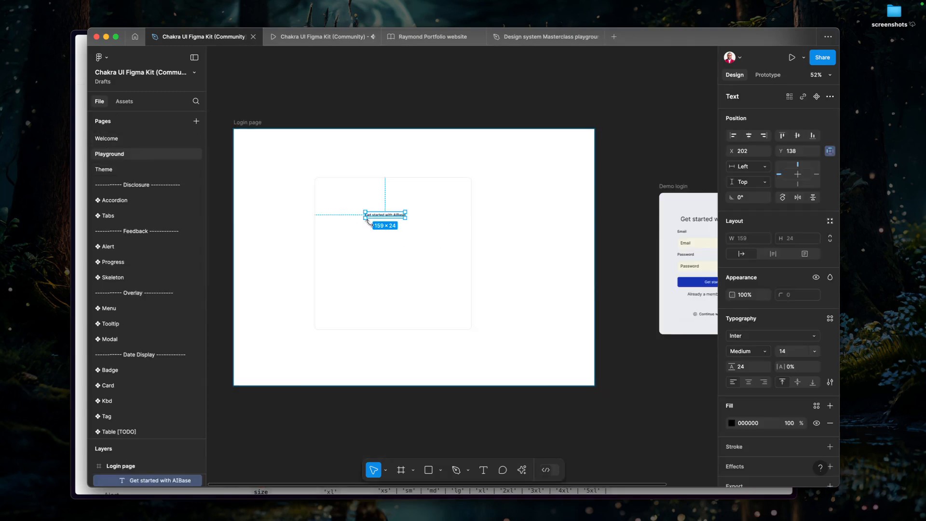
# Apply the text-xl/lineHeight-7 font-medium text style to the "Get started with AIBase" text.
pyautogui.click(789, 337)
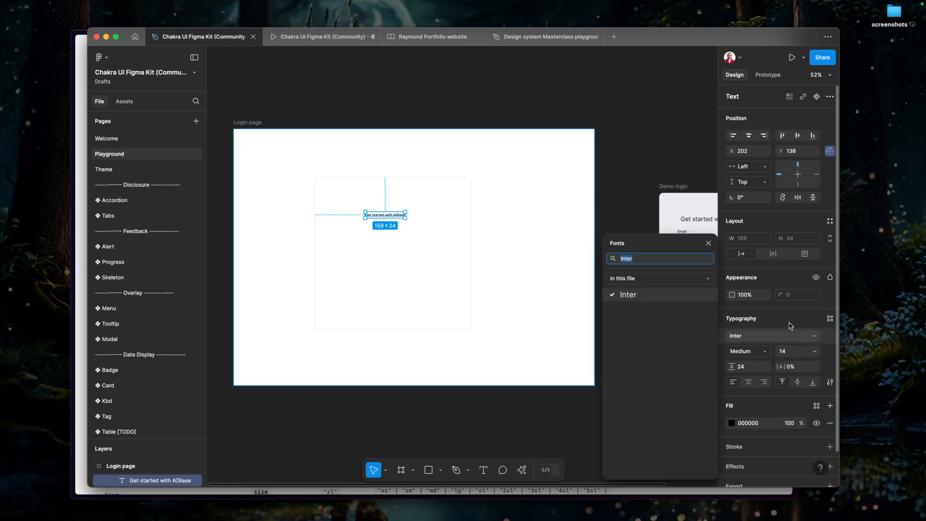
pyautogui.click(789, 351)
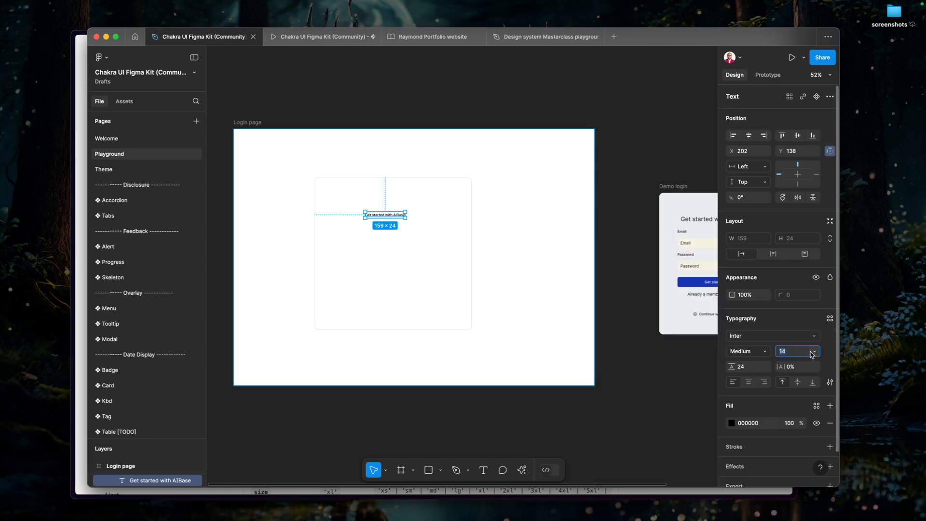
pyautogui.click(829, 321)
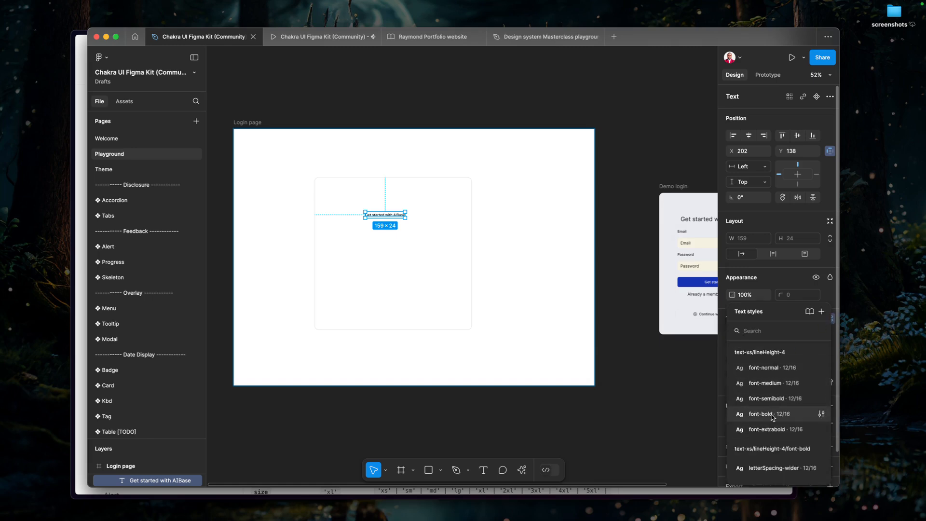
pyautogui.scroll(-5, 790, 439)
pyautogui.scroll(-8, 789, 435)
pyautogui.scroll(-1, 790, 437)
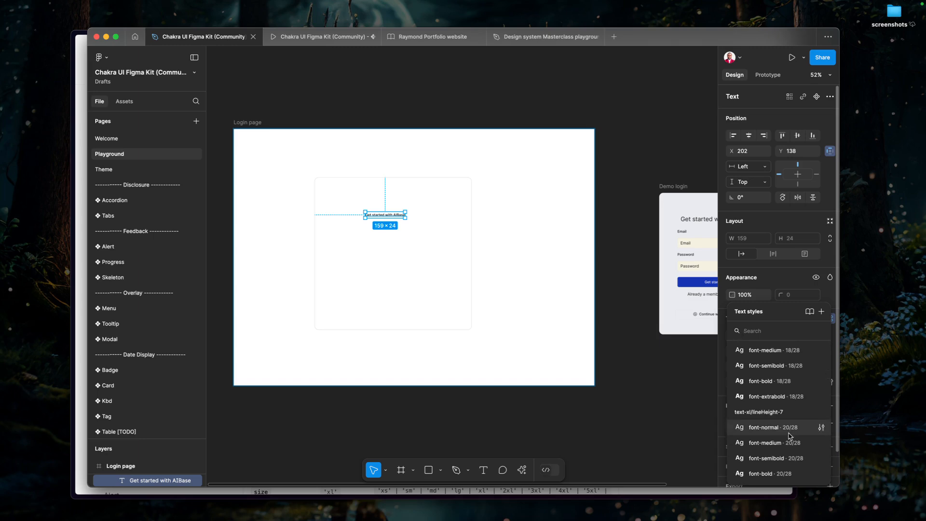
pyautogui.scroll(3, 789, 436)
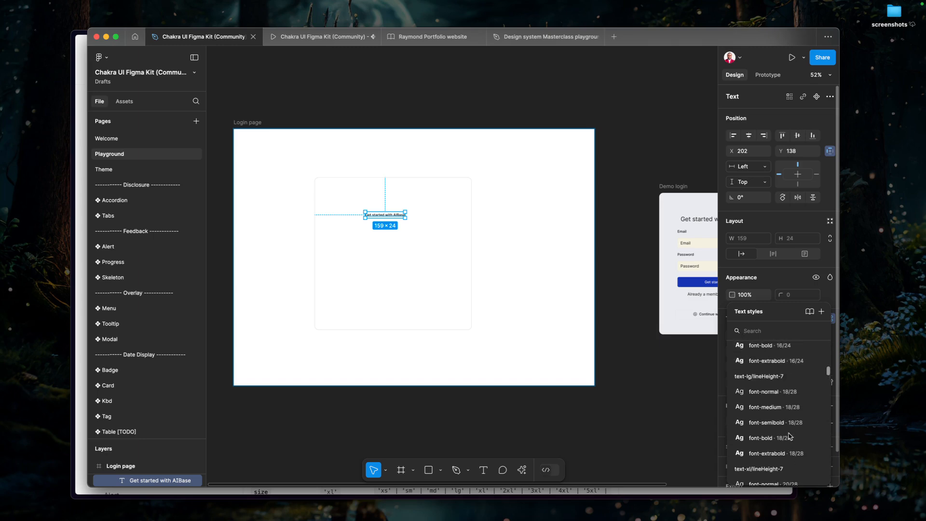
pyautogui.scroll(-5, 792, 435)
pyautogui.scroll(5, 792, 434)
pyautogui.scroll(-4, 793, 433)
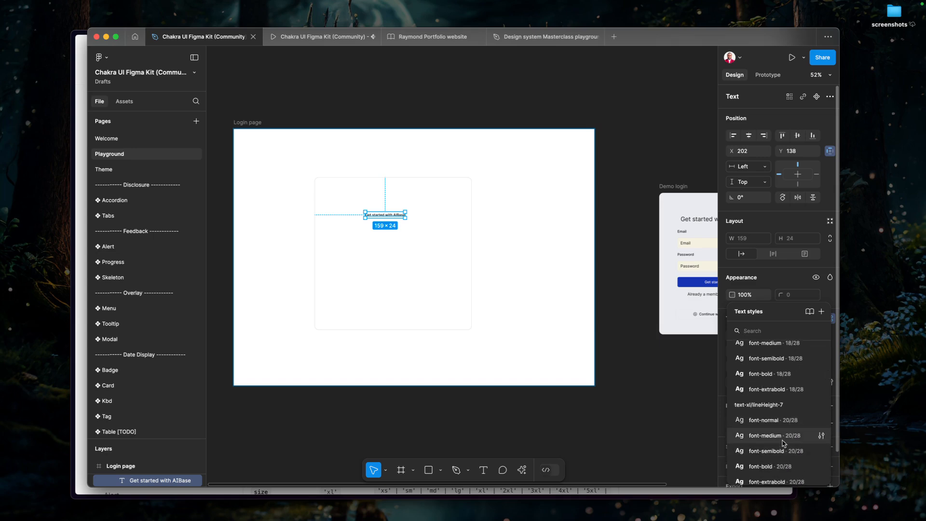
pyautogui.click(782, 436)
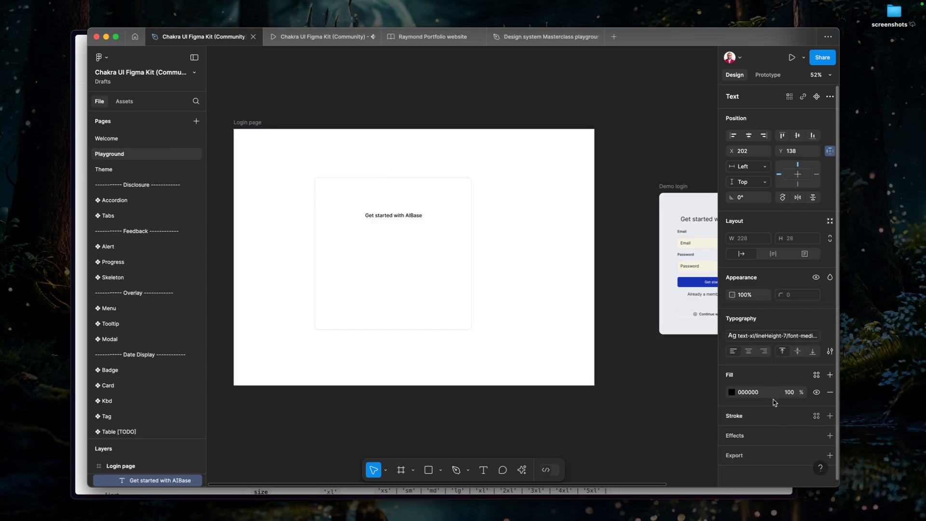
# Add auto layout to the Box frame and centre it horizontally and vertically on the Login page.
pyautogui.click(454, 252)
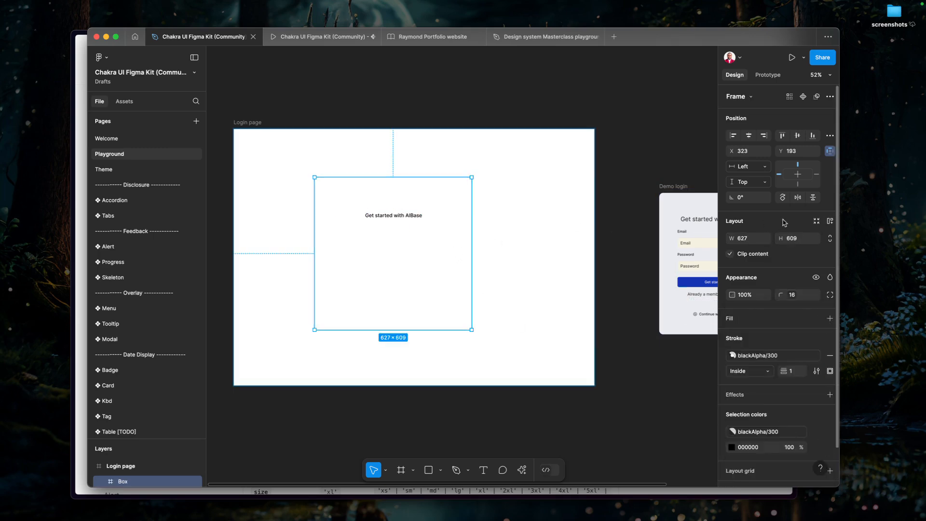
pyautogui.click(830, 221)
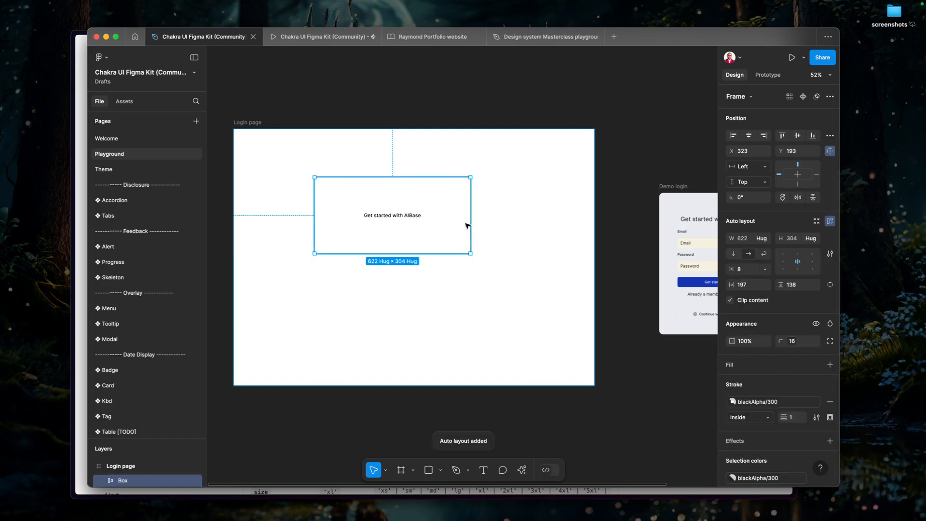
pyautogui.click(798, 135)
pyautogui.click(748, 136)
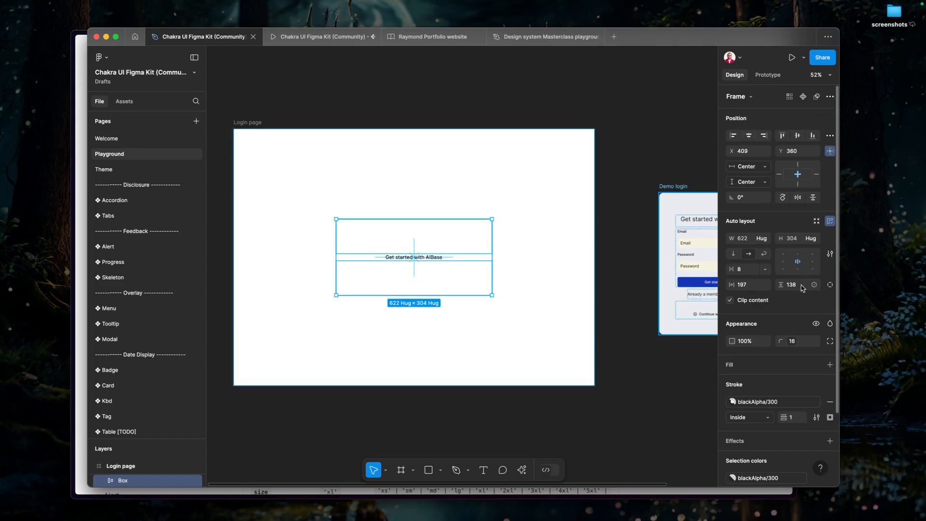
# Apply the spacing variable 56 as the Box frame's vertical padding.
pyautogui.click(814, 285)
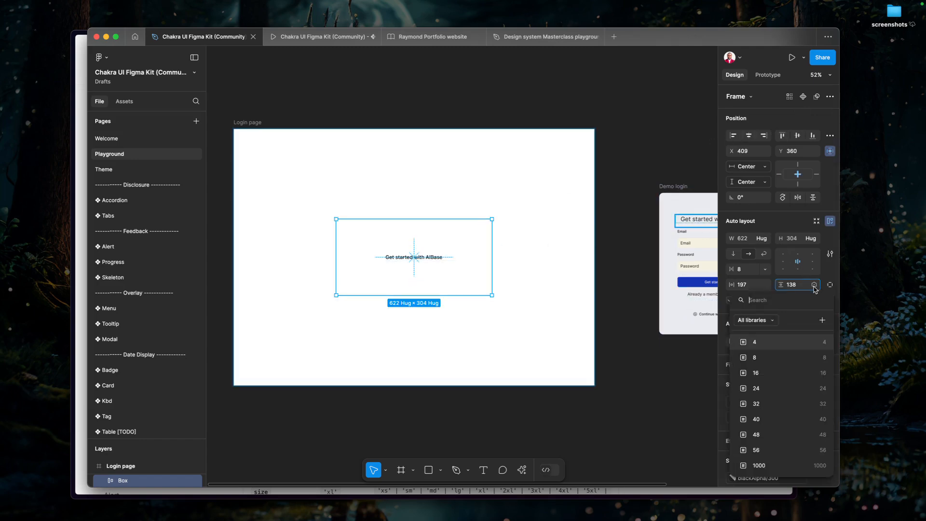
pyautogui.click(809, 449)
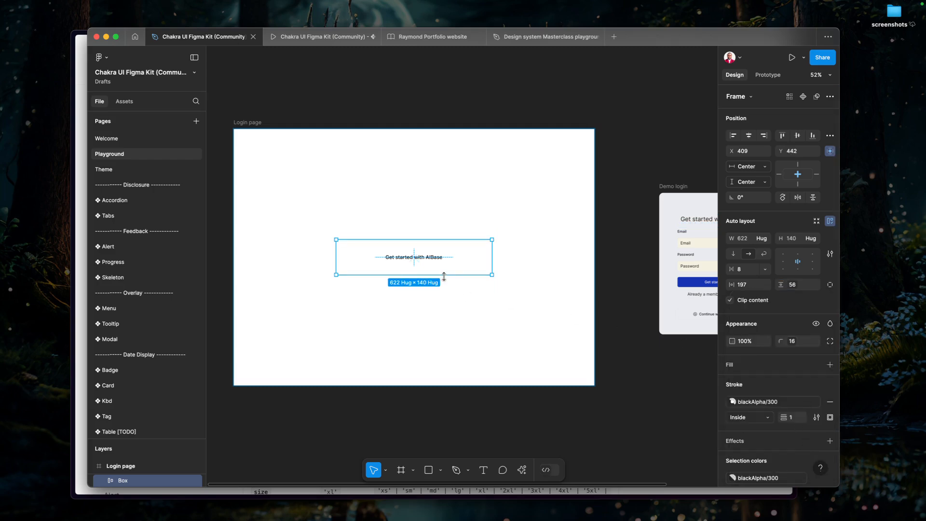
# Stretch the Box frame to about 393 high, recentre it vertically on the Login page, and align its contents to the top left.
pyautogui.moveTo(449, 277); pyautogui.dragTo(448, 338)
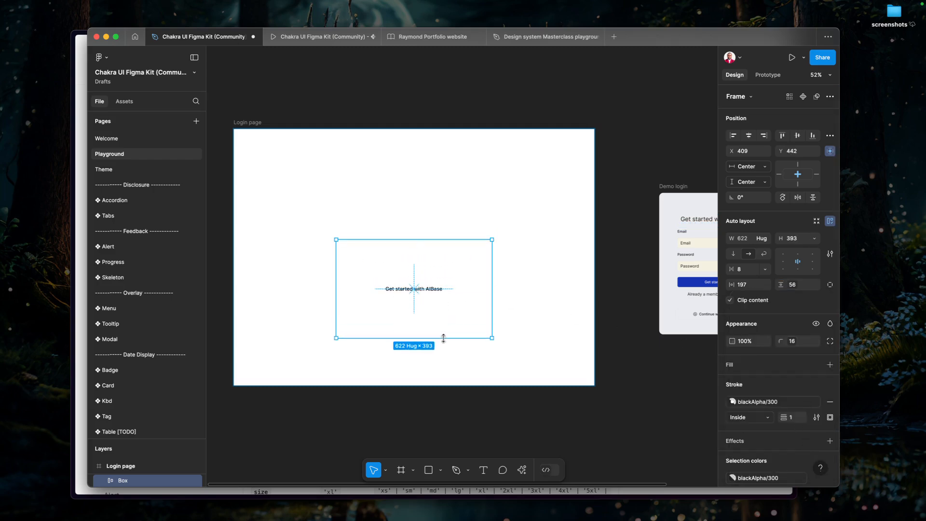
pyautogui.click(798, 135)
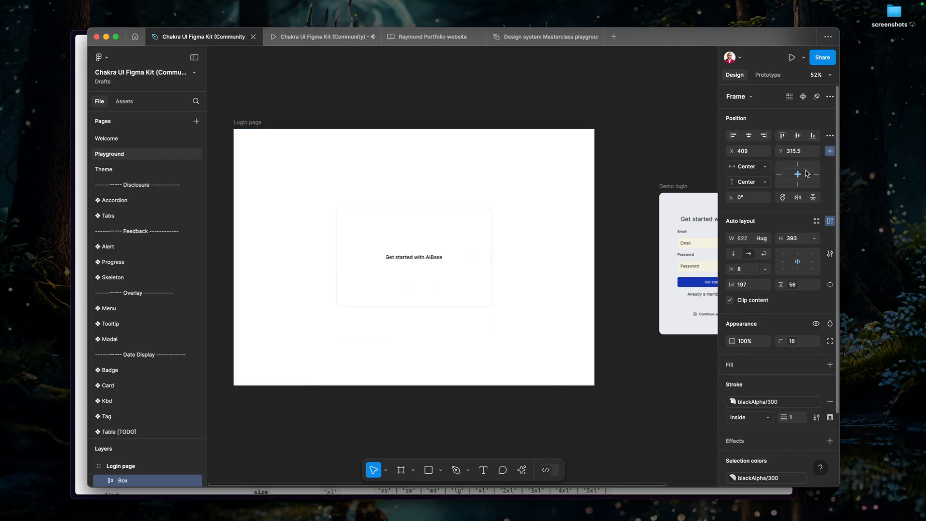
pyautogui.click(782, 255)
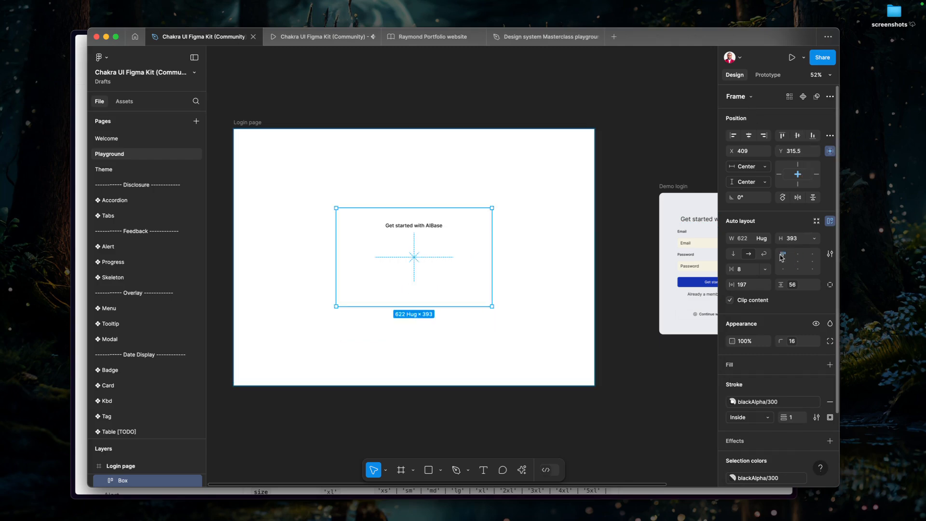
# Change the "Get started with AIBase" text to the text-2xl/lineHeight-8 font-medium text style.
pyautogui.click(421, 224)
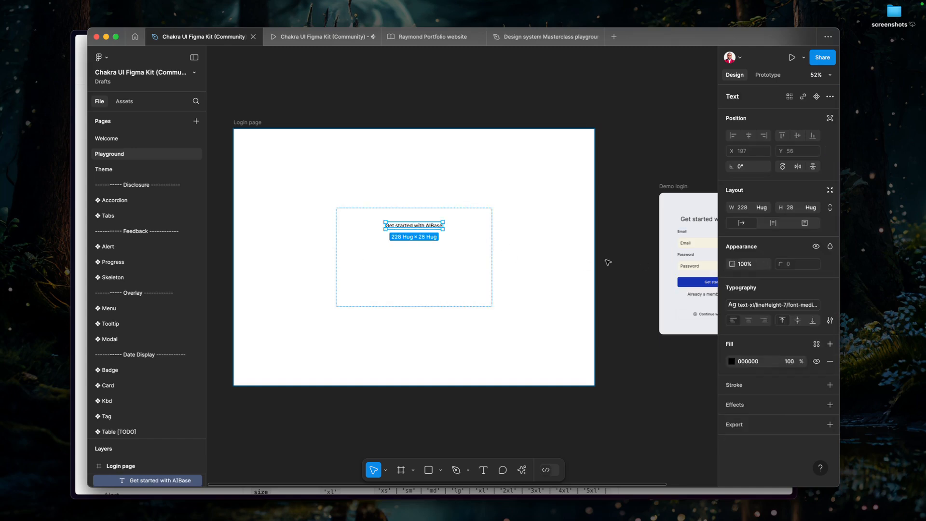
pyautogui.click(772, 304)
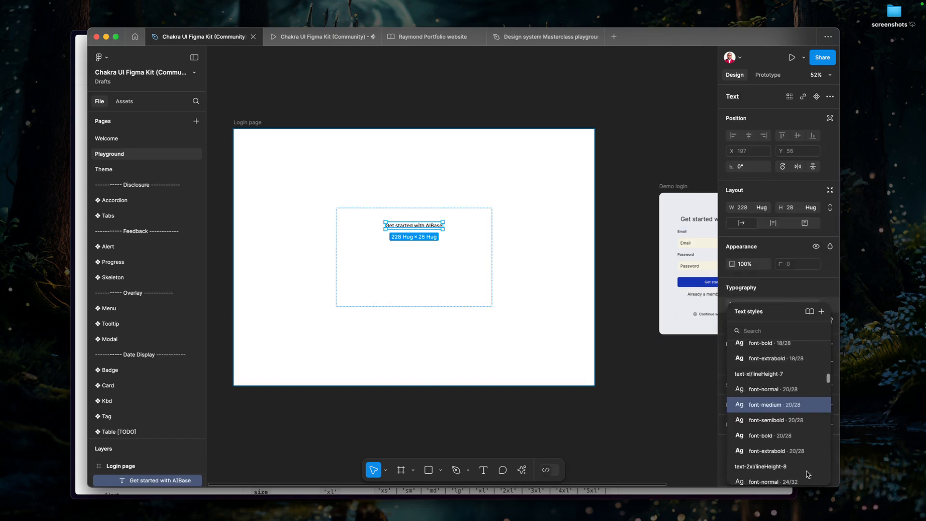
pyautogui.scroll(-3, 801, 459)
pyautogui.click(785, 430)
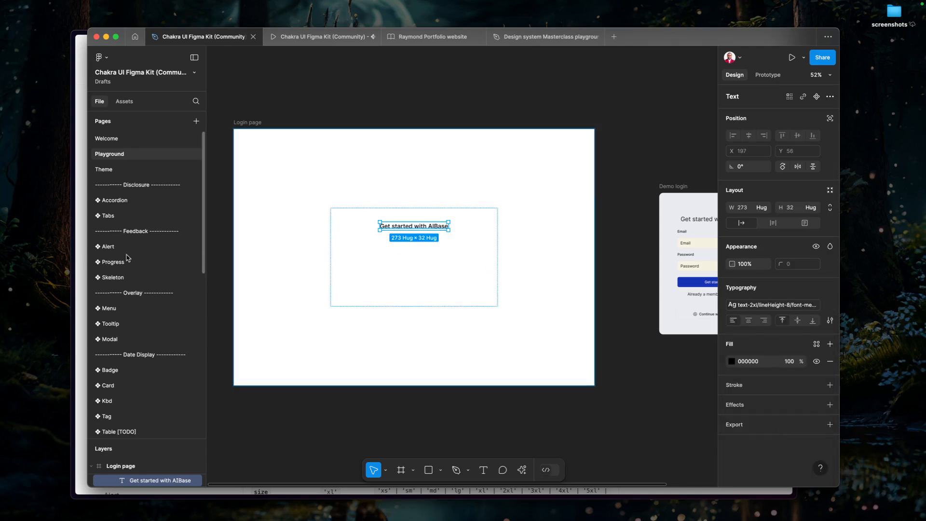
# Switch to the Chakra UI docs in the browser and examine how the Highlight example's code nests Highlight inside Heading.
pyautogui.click(83, 246)
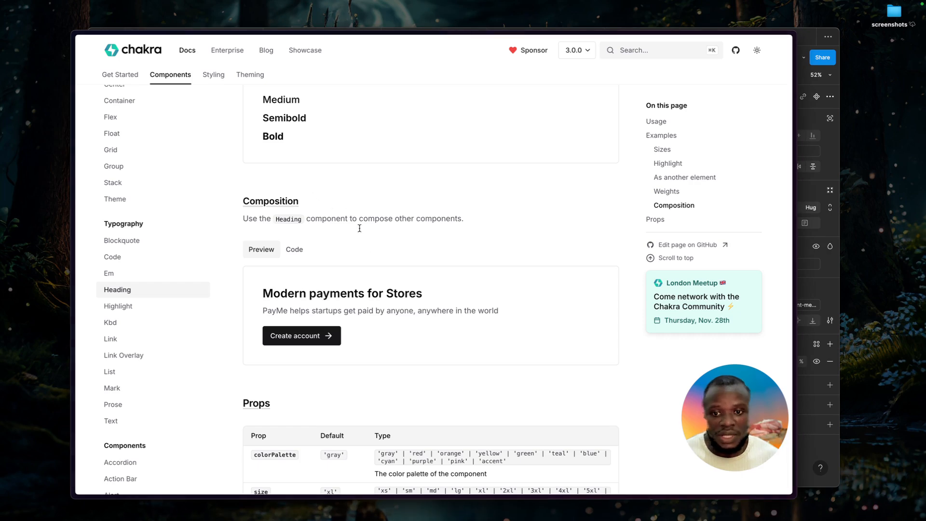
pyautogui.scroll(10, 380, 248)
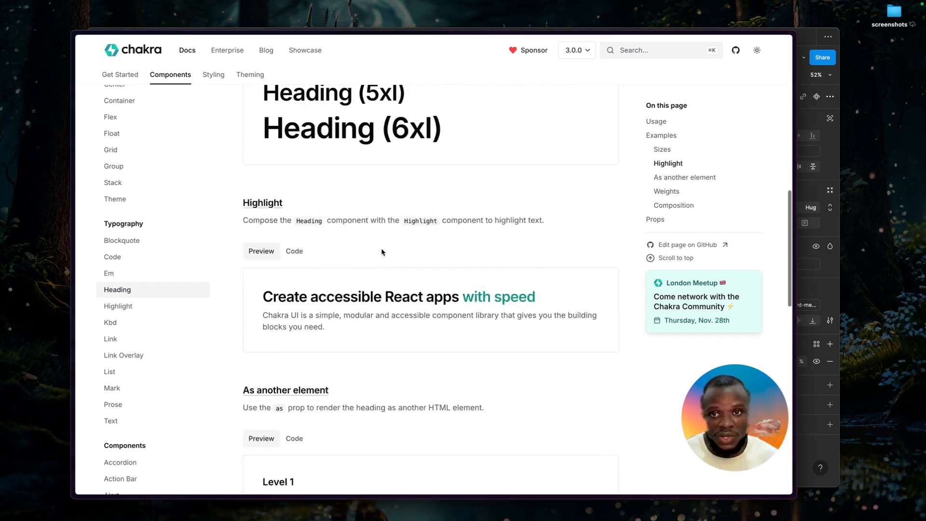
pyautogui.moveTo(463, 302); pyautogui.dragTo(527, 303)
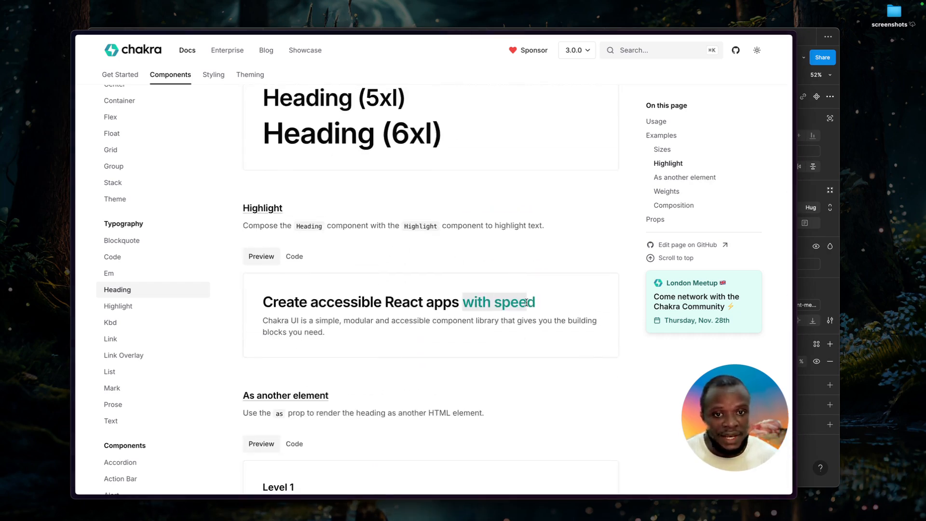
pyautogui.click(294, 256)
pyautogui.scroll(-1, 338, 342)
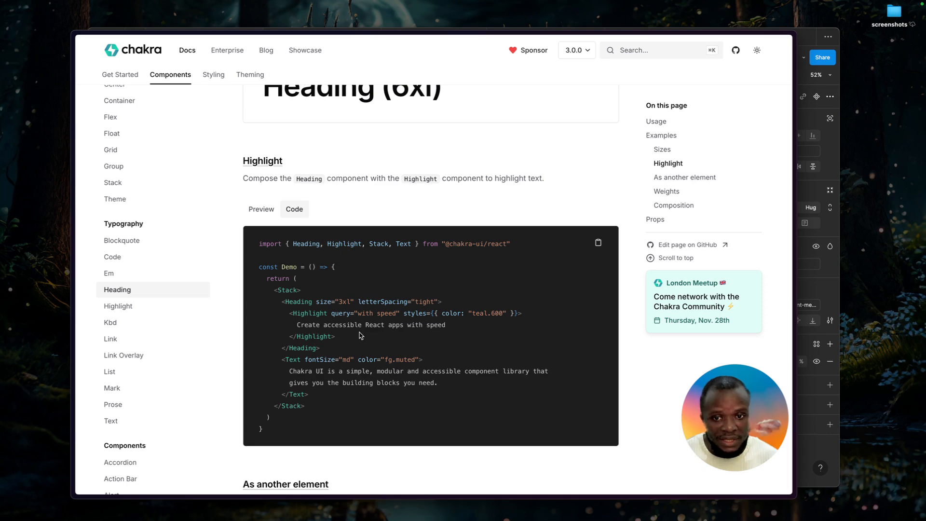
pyautogui.scroll(-1, 316, 324)
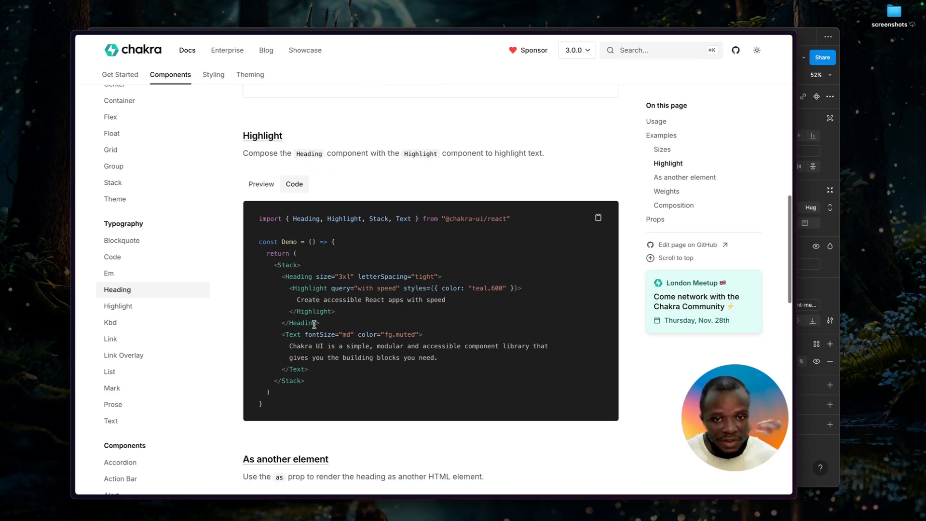
pyautogui.scroll(-1, 314, 324)
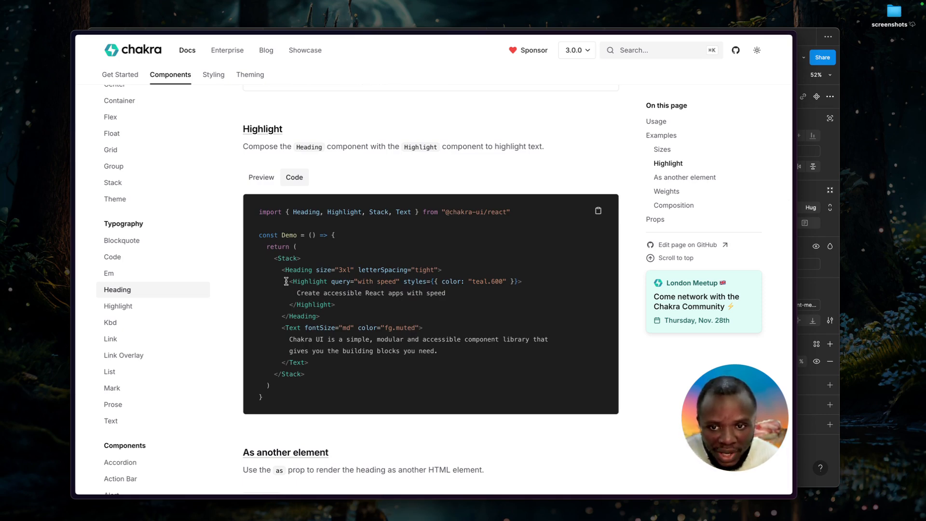
pyautogui.moveTo(285, 269); pyautogui.dragTo(346, 273)
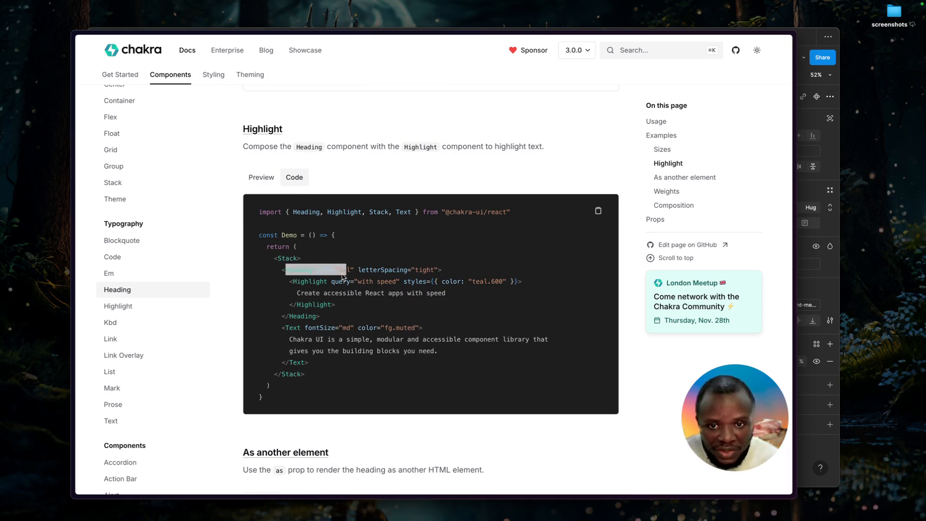
pyautogui.click(343, 276)
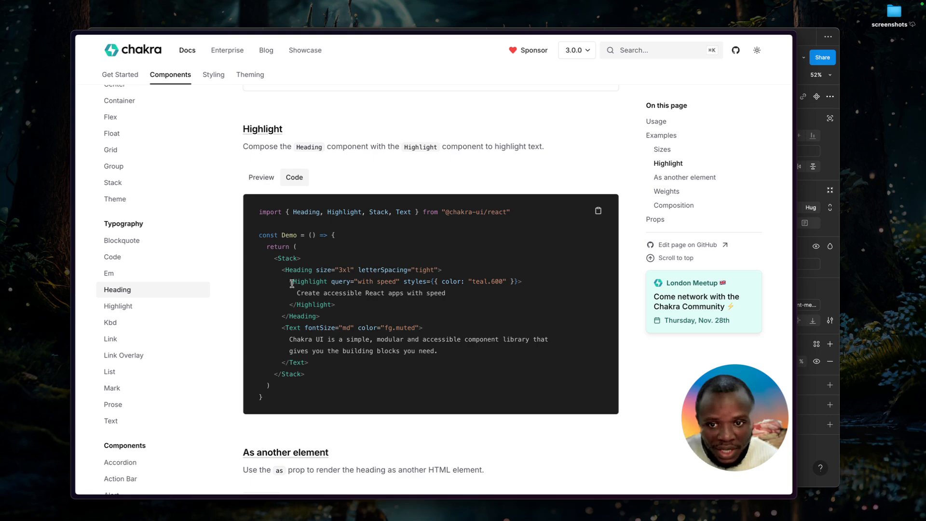
pyautogui.moveTo(291, 282); pyautogui.dragTo(335, 305)
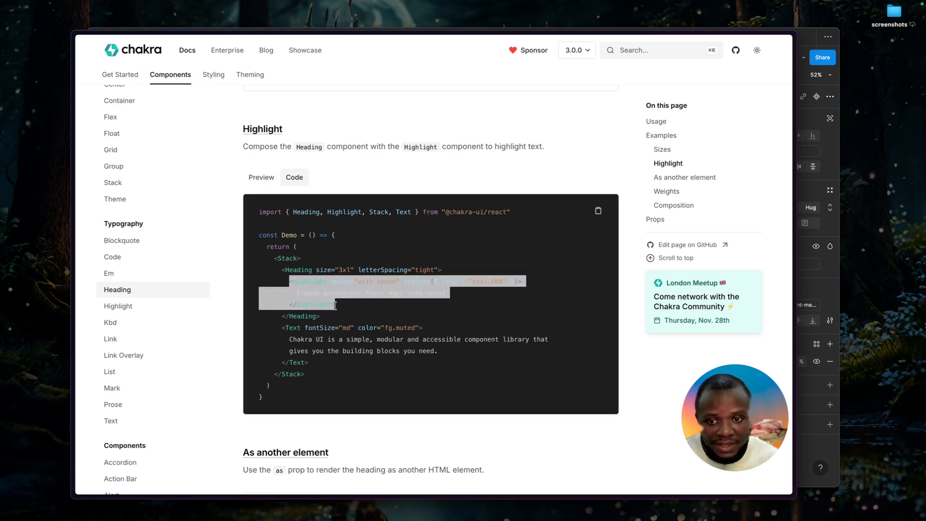
pyautogui.click(334, 305)
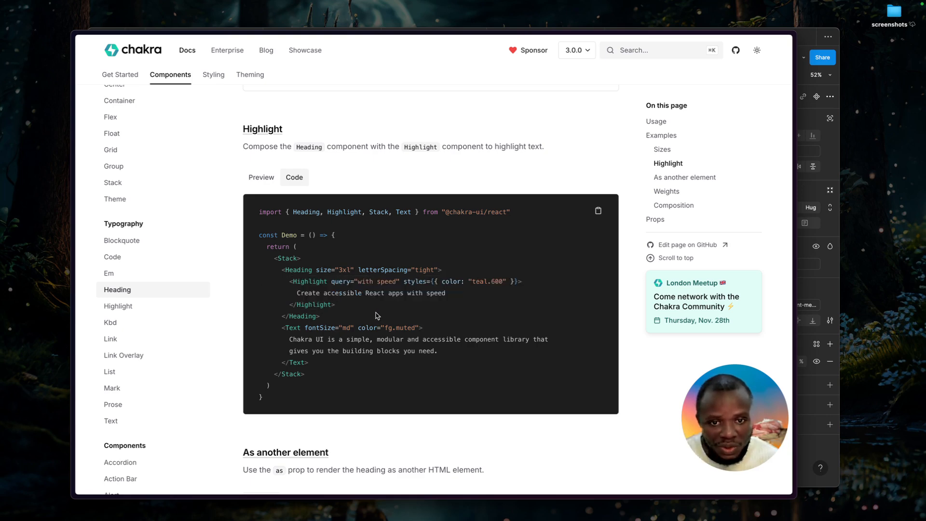
# Compare the Highlight example's preview with its code and examine the colour set in the styles prop.
pyautogui.click(275, 179)
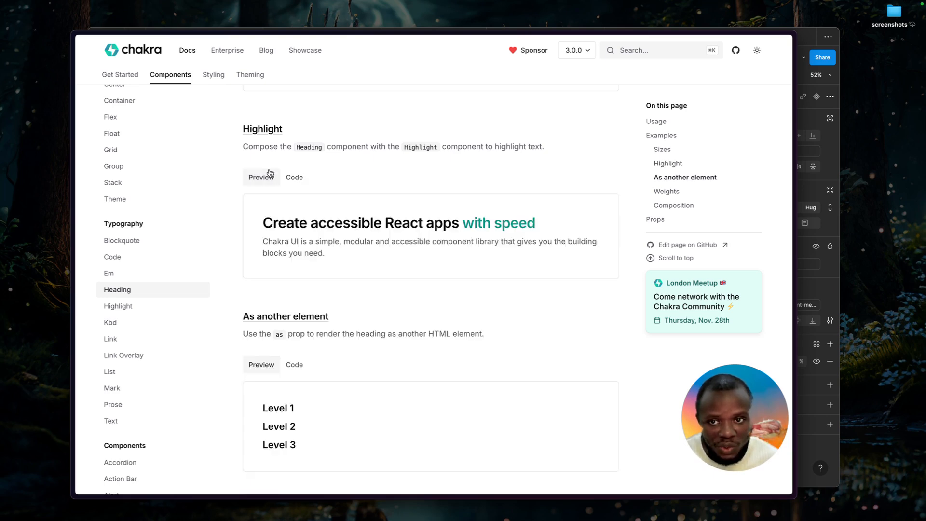
pyautogui.click(300, 184)
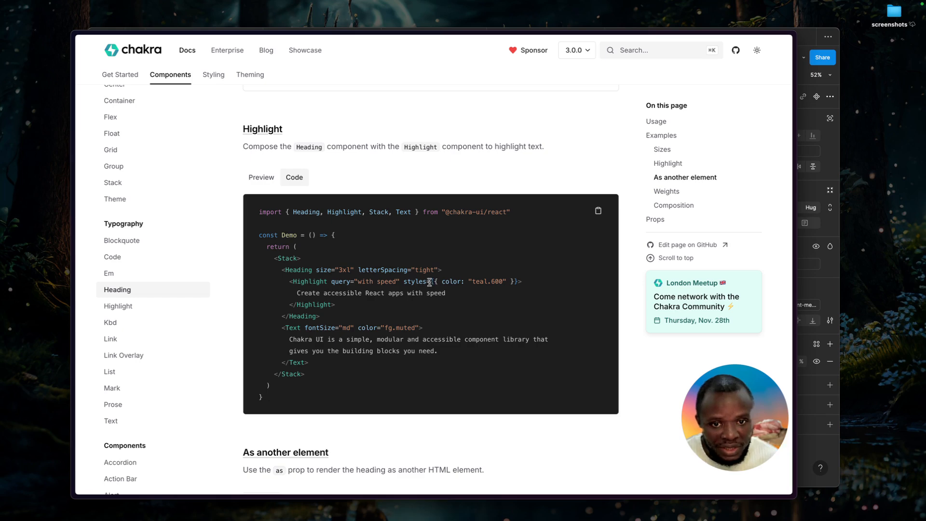
pyautogui.moveTo(403, 287); pyautogui.dragTo(509, 286)
pyautogui.click(398, 292)
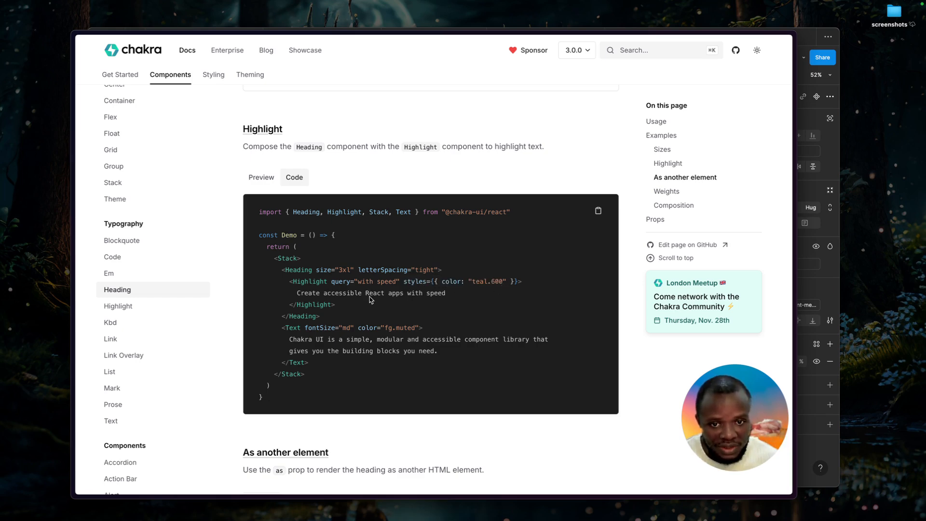
# Review the Highlight example's preview and code once more, and switch back to the Figma design file.
pyautogui.click(264, 176)
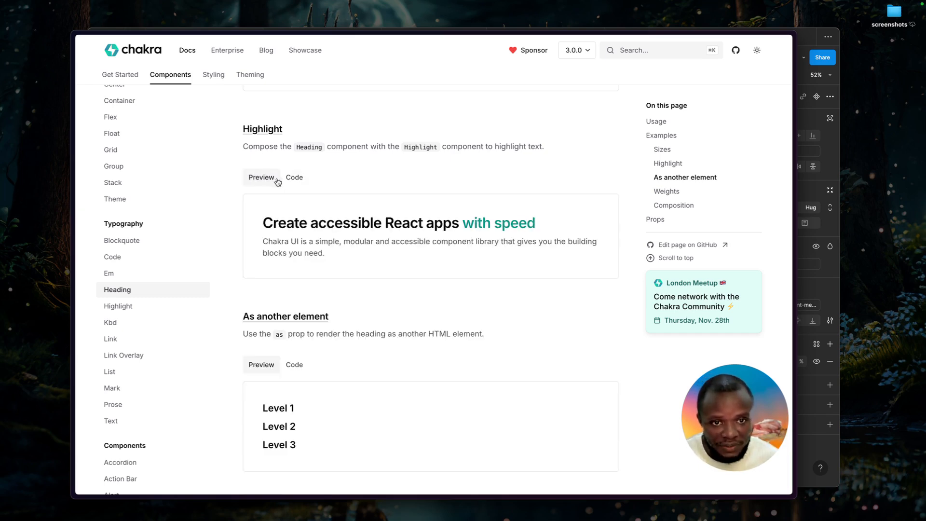
pyautogui.click(285, 180)
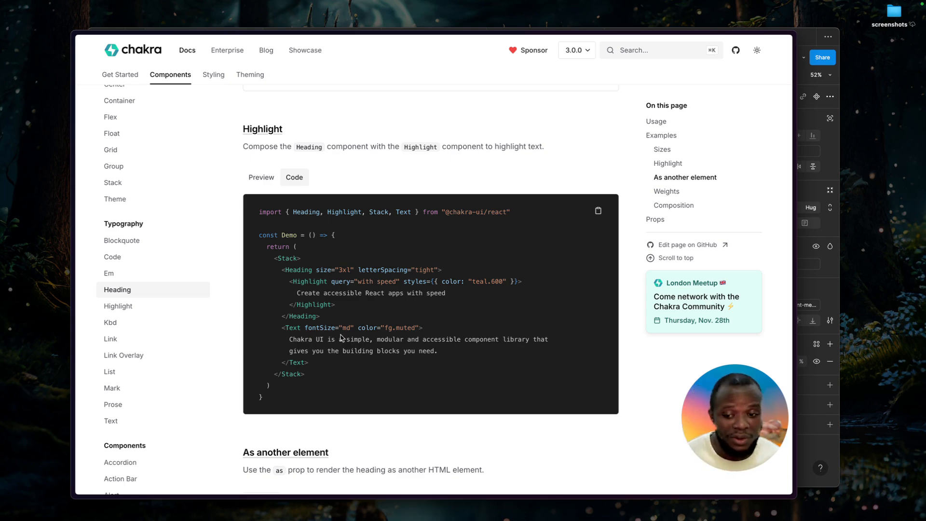
pyautogui.press('super+Tab')
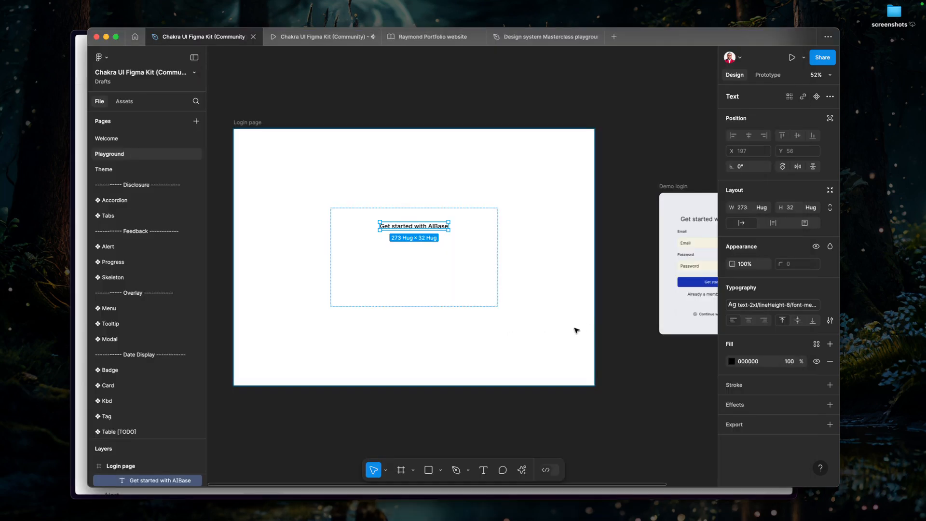
# Compare the styling of "AI" and "Base" in the Demo login heading with the Login page heading.
pyautogui.scroll(2, 439, 225)
pyautogui.scroll(2, 439, 226)
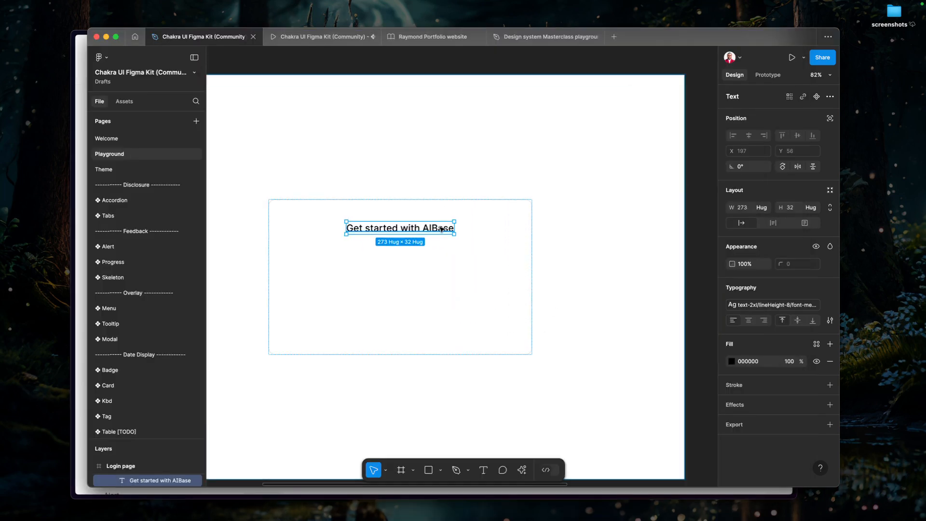
pyautogui.doubleClick(441, 228)
pyautogui.doubleClick(442, 229)
pyautogui.moveTo(432, 229); pyautogui.dragTo(468, 262)
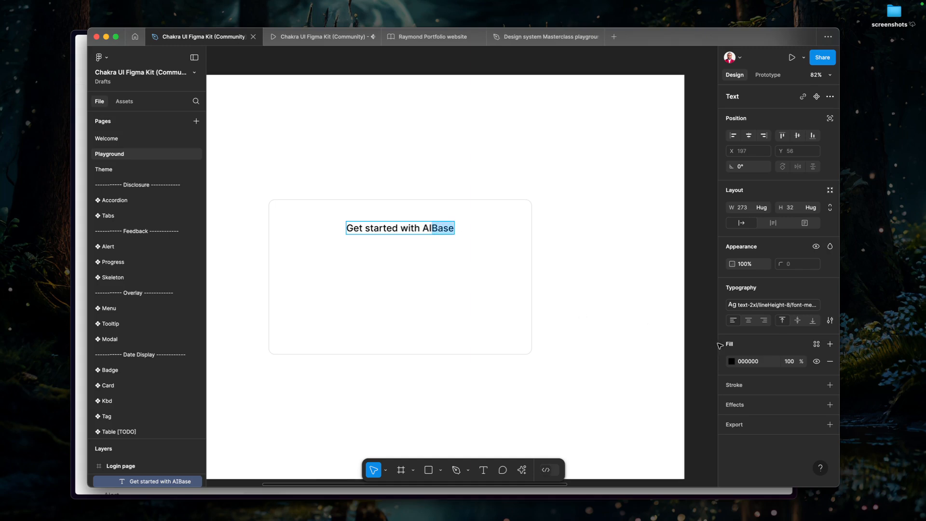
pyautogui.scroll(-5, 608, 319)
pyautogui.hscroll(3, 533, 294)
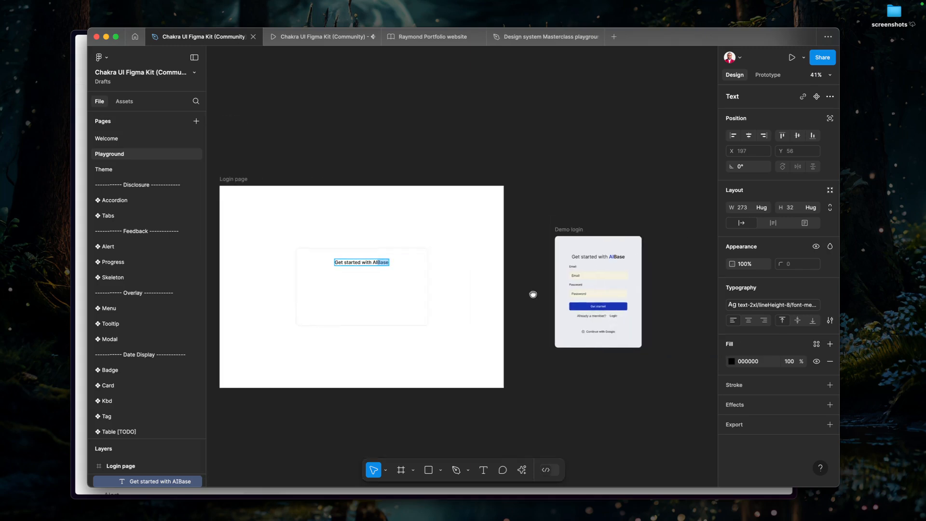
pyautogui.scroll(5, 659, 261)
pyautogui.scroll(5, 639, 260)
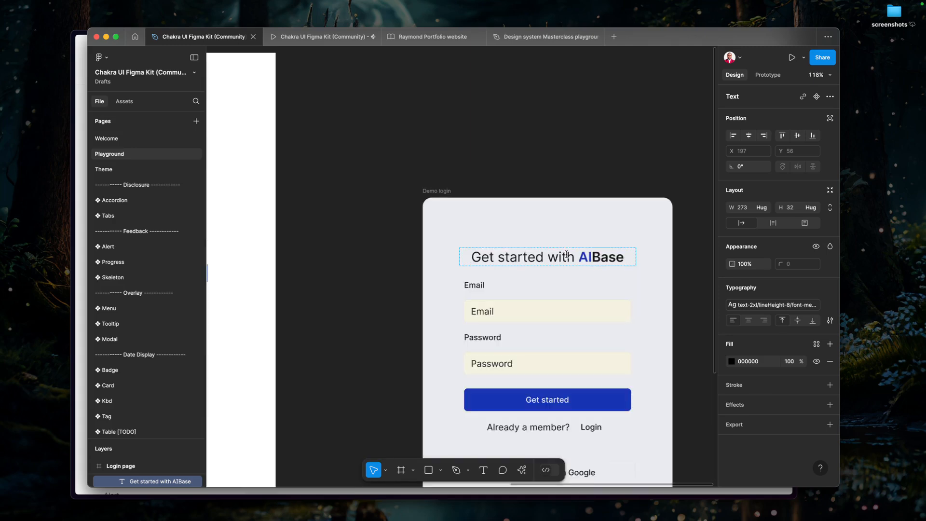
pyautogui.scroll(2, 612, 264)
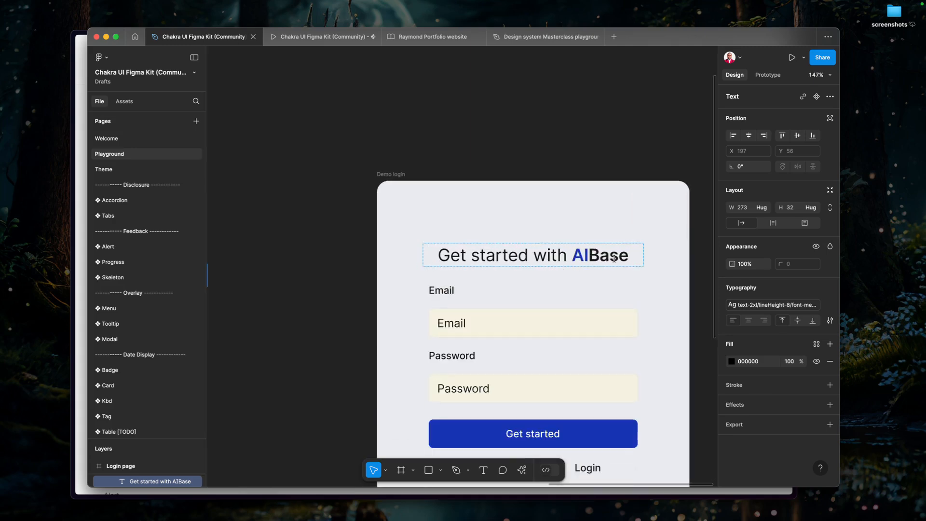
pyautogui.scroll(-12, 581, 264)
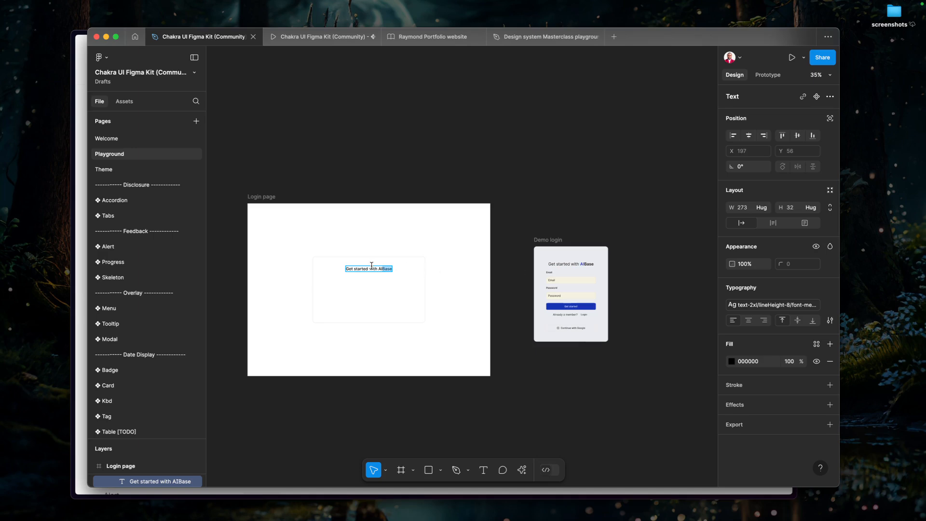
# Apply the blue/700 colour to the letters "AI" in the Login page's "Get started with AIBase" heading.
pyautogui.scroll(9, 372, 266)
pyautogui.click(399, 275)
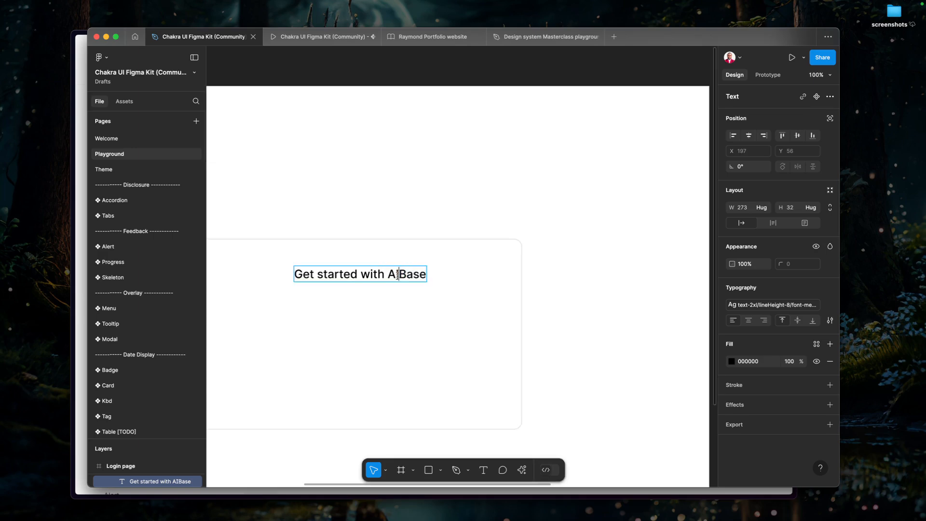
pyautogui.moveTo(393, 276); pyautogui.dragTo(391, 275)
pyautogui.click(817, 344)
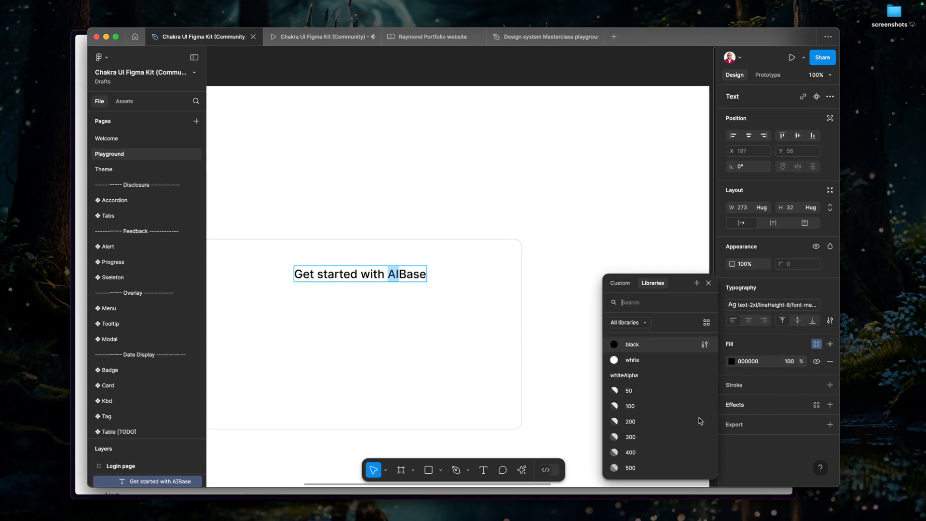
pyautogui.scroll(-15, 646, 376)
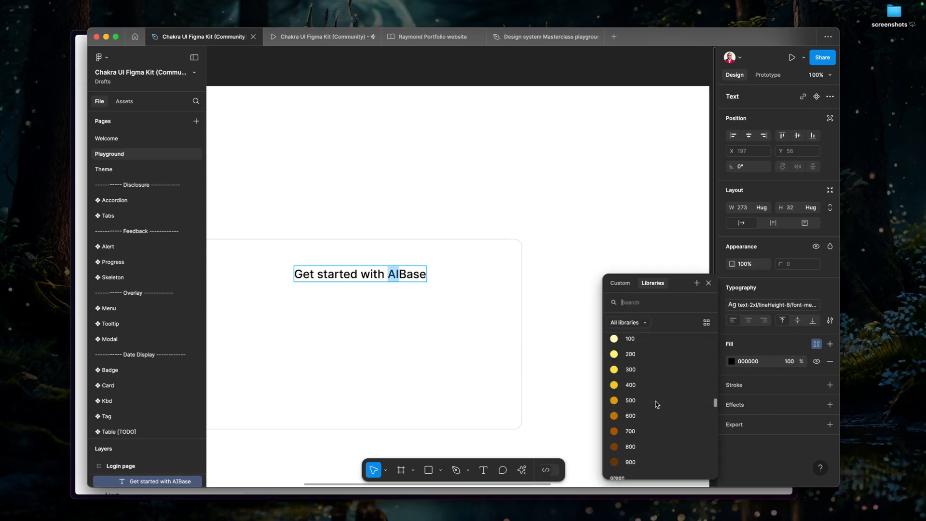
pyautogui.scroll(-10, 659, 405)
pyautogui.scroll(5, 661, 402)
pyautogui.scroll(-2, 661, 402)
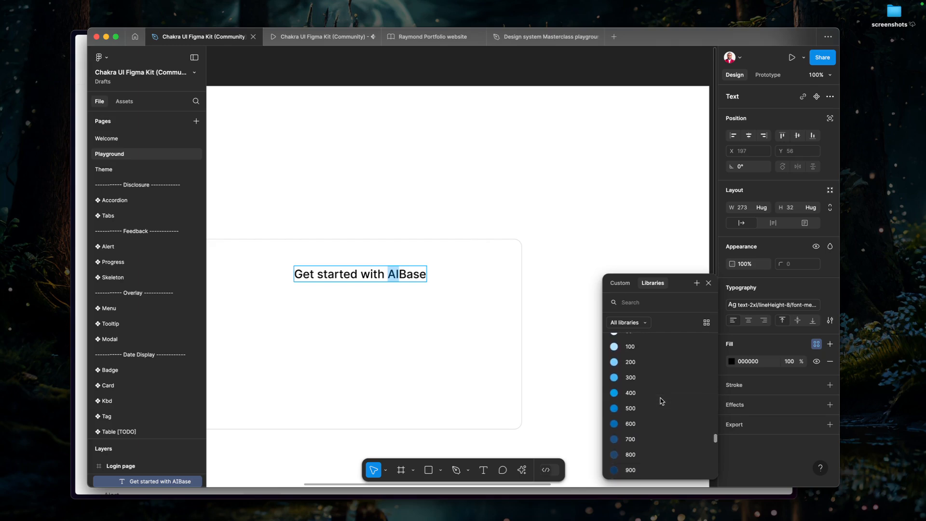
pyautogui.click(641, 439)
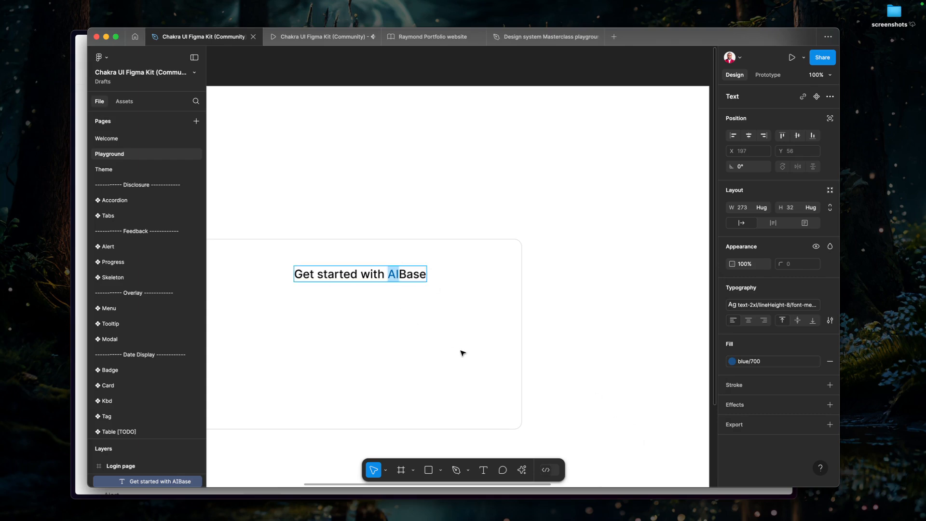
pyautogui.press('Escape')
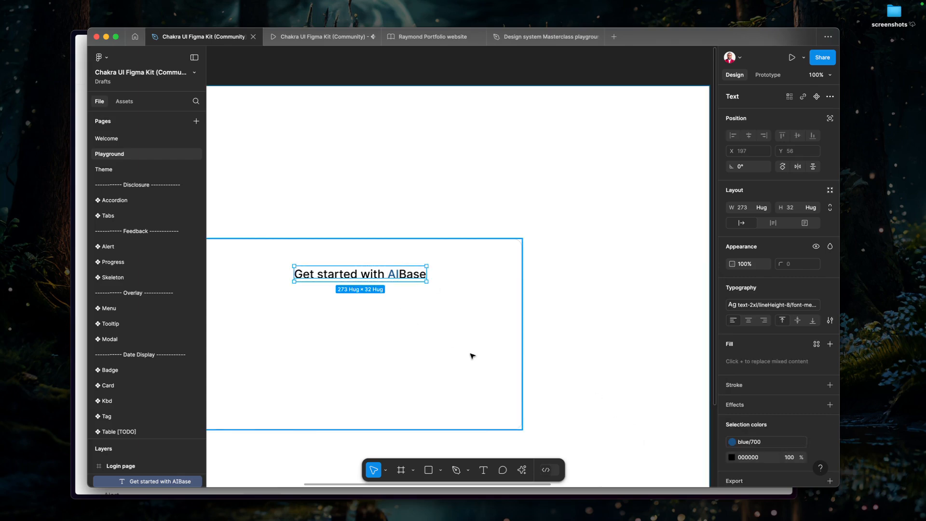
# Set the Box frame's horizontal padding to the 32 spacing variable.
pyautogui.click(476, 332)
pyautogui.moveTo(476, 332); pyautogui.dragTo(532, 307)
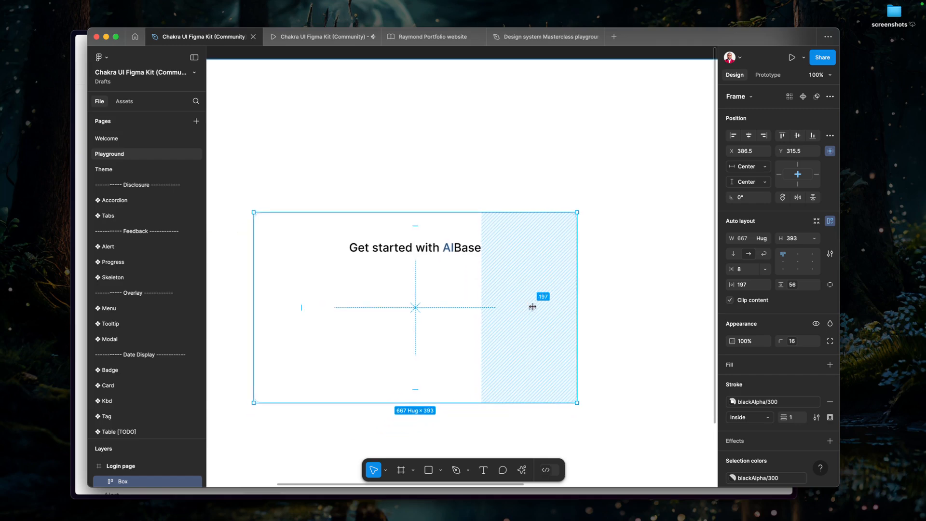
pyautogui.click(748, 286)
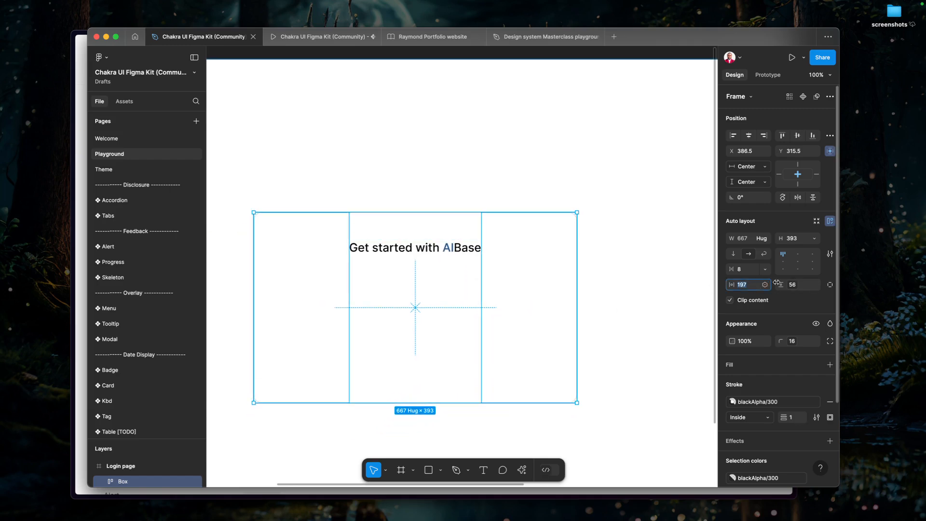
pyautogui.click(764, 285)
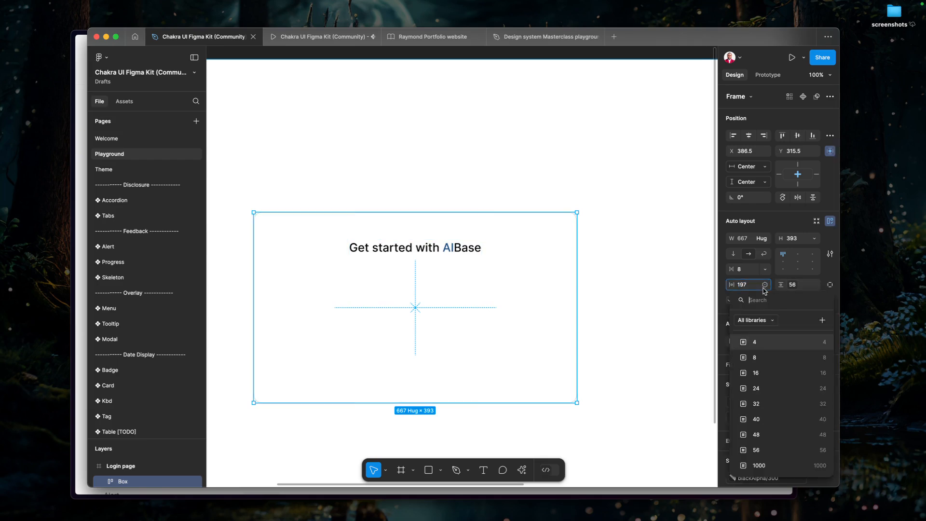
pyautogui.click(793, 409)
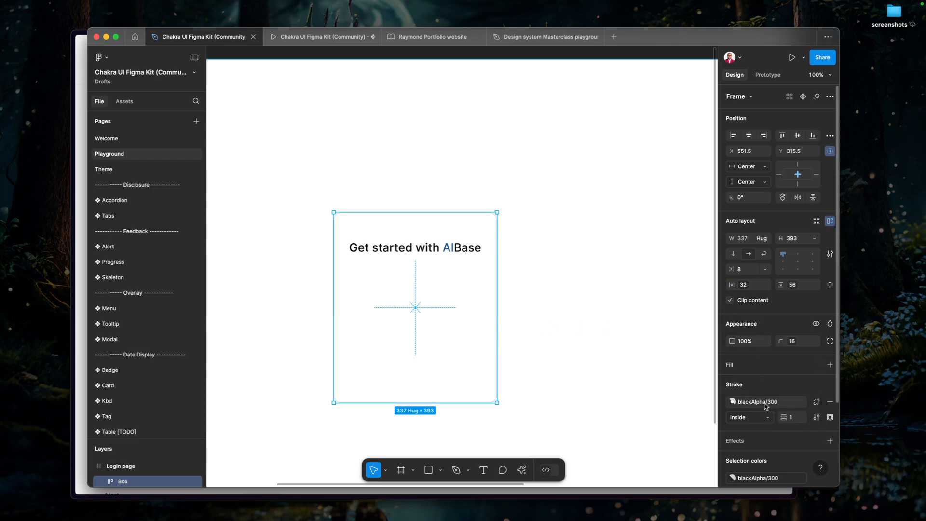
# Recolour only the letters "AI" in the Box's "Get started with AIBase" heading with the pink/600 library colour.
pyautogui.click(441, 243)
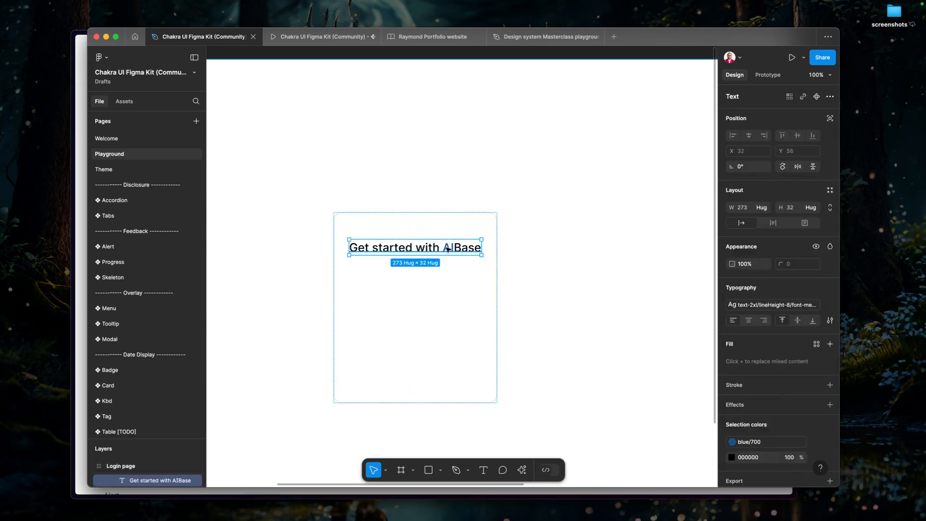
pyautogui.doubleClick(446, 247)
pyautogui.click(452, 248)
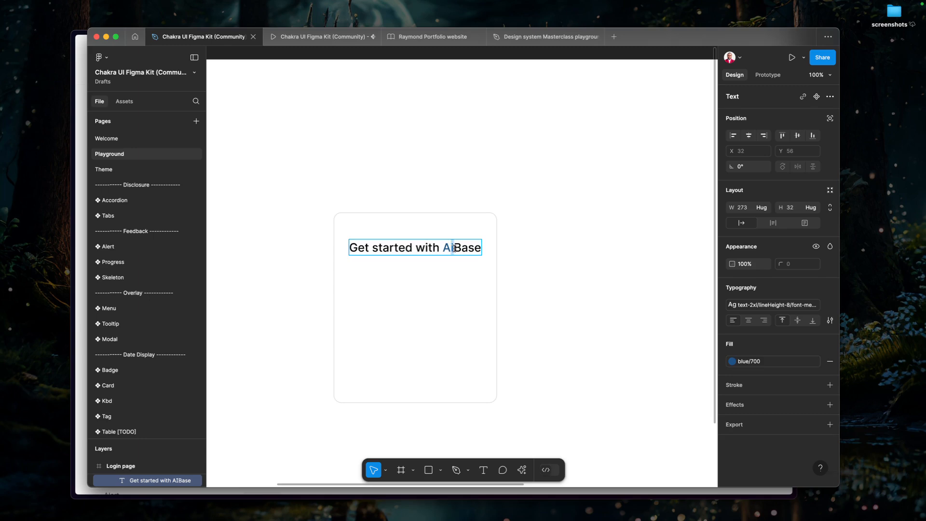
pyautogui.moveTo(446, 248); pyautogui.dragTo(443, 248)
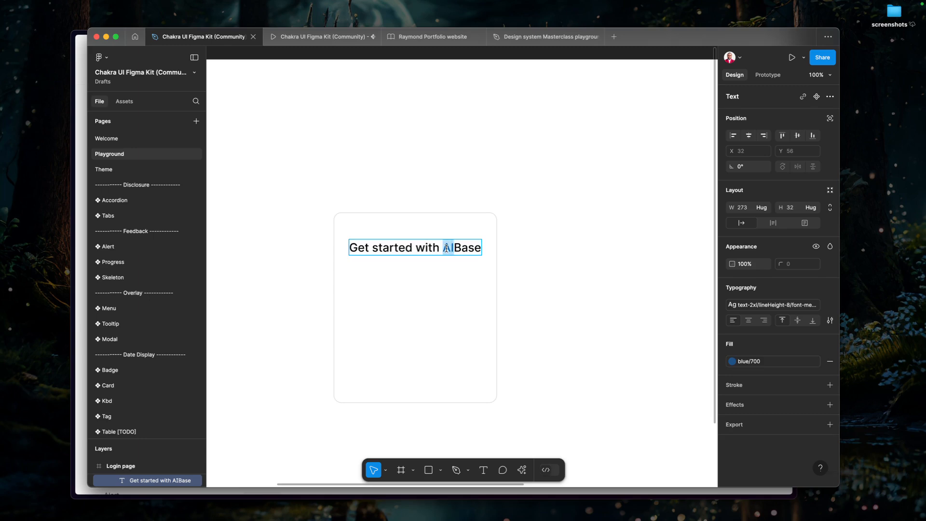
pyautogui.click(772, 362)
pyautogui.scroll(-6, 673, 415)
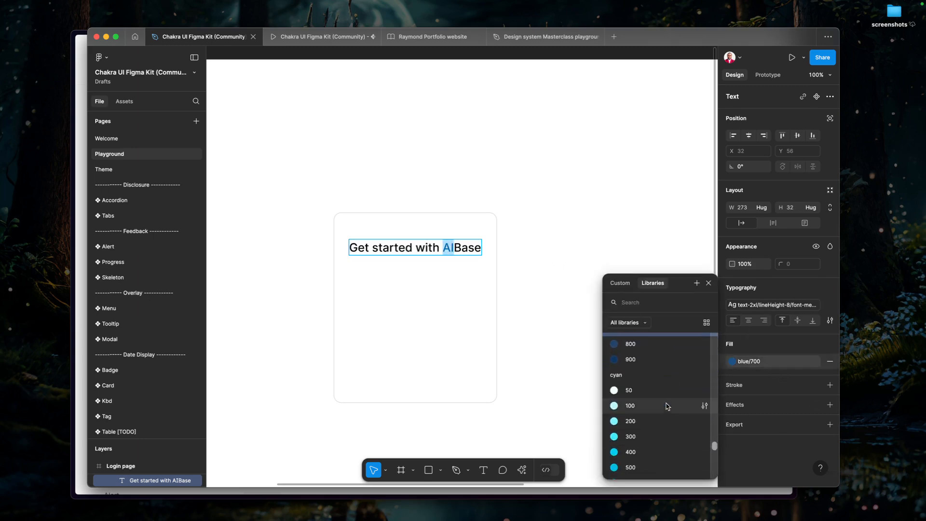
pyautogui.scroll(-8, 665, 404)
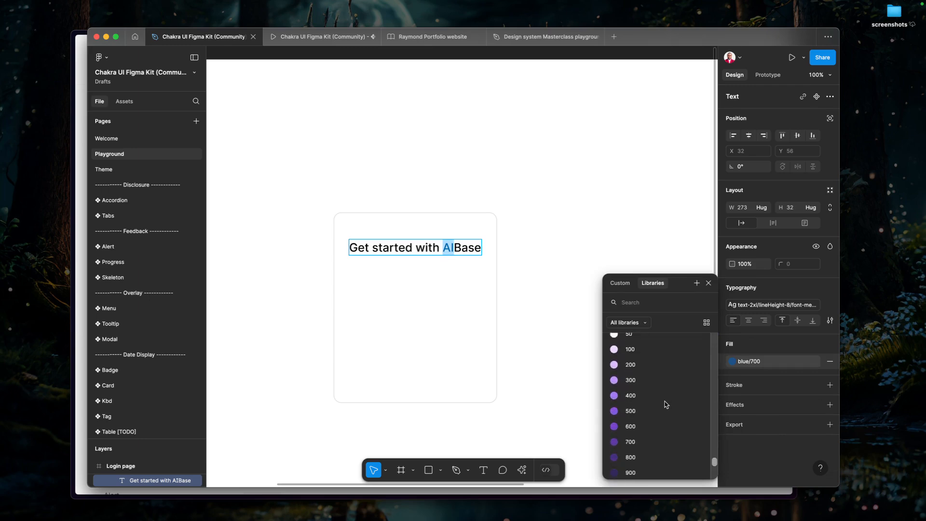
pyautogui.scroll(-4, 665, 405)
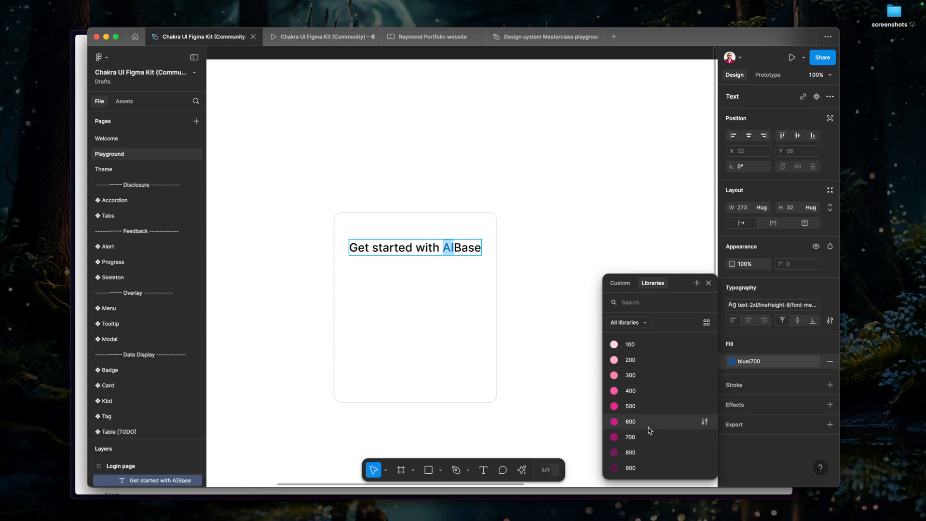
pyautogui.click(630, 422)
pyautogui.press('Escape')
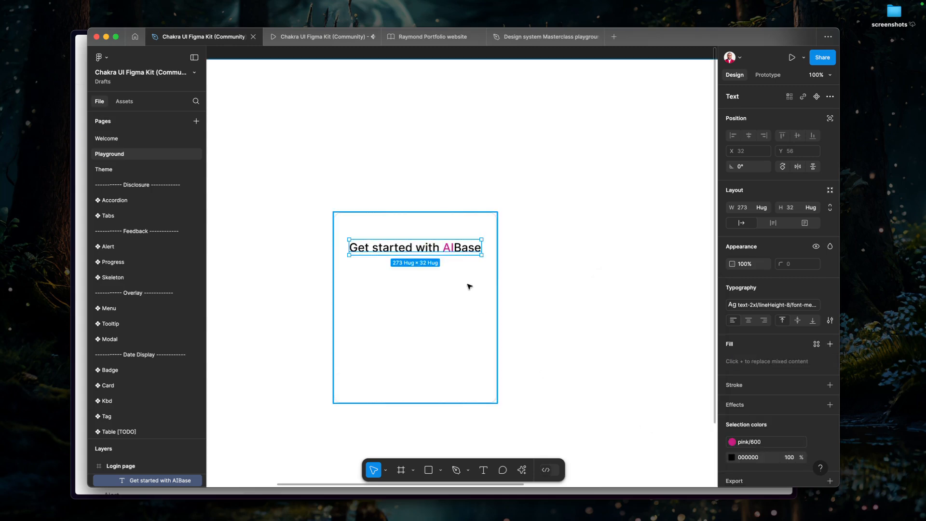
pyautogui.press('Escape')
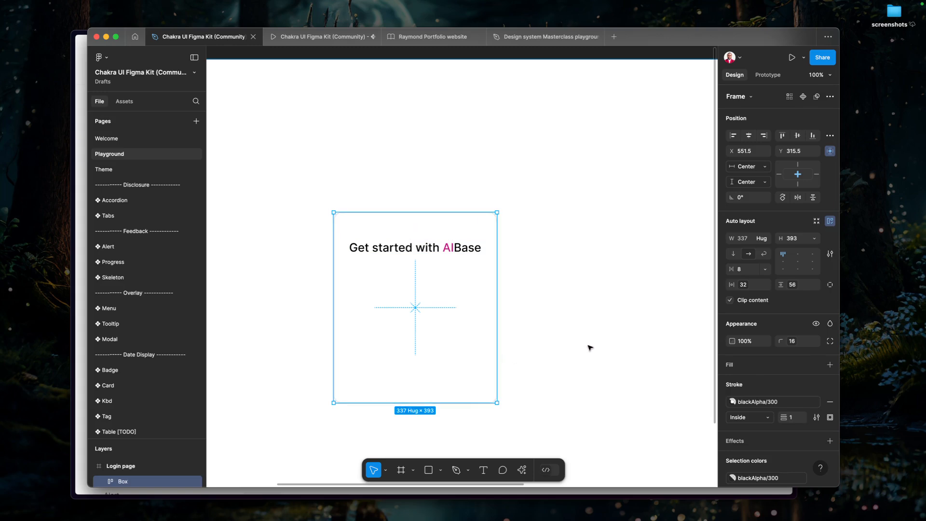
# Examine the email and password field group in the Demo login, and reselect the Box on the Login page.
pyautogui.scroll(-5, 596, 342)
pyautogui.moveTo(597, 344); pyautogui.dragTo(460, 318)
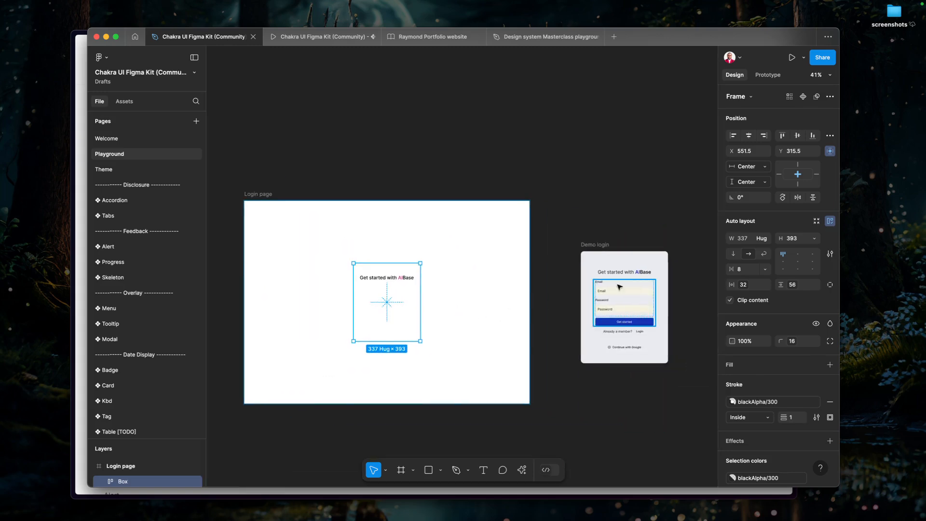
pyautogui.scroll(5, 633, 285)
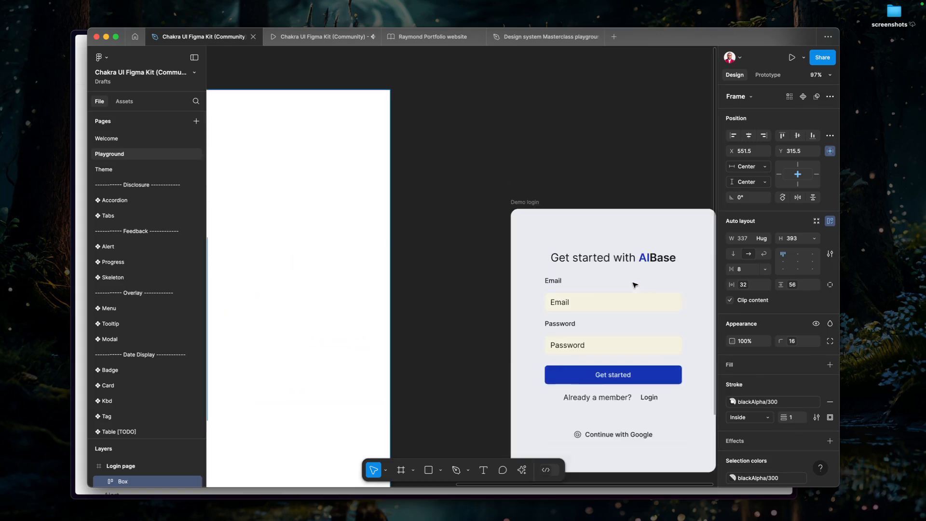
pyautogui.click(611, 303)
pyautogui.scroll(-4, 386, 330)
pyautogui.moveTo(352, 346); pyautogui.dragTo(556, 340)
pyautogui.click(401, 321)
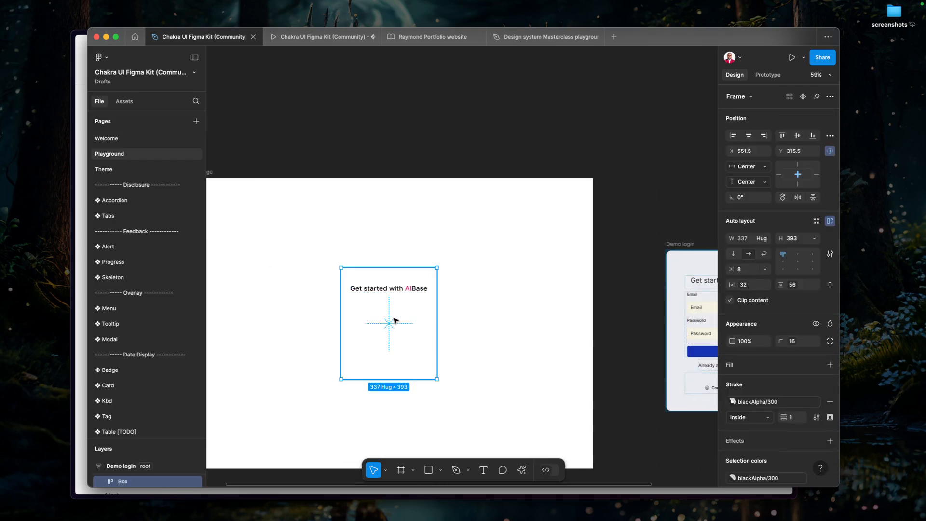
pyautogui.scroll(1, 383, 322)
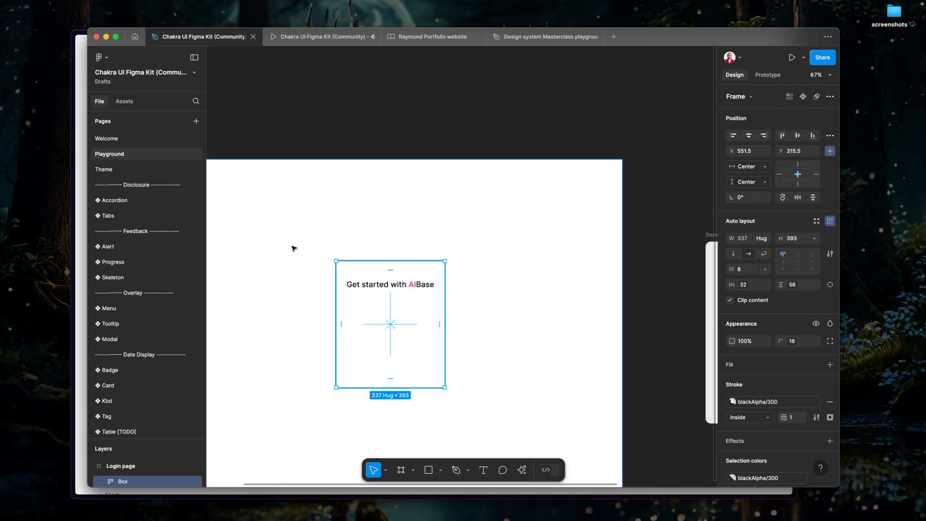
# Search the library assets for "input" and open the details of the Chakra UI Input component.
pyautogui.click(124, 101)
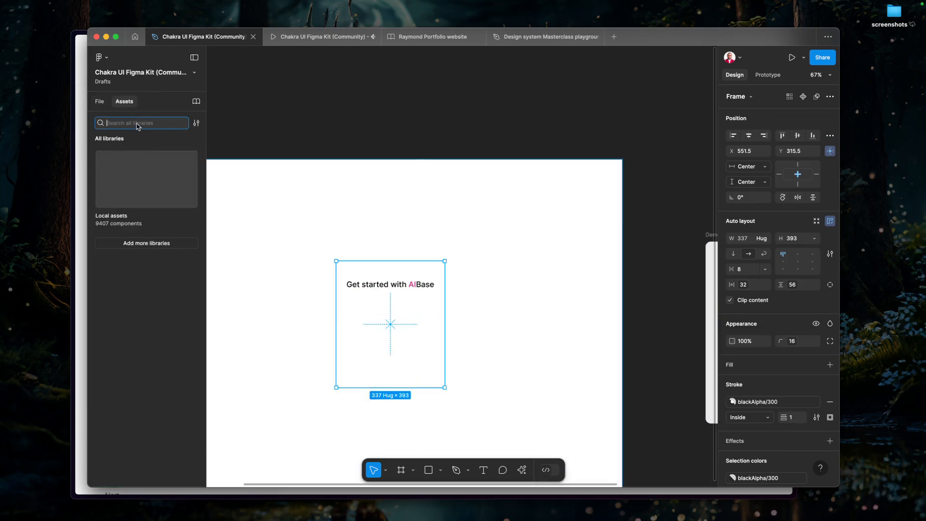
pyautogui.write('in')
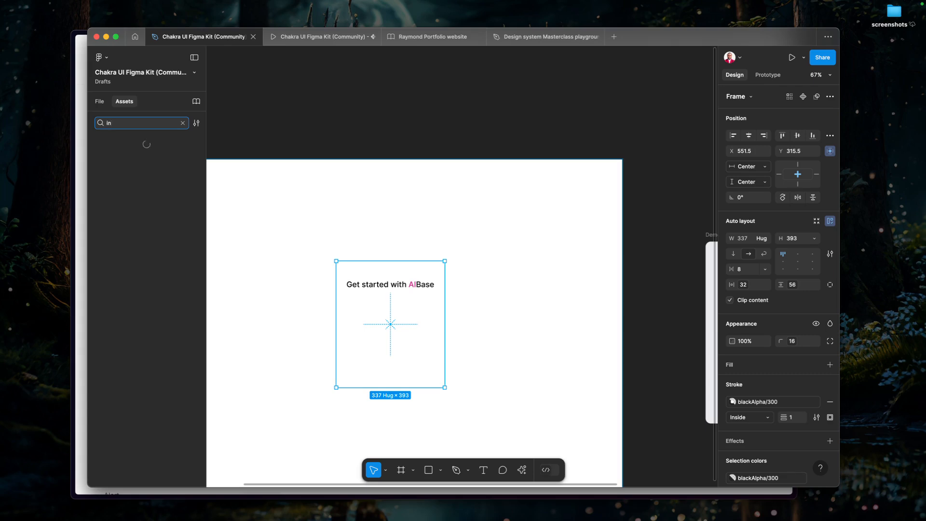
pyautogui.write('put')
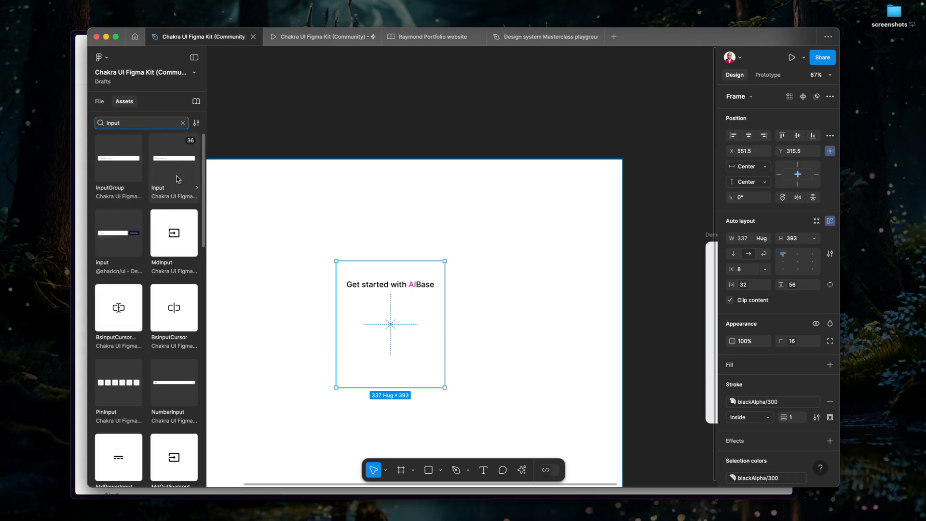
pyautogui.click(168, 165)
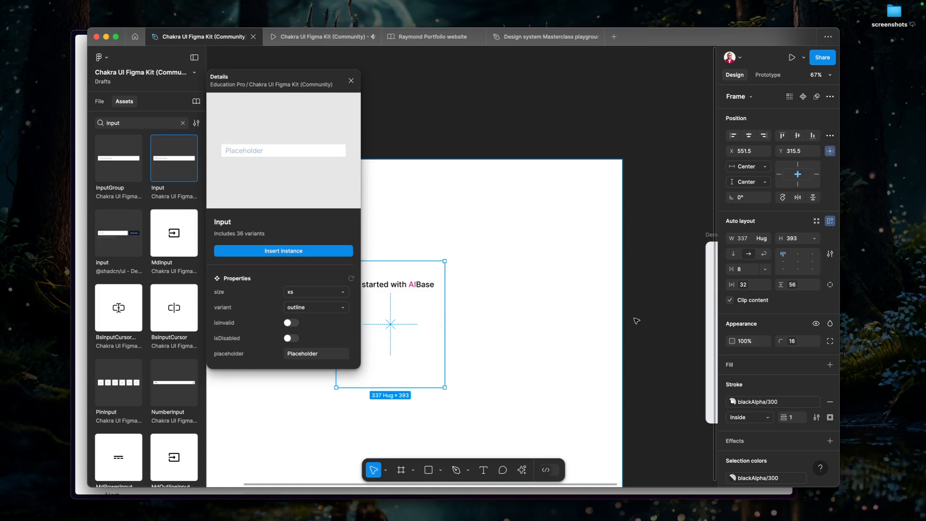
pyautogui.hscroll(6, 480, 311)
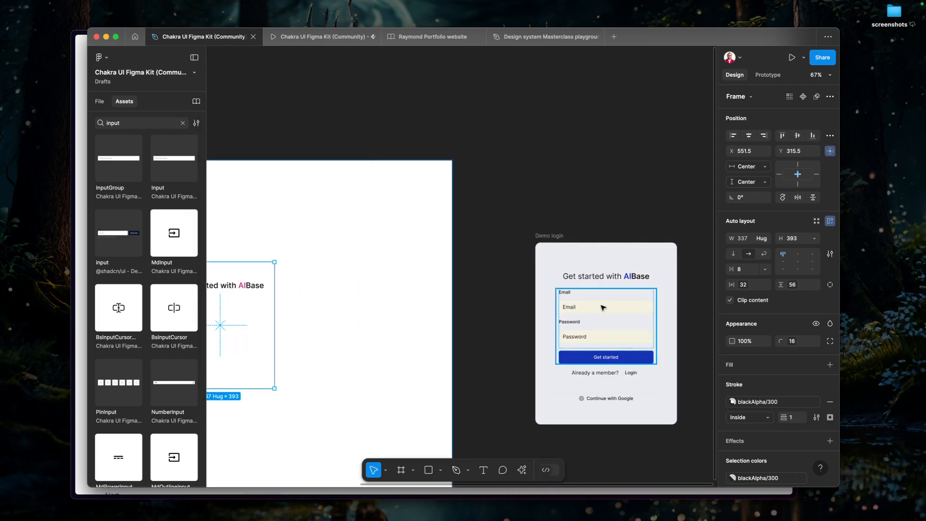
pyautogui.click(170, 167)
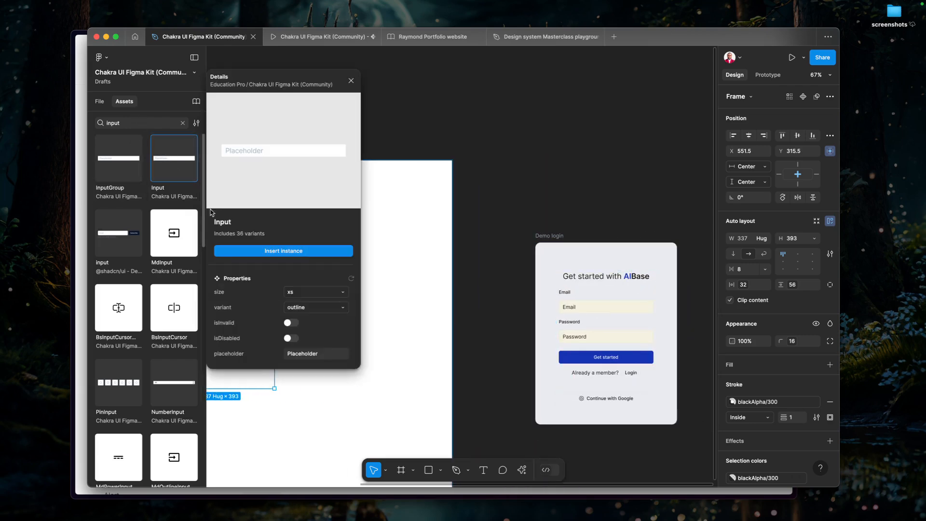
# Try the lg size on the Input component and return it to xs.
pyautogui.click(310, 296)
pyautogui.click(297, 303)
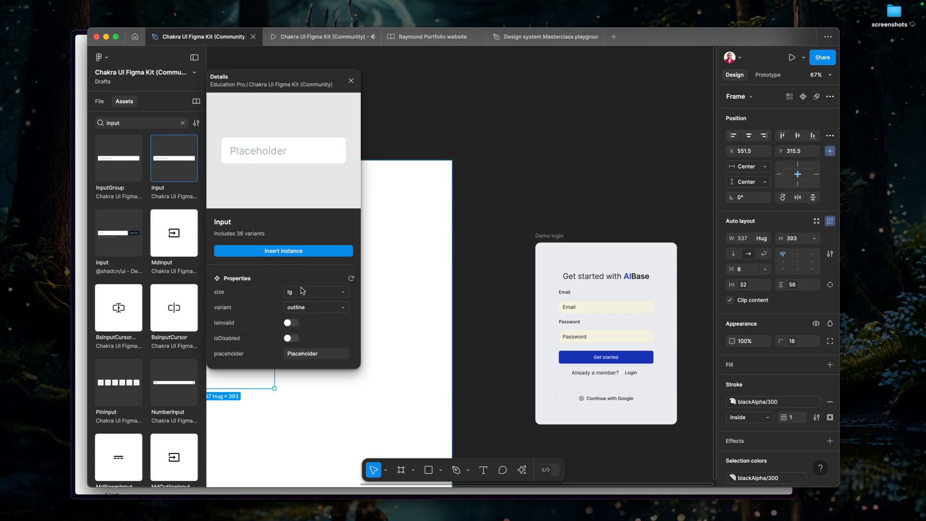
pyautogui.click(301, 292)
pyautogui.click(283, 278)
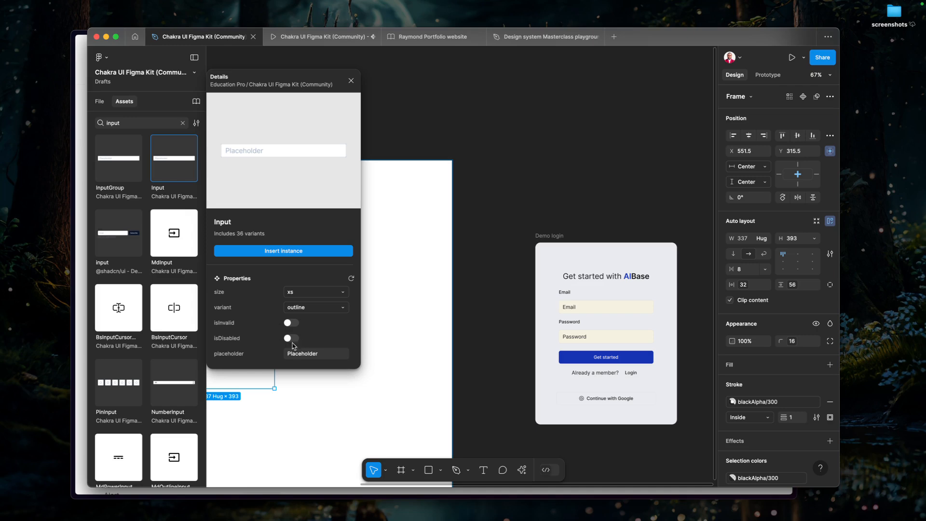
# Set the Input component's placeholder to "Enter email address".
pyautogui.click(305, 356)
pyautogui.write('Email')
pyautogui.press('Return')
pyautogui.click(295, 356)
pyautogui.write('Enter email address')
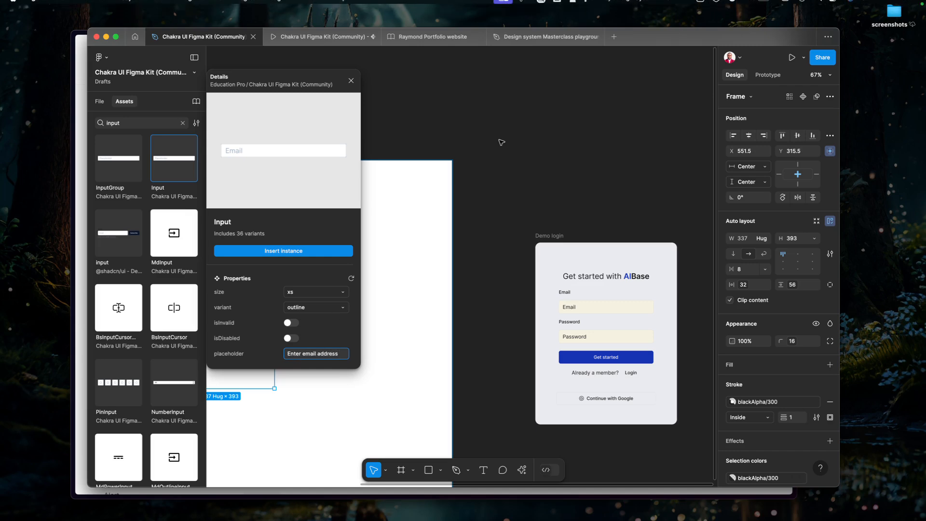
pyautogui.press('Escape')
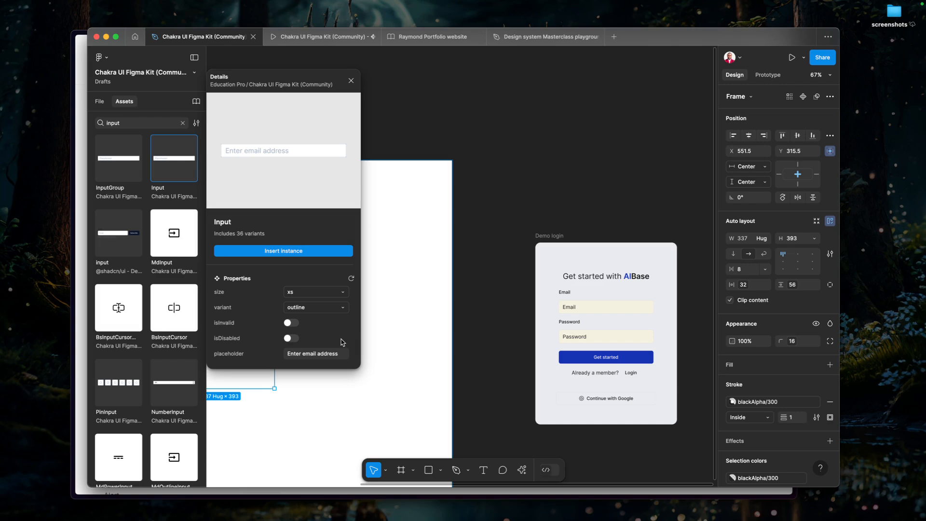
# Insert the Input instance and place it inside the Box frame on the Login page.
pyautogui.click(327, 251)
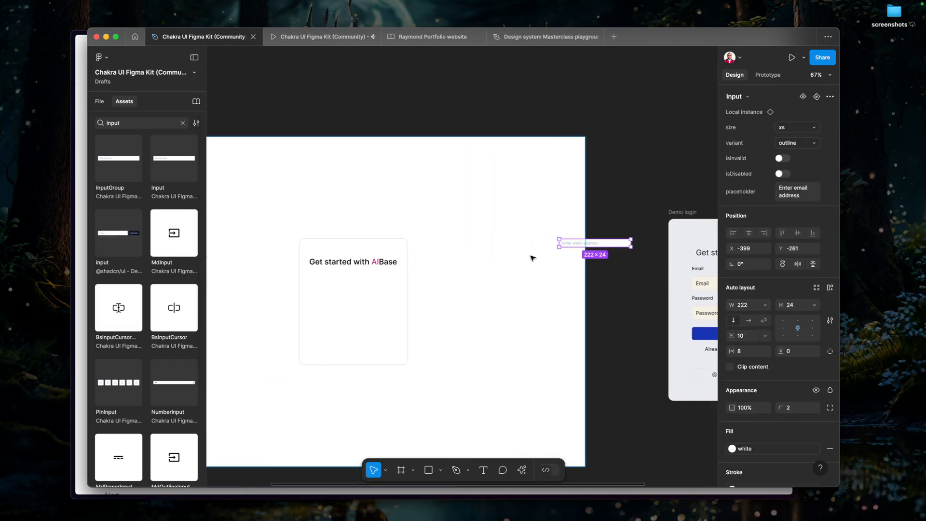
pyautogui.moveTo(597, 252); pyautogui.dragTo(454, 276)
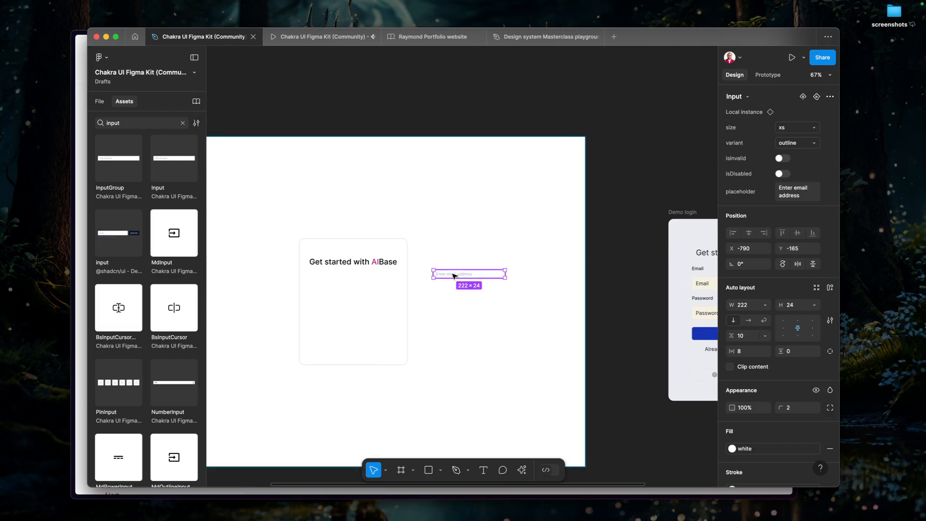
pyautogui.doubleClick(347, 271)
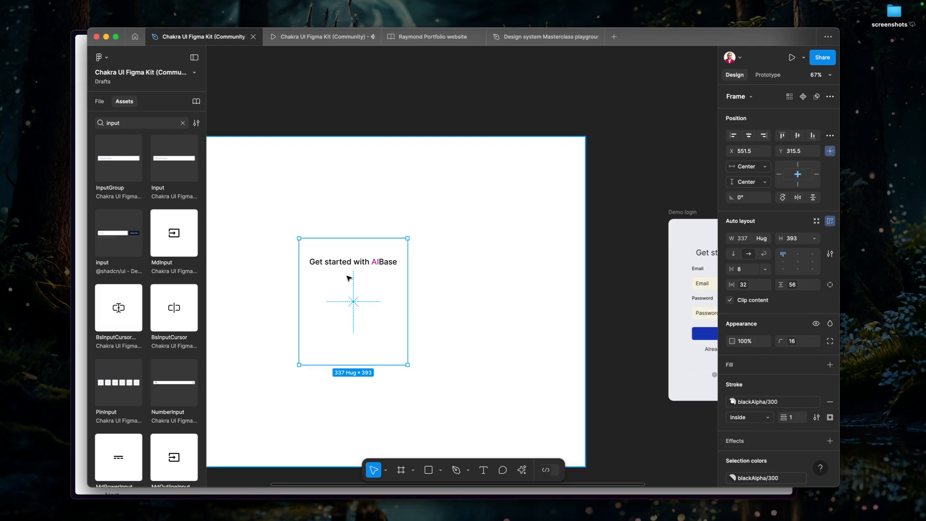
pyautogui.hotkey('ctrl', 'v')
pyautogui.press('Escape')
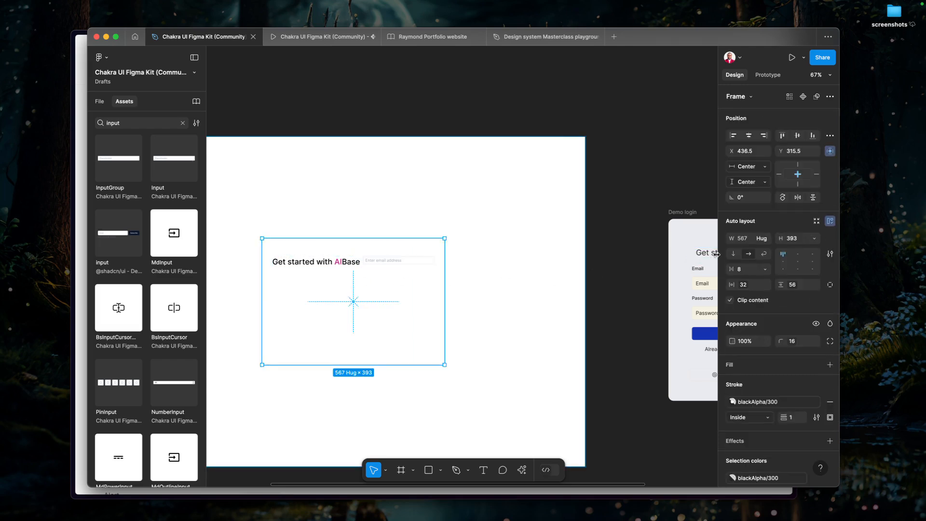
# Set the Box's auto layout direction to vertical and wrap the email Input in its own frame.
pyautogui.click(734, 253)
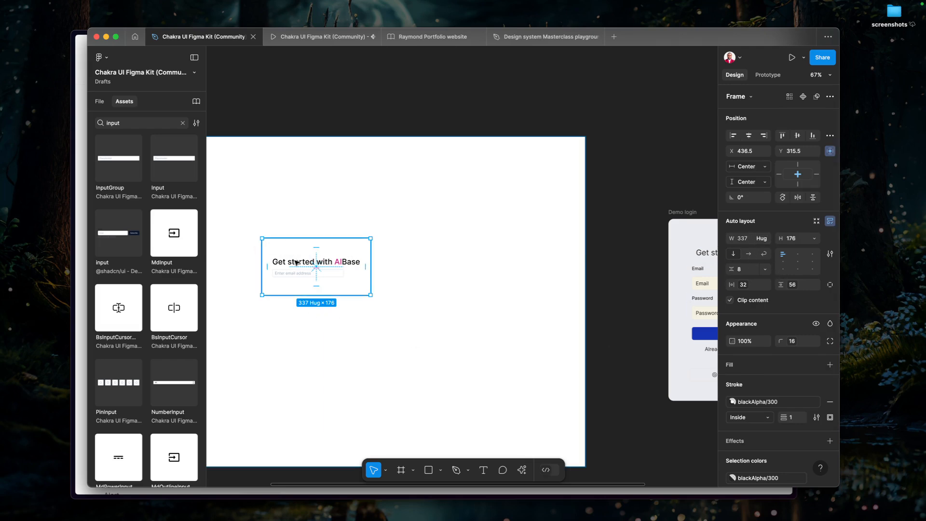
pyautogui.click(296, 276)
pyautogui.rightClick(298, 276)
pyautogui.moveTo(350, 326)
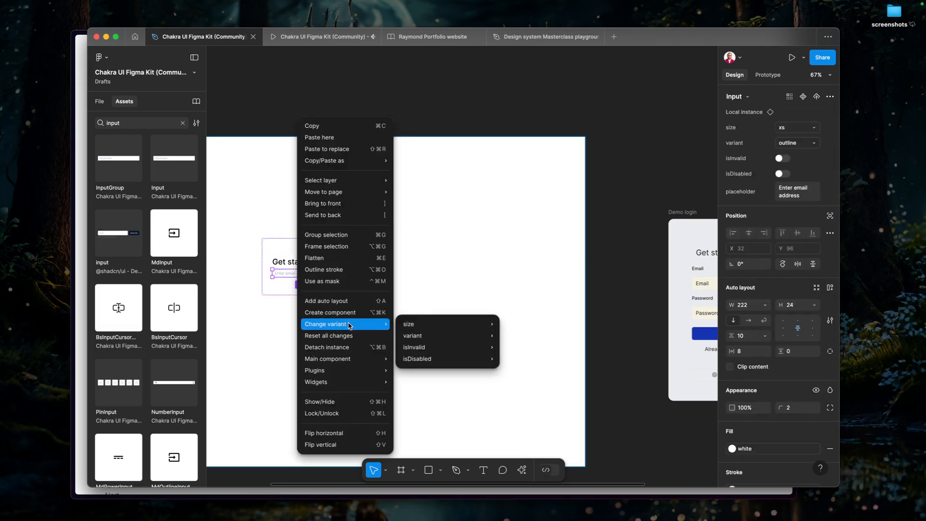
pyautogui.click(335, 248)
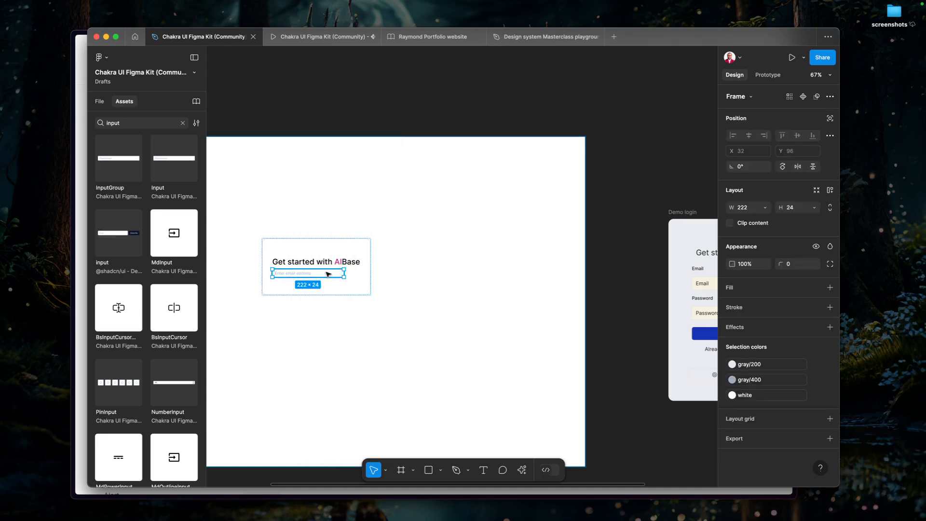
# Switch to the Chakra UI docs and examine the Flex and Stack layout components, comparing Stack with the email Input's wrapper frame.
pyautogui.click(81, 226)
pyautogui.click(213, 95)
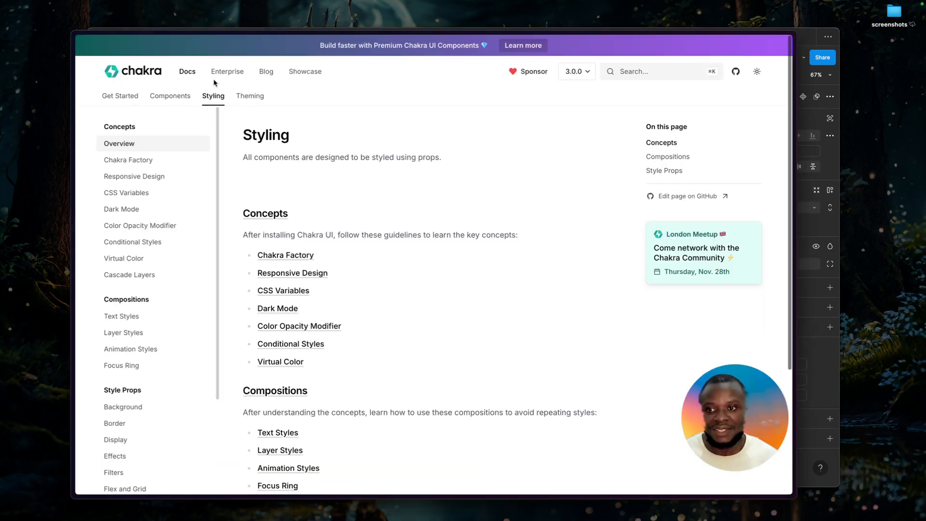
pyautogui.click(171, 96)
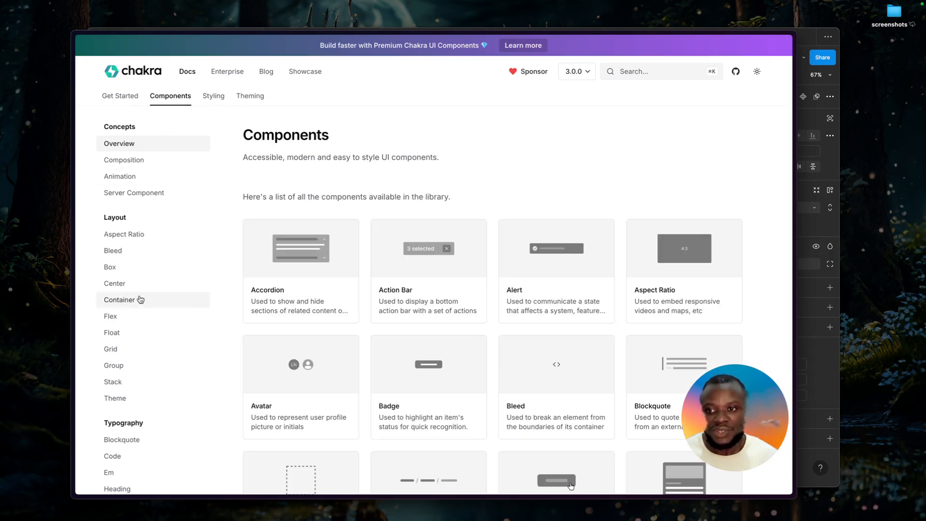
pyautogui.click(132, 317)
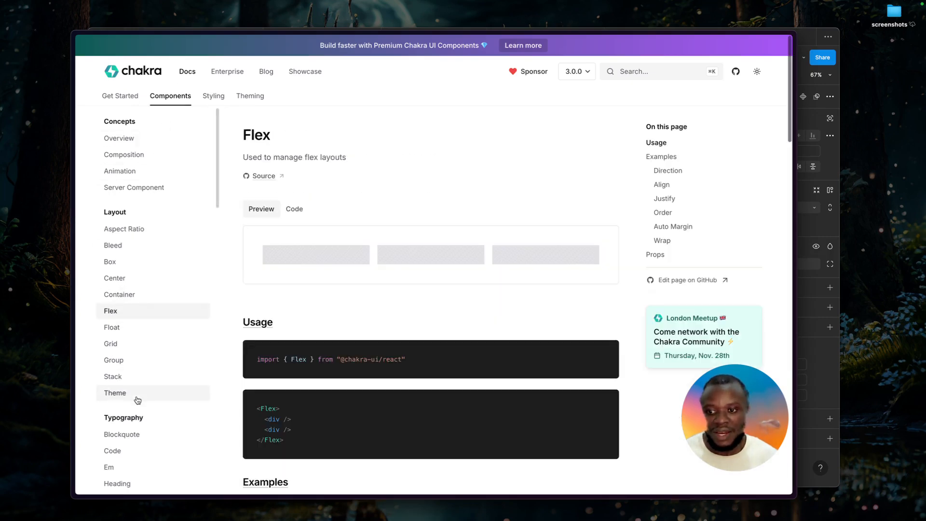
pyautogui.click(126, 378)
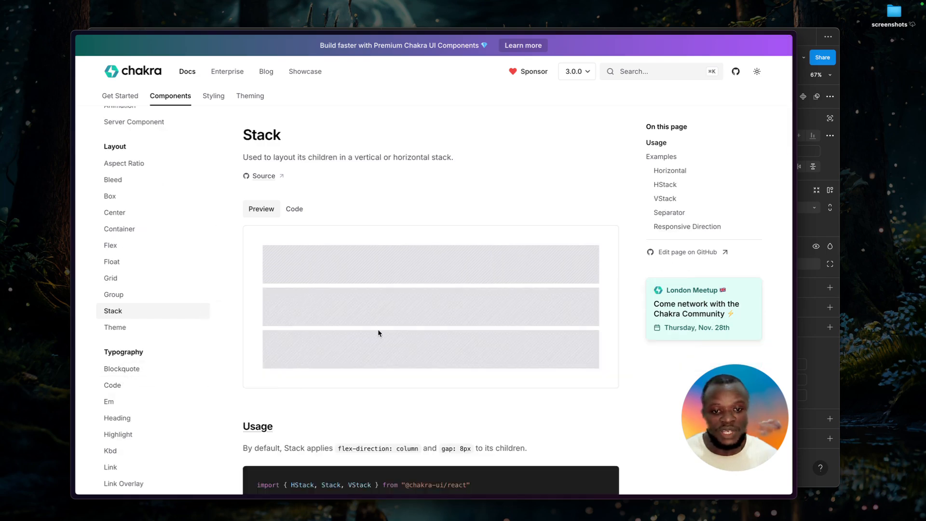
pyautogui.press('super+Tab')
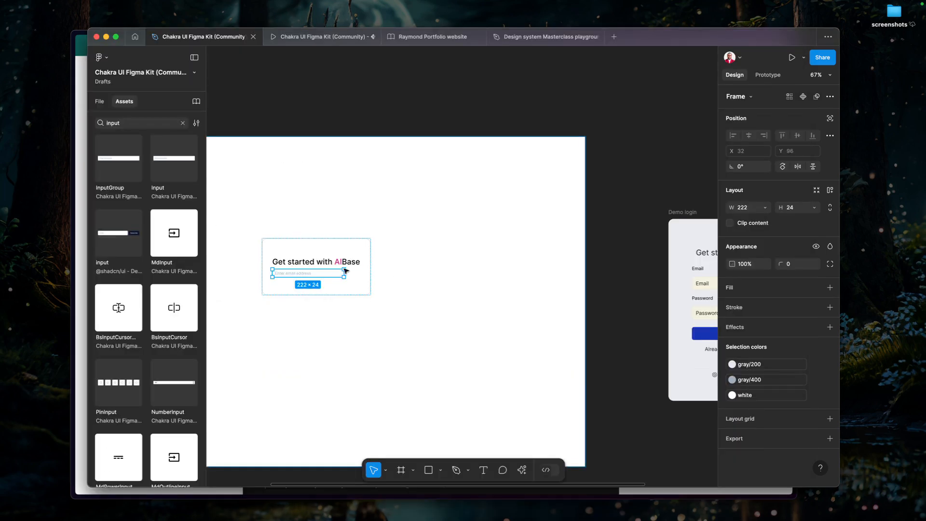
pyautogui.scroll(2, 293, 275)
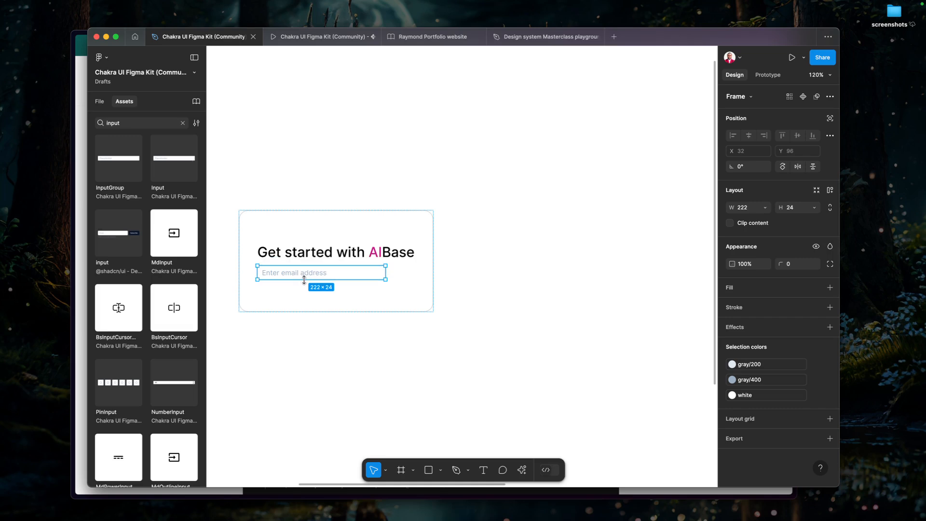
pyautogui.press('super+Tab')
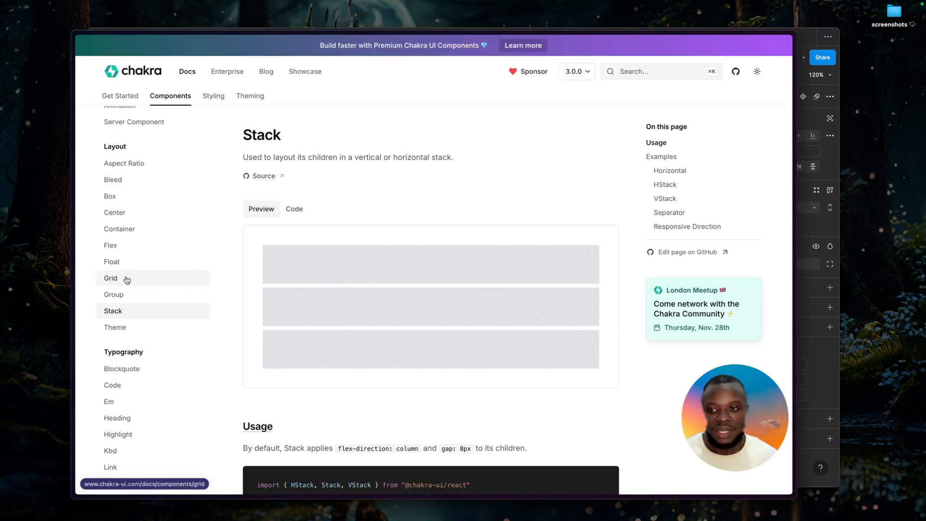
pyautogui.scroll(-10, 390, 344)
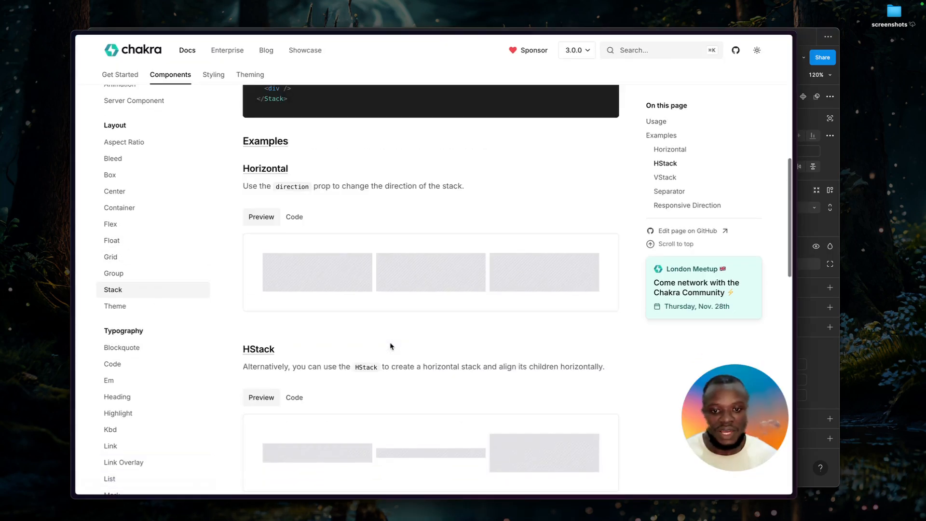
pyautogui.scroll(10, 391, 343)
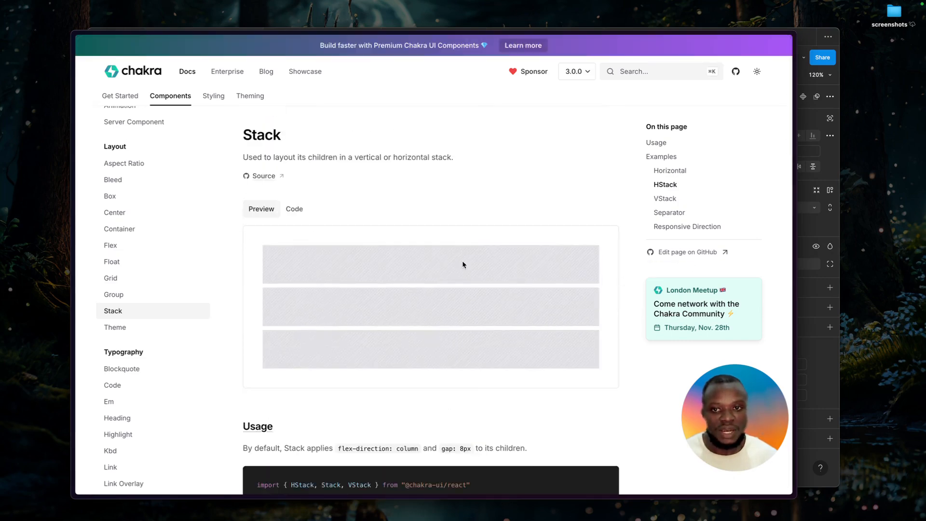
# Switch back to Figma and set the email Input's wrapper frame to fill the container width.
pyautogui.press('super+Tab')
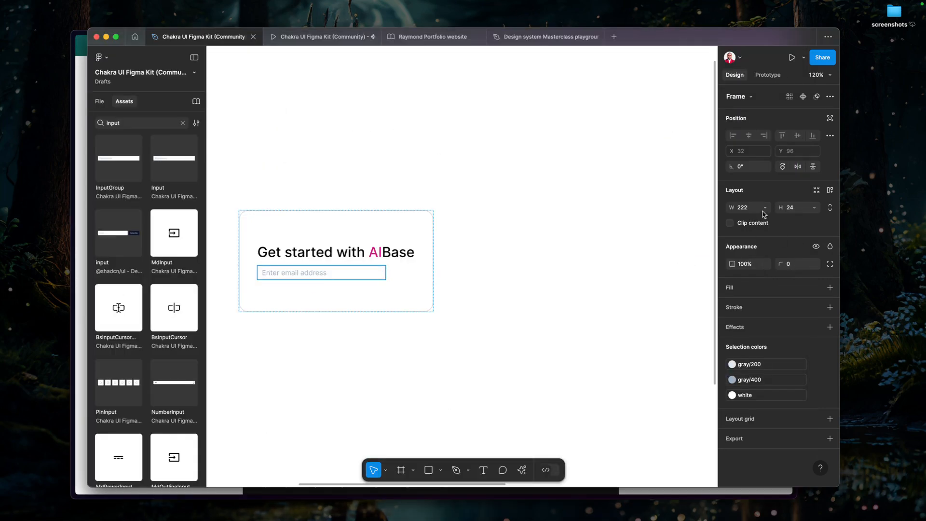
pyautogui.click(765, 208)
pyautogui.click(762, 219)
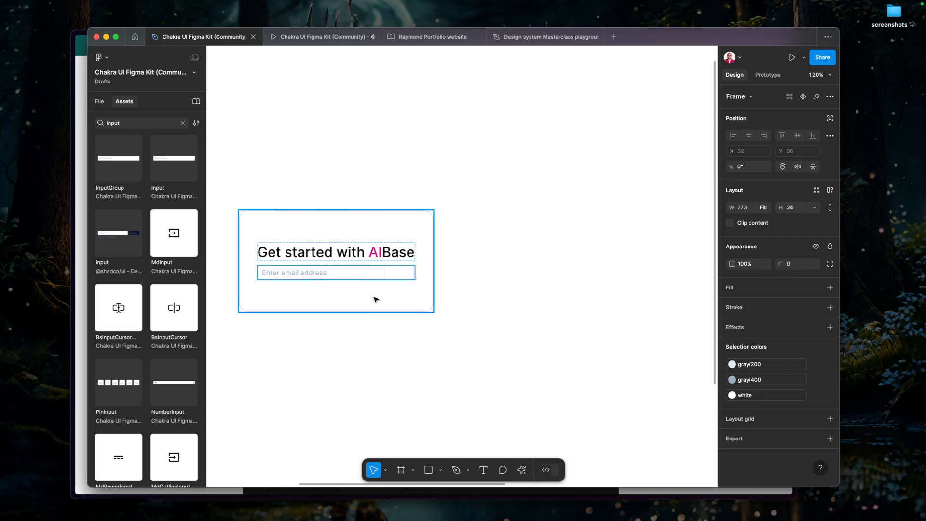
pyautogui.click(358, 274)
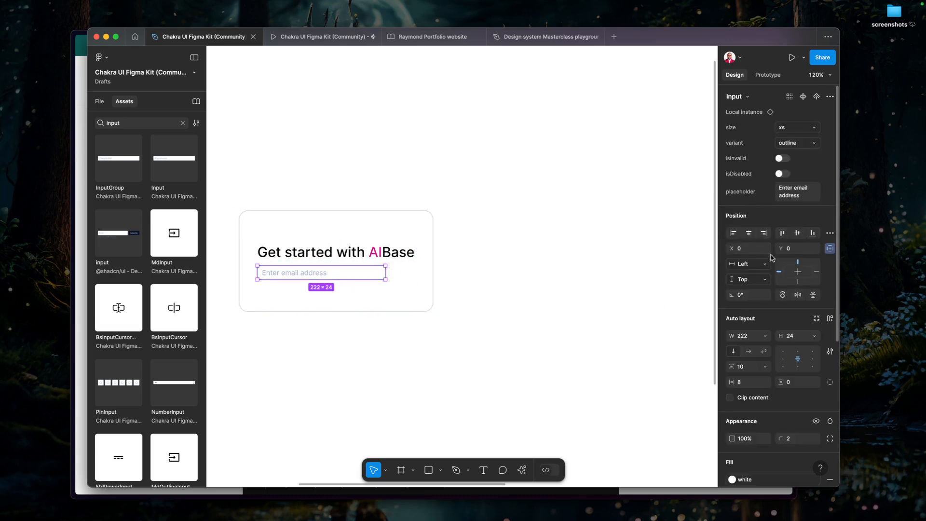
pyautogui.click(766, 337)
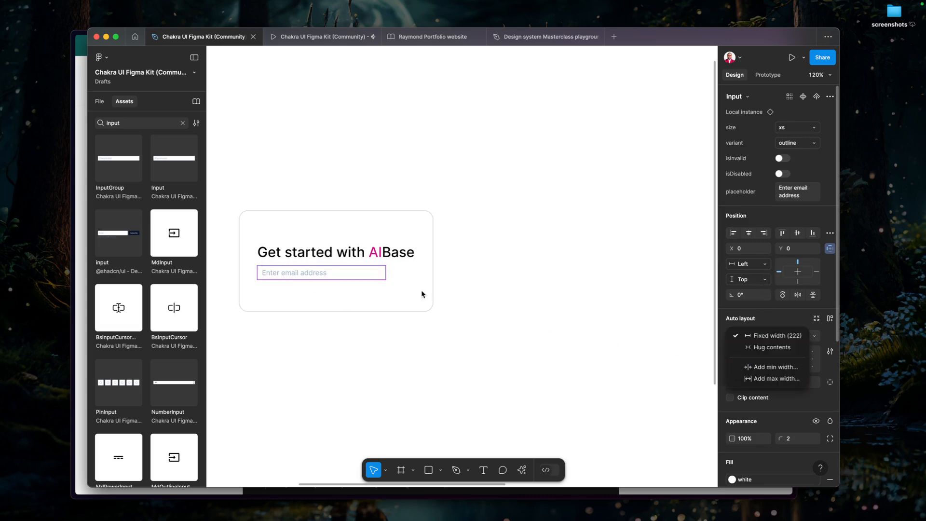
pyautogui.click(364, 291)
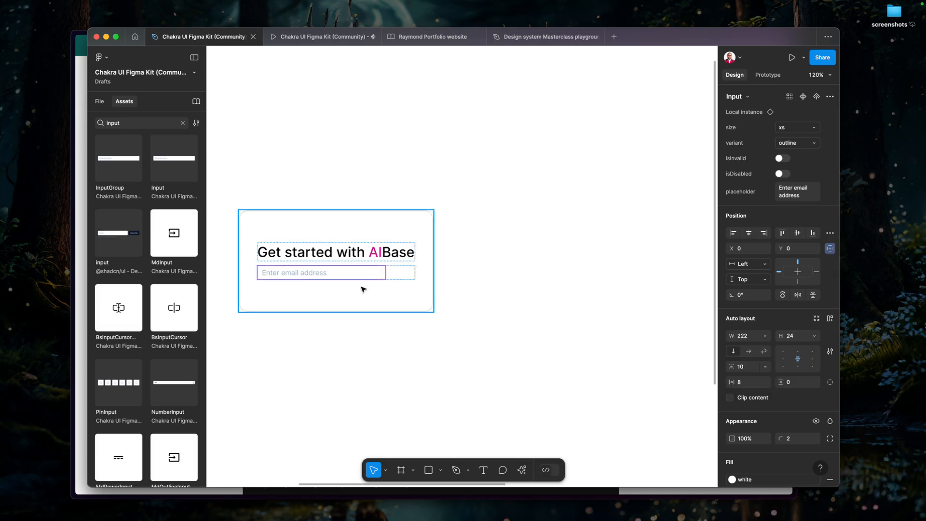
pyautogui.click(347, 253)
pyautogui.click(362, 283)
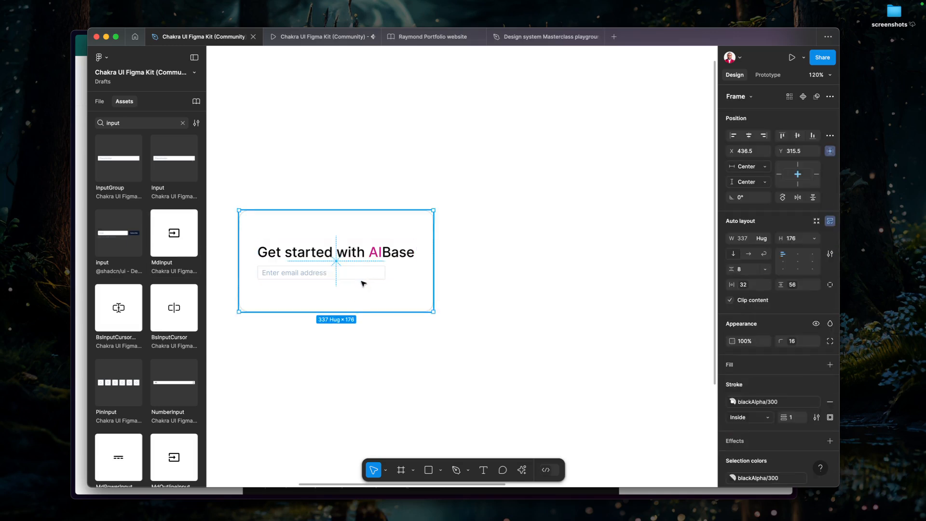
# Add auto layout to the wrapper frame around the email Input and select the Input inside it.
pyautogui.click(367, 275)
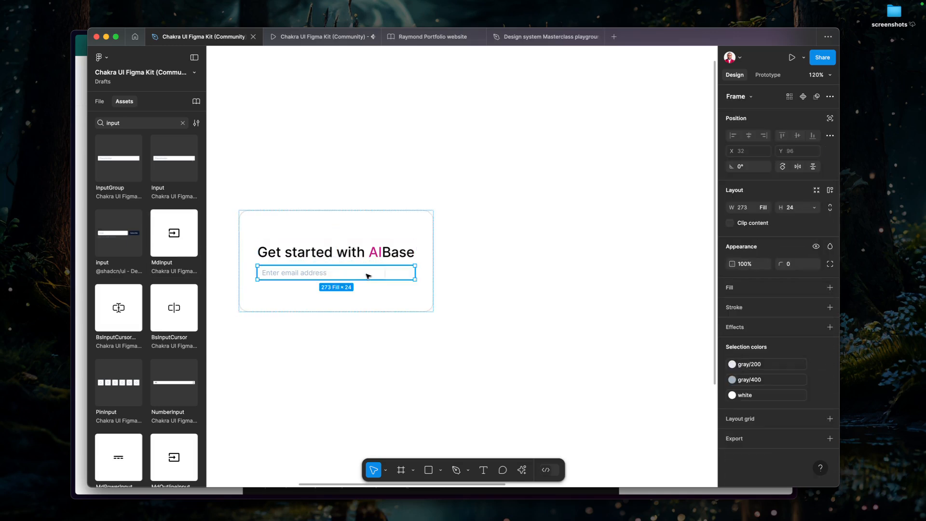
pyautogui.click(828, 191)
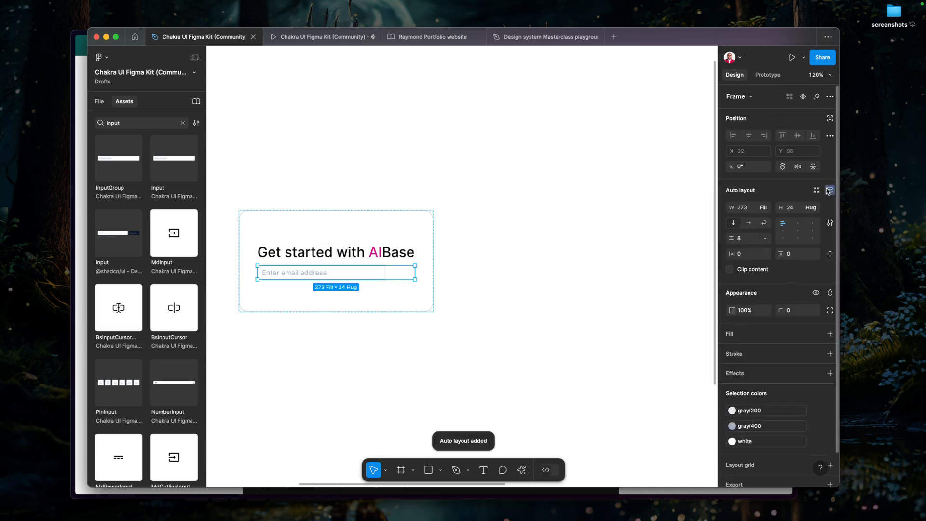
pyautogui.click(336, 275)
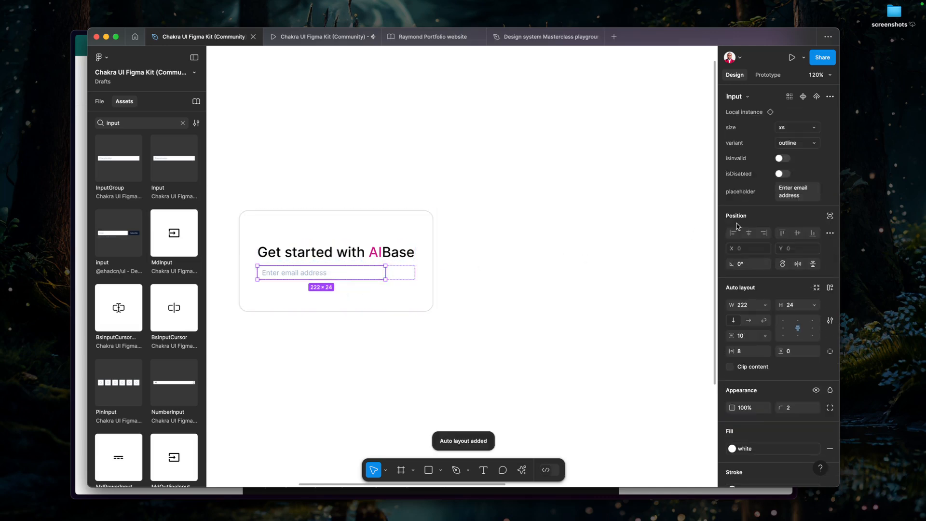
# Set the email Input's width to fill its wrapper frame.
pyautogui.click(763, 306)
pyautogui.click(772, 327)
pyautogui.click(453, 294)
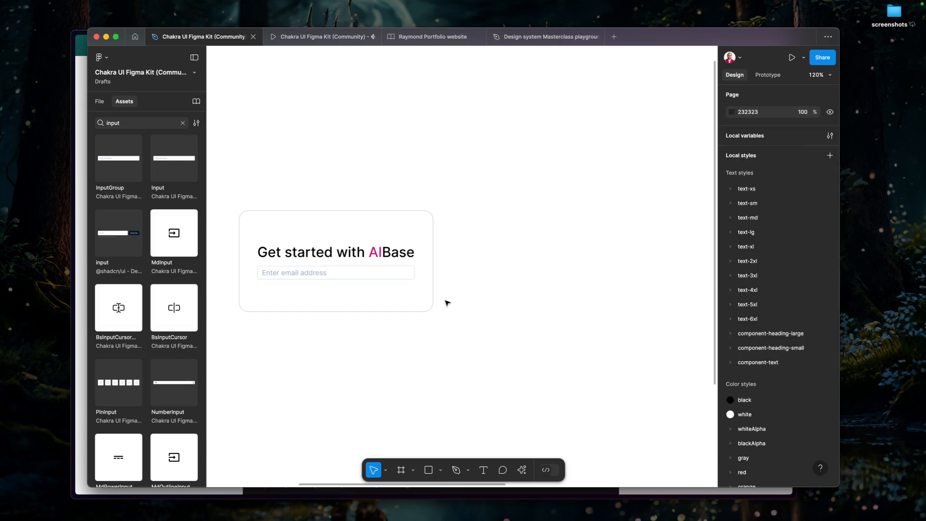
# Set the email Input's size property to lg.
pyautogui.click(345, 276)
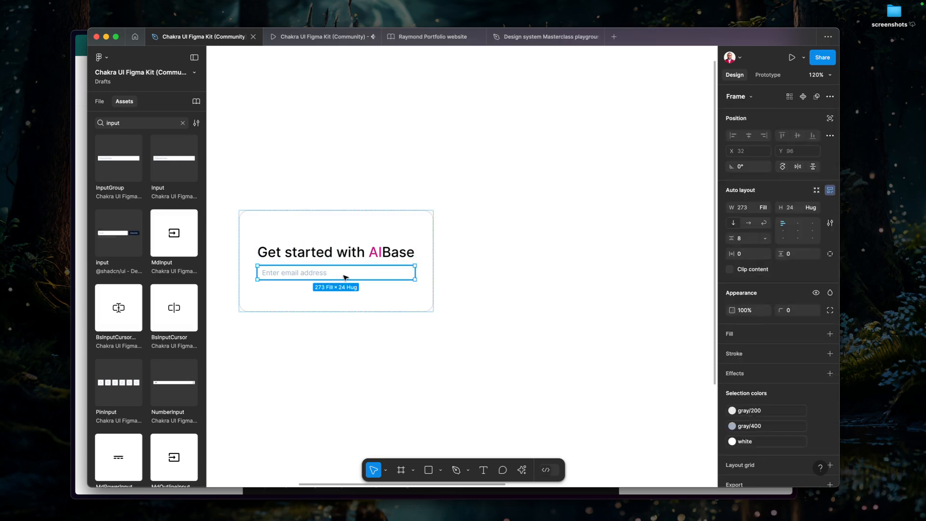
pyautogui.click(345, 277)
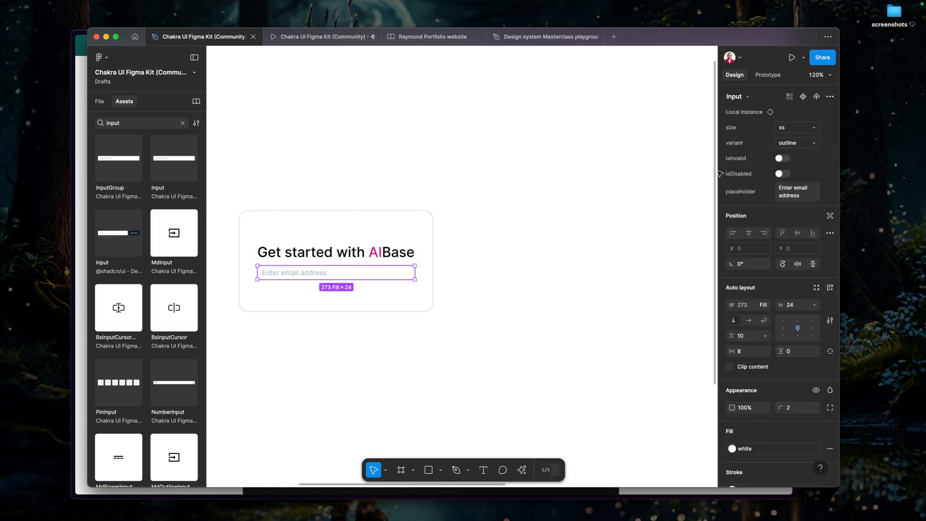
pyautogui.click(781, 128)
pyautogui.click(764, 139)
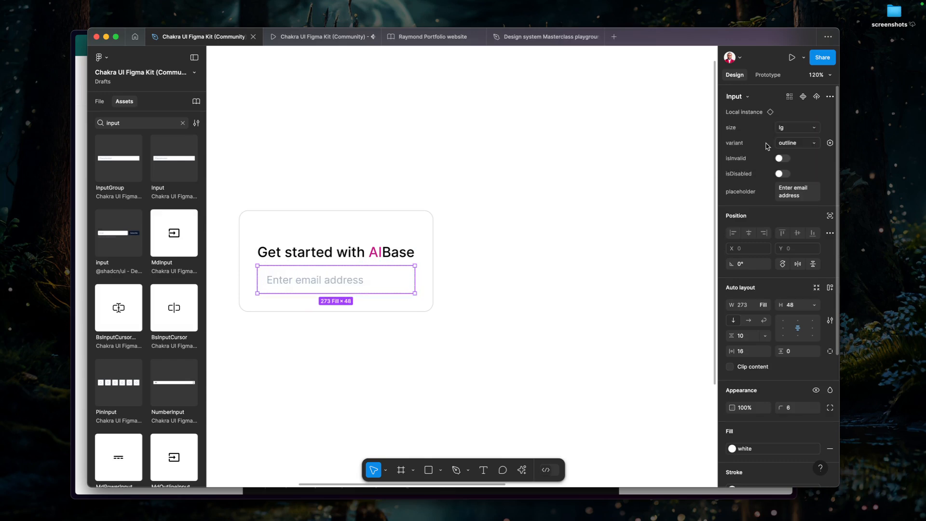
# Try the filled variant on the email Input, undo it, and reselect the Input's wrapper frame.
pyautogui.click(794, 145)
pyautogui.click(756, 155)
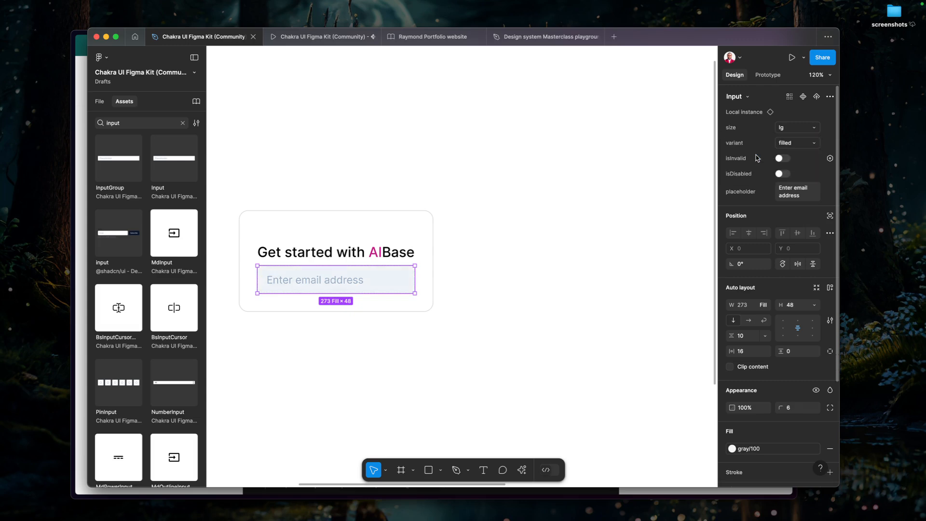
pyautogui.click(552, 246)
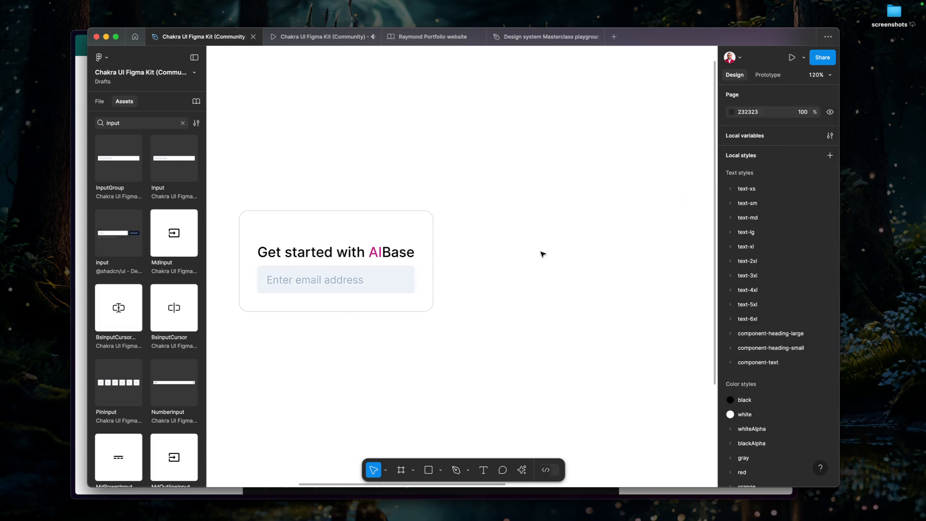
pyautogui.press('super+z')
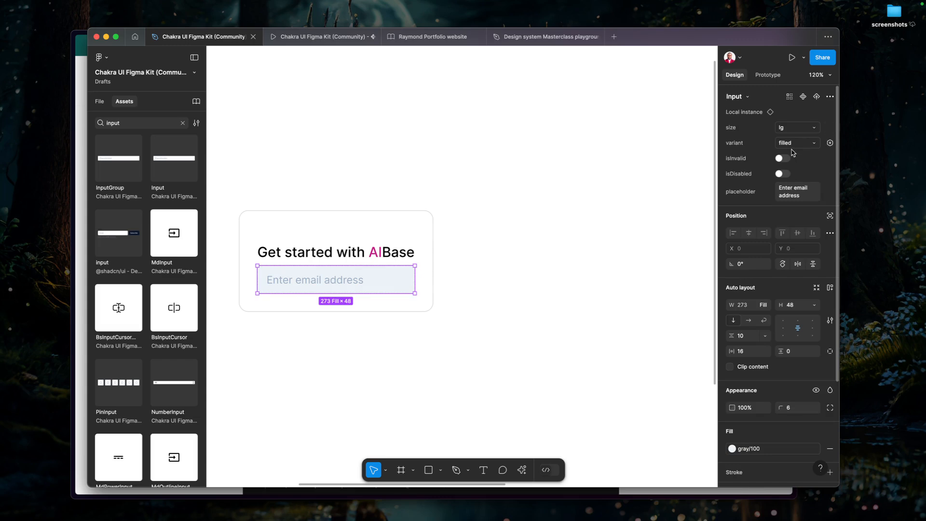
pyautogui.press('super+z')
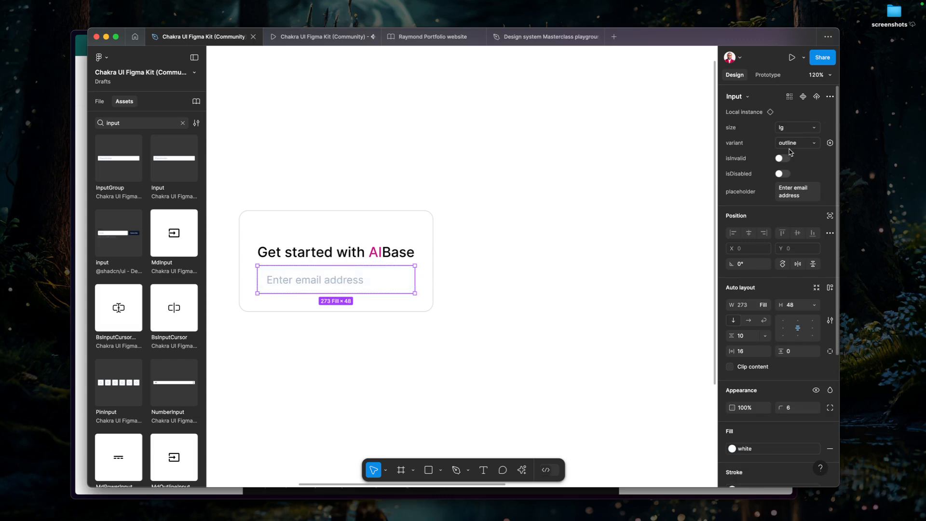
pyautogui.click(429, 259)
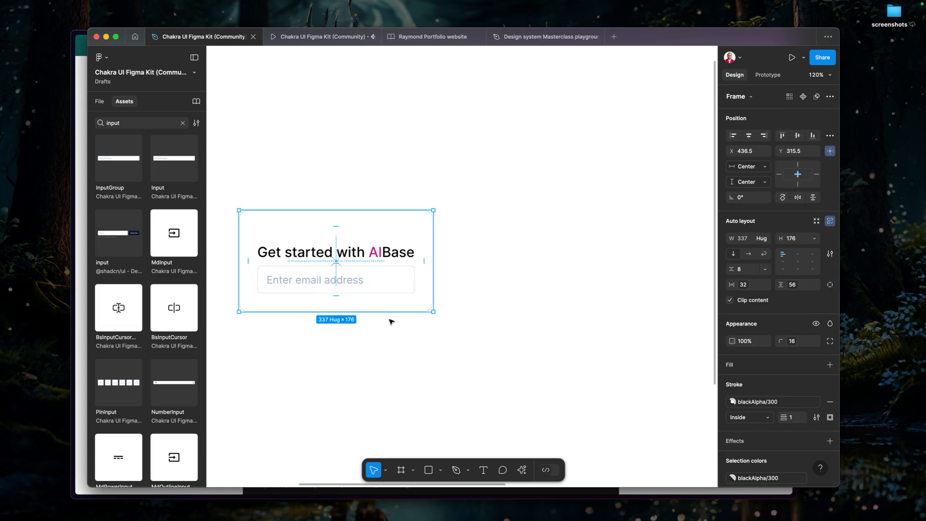
pyautogui.click(365, 288)
# Switch to the Chakra UI docs, look through the components list and open the Input component's page.
pyautogui.press('super+Tab')
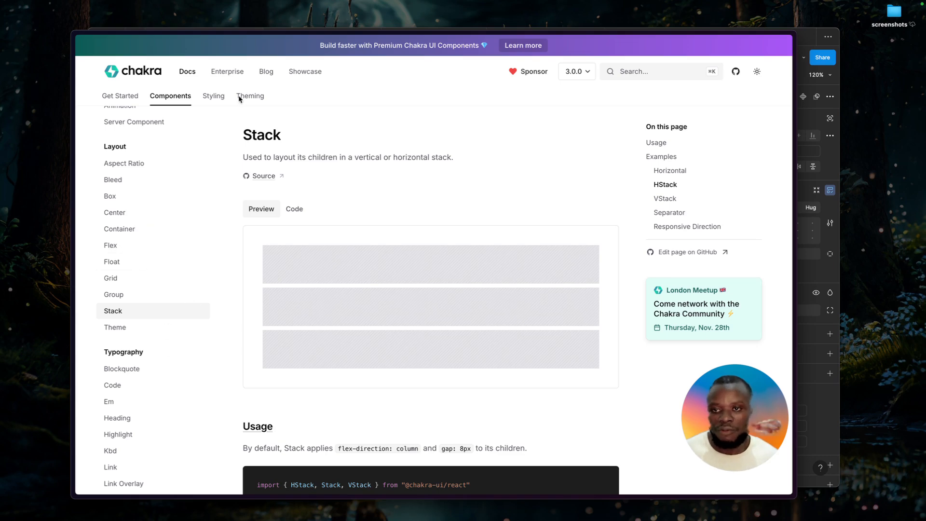
pyautogui.click(187, 97)
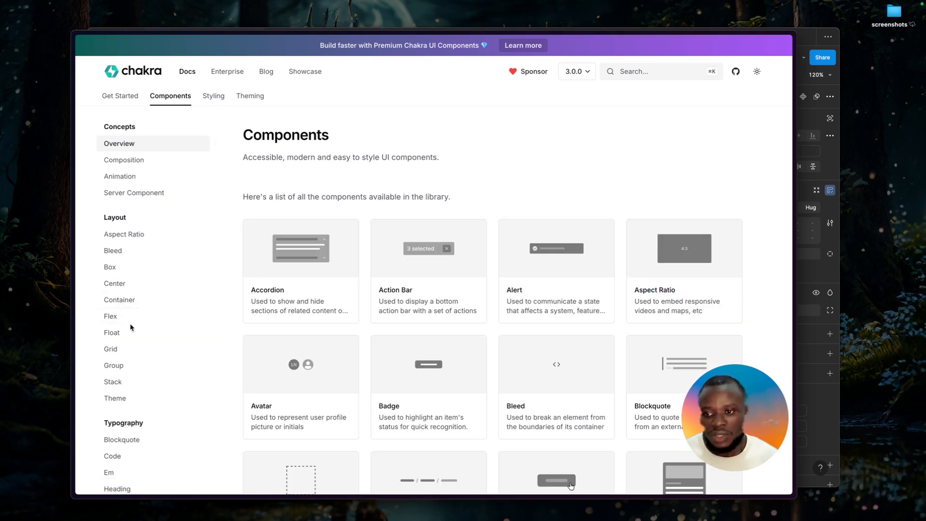
pyautogui.scroll(-5, 131, 328)
pyautogui.scroll(-9, 132, 328)
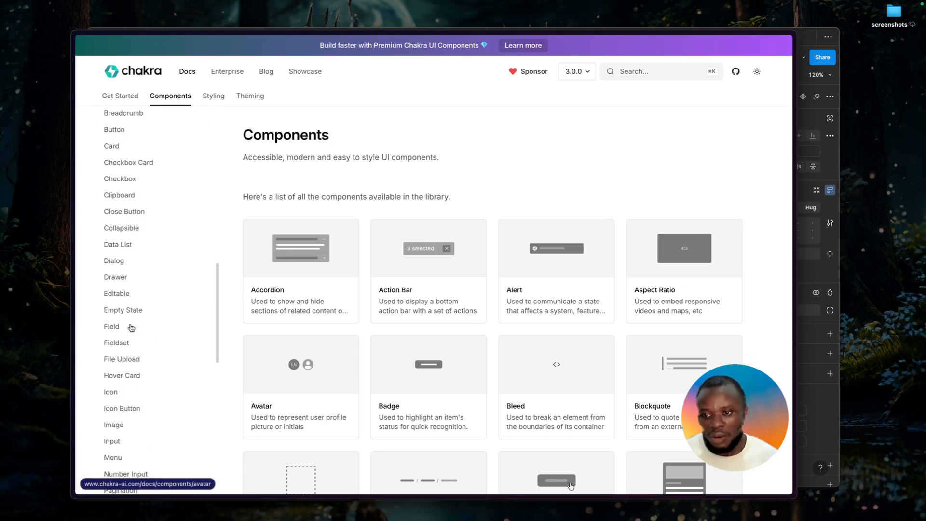
pyautogui.scroll(-6, 131, 328)
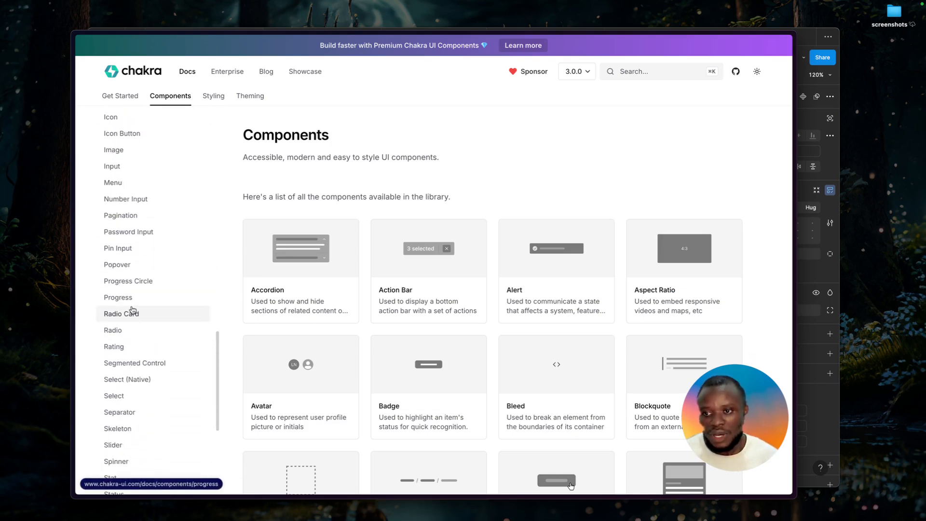
pyautogui.scroll(-7, 133, 311)
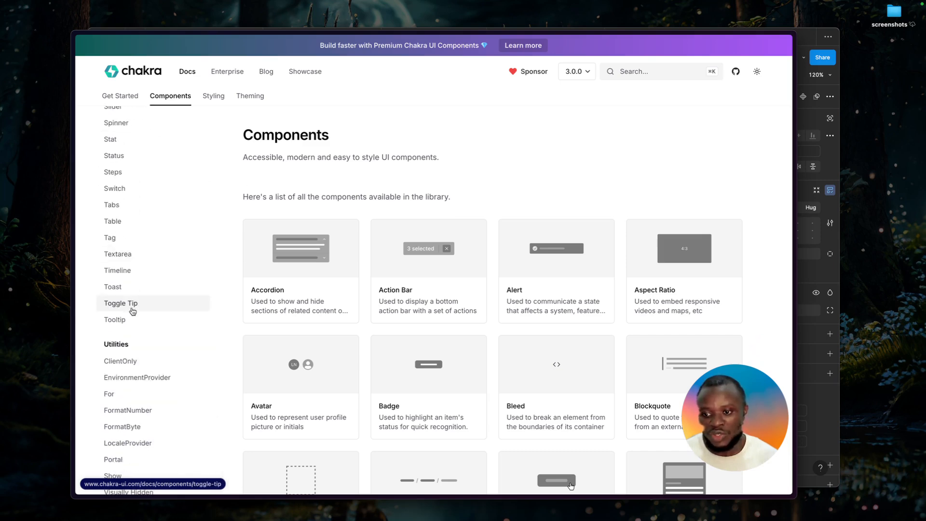
pyautogui.scroll(1, 168, 223)
pyautogui.scroll(5, 169, 223)
pyautogui.scroll(3, 168, 223)
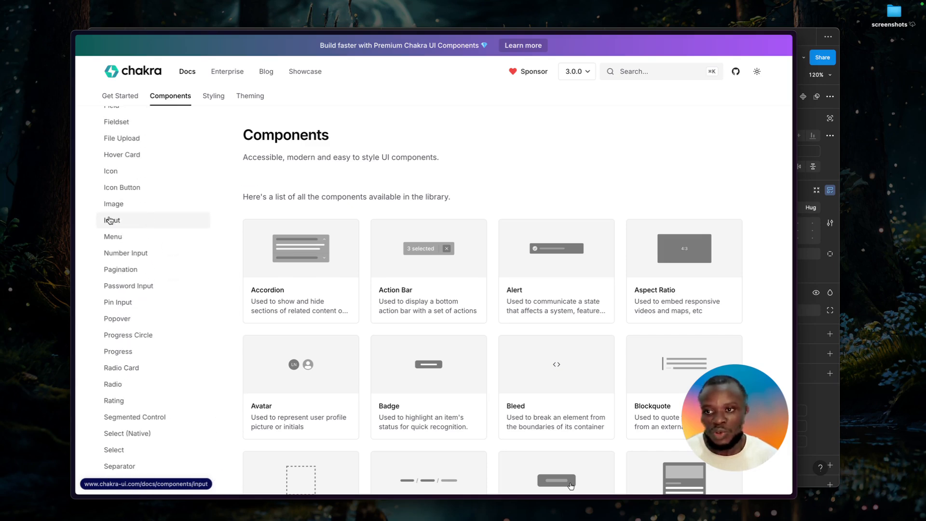
pyautogui.click(110, 220)
# Examine the Input page's variants and sizes, and read the Helper Text example's code for how Field wraps the Input.
pyautogui.scroll(-7, 297, 273)
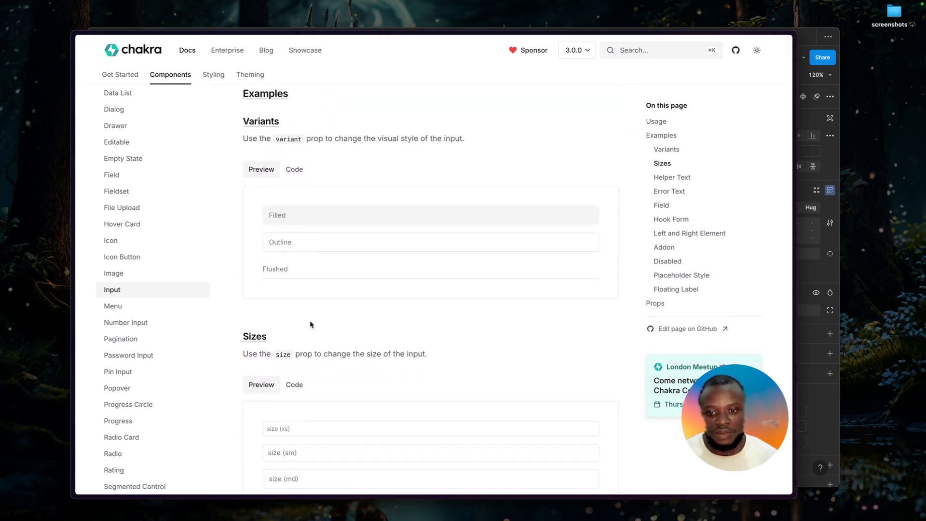
pyautogui.scroll(-10, 310, 324)
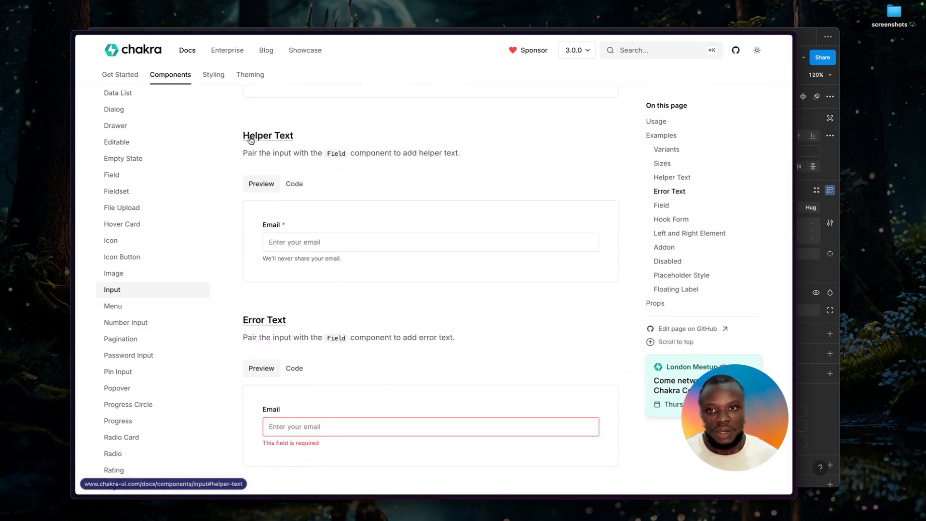
pyautogui.scroll(1, 251, 140)
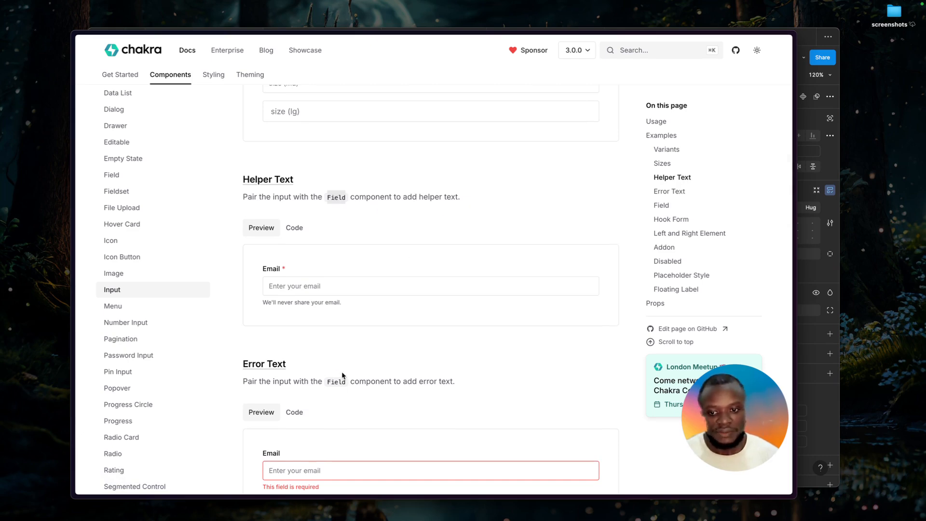
pyautogui.click(291, 229)
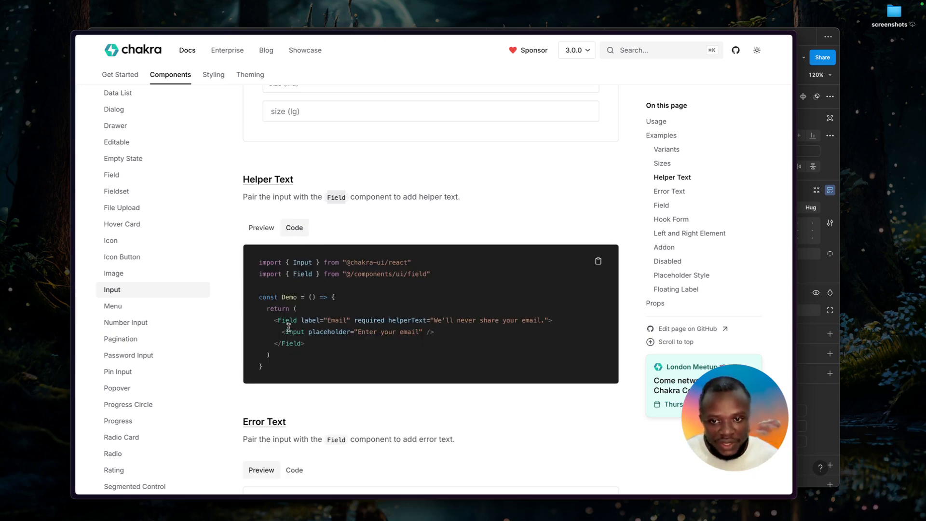
pyautogui.moveTo(278, 322); pyautogui.dragTo(291, 323)
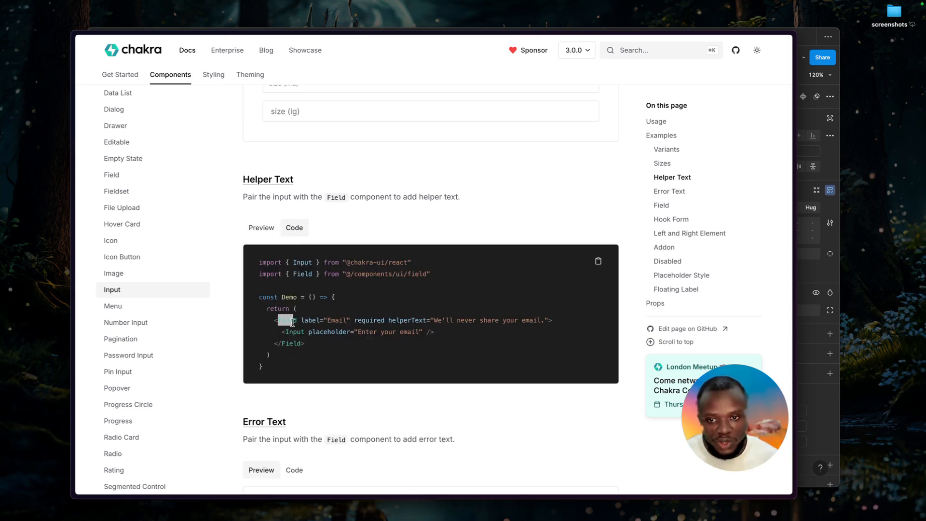
pyautogui.click(330, 321)
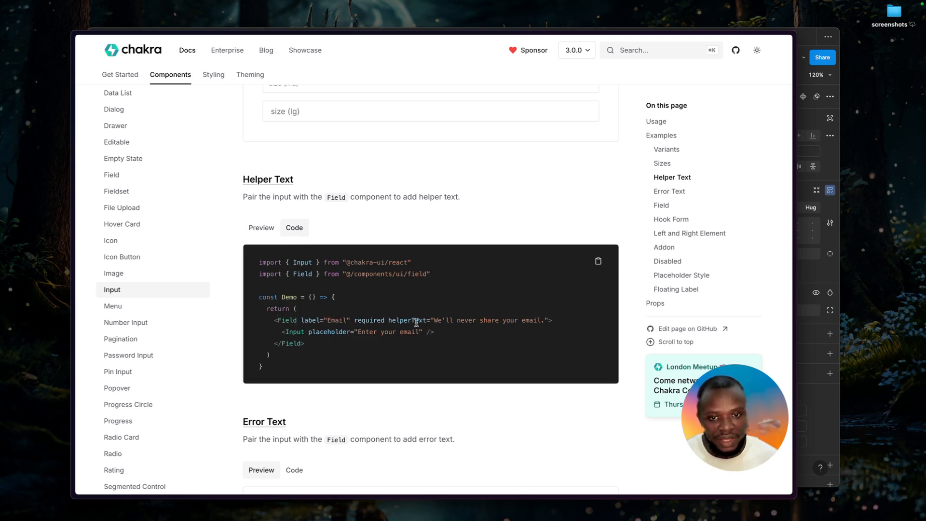
pyautogui.moveTo(402, 321); pyautogui.dragTo(451, 320)
pyautogui.click(478, 319)
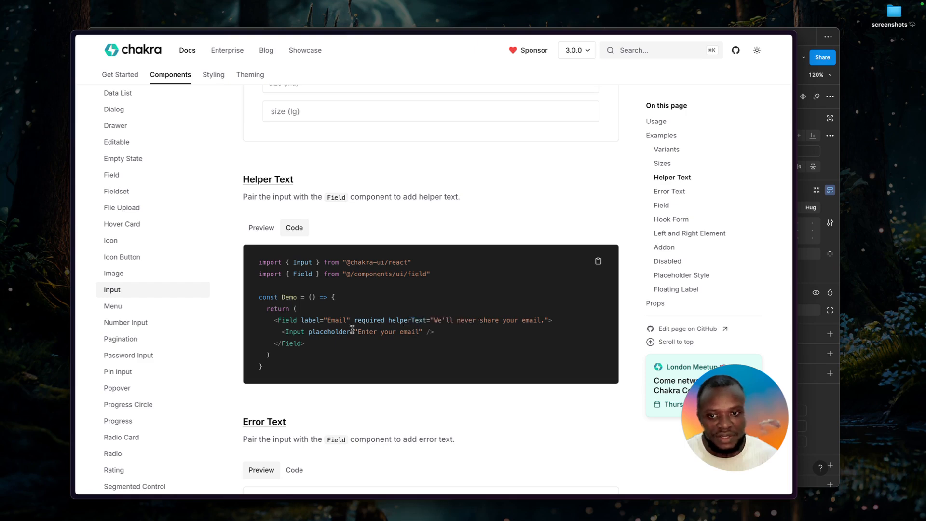
pyautogui.moveTo(279, 331); pyautogui.dragTo(308, 332)
pyautogui.click(306, 332)
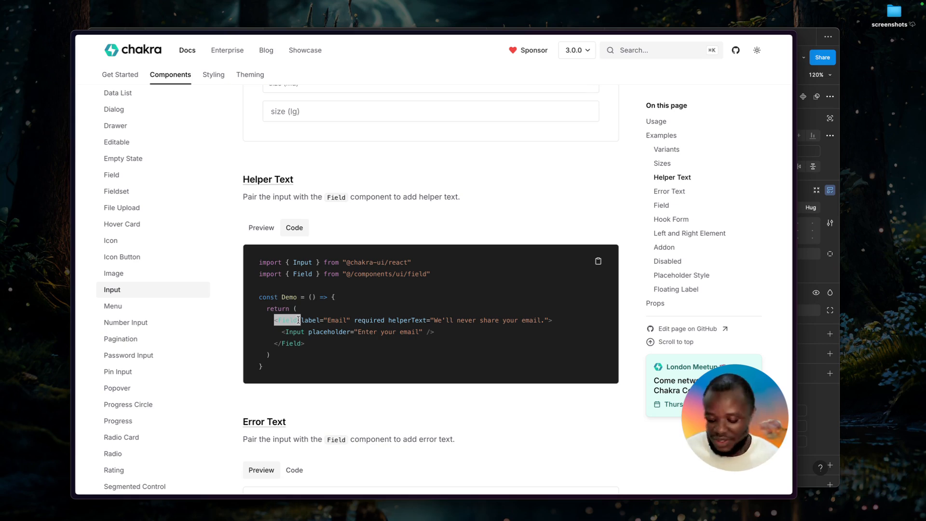
# Switch back to Figma, show the file's layers and enlarge the layer list.
pyautogui.press('super+Tab')
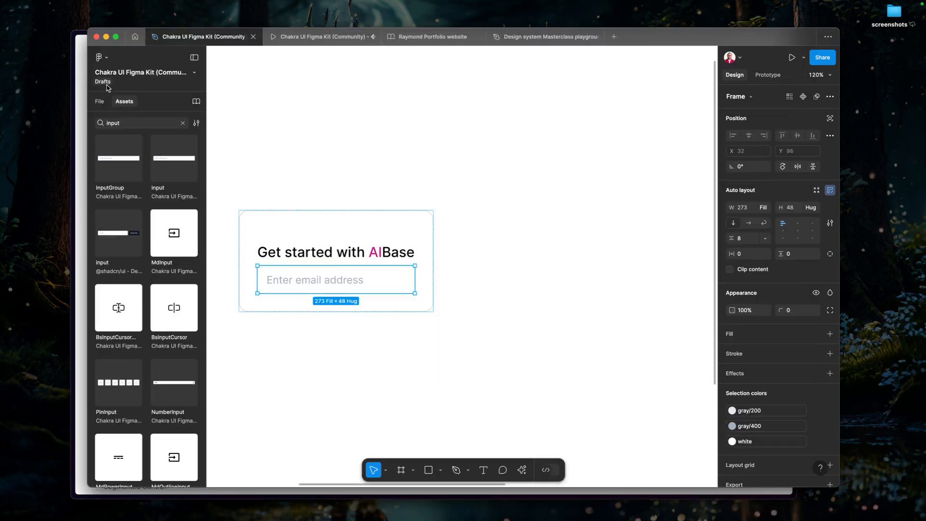
pyautogui.click(101, 101)
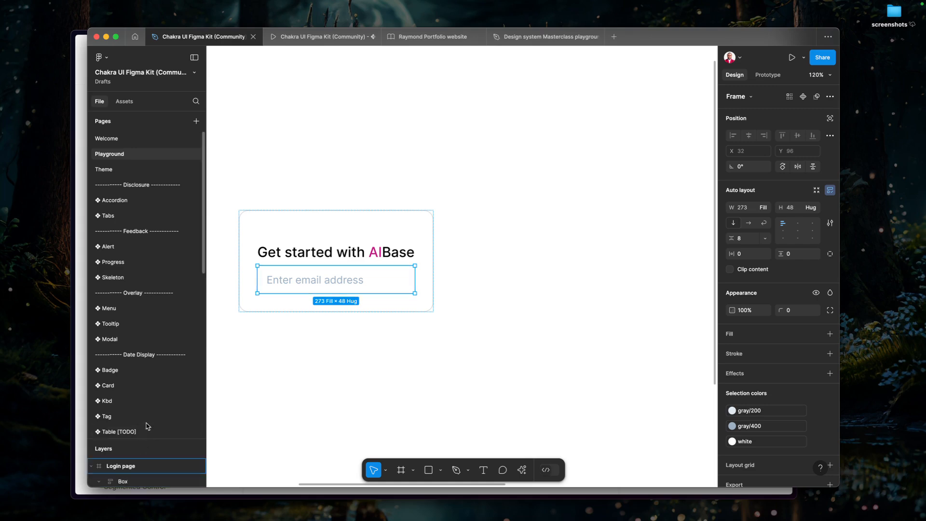
pyautogui.scroll(-10, 151, 427)
pyautogui.moveTo(151, 439); pyautogui.dragTo(151, 194)
# Apply the 24 spacing variable to the vertical gap of the Box.
pyautogui.click(309, 248)
pyautogui.click(308, 291)
pyautogui.click(288, 230)
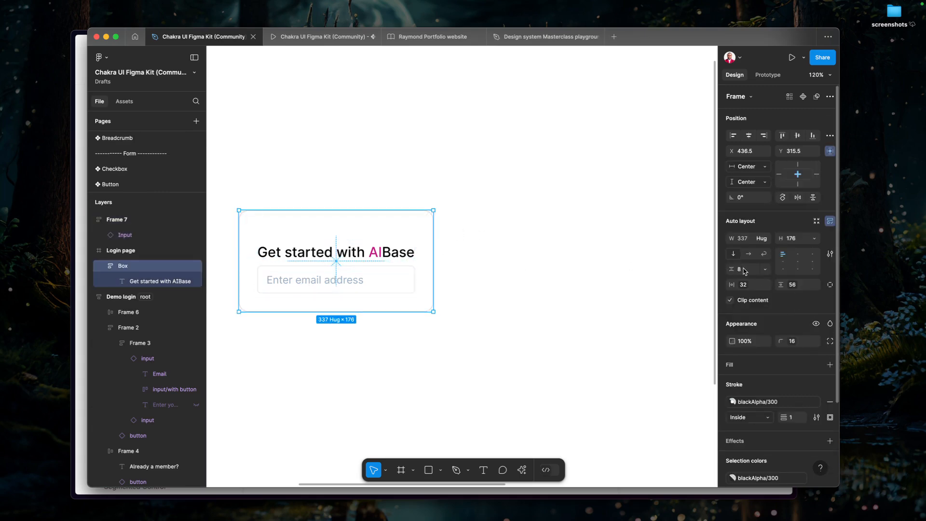
pyautogui.click(765, 270)
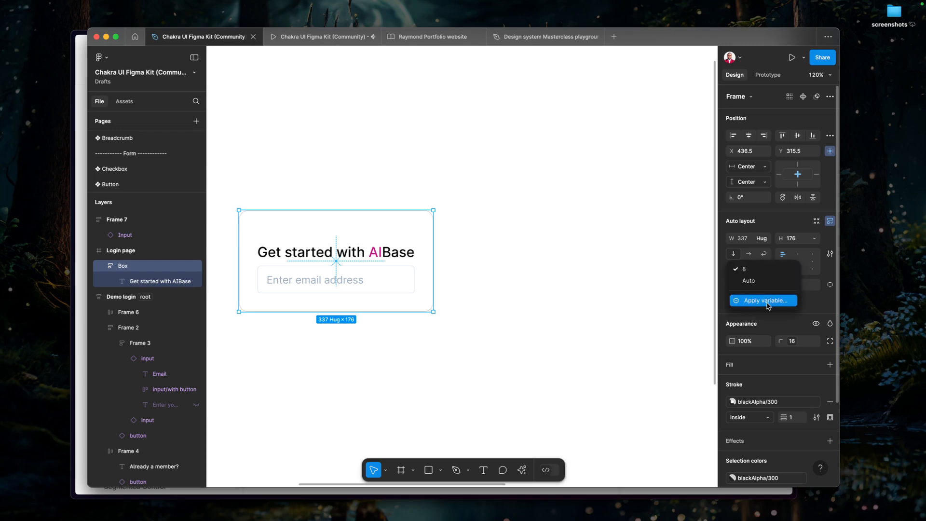
pyautogui.click(768, 305)
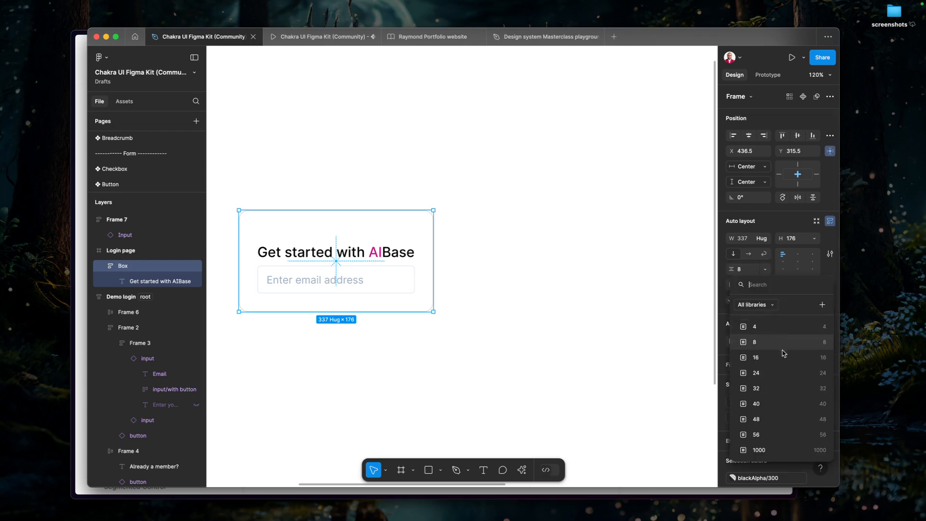
pyautogui.click(781, 374)
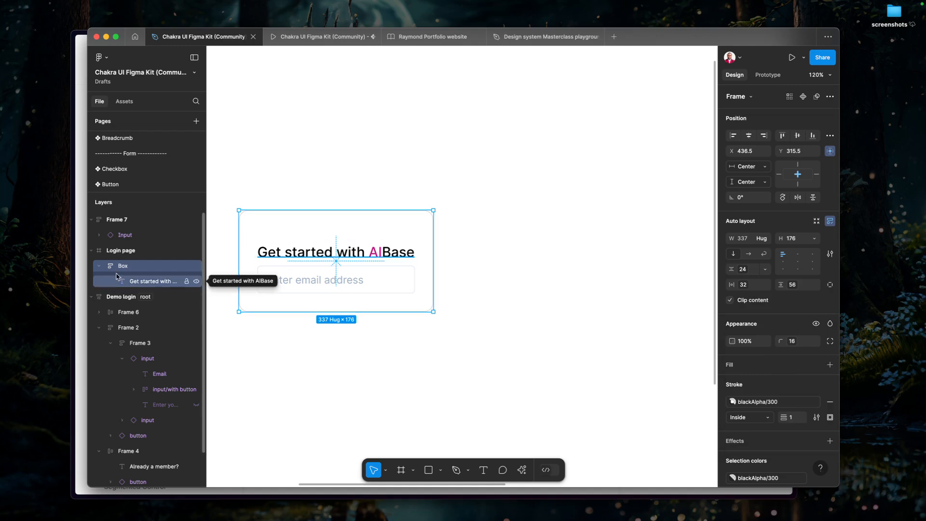
# Move the email Input's wrapper frame into the Box, below the heading, by cutting and pasting it.
pyautogui.click(378, 293)
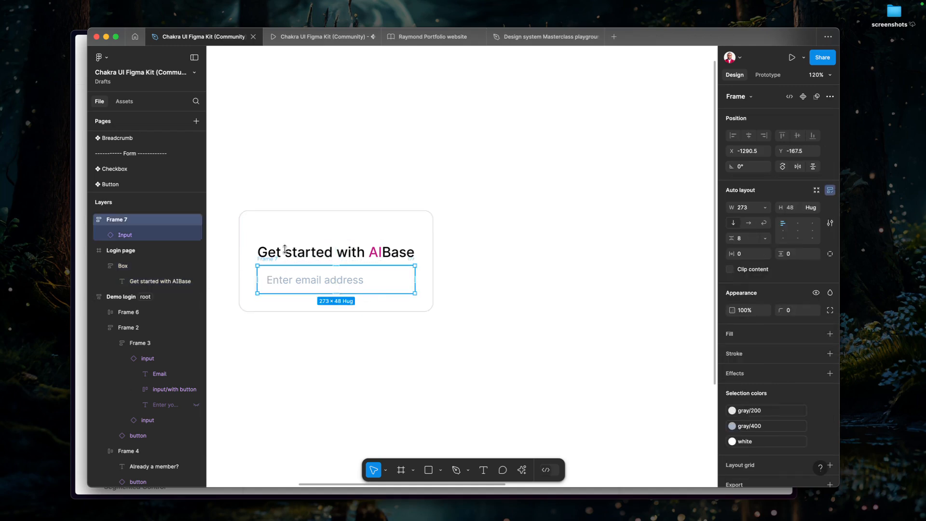
pyautogui.press('super+x')
pyautogui.click(271, 226)
pyautogui.press('super+v')
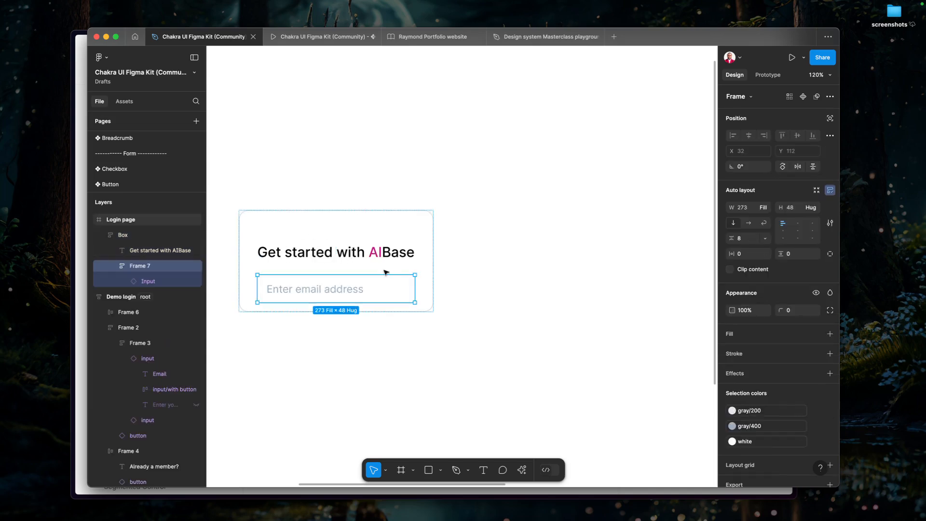
# Rename the email Input's wrapper frame as Field.
pyautogui.doubleClick(136, 270)
pyautogui.write('Field')
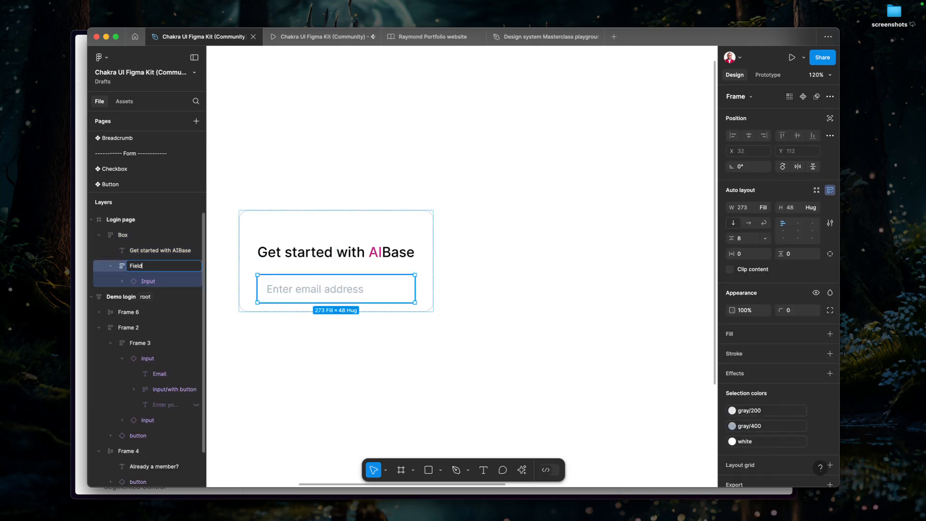
pyautogui.press('Return')
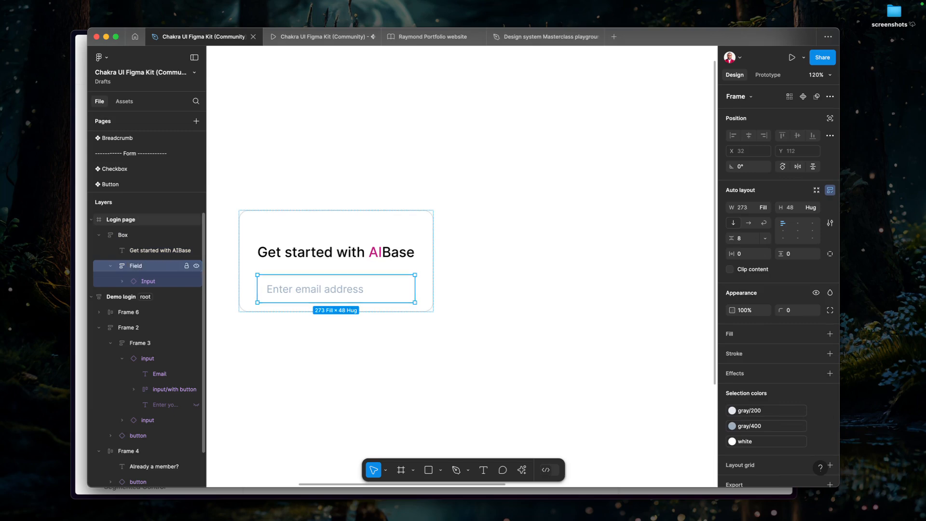
# Switch to the Chakra UI Input documentation and examine its Error Text, Field, Hook Form, Addon and Disabled examples.
pyautogui.press('super+Tab')
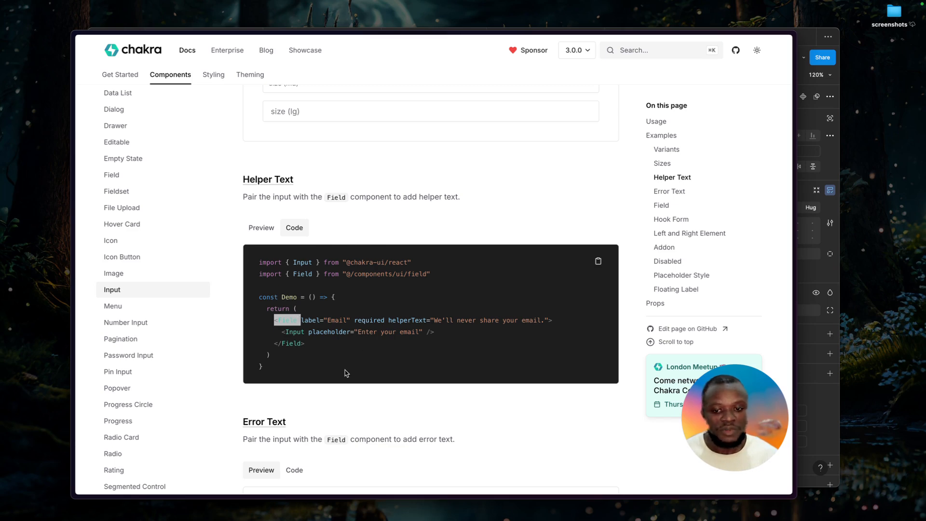
pyautogui.scroll(-3, 345, 372)
pyautogui.scroll(-15, 350, 371)
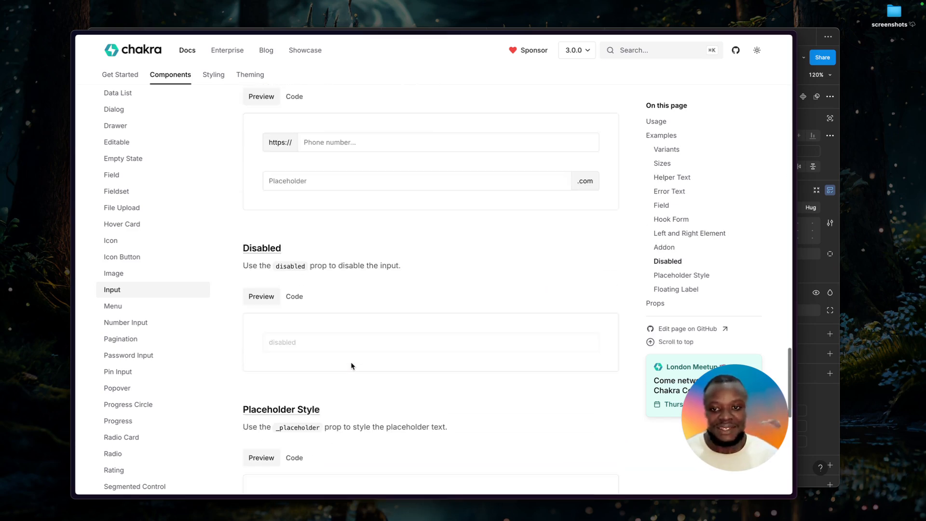
pyautogui.scroll(8, 352, 365)
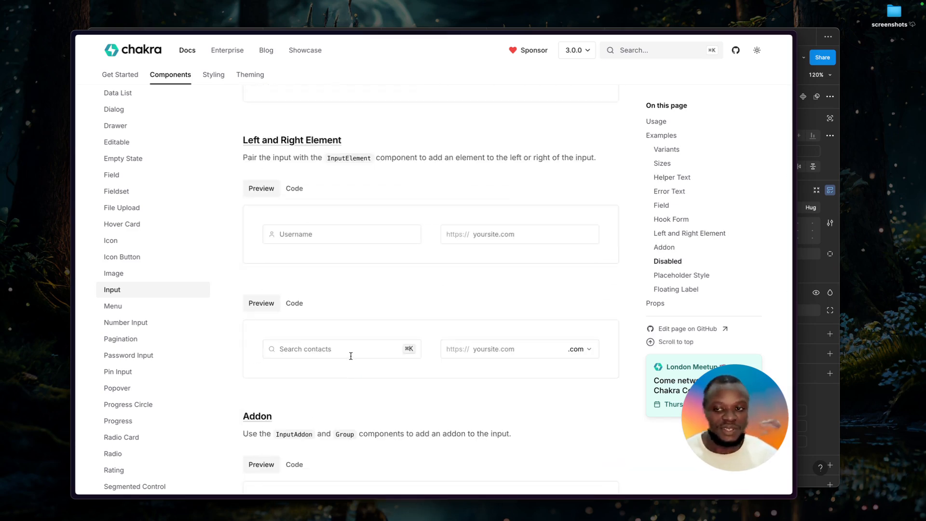
pyautogui.scroll(-3, 355, 356)
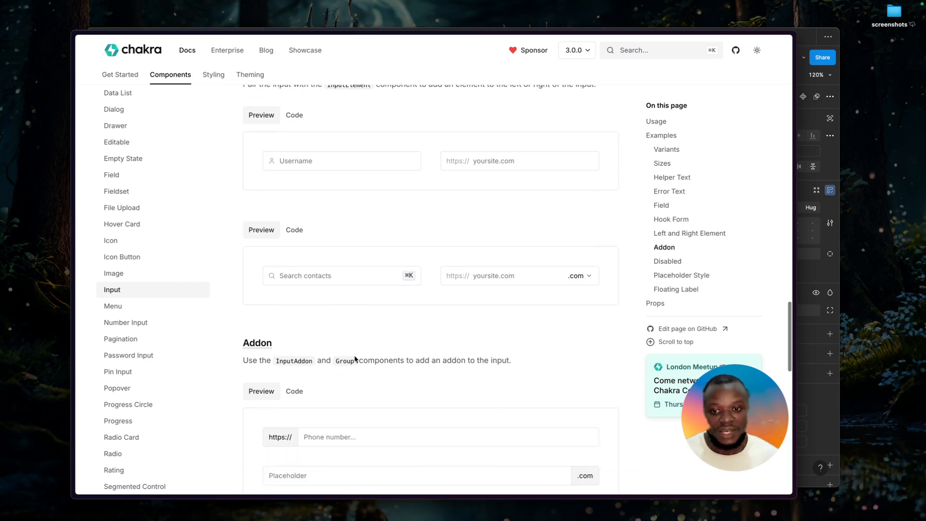
pyautogui.scroll(5, 355, 359)
pyautogui.scroll(8, 355, 360)
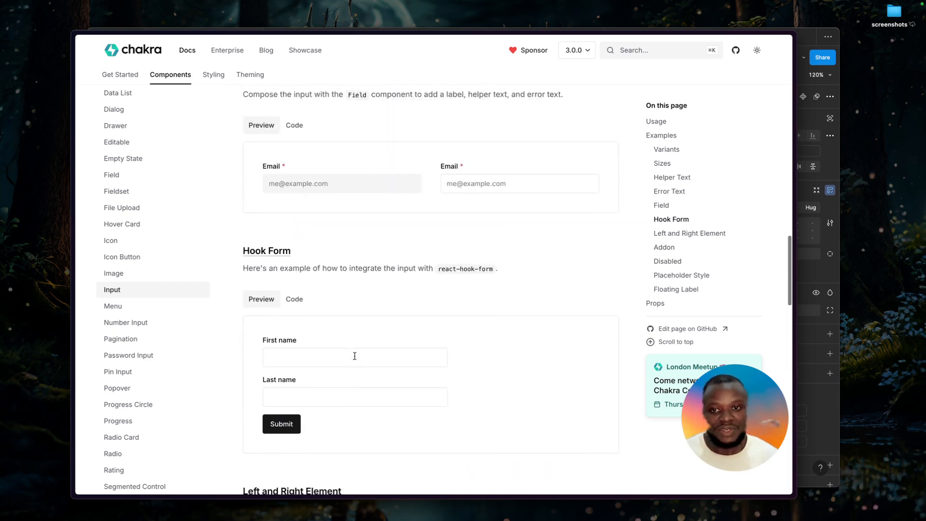
pyautogui.scroll(2, 354, 359)
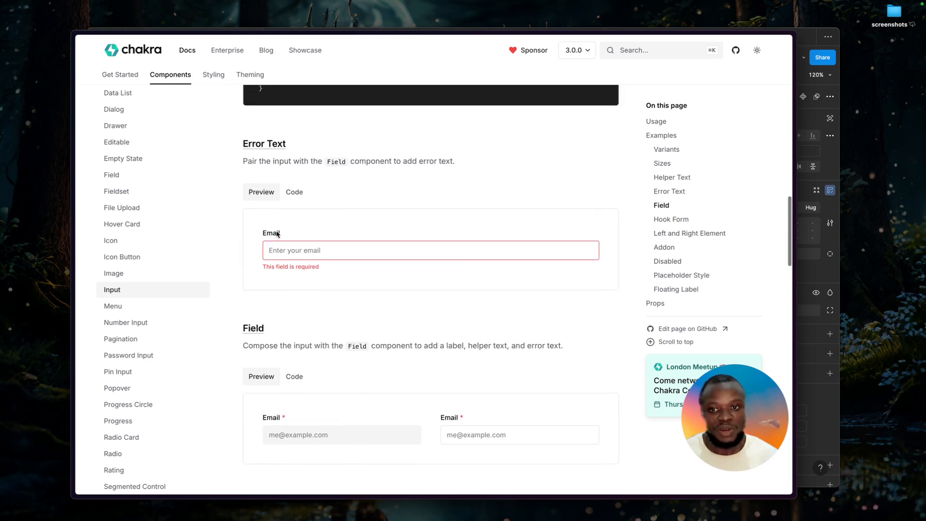
pyautogui.click(276, 250)
pyautogui.tripleClick(284, 266)
pyautogui.click(354, 303)
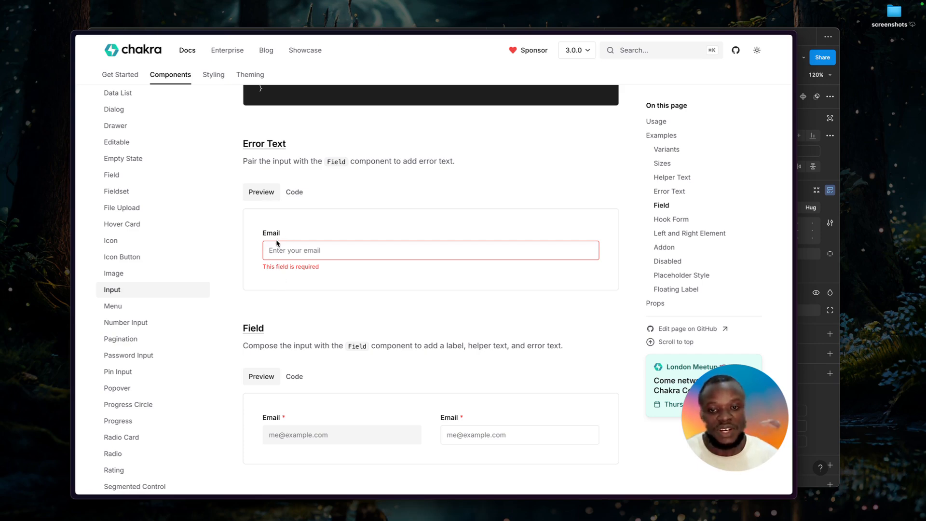
# Show the rendered preview of the Helper Text example in the Input documentation.
pyautogui.scroll(8, 292, 232)
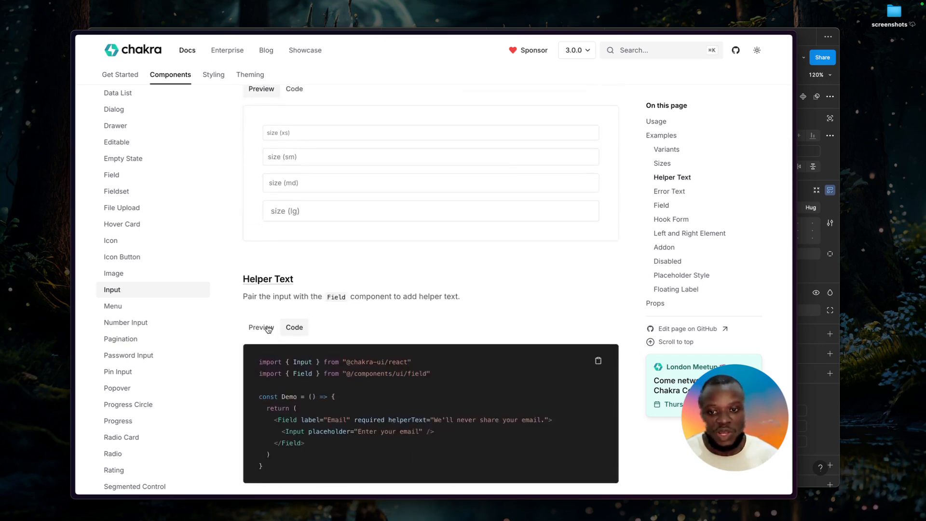
pyautogui.click(262, 328)
pyautogui.scroll(-3, 282, 290)
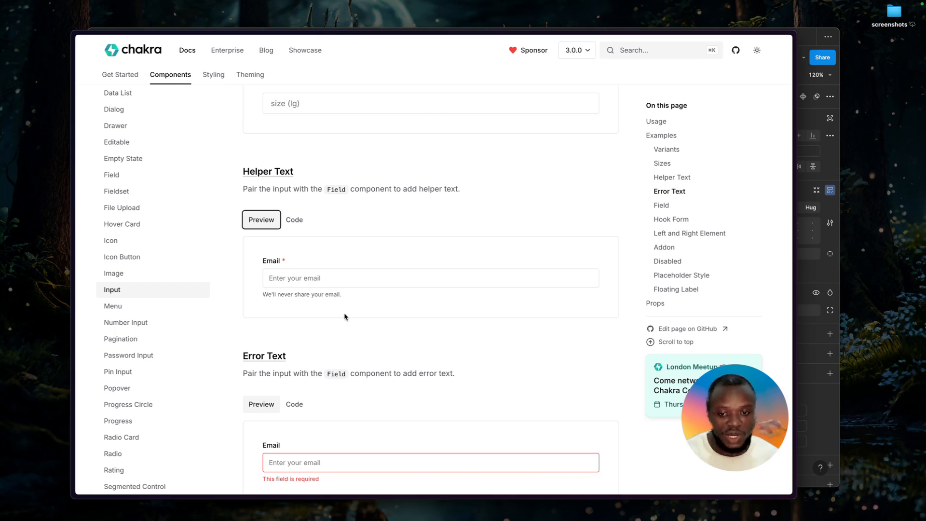
# Inspect the gap of the Helper Text example's Field in the developer tools and look up its token in Chakra's Spacing list.
pyautogui.press('super+alt+i')
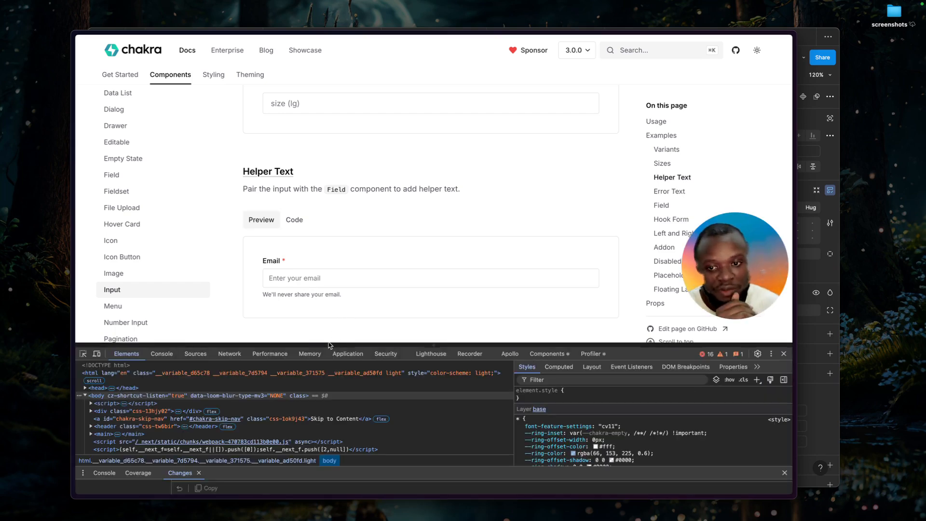
pyautogui.click(83, 355)
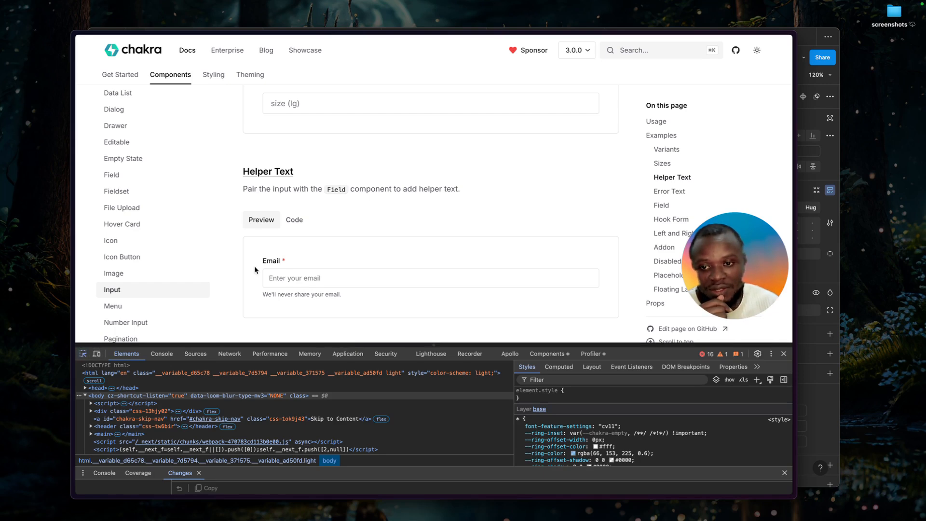
pyautogui.click(313, 269)
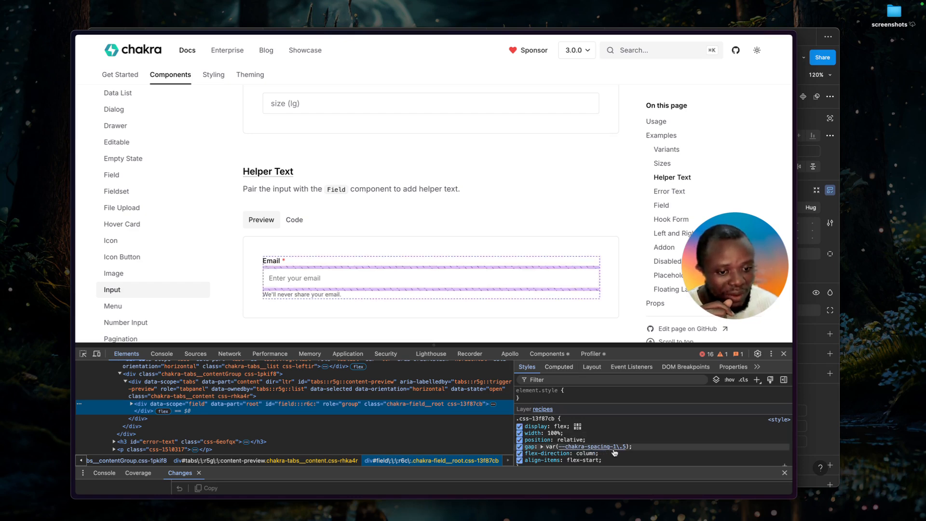
pyautogui.click(613, 447)
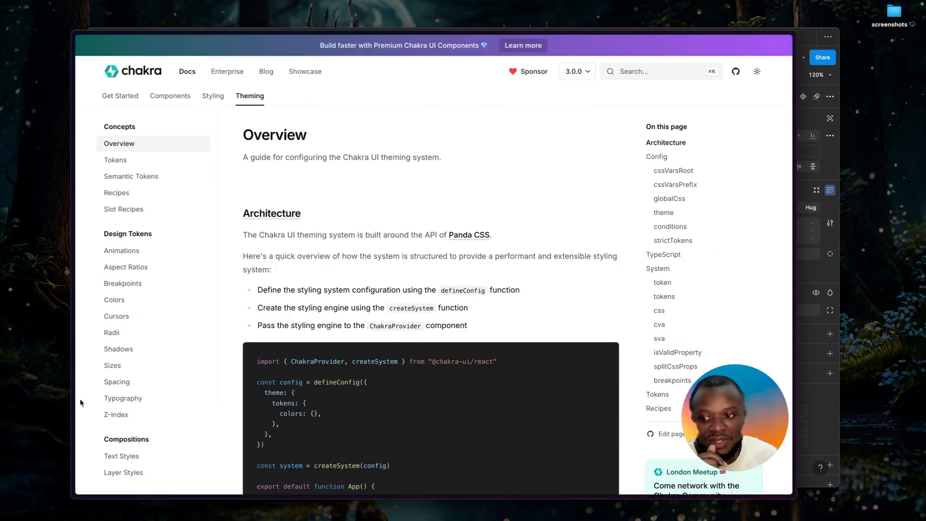
pyautogui.click(127, 382)
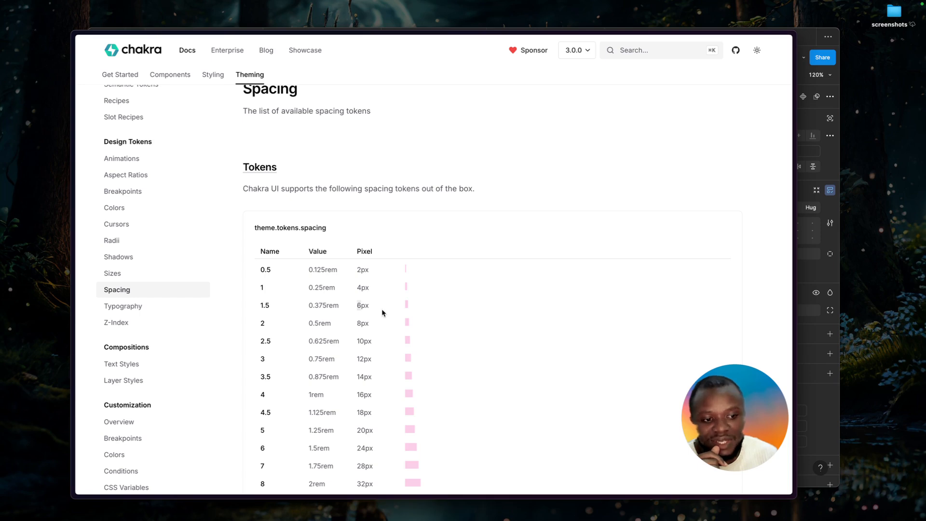
# Switch back to Figma, duplicate the 4 variable in the local spacing collection and edit the copy's value.
pyautogui.click(808, 286)
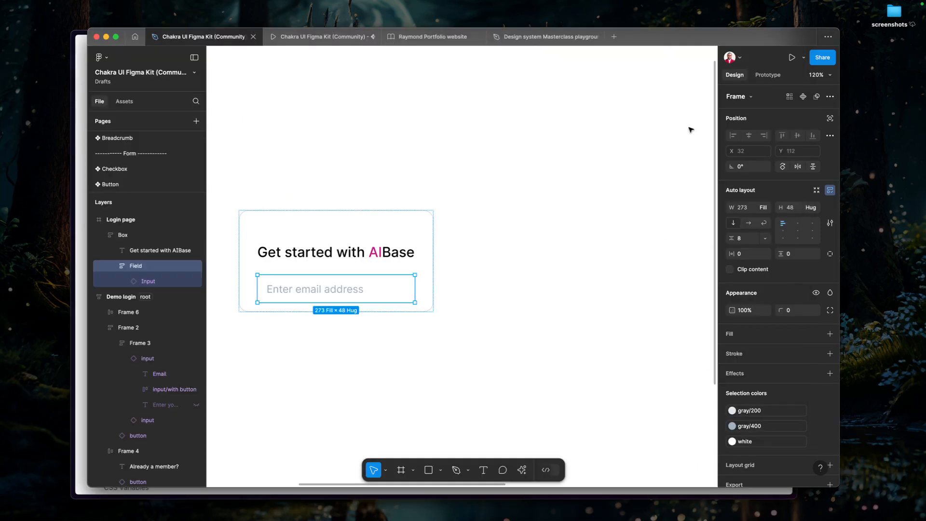
pyautogui.scroll(-5, 610, 206)
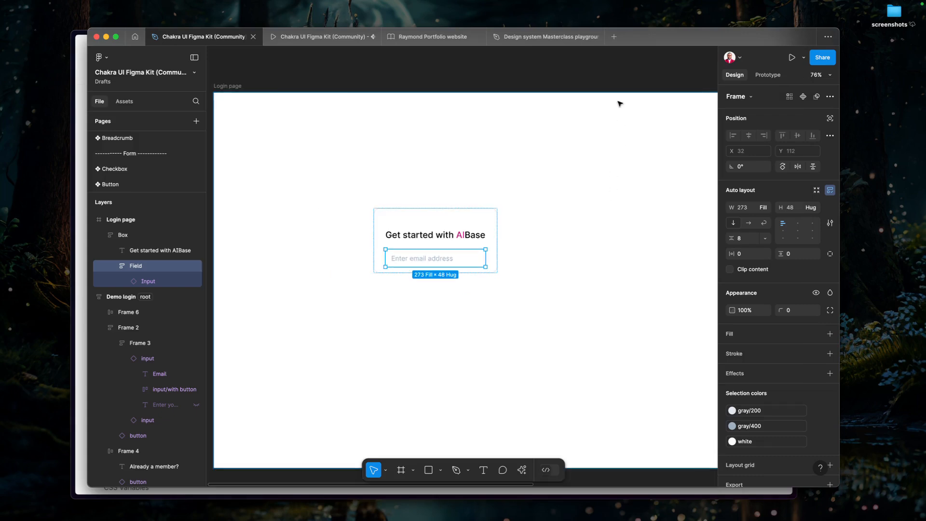
pyautogui.click(616, 73)
pyautogui.click(830, 136)
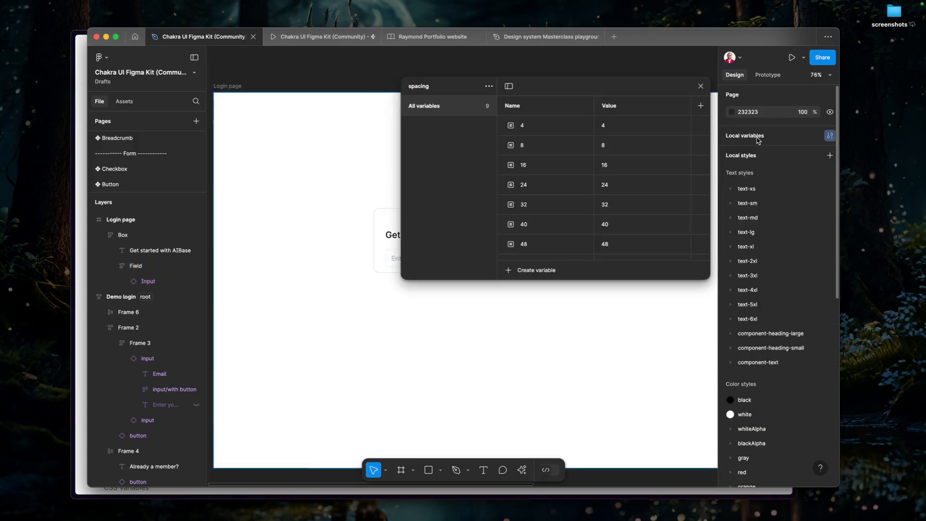
pyautogui.click(530, 127)
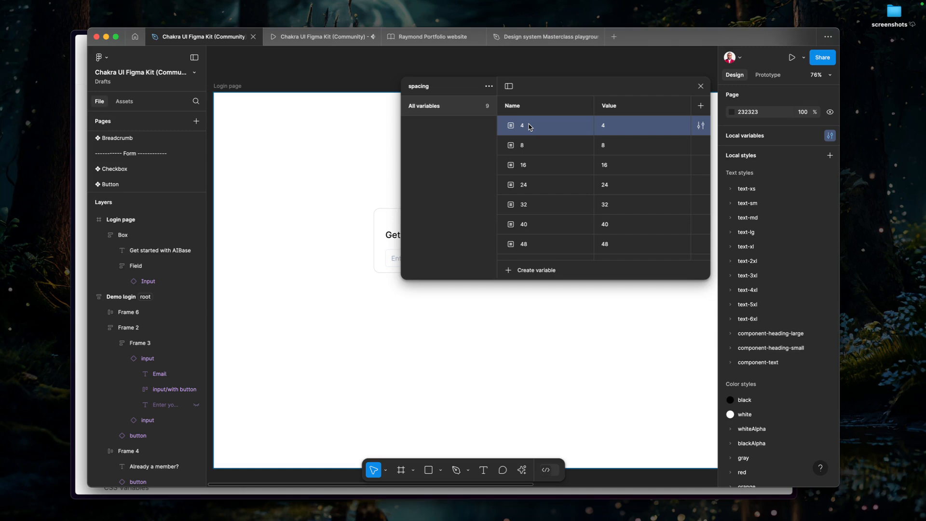
pyautogui.rightClick(529, 125)
pyautogui.click(556, 152)
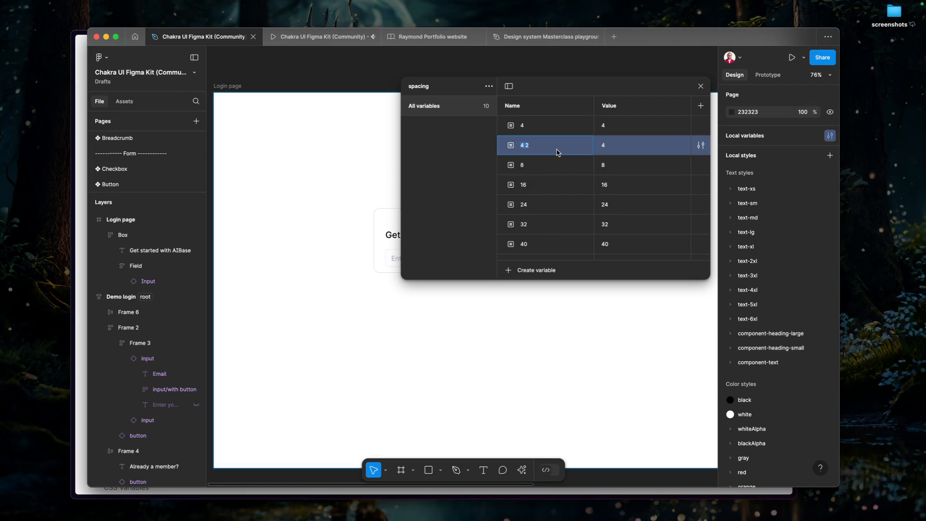
pyautogui.click(605, 147)
pyautogui.press('Return')
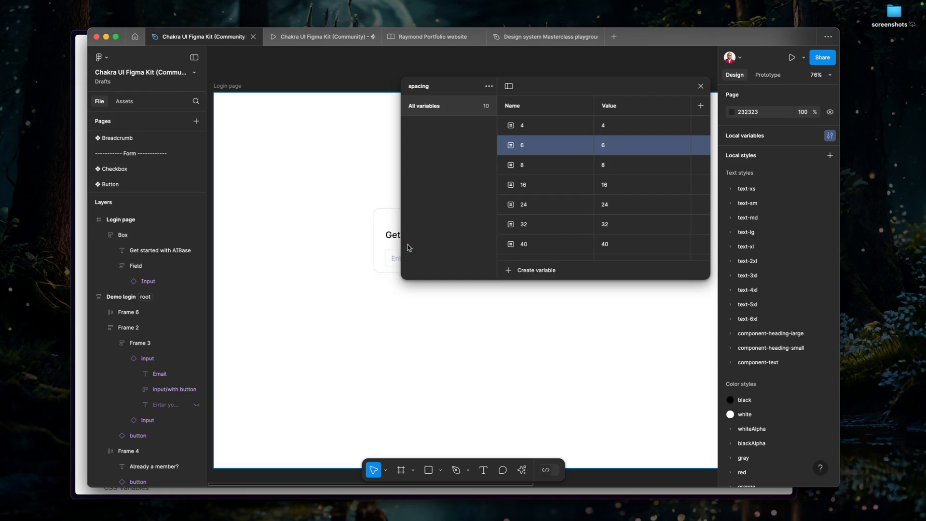
pyautogui.click(701, 86)
# Replace the 000000 colour of the "Get started with AIBase" heading with the blackAlpha/800 style.
pyautogui.doubleClick(436, 263)
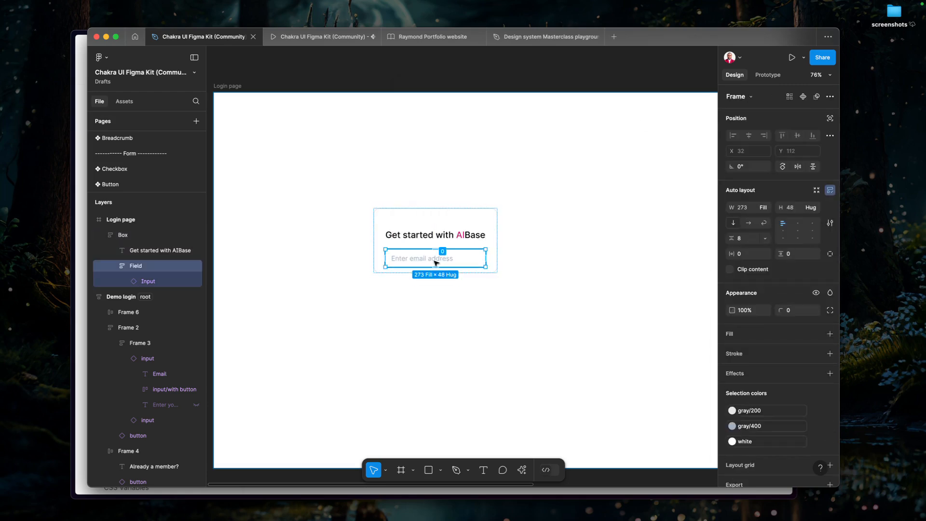
pyautogui.click(430, 235)
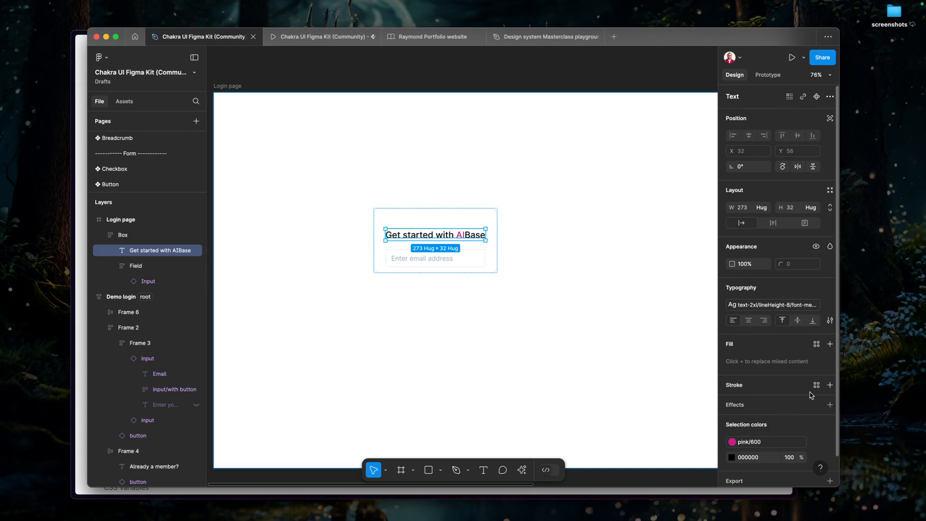
pyautogui.scroll(-2, 805, 391)
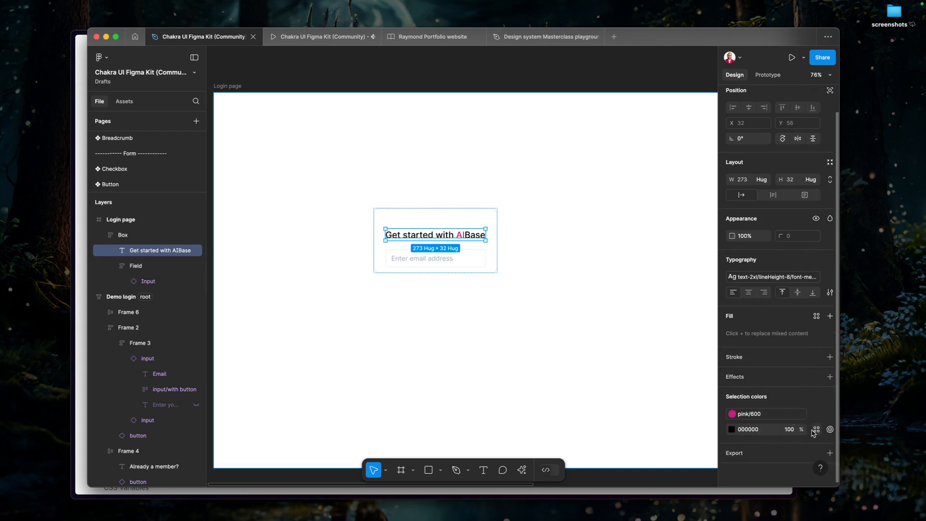
pyautogui.click(816, 430)
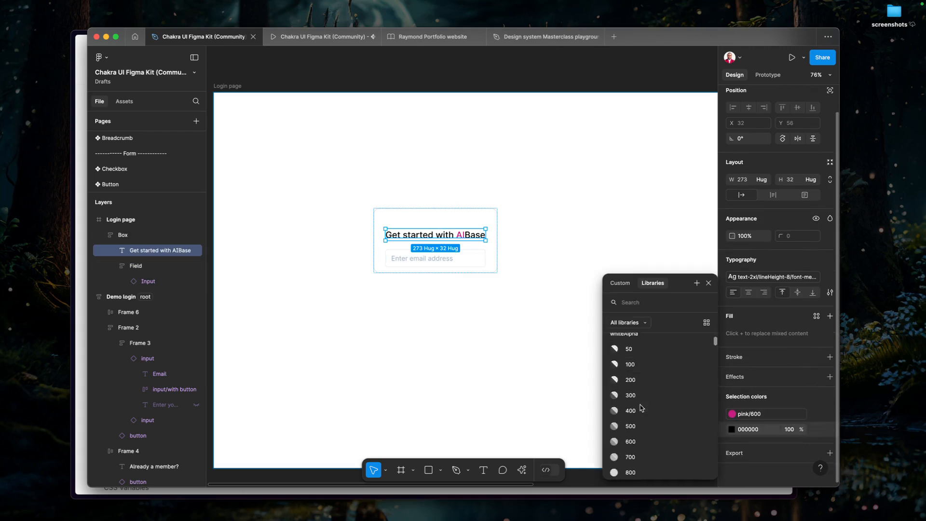
pyautogui.scroll(-1, 642, 412)
pyautogui.scroll(-3, 644, 418)
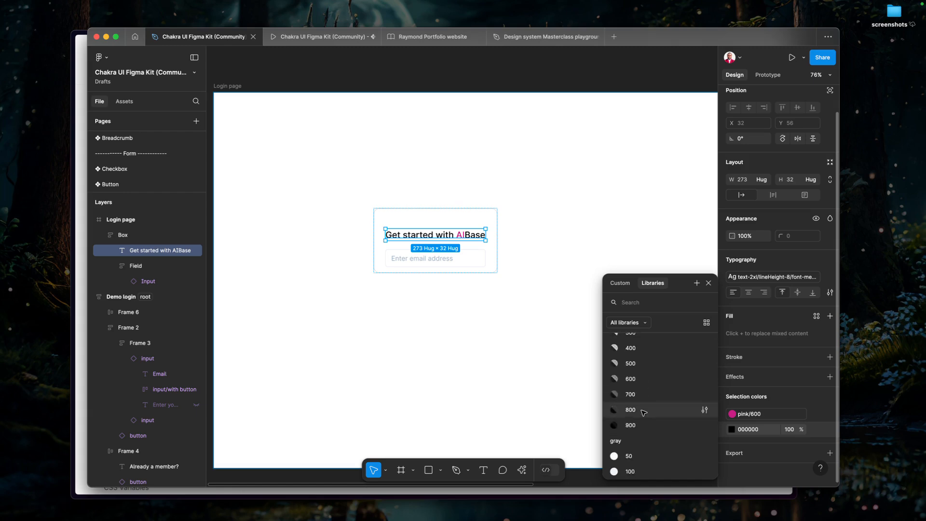
pyautogui.click(630, 409)
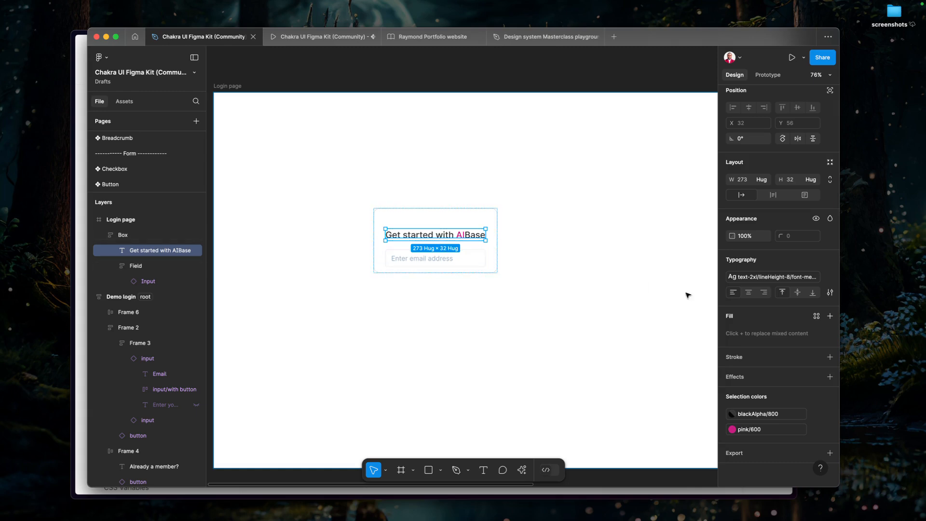
# Duplicate the "Get started with AIBase" heading inside the Box.
pyautogui.click(427, 264)
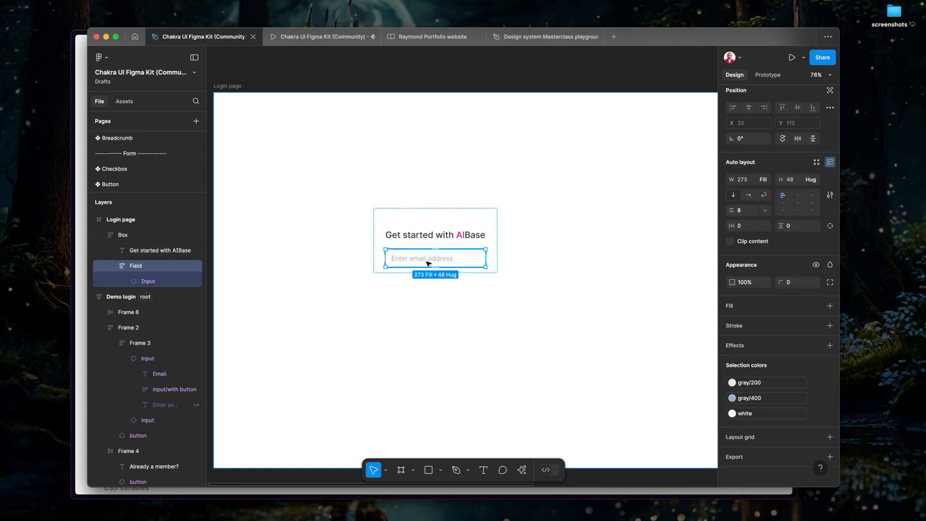
pyautogui.click(405, 234)
pyautogui.press('super+d')
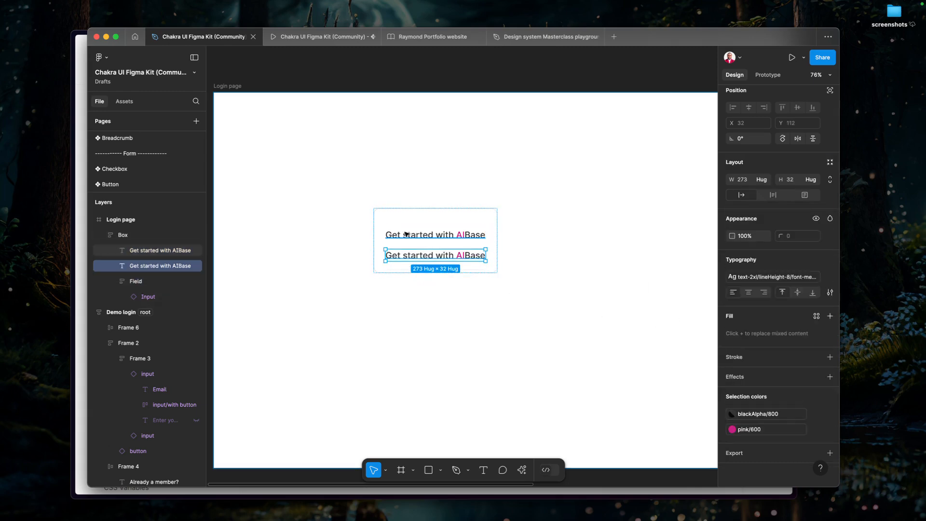
# Set the Box's height to hug its contents.
pyautogui.click(425, 220)
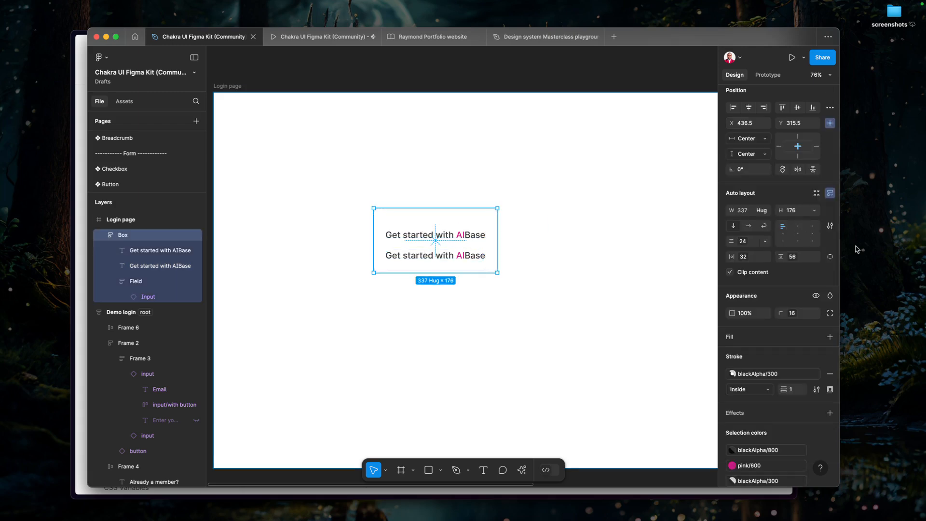
pyautogui.click(816, 210)
pyautogui.click(804, 223)
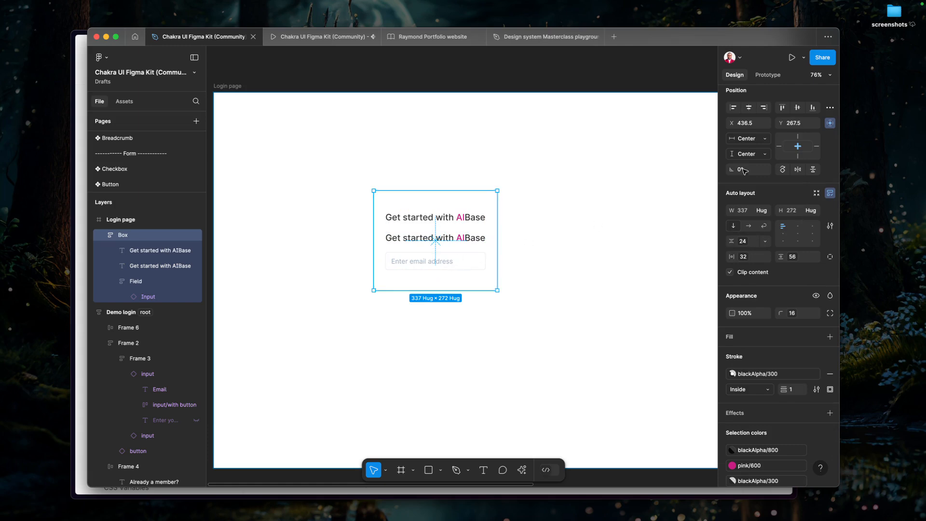
# Move the duplicated heading into the Field frame by cutting and pasting it, and place it above the Input.
pyautogui.click(437, 240)
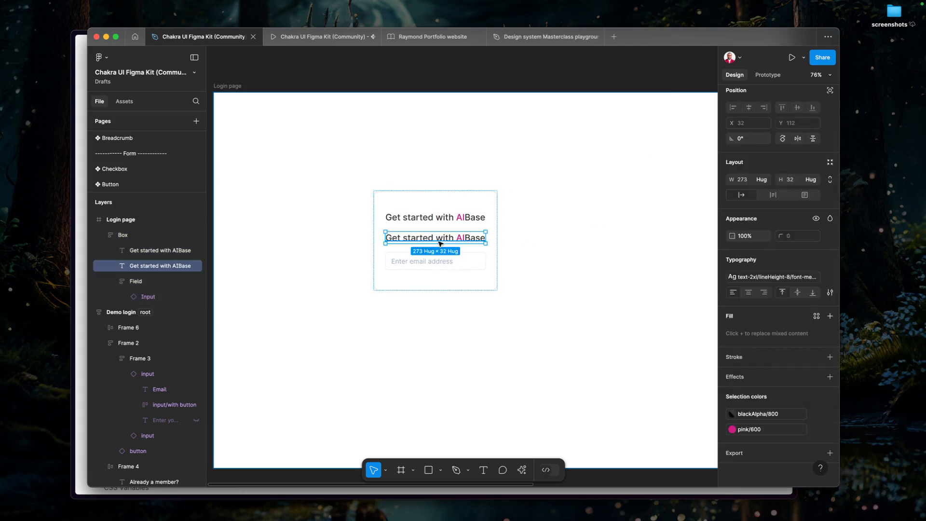
pyautogui.press('Delete')
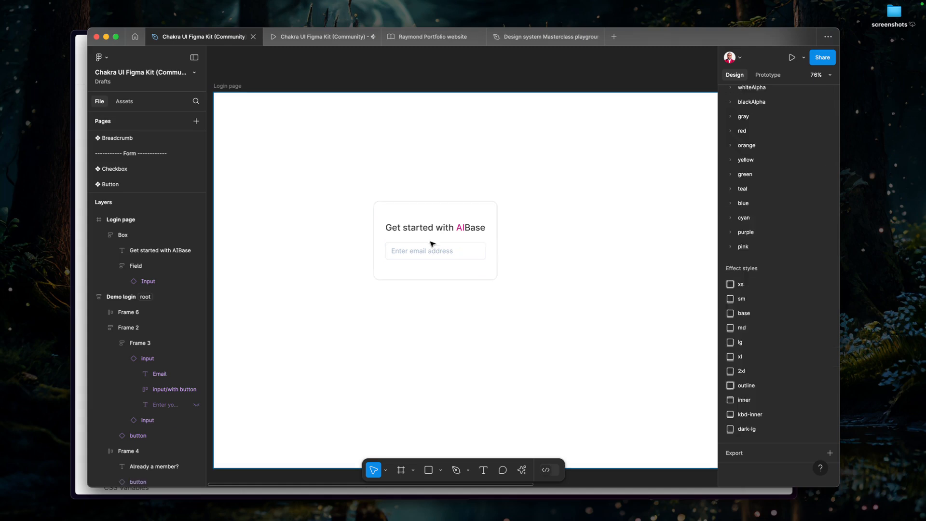
pyautogui.click(428, 249)
pyautogui.click(428, 249)
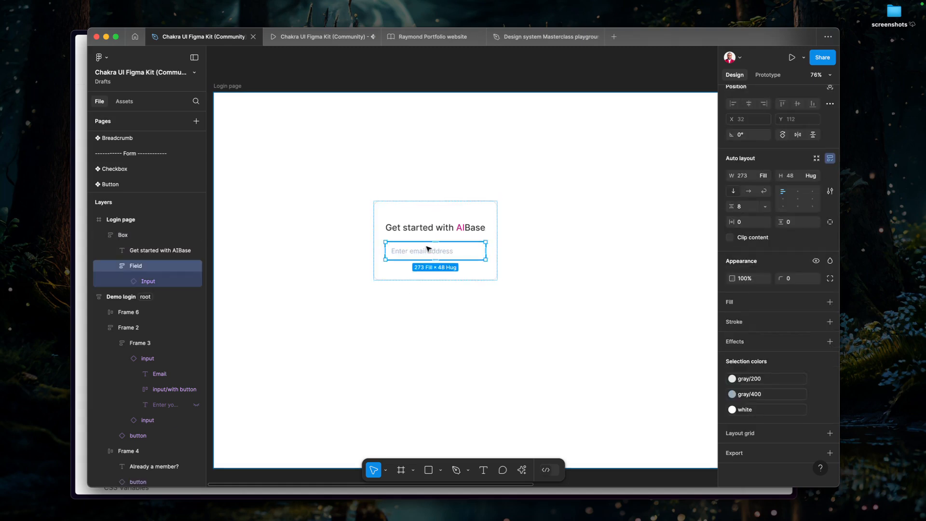
pyautogui.hotkey('ctrl', 'z')
pyautogui.press('Up')
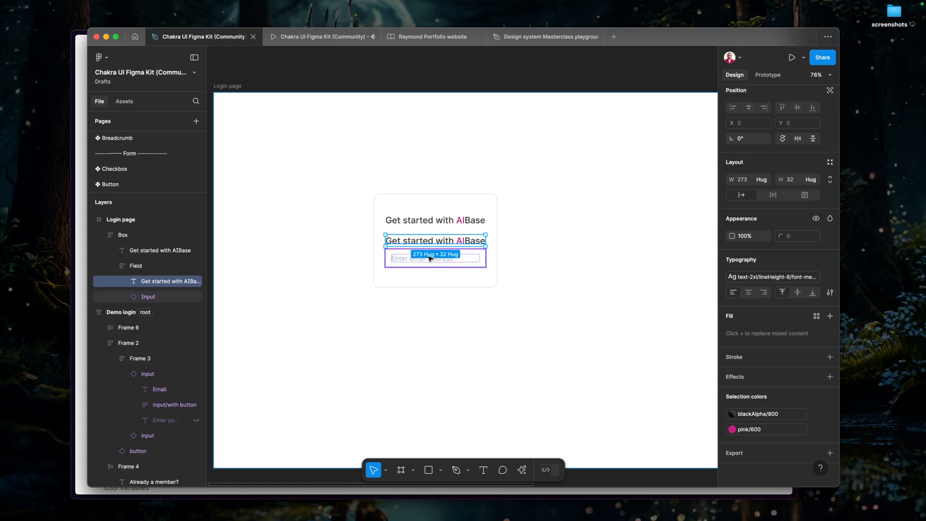
# Change the text of the duplicated heading in the Field to "Email".
pyautogui.press('Return')
pyautogui.write('Email')
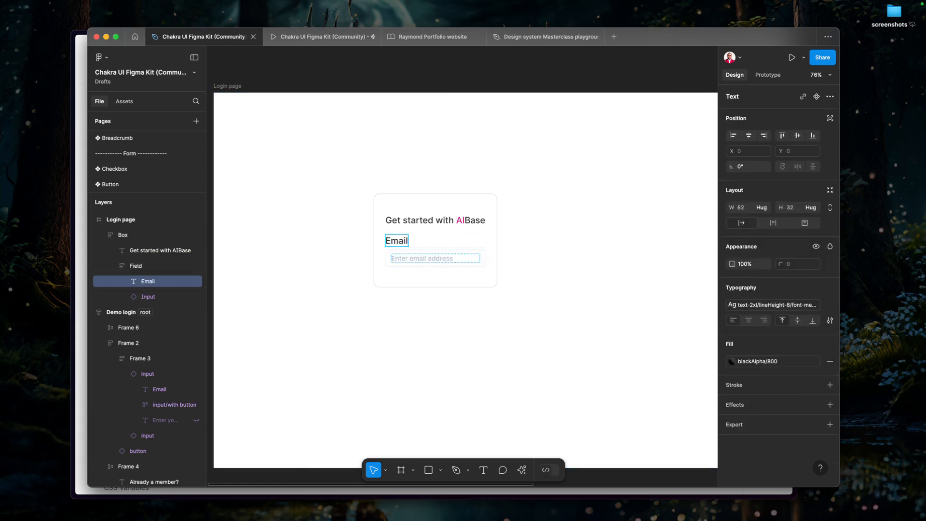
pyautogui.press('Escape')
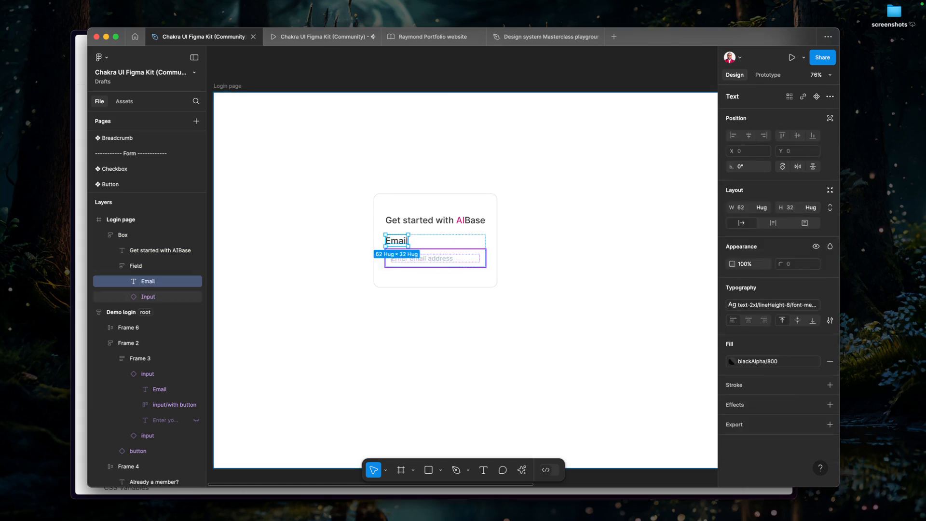
# Duplicate the "Email" label inside the Field, place the copy below the Input, and change its text to "Helpertext".
pyautogui.press('super+d')
pyautogui.press('Down')
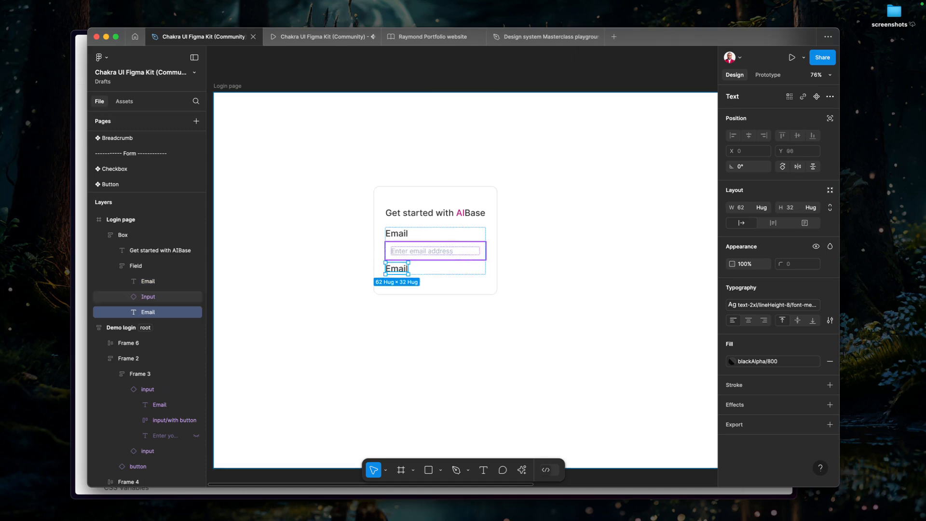
pyautogui.press('Return')
pyautogui.write('Helpertex')
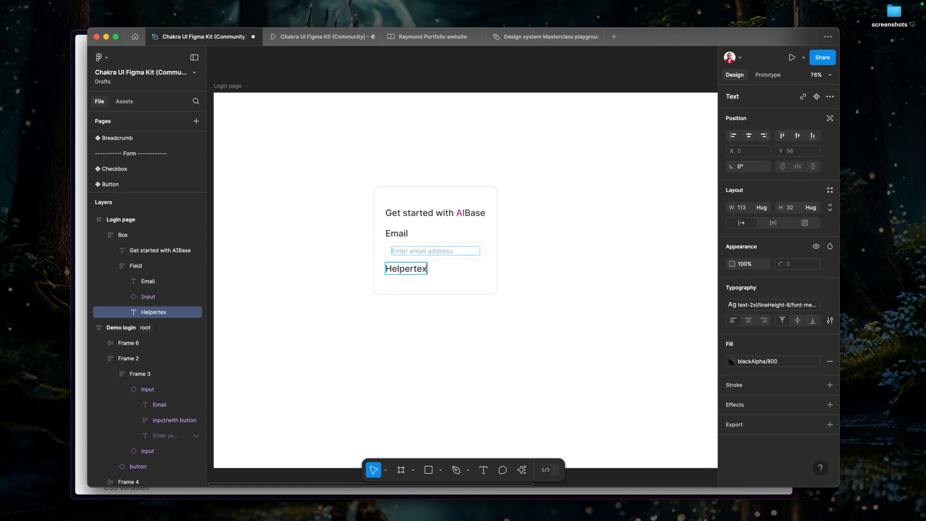
pyautogui.write('t')
pyautogui.press('Escape')
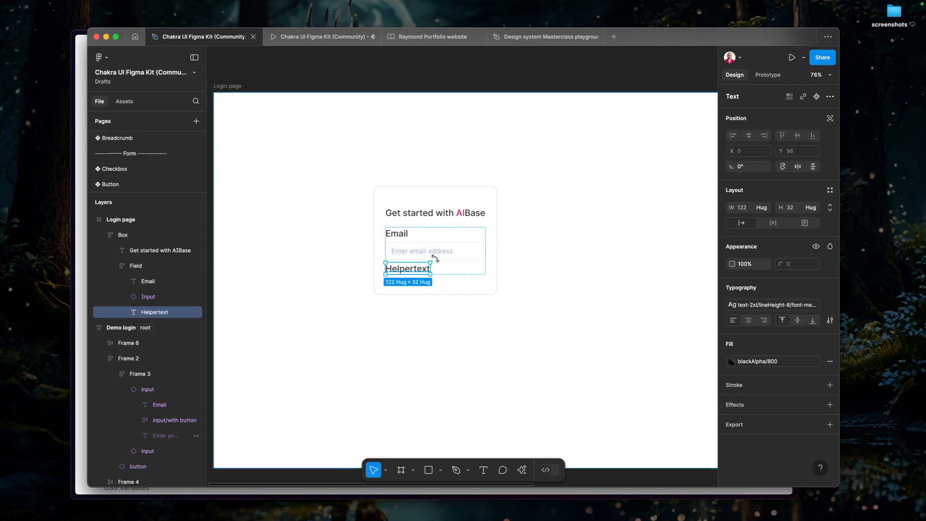
pyautogui.click(459, 273)
pyautogui.click(449, 271)
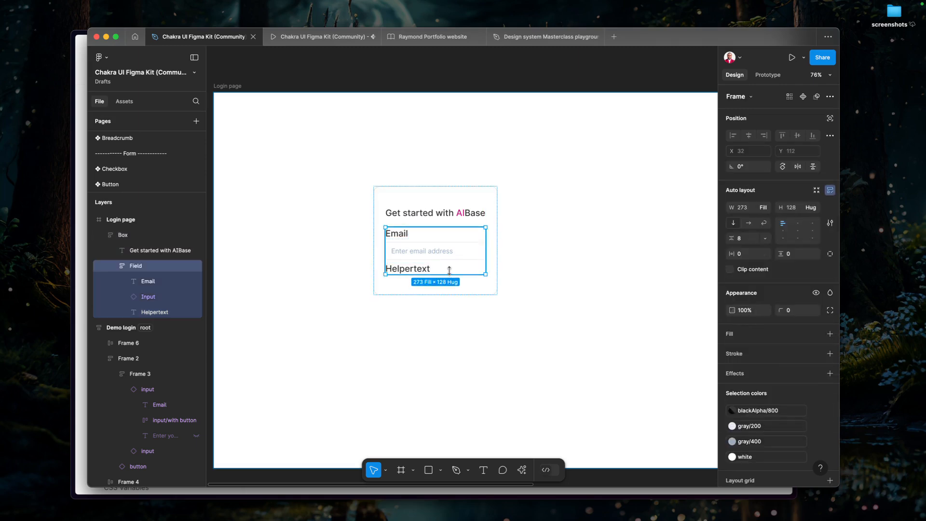
# Apply the text-sm/lineHeight-5 font-normal text style to the "Email" label.
pyautogui.click(405, 236)
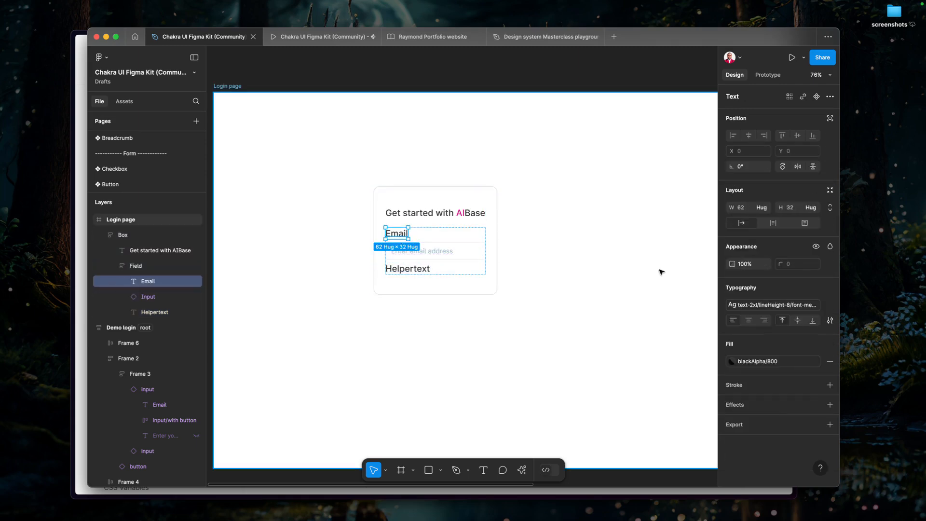
pyautogui.click(772, 305)
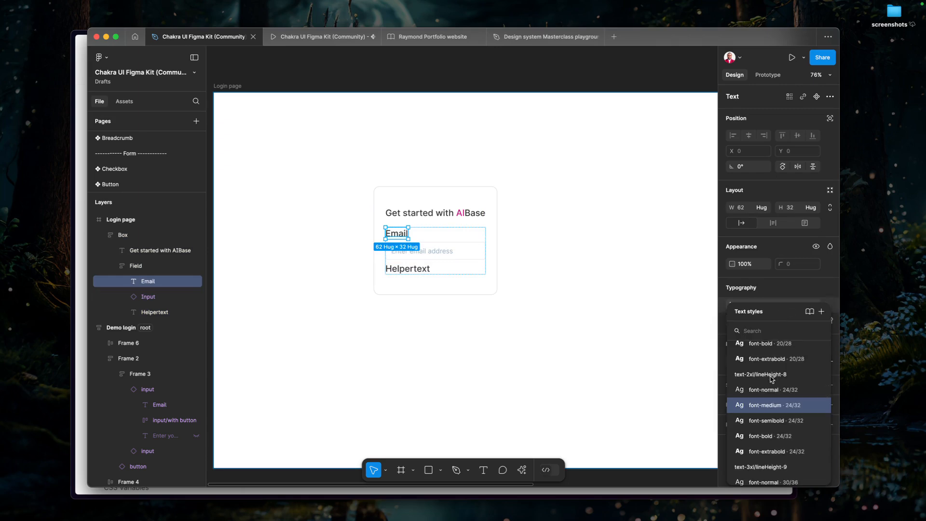
pyautogui.scroll(4, 775, 393)
pyautogui.scroll(5, 774, 394)
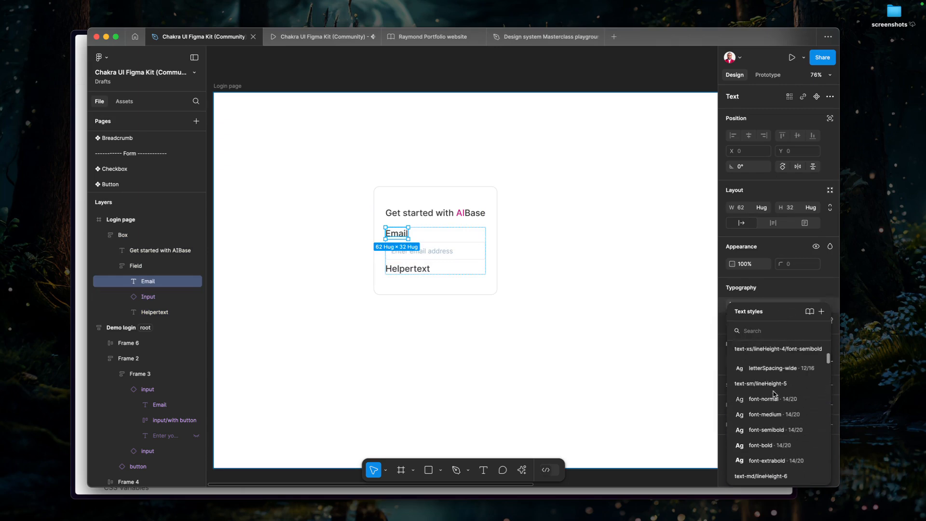
pyautogui.scroll(2, 774, 394)
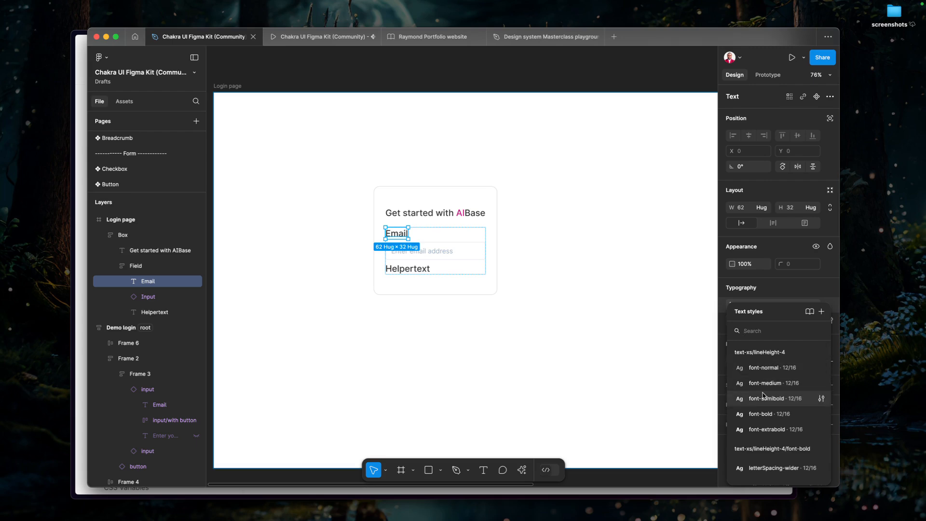
pyautogui.scroll(-5, 760, 435)
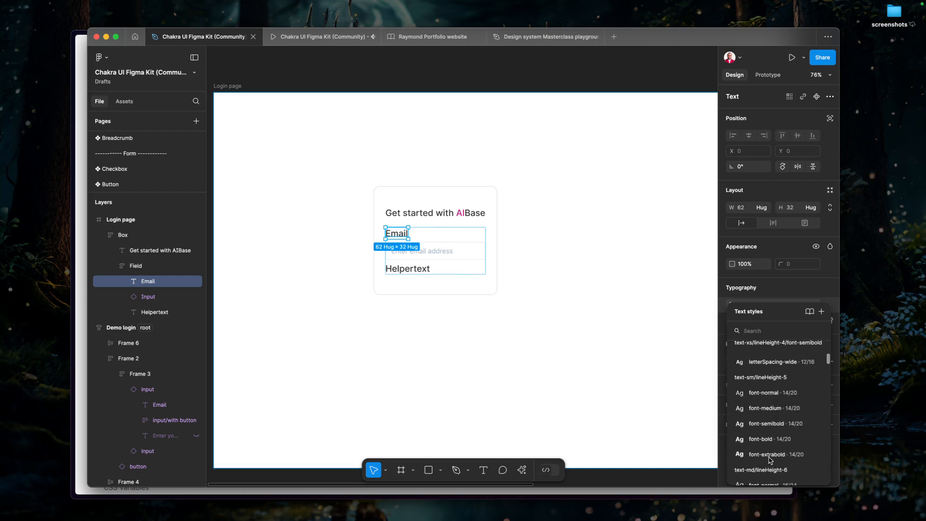
pyautogui.click(763, 398)
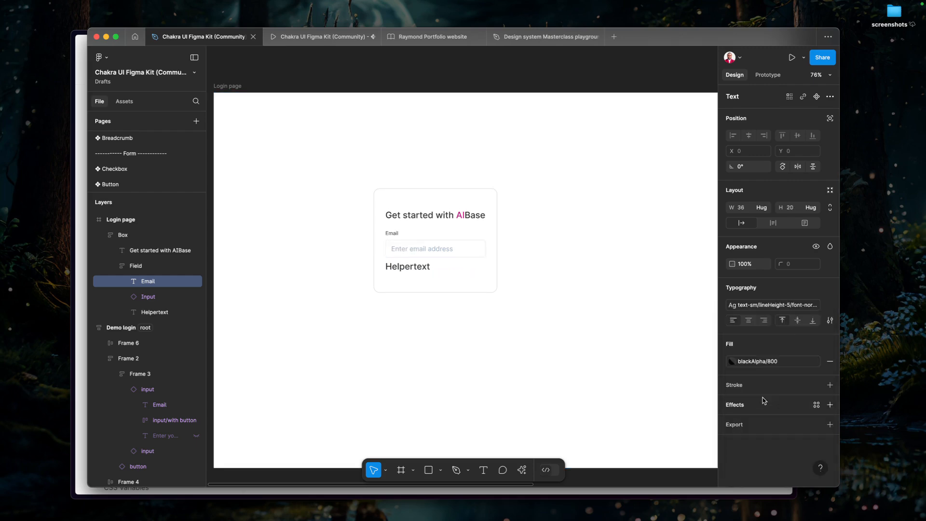
# Change the "Email" label's text style to text-md/lineHeight-6 font-normal.
pyautogui.click(763, 304)
pyautogui.scroll(-3, 775, 429)
pyautogui.click(773, 439)
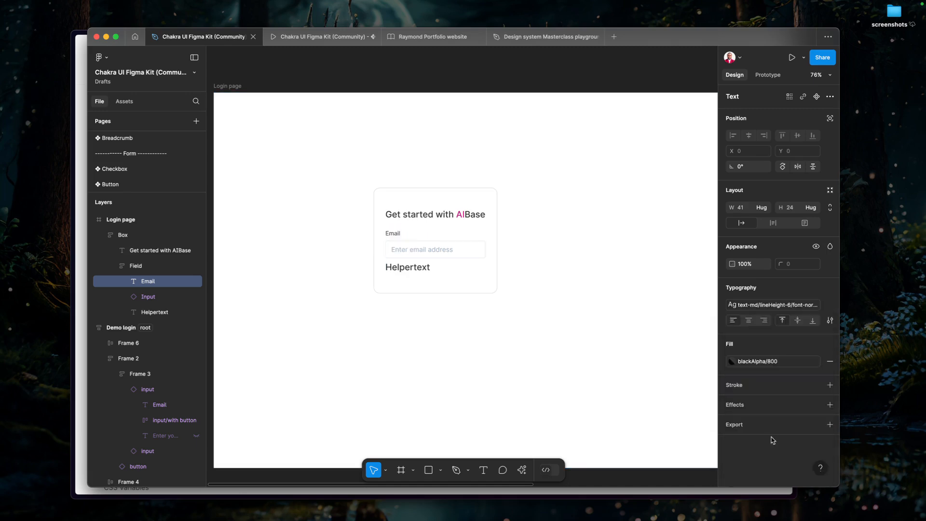
# Apply the text-sm/lineHeight-5 font-normal text style to the "Helpertext" layer below the Input.
pyautogui.click(399, 267)
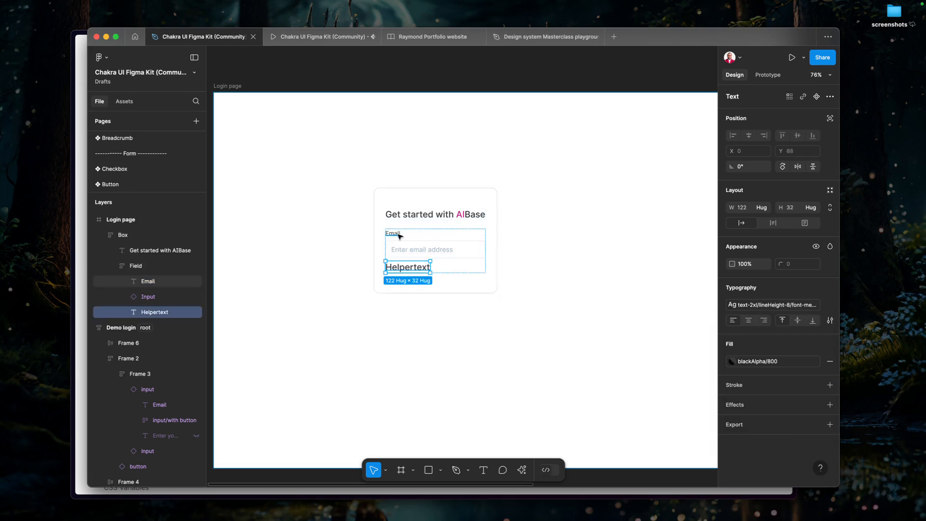
pyautogui.click(772, 305)
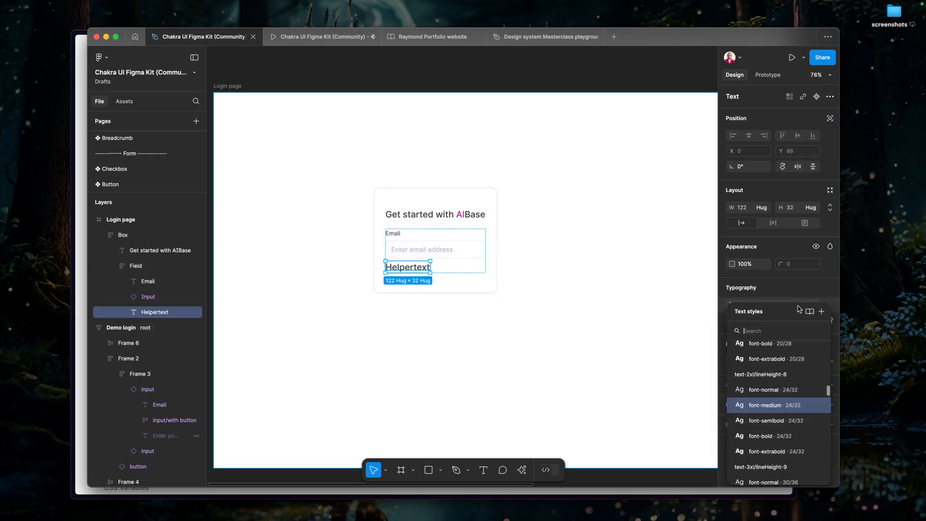
pyautogui.scroll(10, 780, 443)
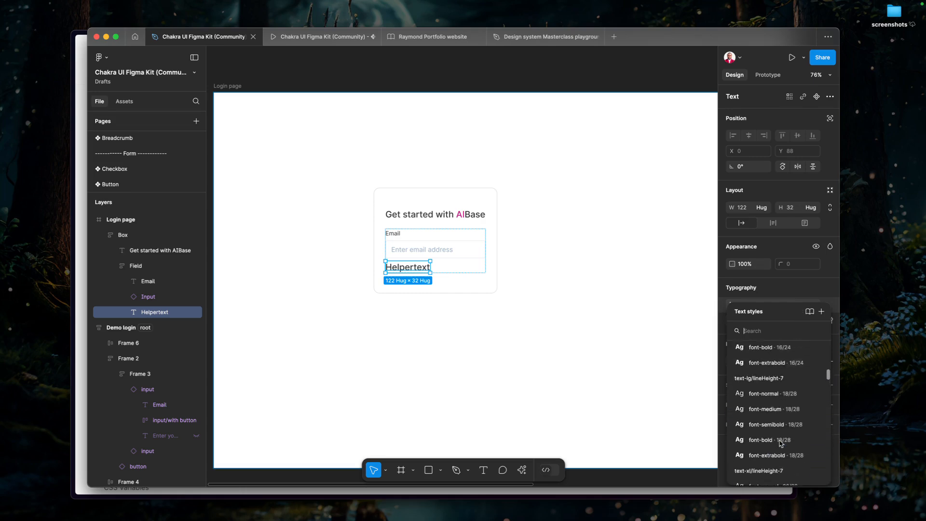
pyautogui.scroll(3, 778, 374)
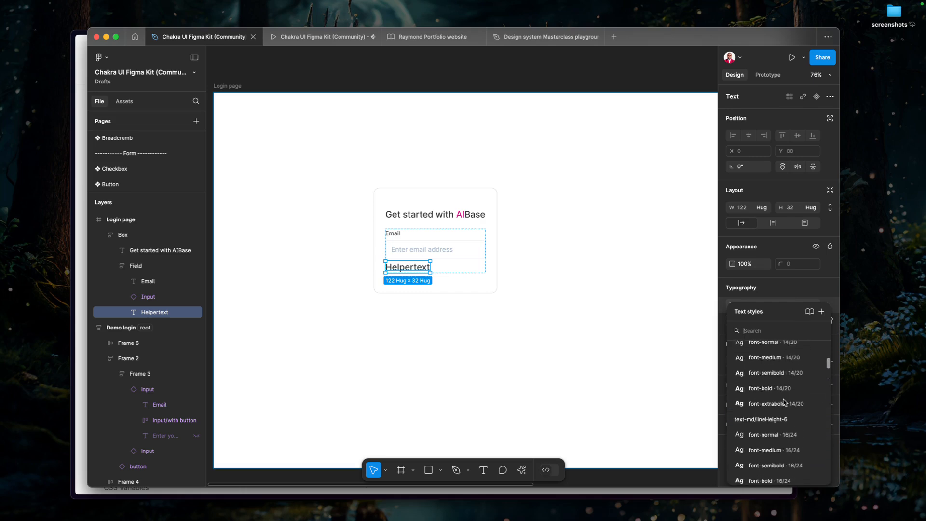
pyautogui.click(774, 349)
# Copy "We'll never share your email." from the Helper Text example in the Chakra Input docs and replace "Helpertext" with it in Figma.
pyautogui.press('super+Tab')
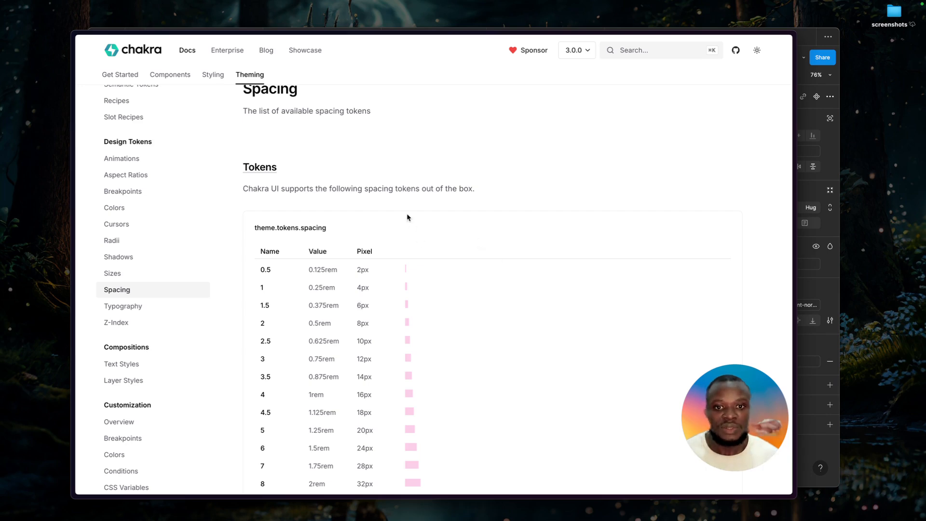
pyautogui.hotkey('ctrl', 'Tab')
pyautogui.hotkey('ctrl', 'Tab')
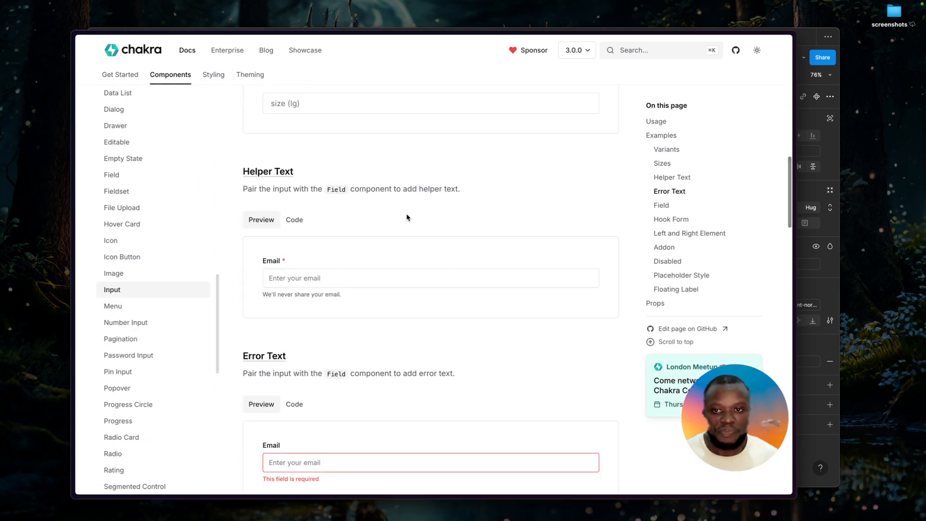
pyautogui.tripleClick(303, 294)
pyautogui.press('super+c')
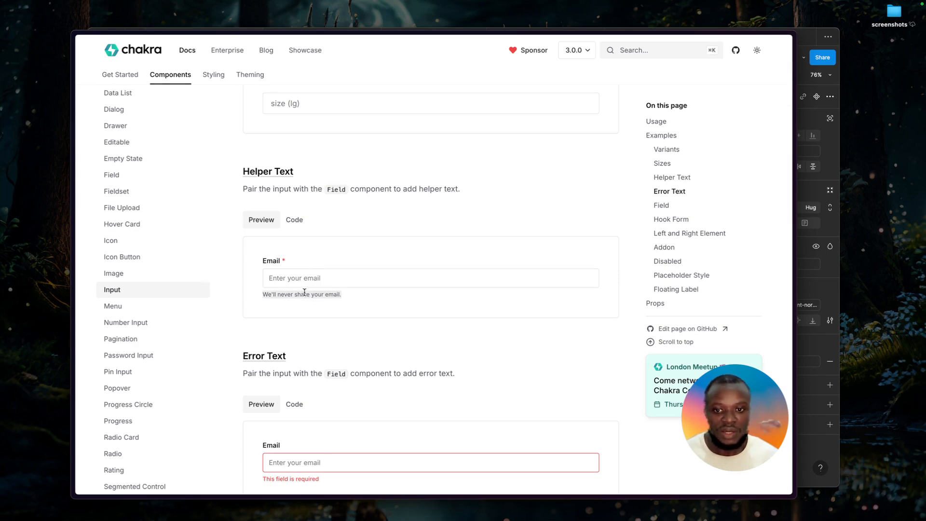
pyautogui.press('super+Tab')
pyautogui.press('Return')
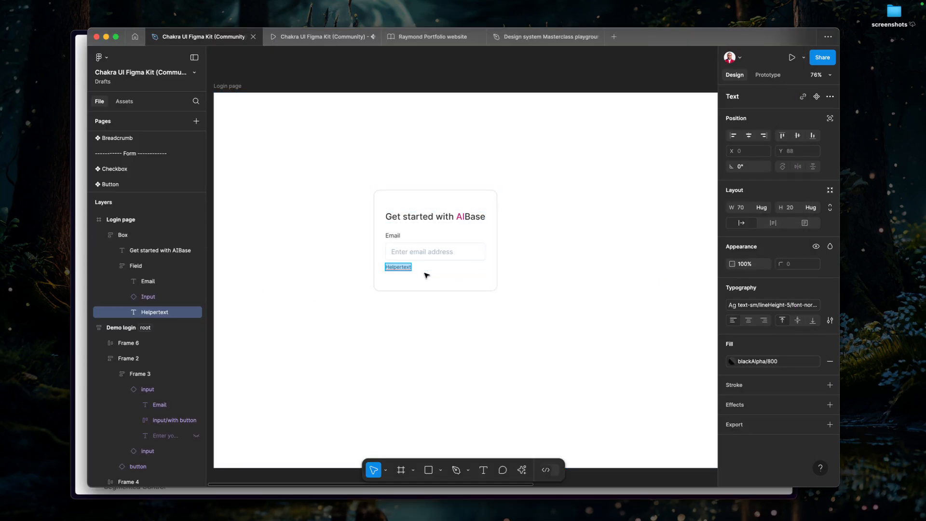
pyautogui.press('super+v')
pyautogui.press('BackSpace')
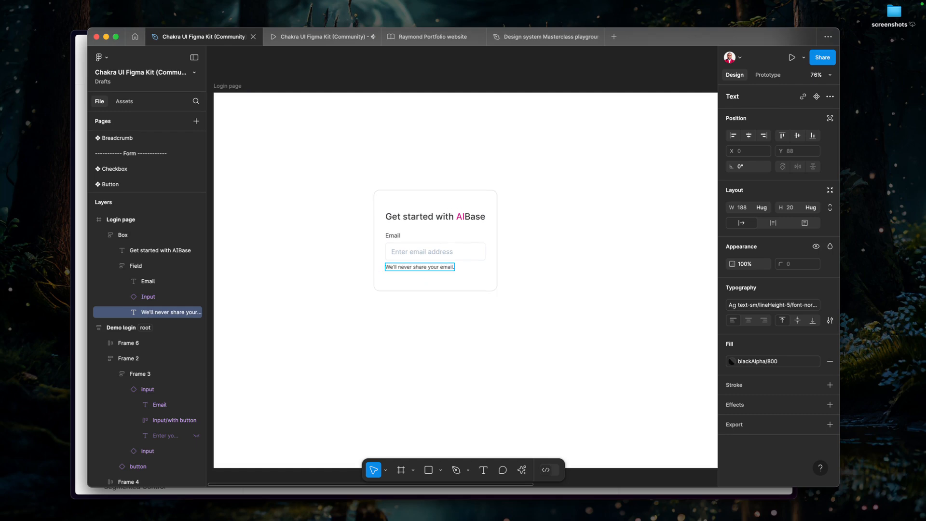
pyautogui.press('Escape')
pyautogui.click(396, 231)
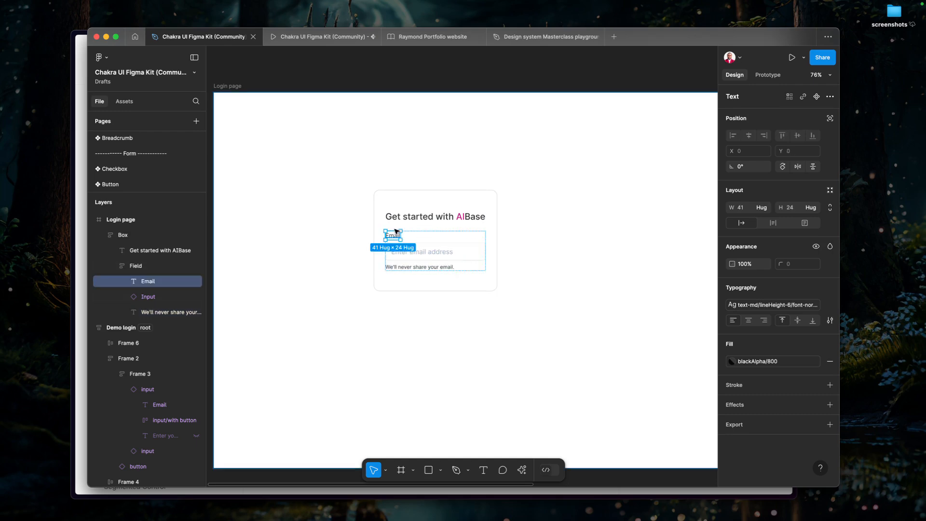
pyautogui.click(456, 240)
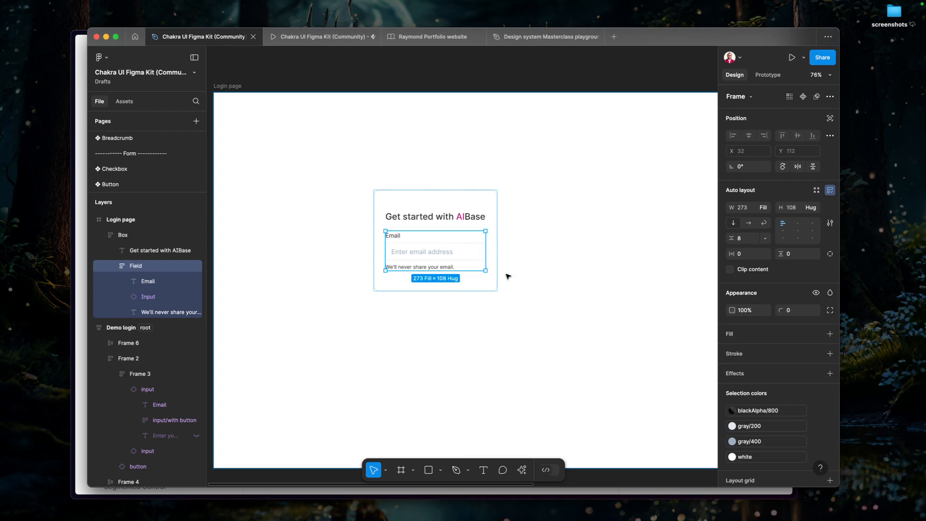
pyautogui.scroll(-2, 791, 413)
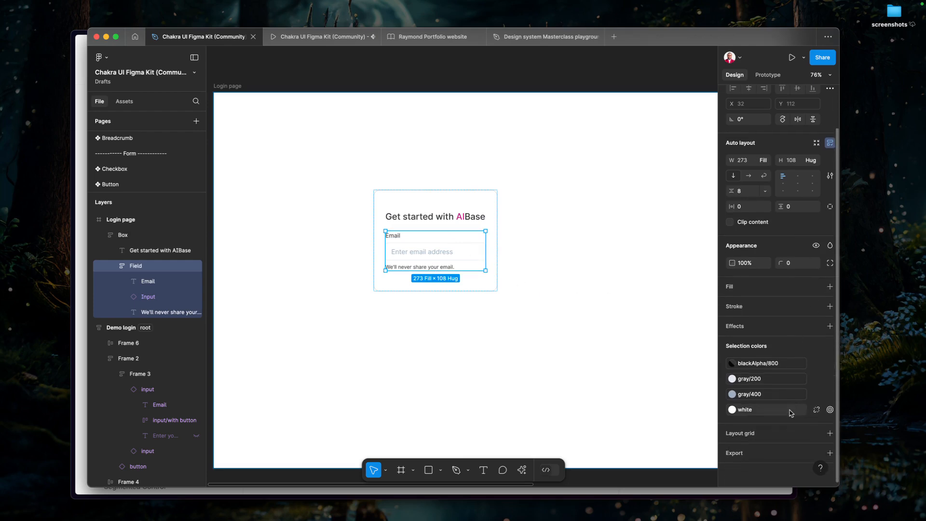
pyautogui.click(765, 368)
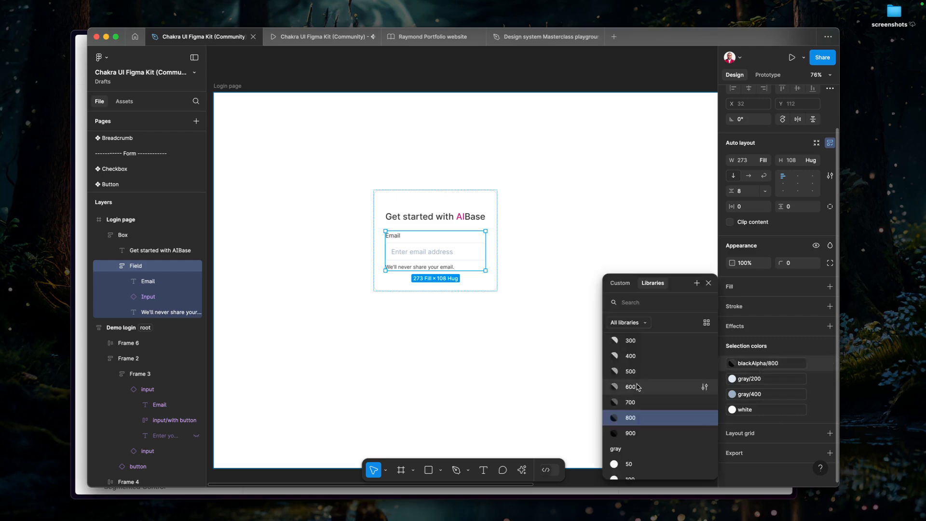
# Set the fill of the helper text below the Input to the blackAlpha/500 colour style.
pyautogui.click(396, 268)
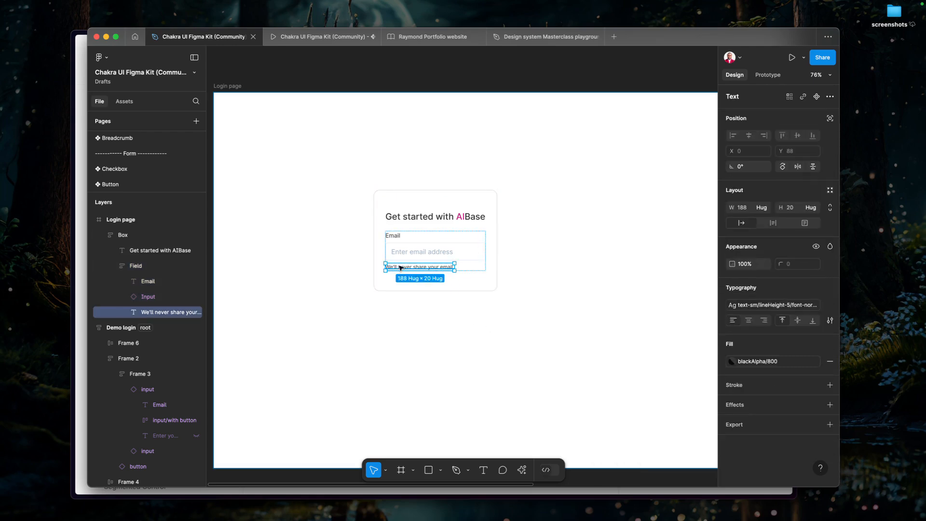
pyautogui.click(767, 361)
pyautogui.click(646, 372)
# Change the helper text's fill to the blackAlpha/700 colour style.
pyautogui.click(769, 362)
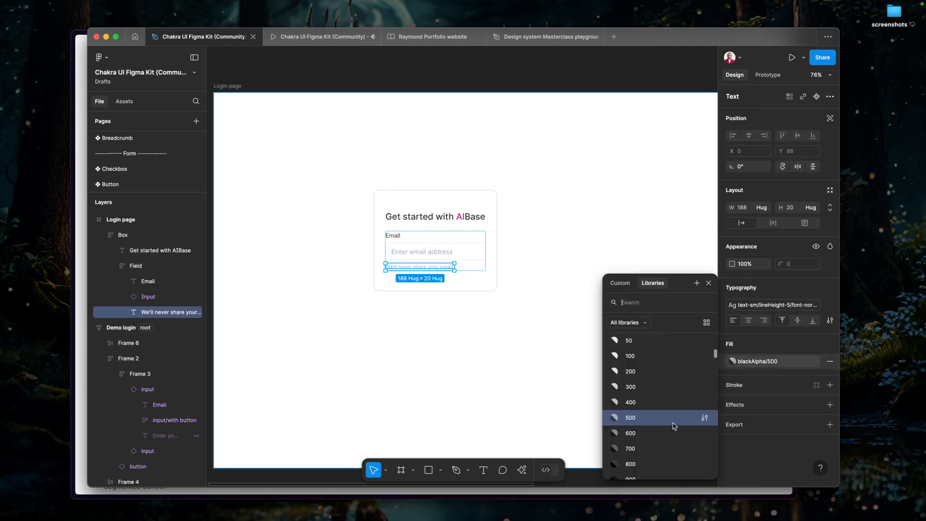
pyautogui.click(641, 446)
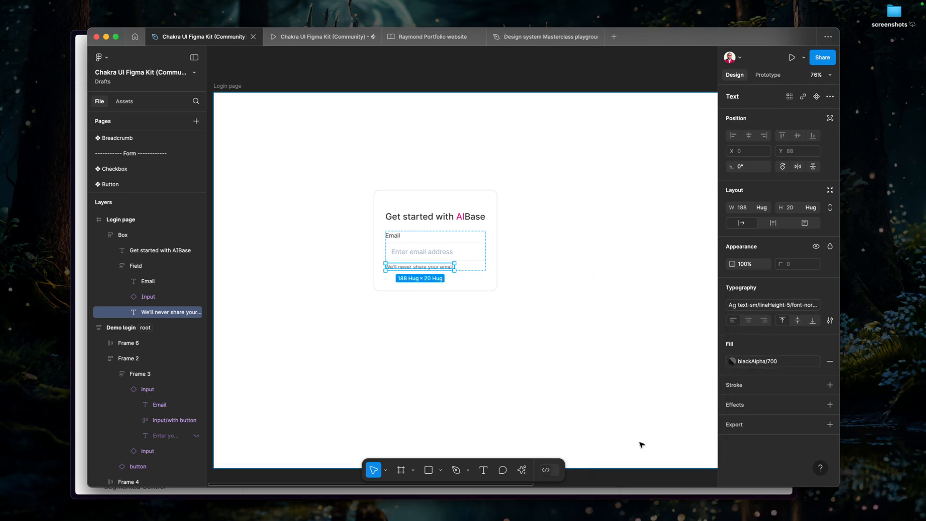
pyautogui.click(761, 362)
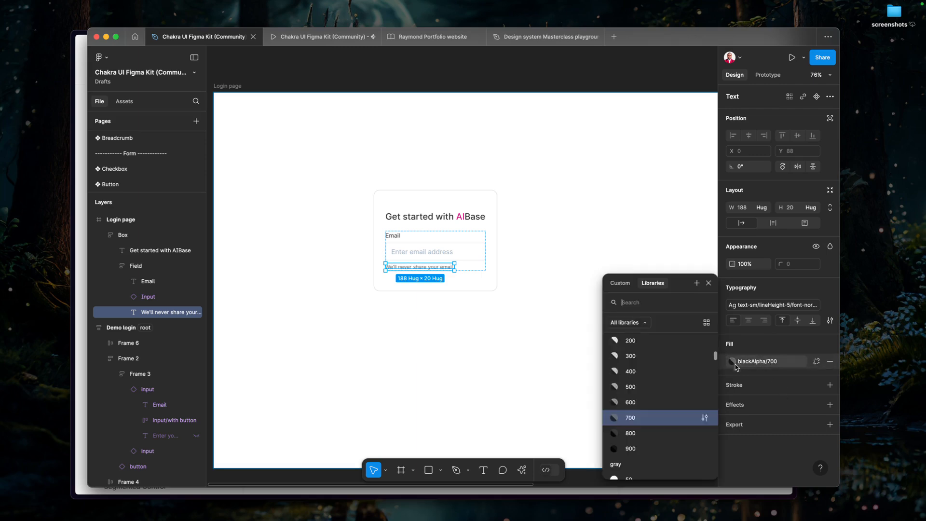
pyautogui.click(502, 326)
# Set the Box's vertical padding to the 40 spacing variable.
pyautogui.scroll(3, 546, 274)
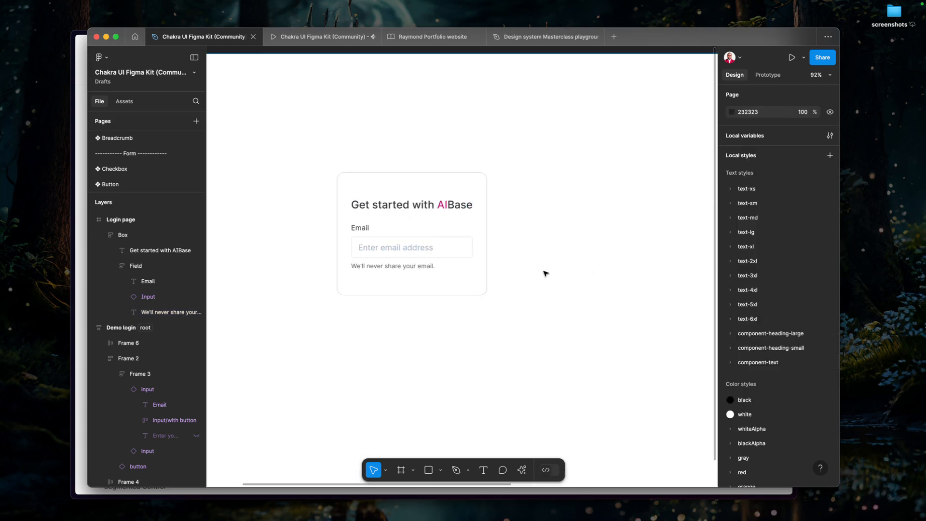
pyautogui.scroll(1, 546, 274)
pyautogui.click(447, 252)
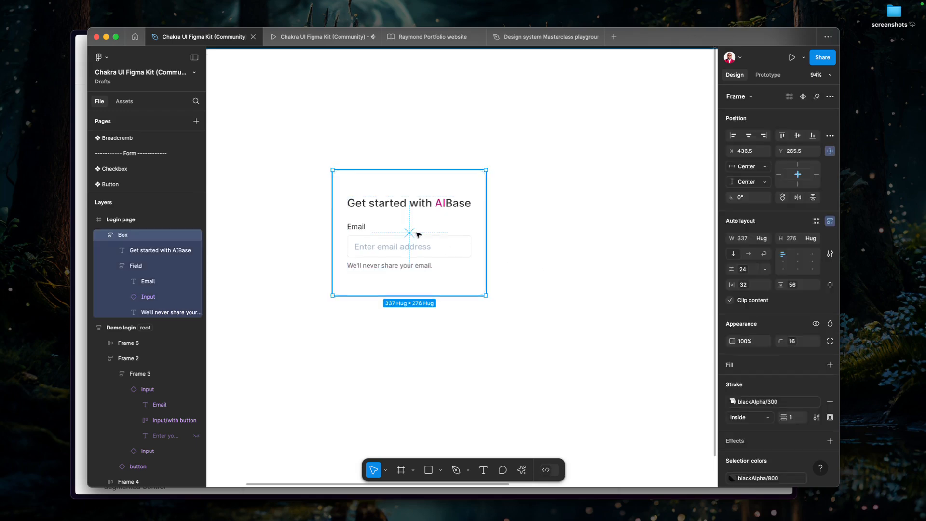
pyautogui.click(791, 286)
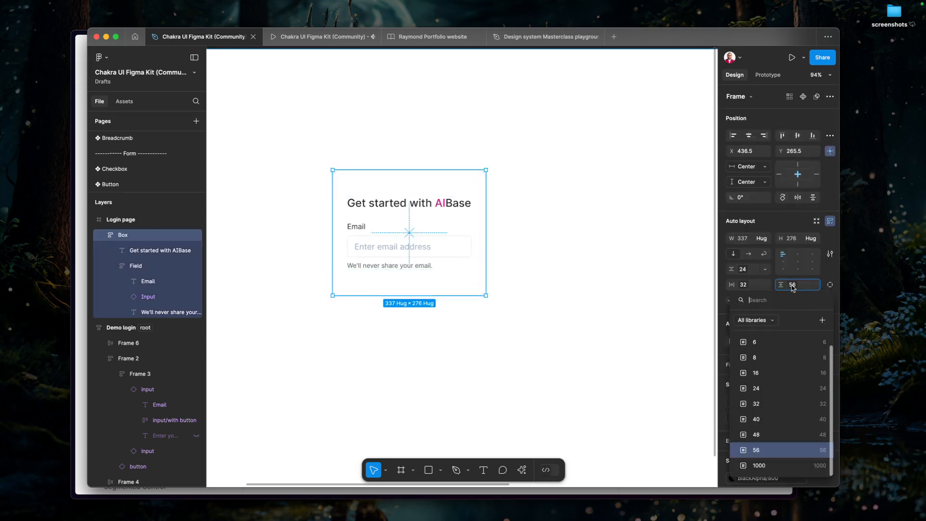
pyautogui.click(785, 418)
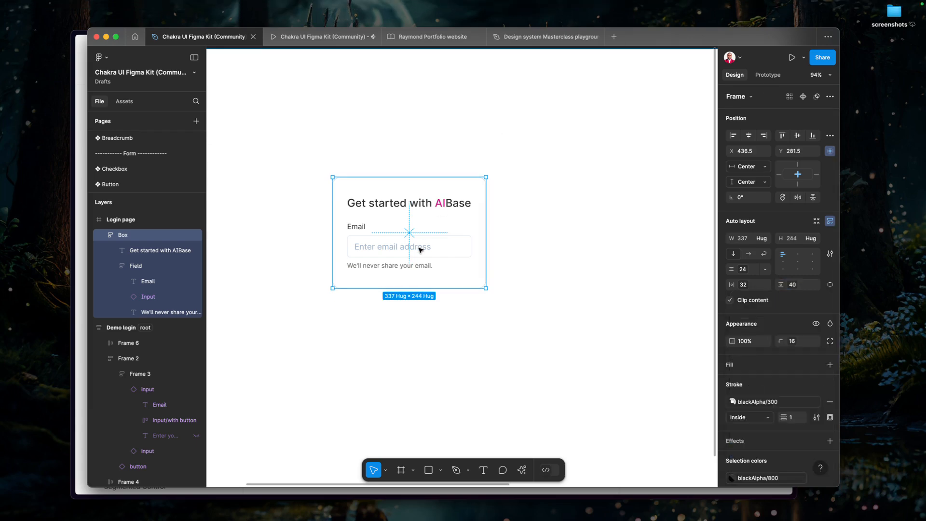
# Duplicate the Field frame inside the Box.
pyautogui.click(424, 265)
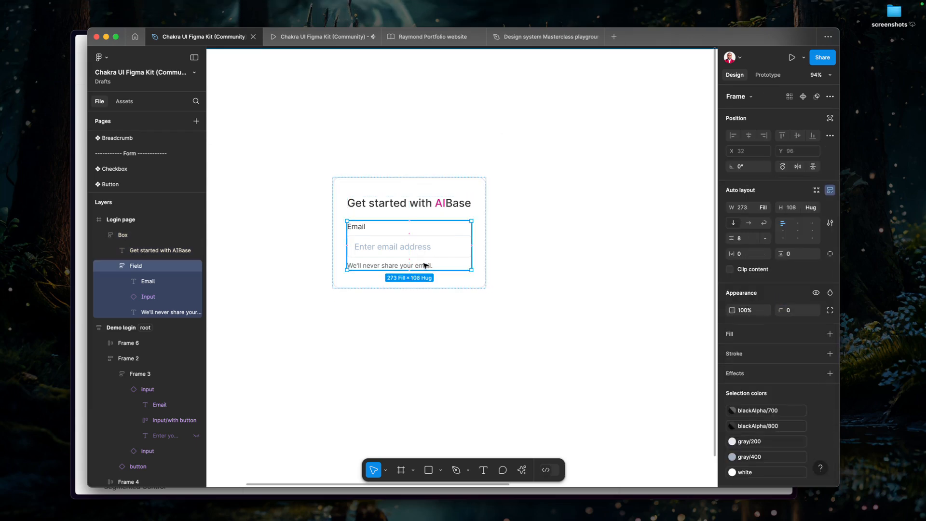
pyautogui.press('super+d')
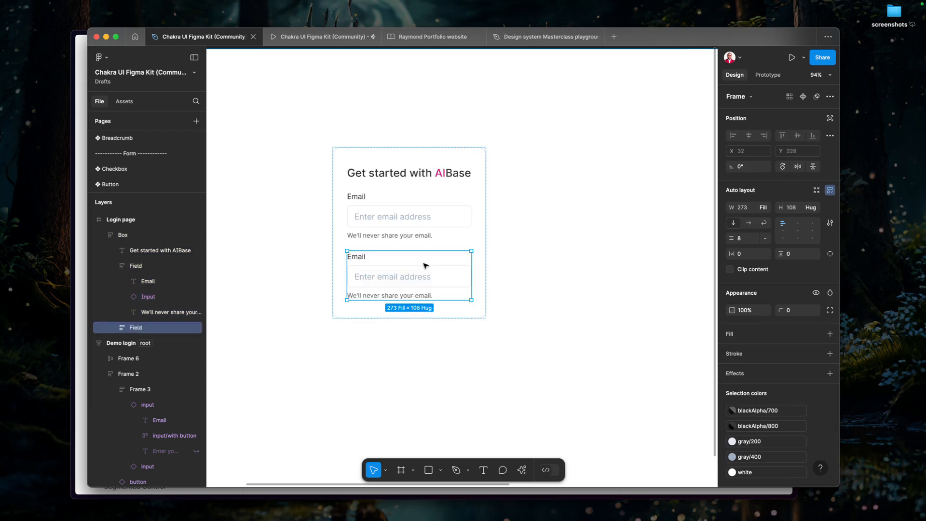
# Change the label of the duplicated Field to "Password".
pyautogui.doubleClick(363, 259)
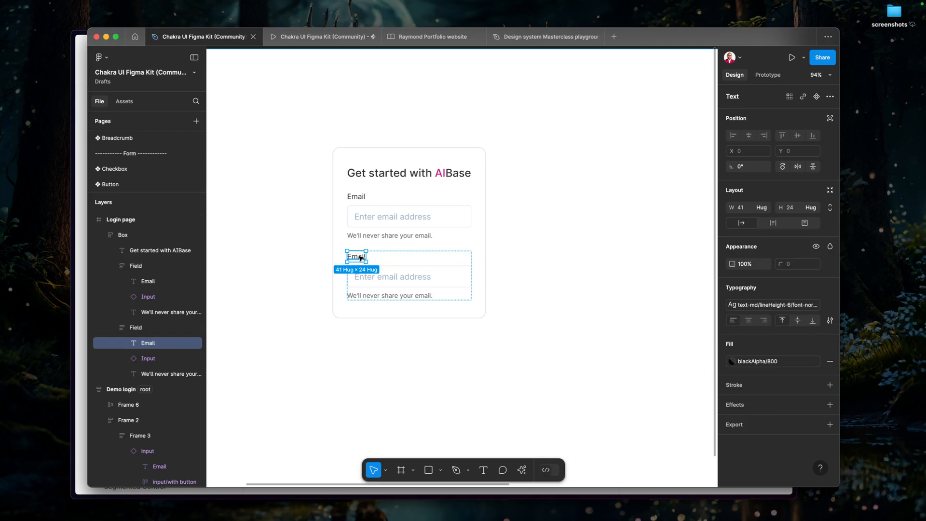
pyautogui.doubleClick(359, 257)
pyautogui.write('Password')
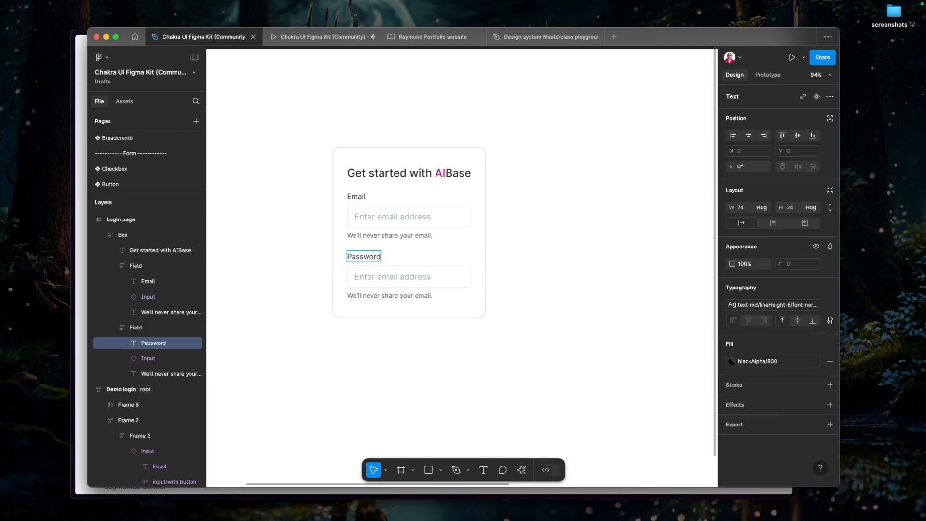
pyautogui.press('Escape')
# Set the placeholder of the second Field's Input to "Enter your password".
pyautogui.doubleClick(381, 278)
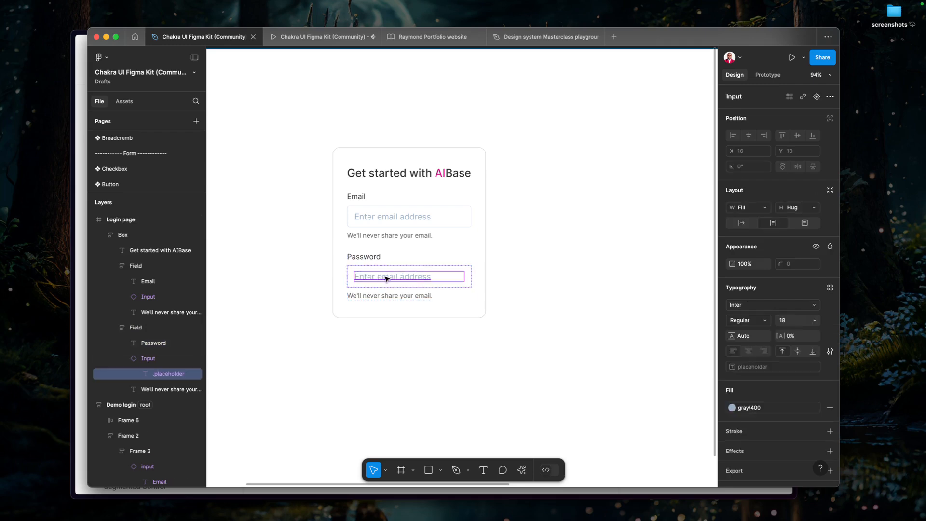
pyautogui.press('Escape')
pyautogui.click(800, 192)
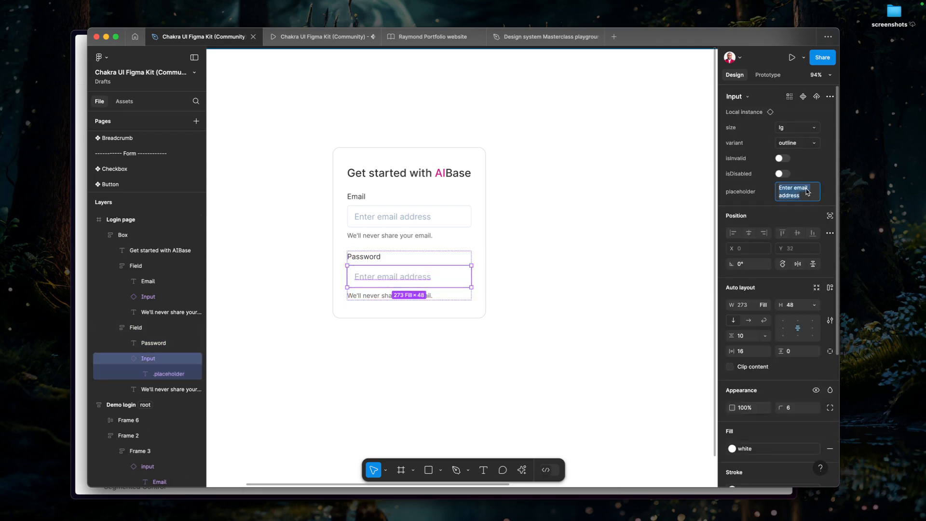
pyautogui.doubleClick(799, 192)
pyautogui.keyDown('shift'); pyautogui.click(796, 196); pyautogui.keyUp('shift')
pyautogui.write('your password')
pyautogui.press('Return')
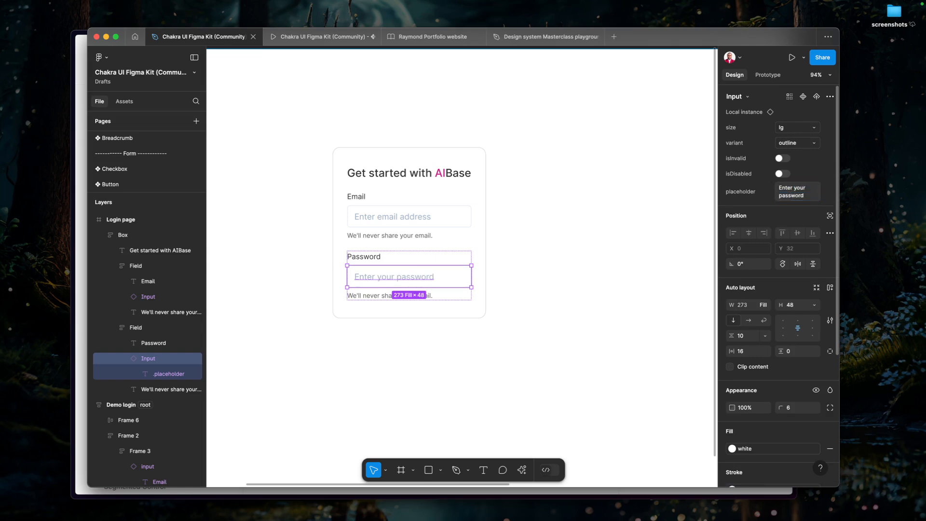
# Compare the login form's fields and spacing with the Demo login reference frame.
pyautogui.click(427, 296)
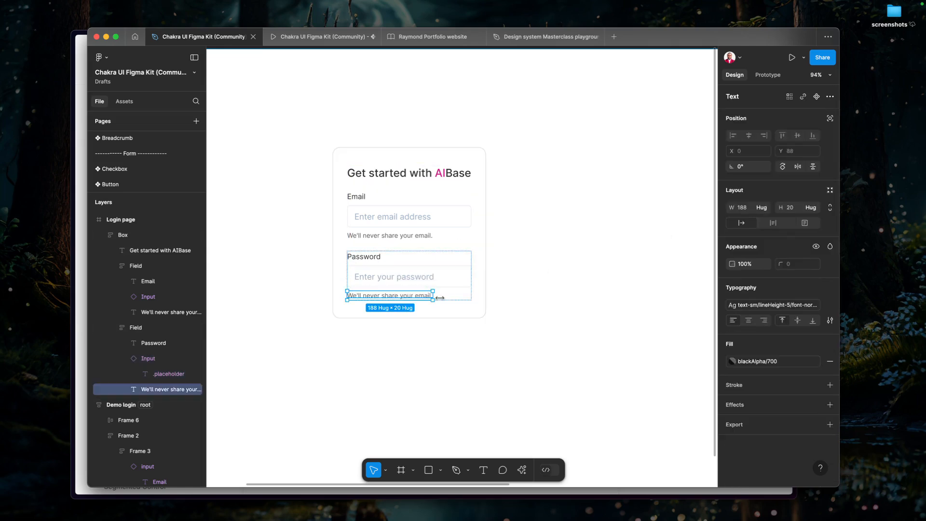
pyautogui.click(533, 234)
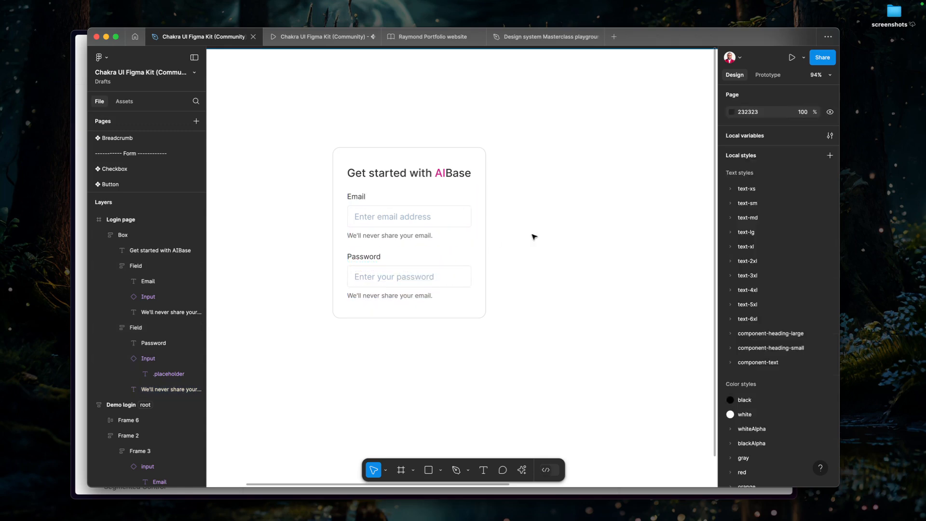
pyautogui.click(437, 260)
pyautogui.click(563, 320)
pyautogui.scroll(-5, 417, 292)
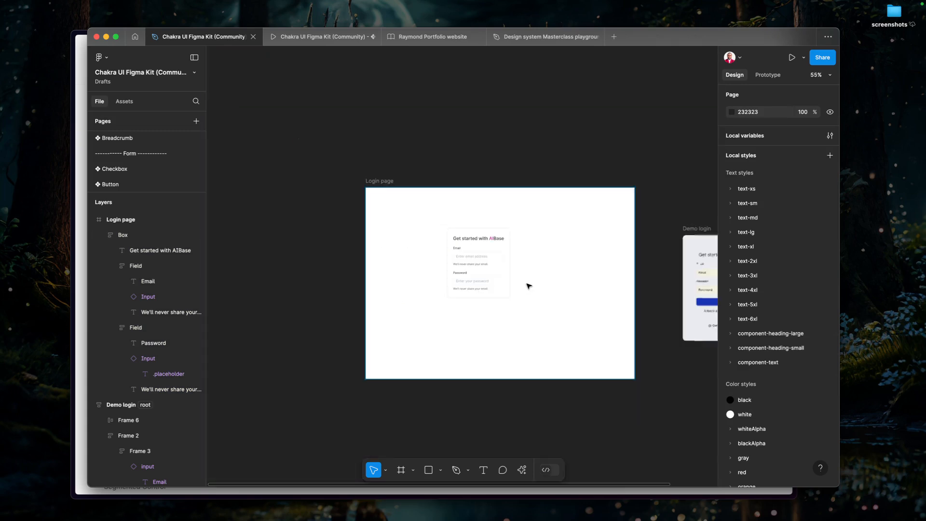
pyautogui.moveTo(576, 285); pyautogui.dragTo(477, 283)
pyautogui.scroll(4, 674, 297)
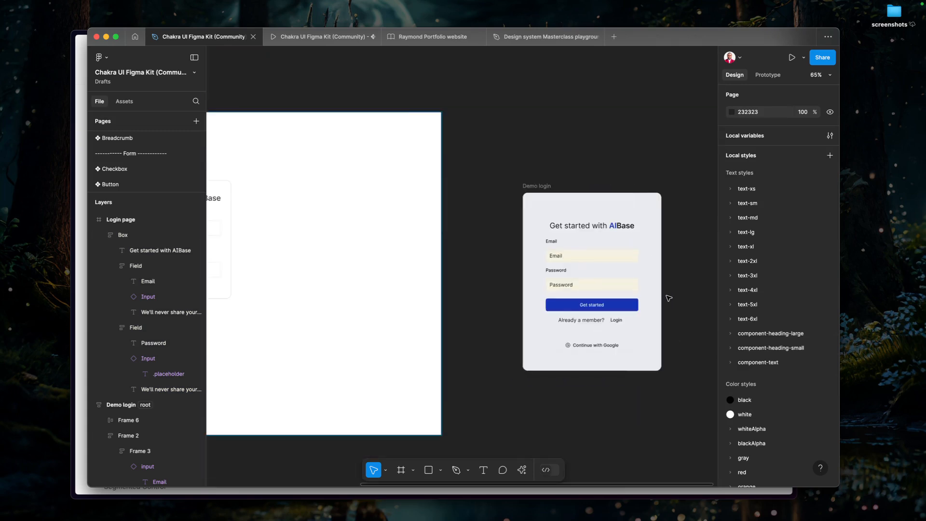
pyautogui.scroll(-2, 597, 288)
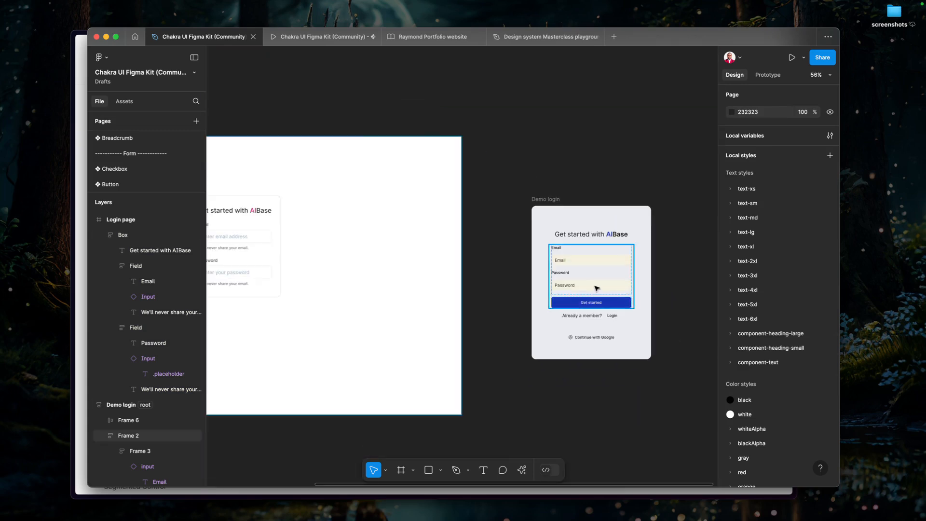
pyautogui.moveTo(364, 285); pyautogui.dragTo(475, 278)
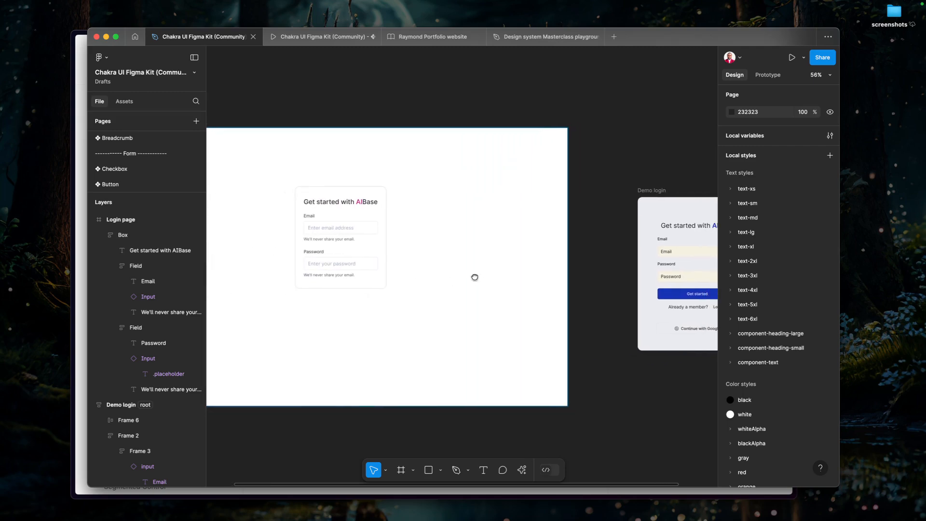
# Set the Box's horizontal padding to the 56 spacing variable.
pyautogui.click(357, 270)
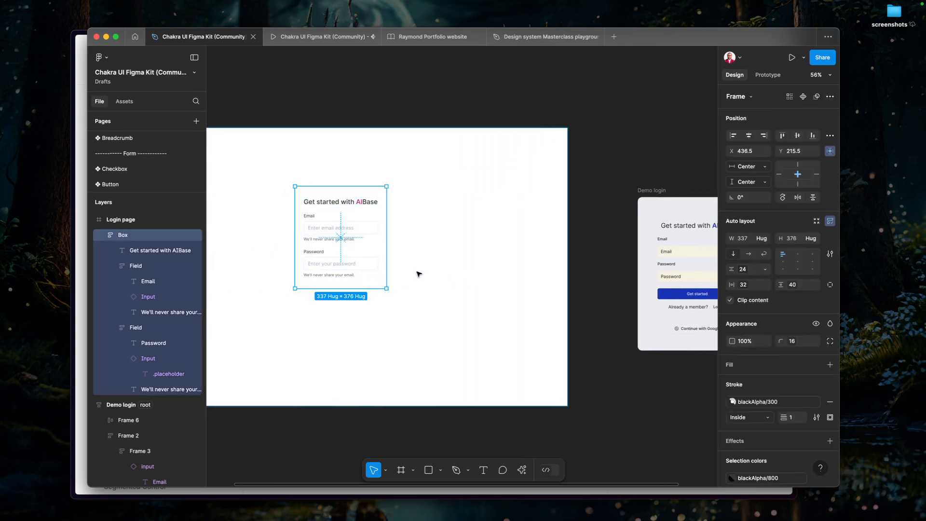
pyautogui.click(765, 238)
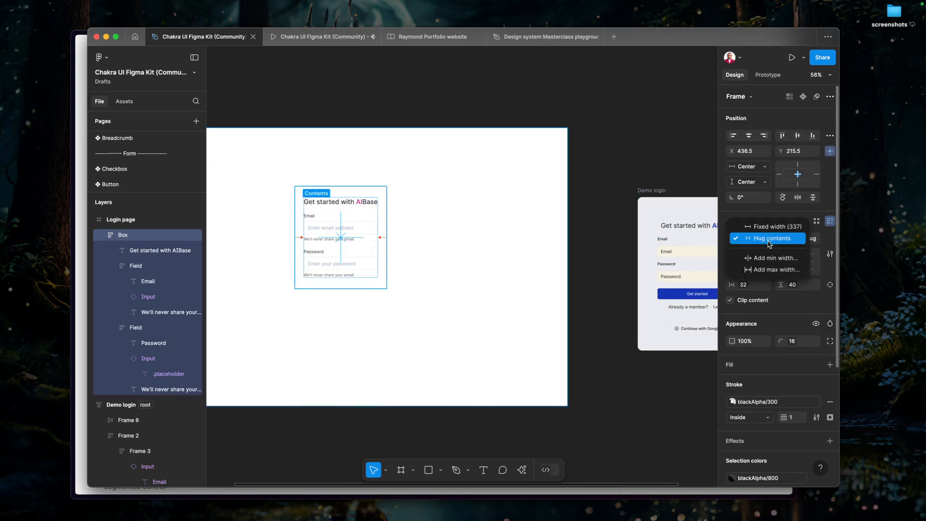
pyautogui.click(770, 240)
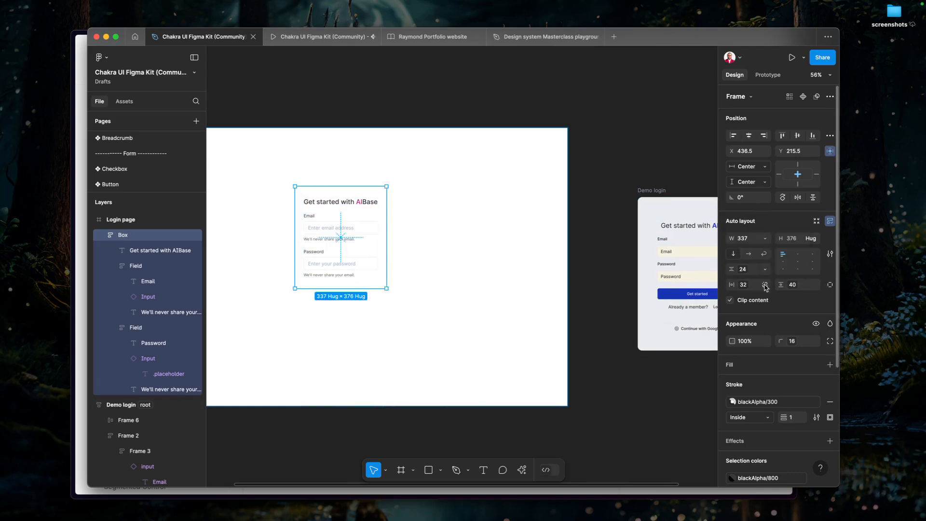
pyautogui.click(765, 285)
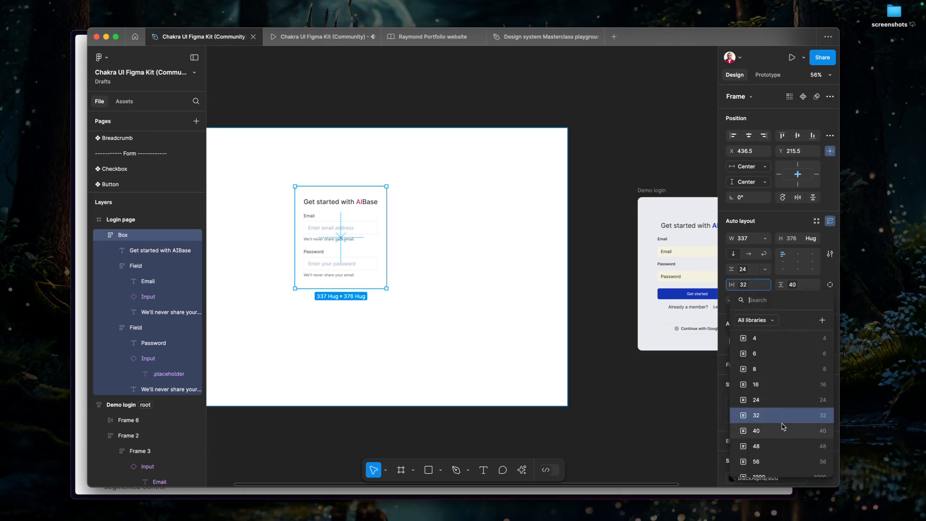
pyautogui.click(787, 461)
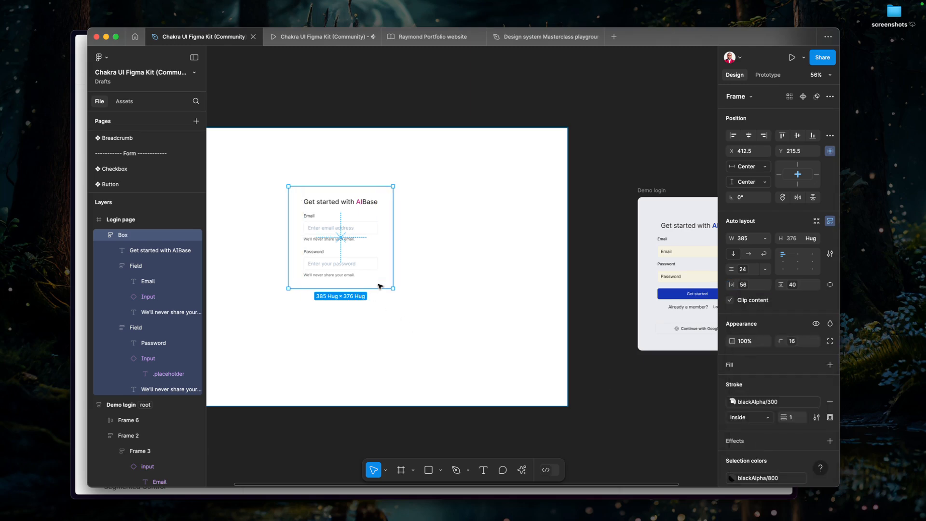
# Hide the helper texts below both the email and password Inputs.
pyautogui.doubleClick(329, 239)
pyautogui.keyDown('shift'); pyautogui.click(331, 276); pyautogui.keyUp('shift')
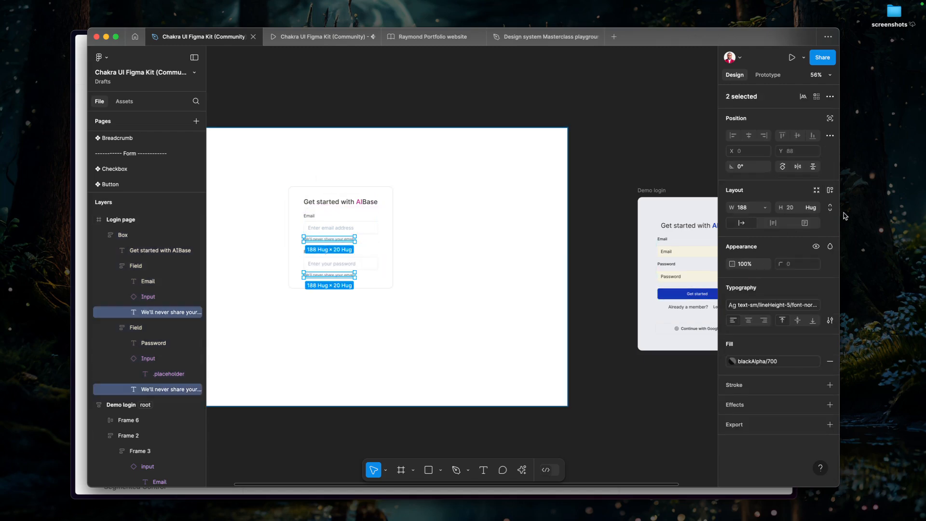
pyautogui.click(817, 246)
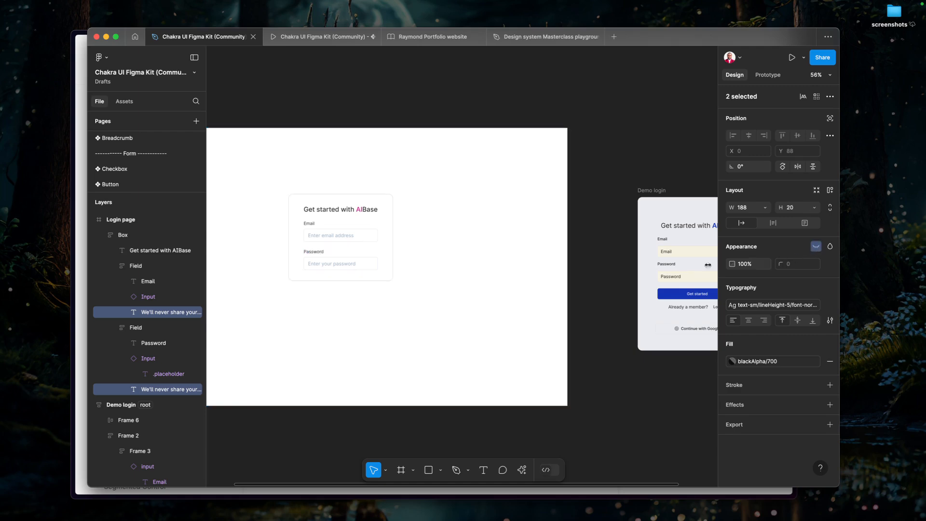
pyautogui.click(443, 296)
# Wrap the Email and Password Field frames together in a new auto-layout frame inside the Box.
pyautogui.click(320, 267)
pyautogui.click(320, 266)
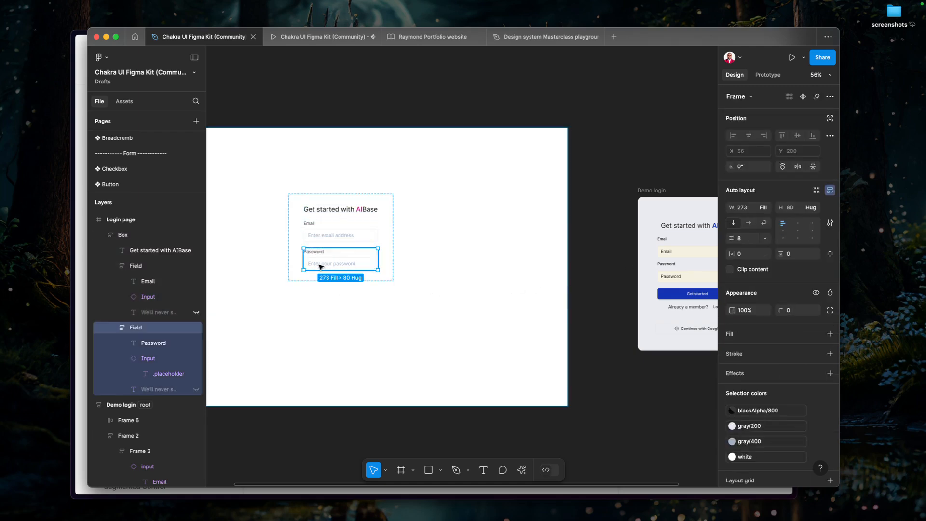
pyautogui.click(328, 240)
pyautogui.scroll(5, 335, 240)
pyautogui.scroll(2, 335, 240)
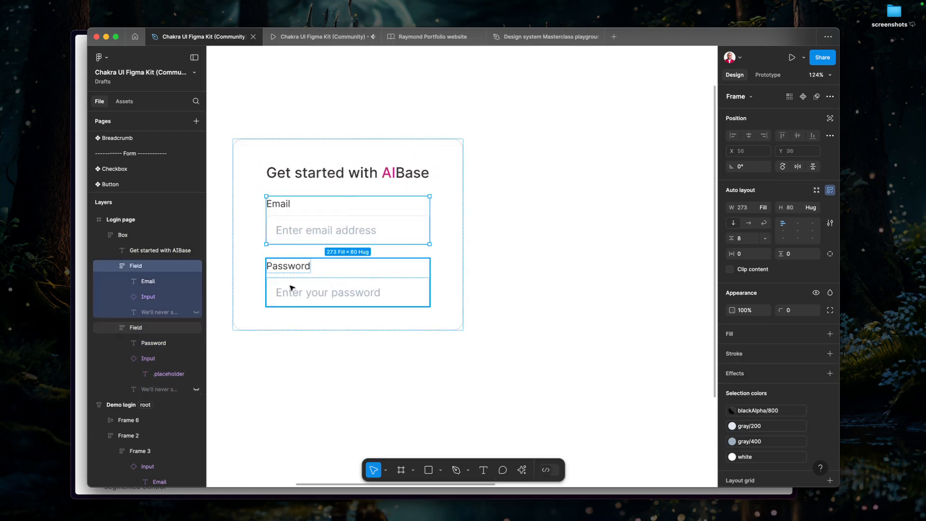
pyautogui.click(109, 267)
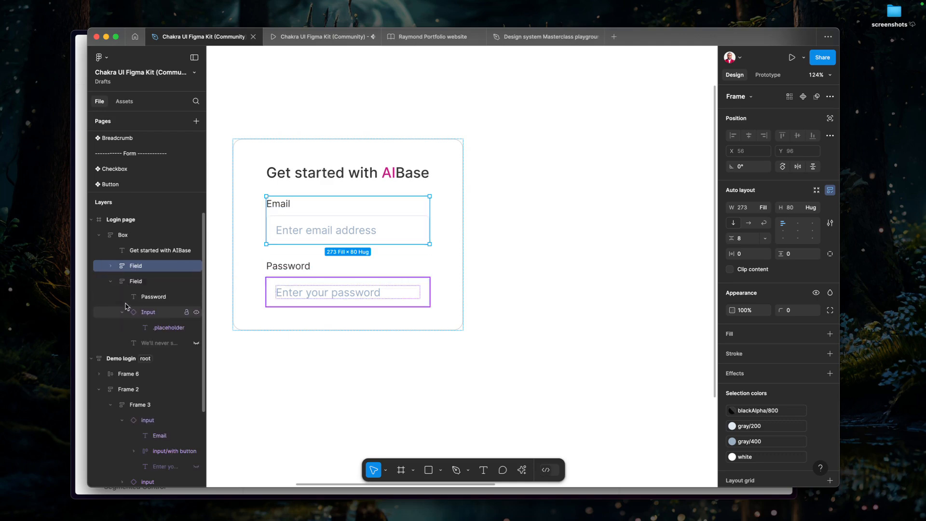
pyautogui.click(111, 282)
pyautogui.keyDown('shift'); pyautogui.click(300, 266); pyautogui.keyUp('shift')
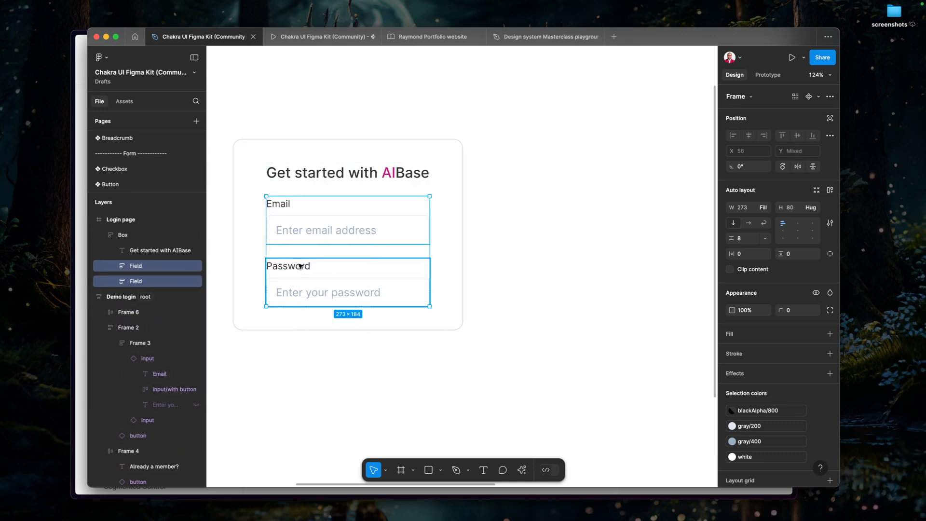
pyautogui.hotkey('shift', 'a')
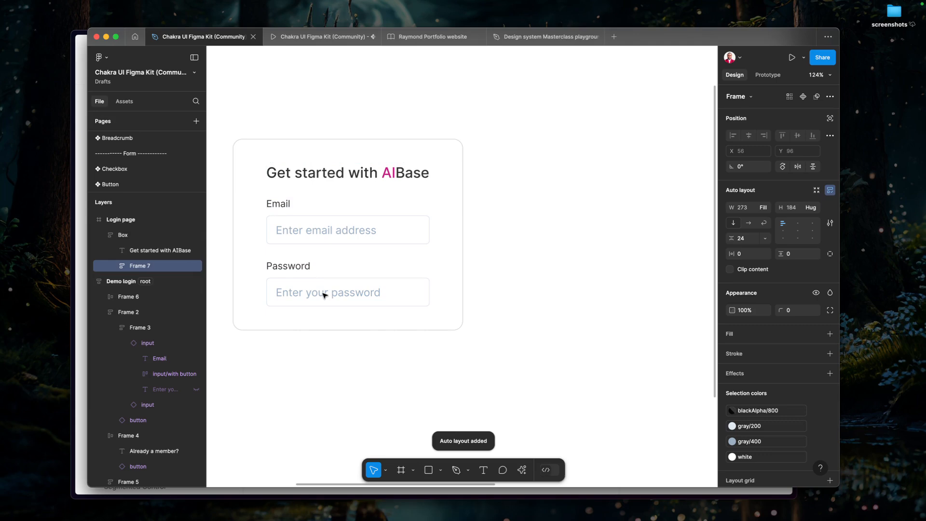
# Rename the auto-layout frame around the two Fields as Vstack.
pyautogui.doubleClick(138, 265)
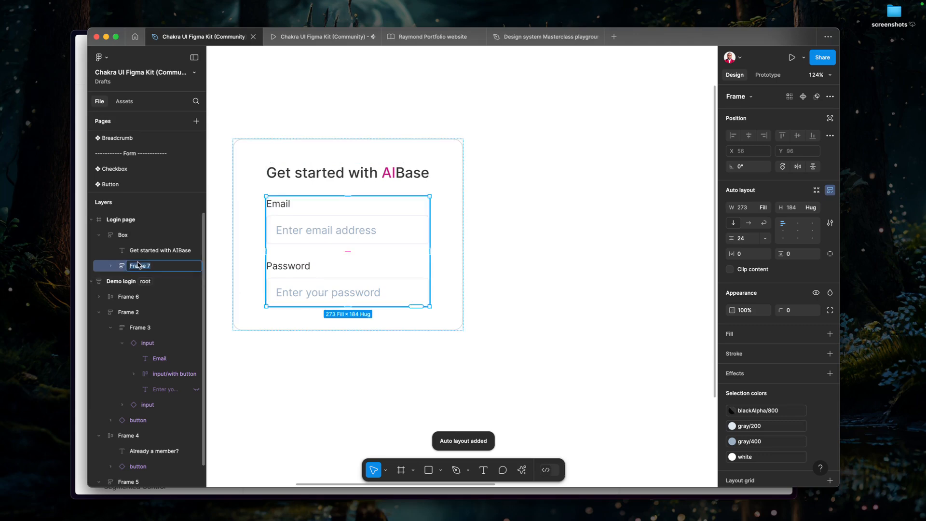
pyautogui.write('Vsta')
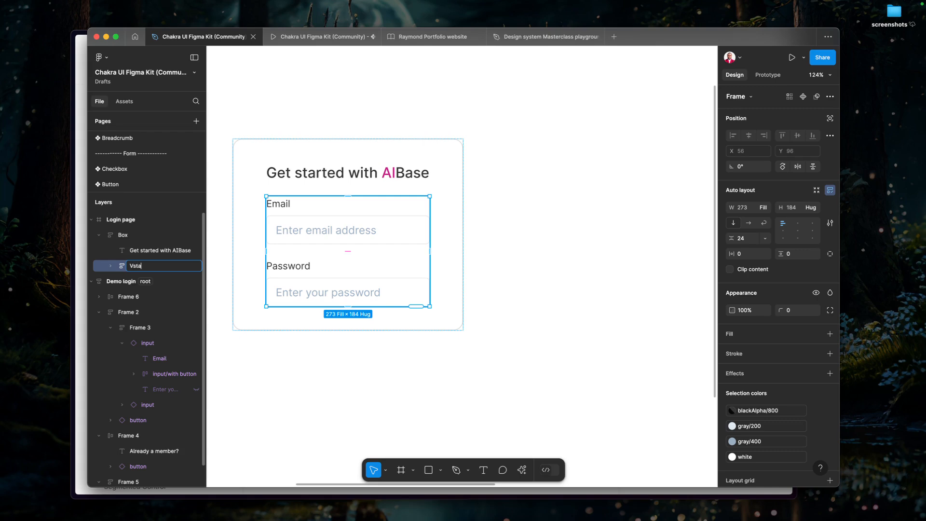
pyautogui.write('ck')
pyautogui.press('Return')
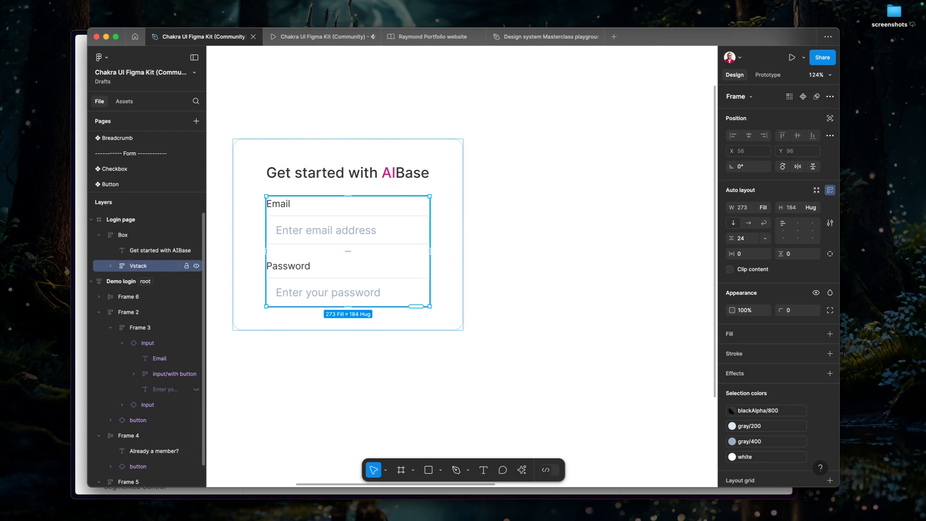
# Switch to the Chakra UI docs in the browser, check the Stack component page for the vertical stack's name, and return to Figma.
pyautogui.press('super+Tab')
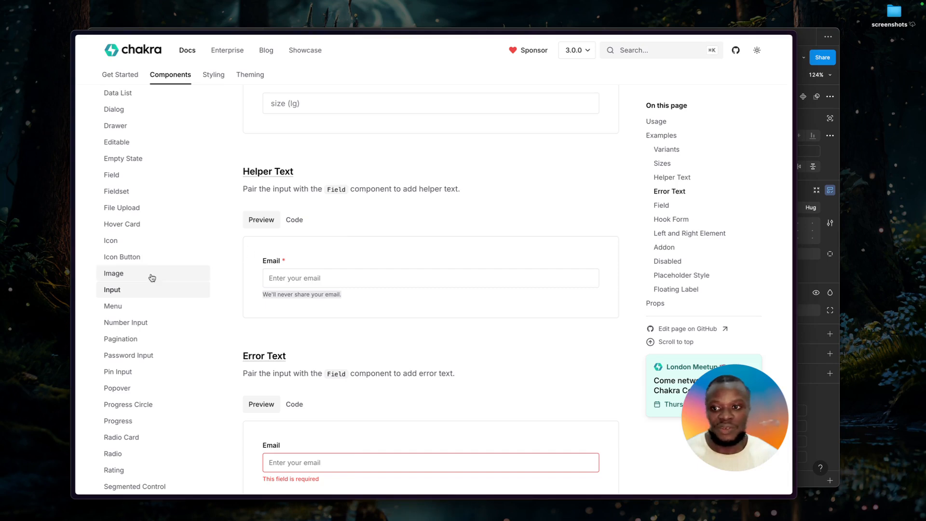
pyautogui.scroll(10, 155, 227)
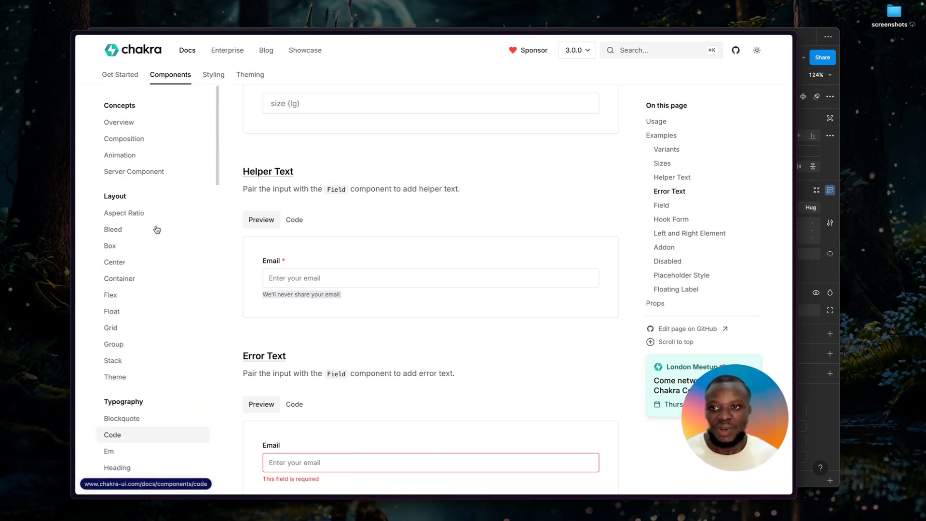
pyautogui.click(131, 366)
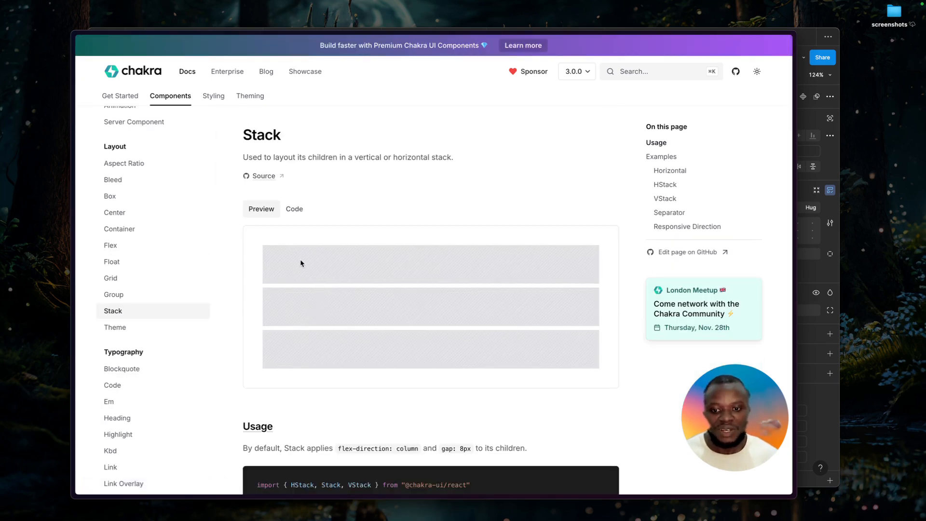
pyautogui.scroll(-5, 300, 263)
pyautogui.doubleClick(364, 222)
pyautogui.press('super+Tab')
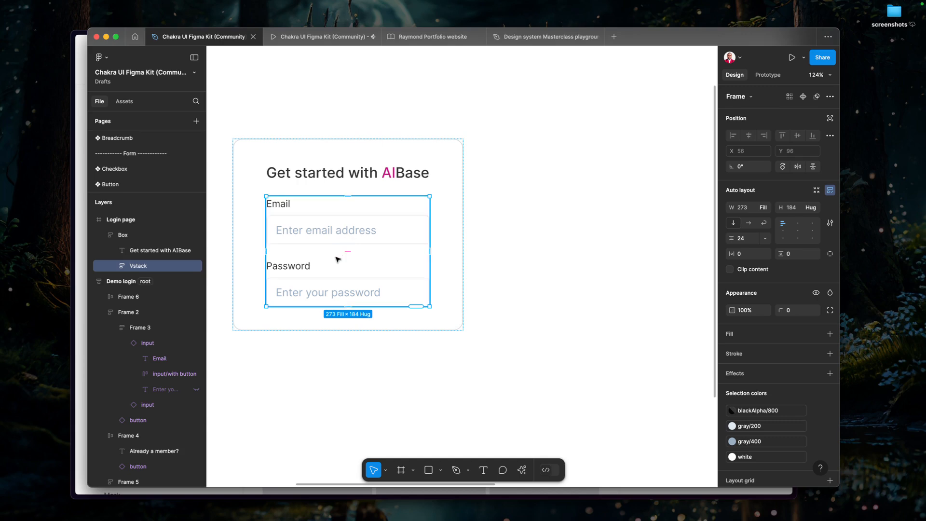
# Correct the capitalisation of the Vstack layer's name to VStack.
pyautogui.doubleClick(143, 267)
pyautogui.click(135, 269)
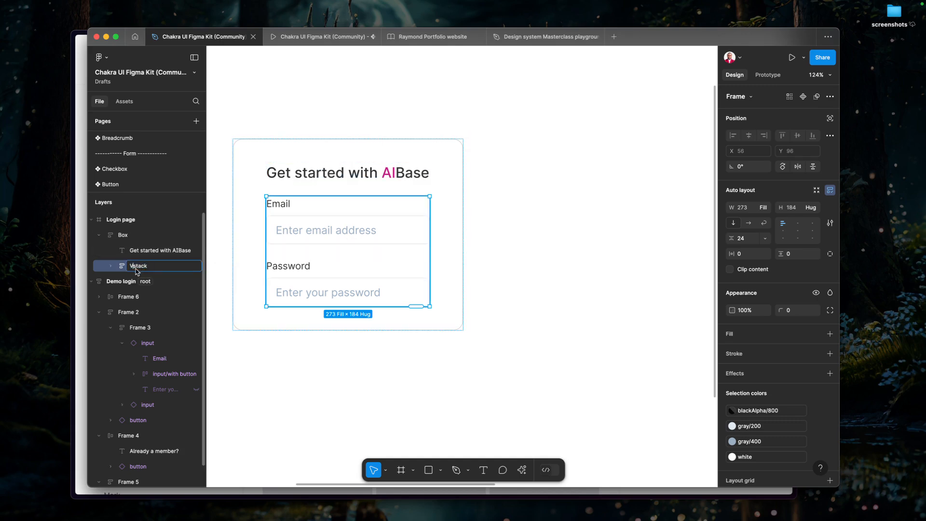
pyautogui.press('Delete')
pyautogui.write('S')
pyautogui.press('Return')
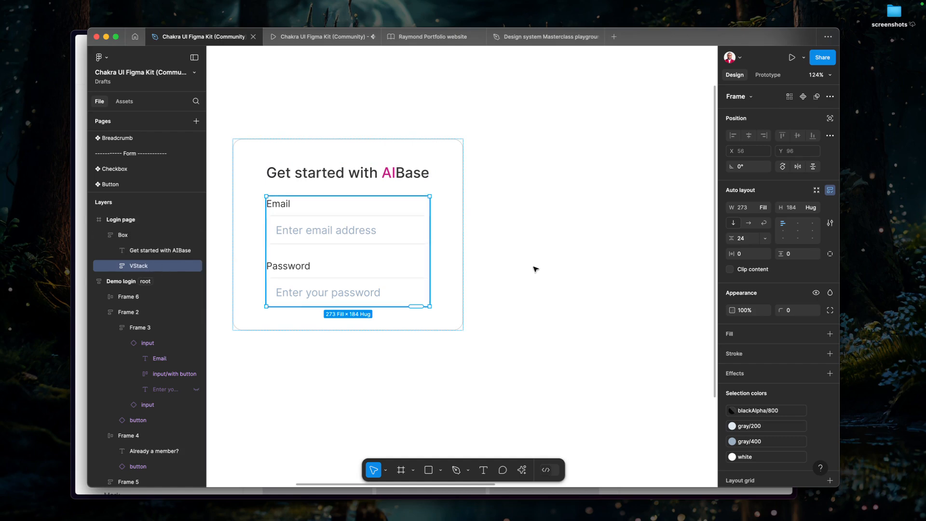
# Set the VStack's vertical gap between the two Fields to the 16 spacing variable.
pyautogui.click(764, 239)
pyautogui.click(753, 273)
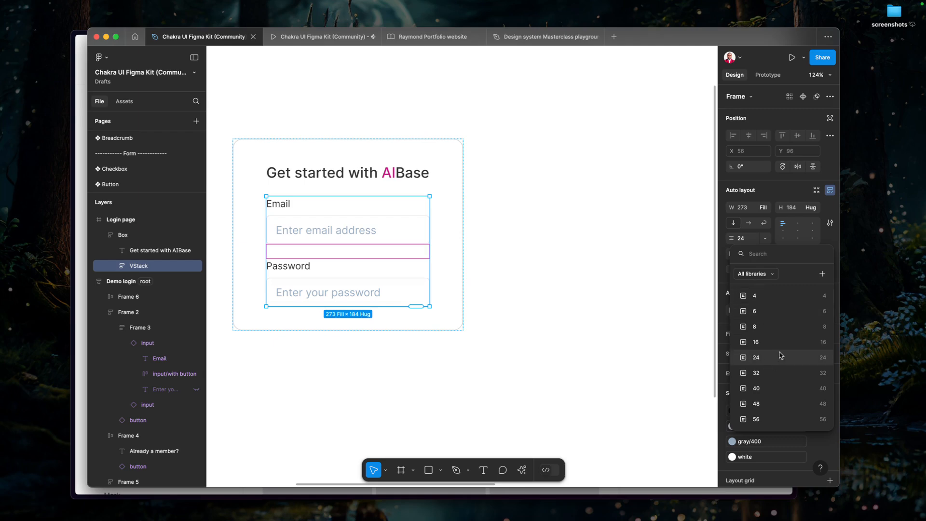
pyautogui.click(783, 349)
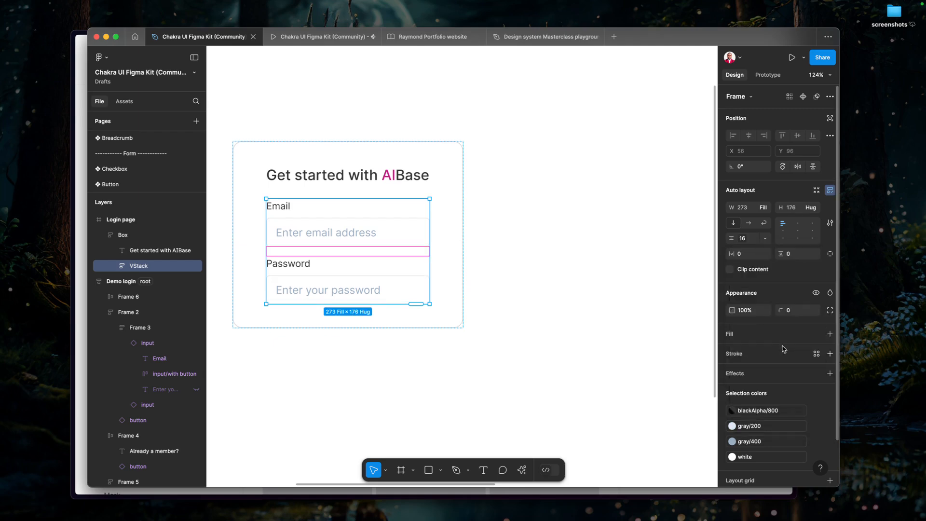
pyautogui.click(528, 342)
pyautogui.click(308, 268)
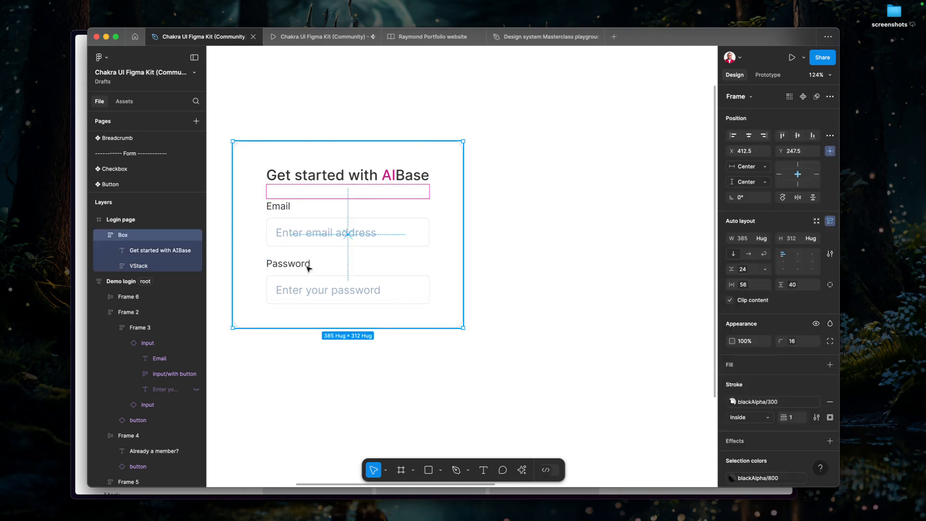
# Switch to the Chakra UI docs in the browser, look at the Button component page, and return to Figma.
pyautogui.click(307, 268)
pyautogui.press('super+Tab')
pyautogui.scroll(-8, 141, 396)
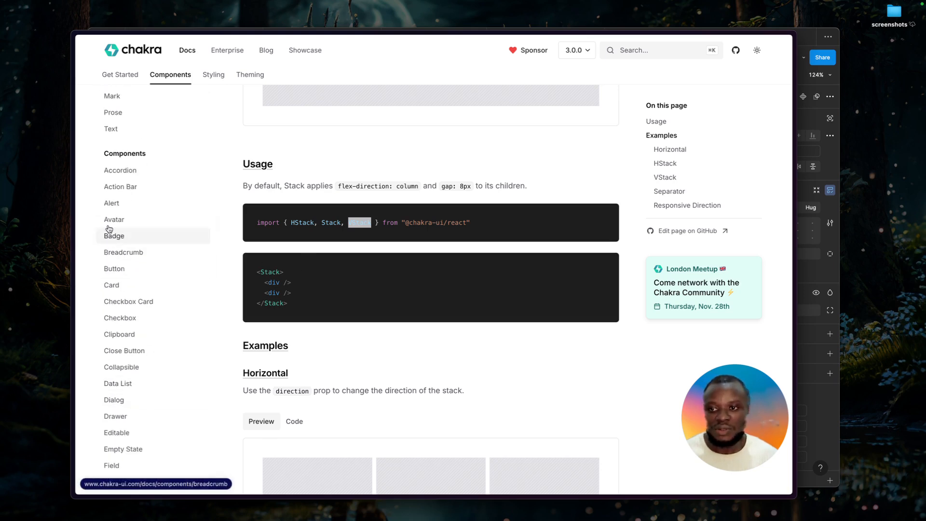
pyautogui.click(115, 269)
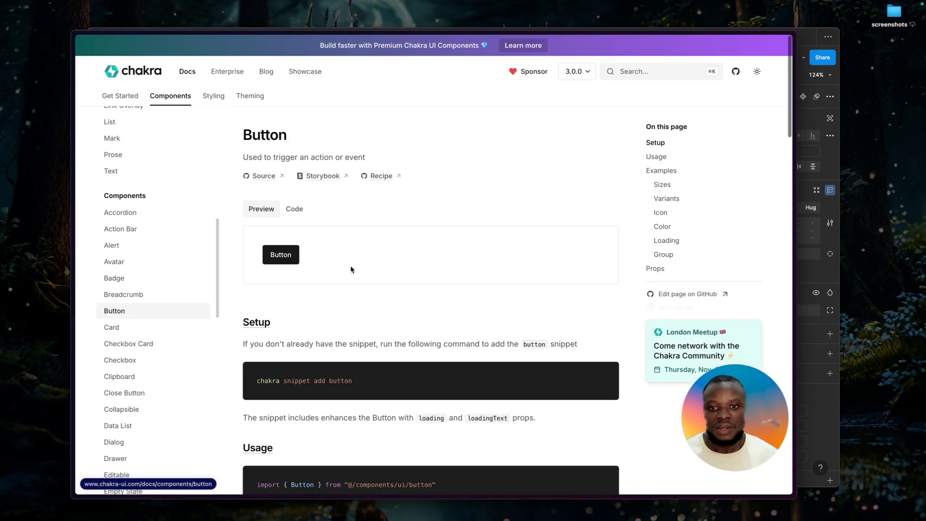
pyautogui.press('super+Tab')
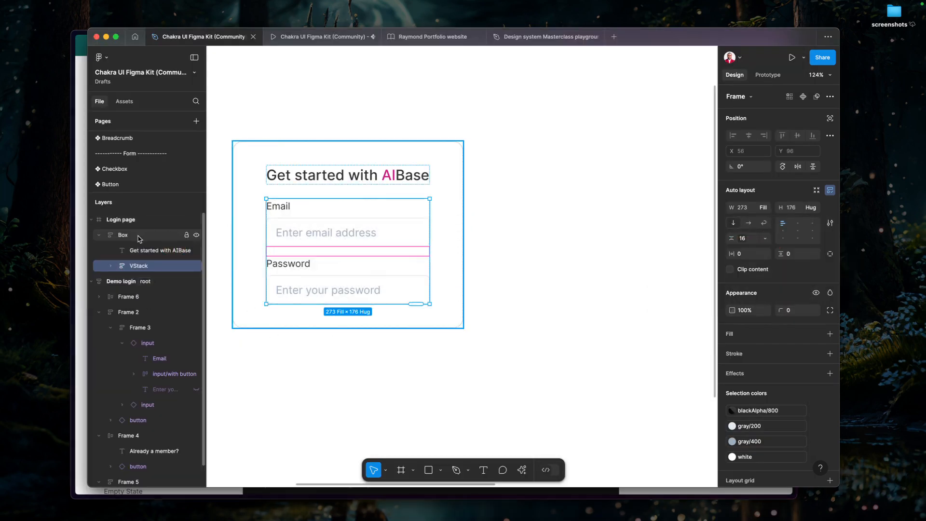
# Search the assets for Button and open the details of the Chakra UI Figma Kit's Button component.
pyautogui.click(253, 248)
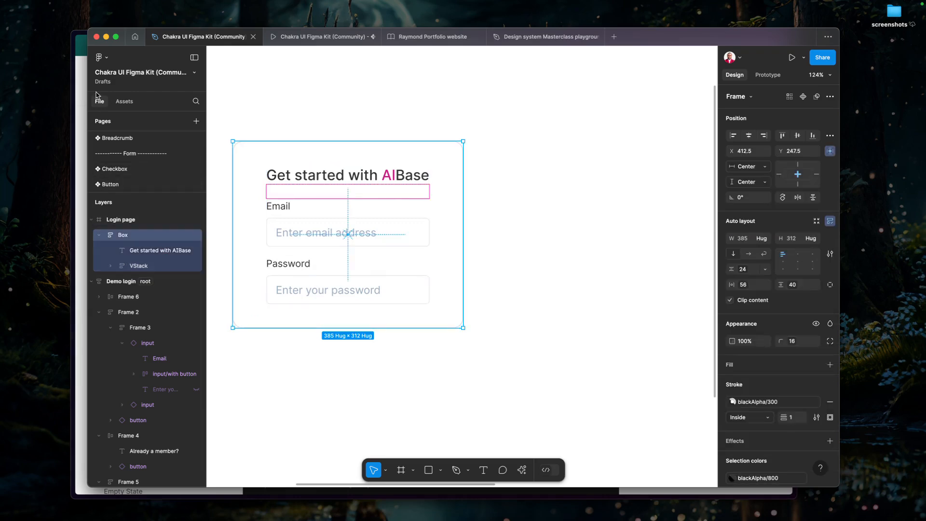
pyautogui.click(124, 101)
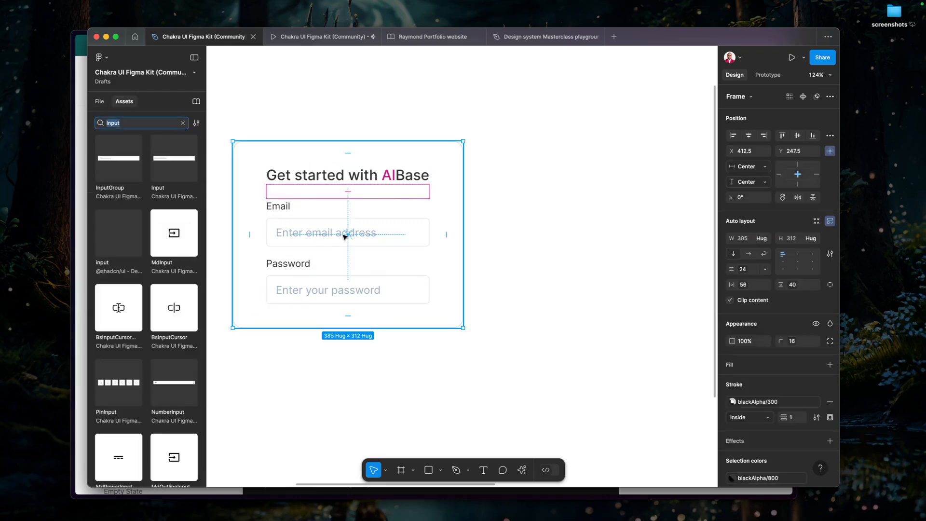
pyautogui.moveTo(346, 236); pyautogui.dragTo(429, 241)
pyautogui.click(126, 124)
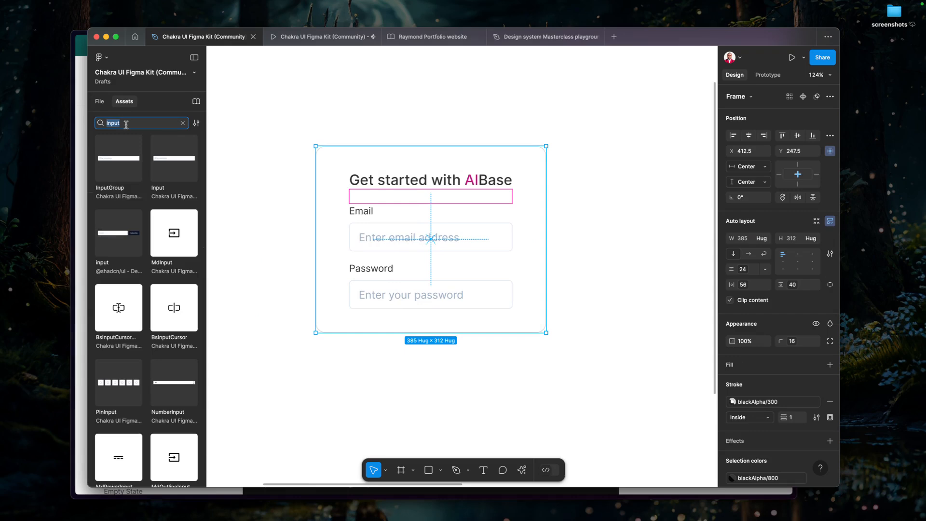
pyautogui.write('Button')
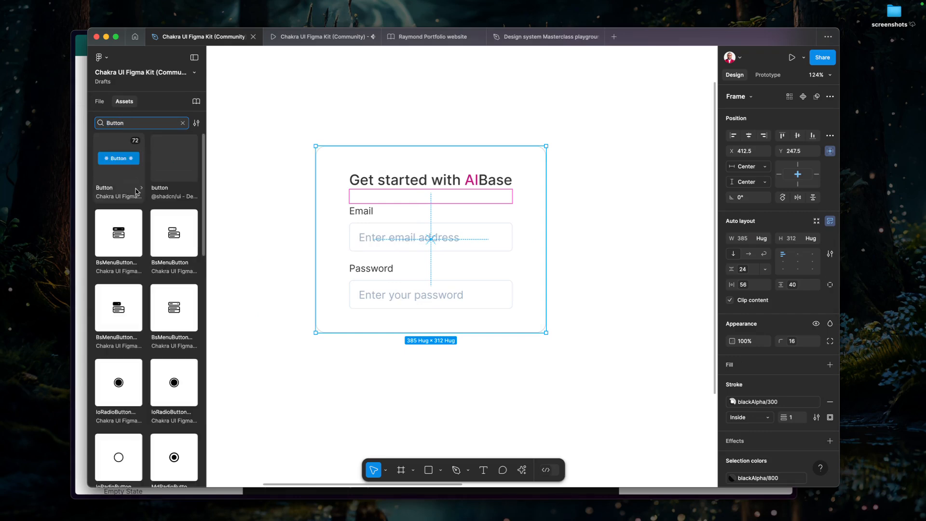
pyautogui.click(118, 158)
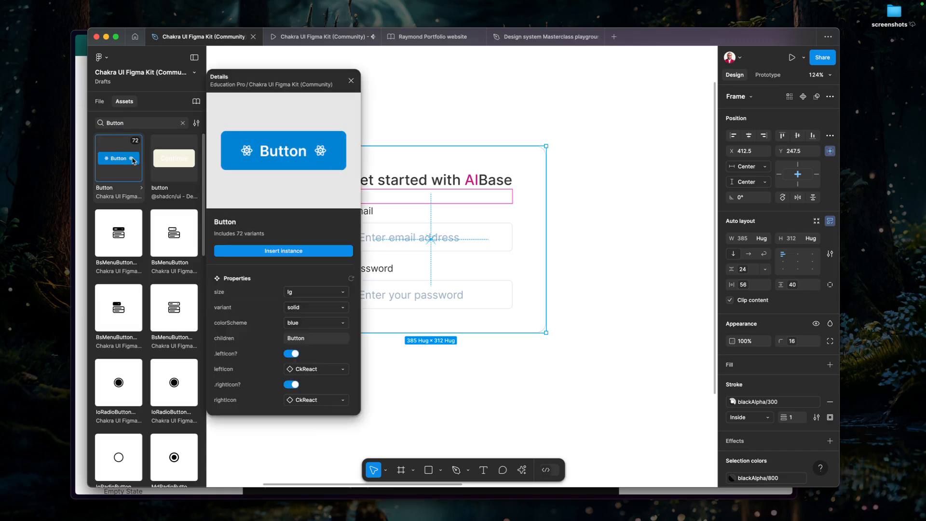
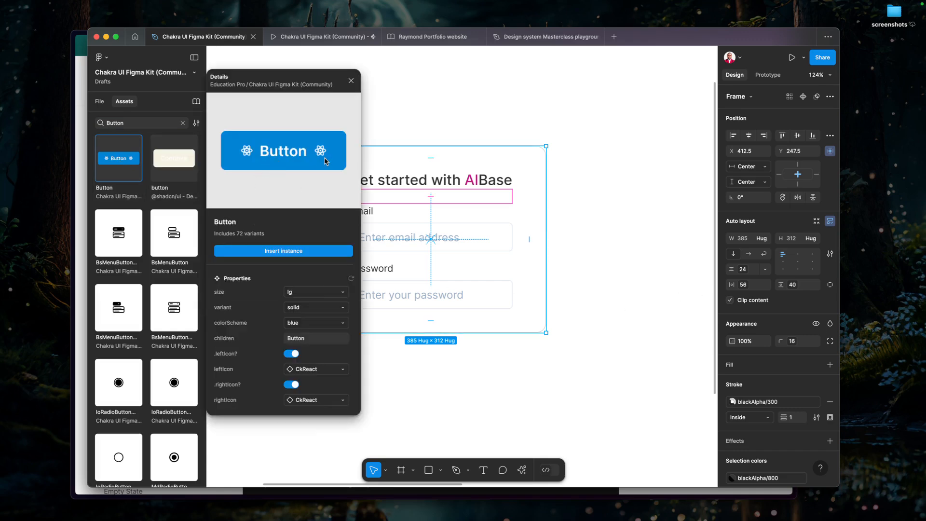
# Turn off the Button component's left and right icons and insert a large solid blue instance on the canvas.
pyautogui.click(290, 354)
pyautogui.click(292, 370)
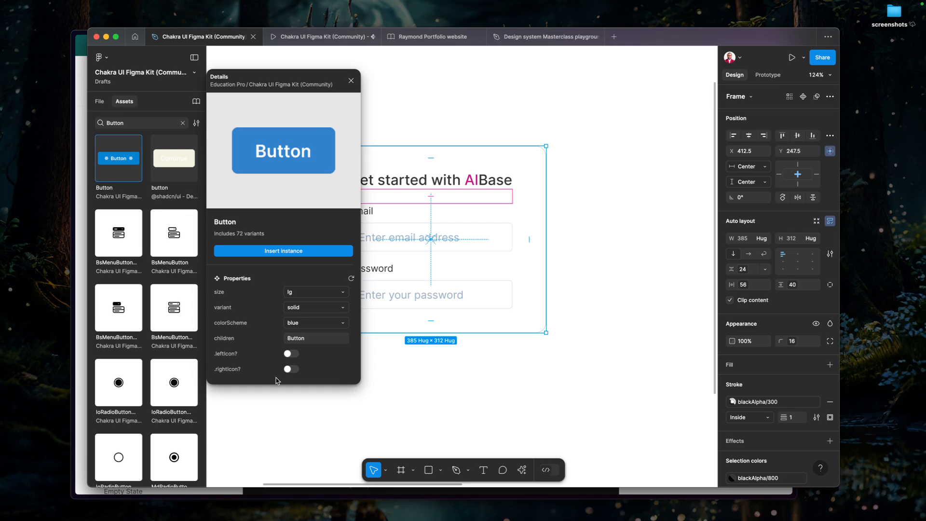
pyautogui.click(282, 251)
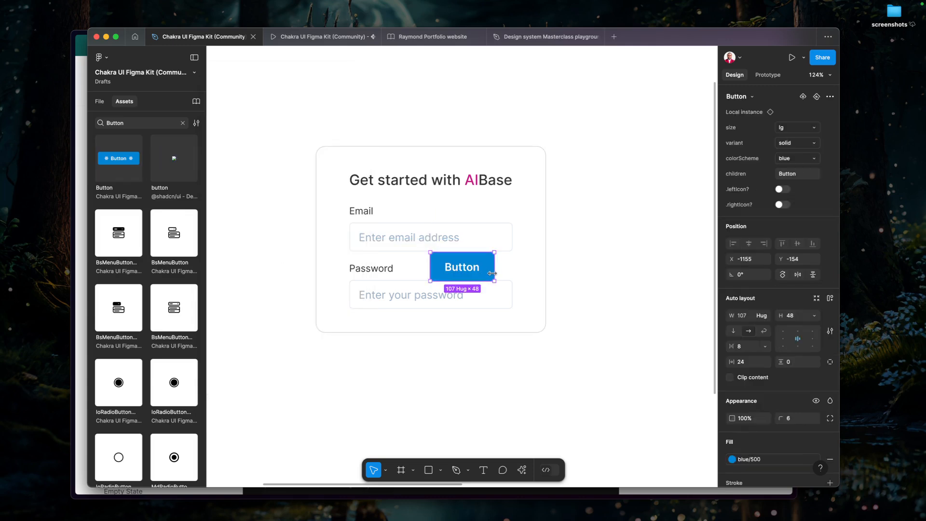
# Move the Button instance into the auto-layout Box, below the Password field.
pyautogui.press('Delete')
pyautogui.click(427, 262)
pyautogui.hotkey('shift', 'a')
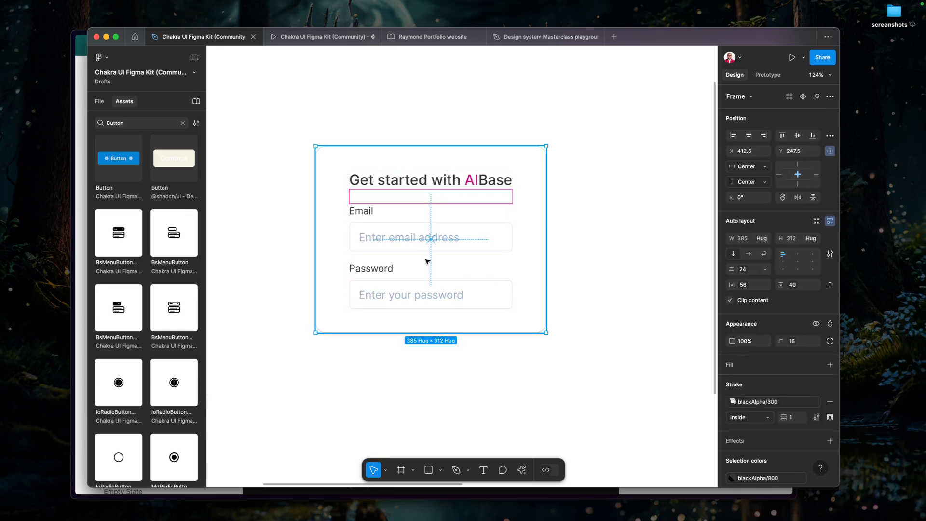
pyautogui.hotkey('ctrl', 'v')
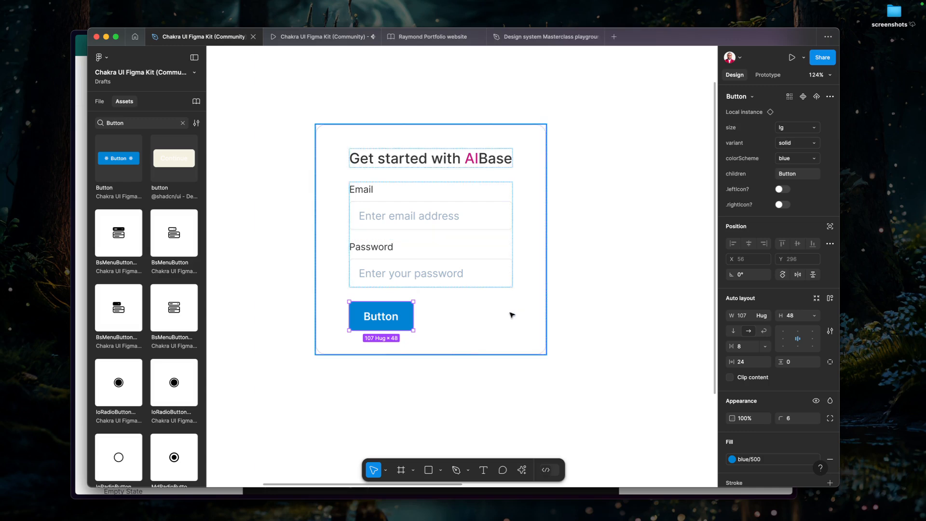
# Check the button in the Demo login frame and set the Login page Button's children text to Get started.
pyautogui.scroll(-10, 543, 285)
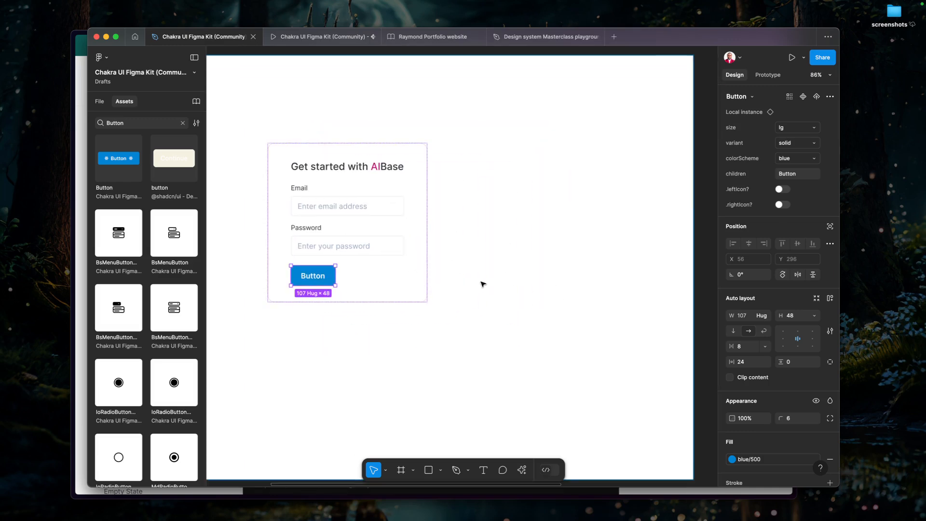
pyautogui.hscroll(3, 660, 295)
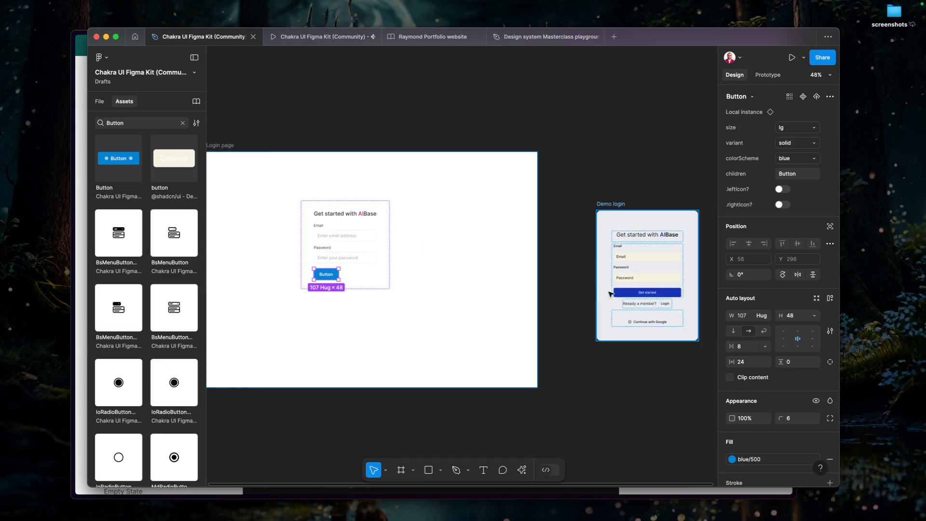
pyautogui.click(661, 296)
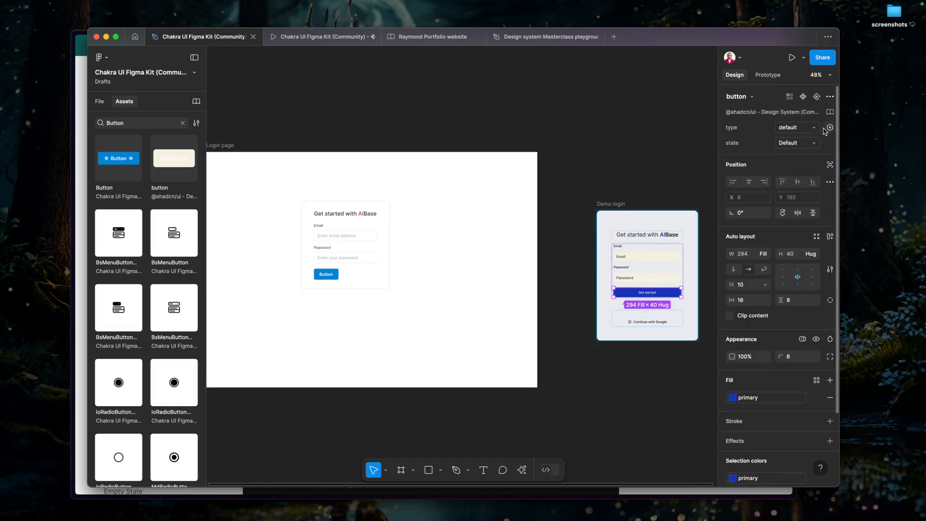
pyautogui.doubleClick(650, 292)
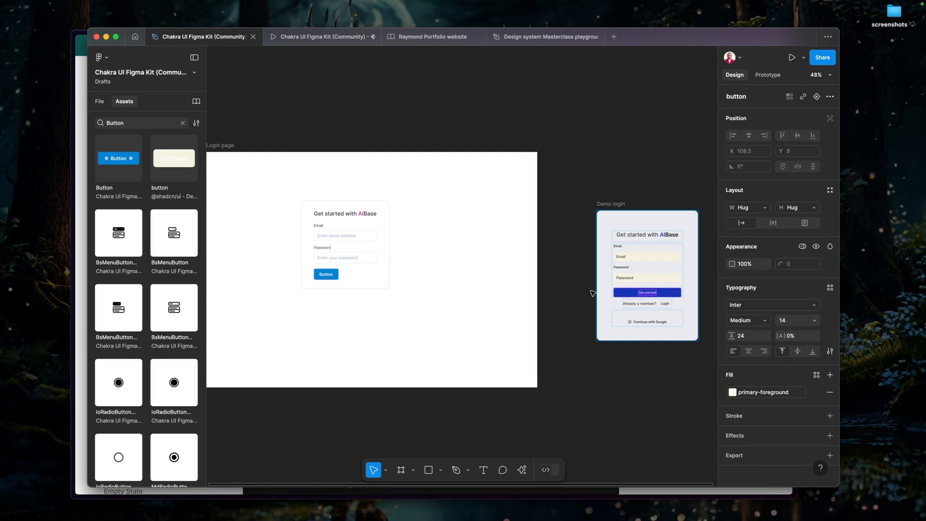
pyautogui.click(327, 274)
pyautogui.click(327, 274)
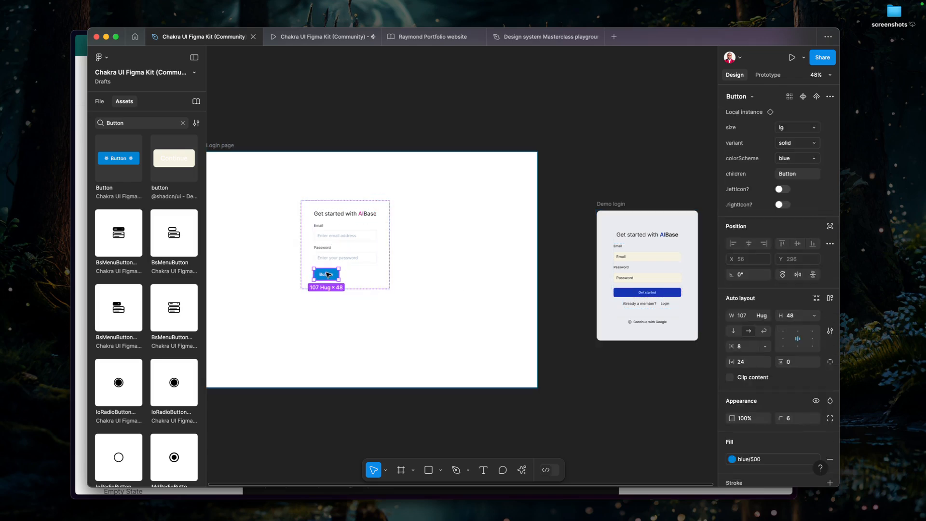
pyautogui.click(815, 177)
pyautogui.write('Get started')
pyautogui.press('Return')
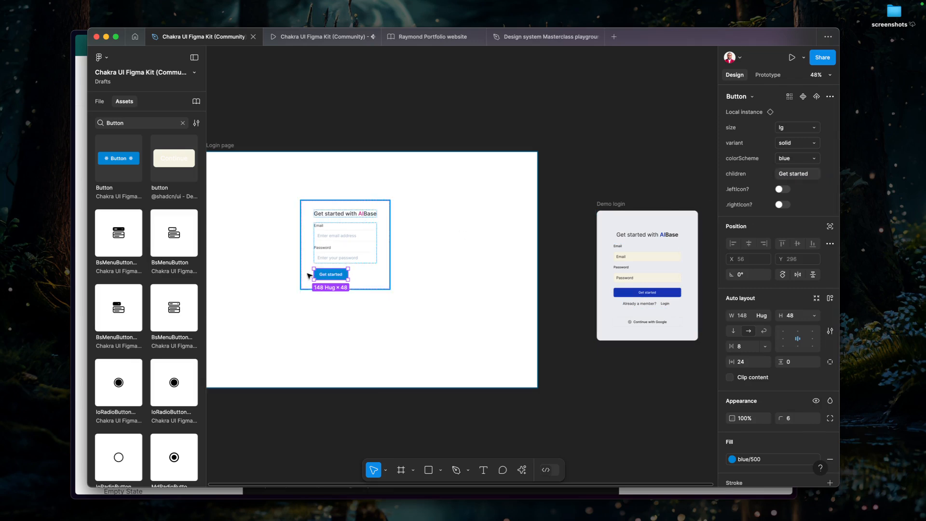
# Set the Get started Button's width to Fill container and deselect it.
pyautogui.scroll(3, 307, 274)
pyautogui.scroll(2, 327, 276)
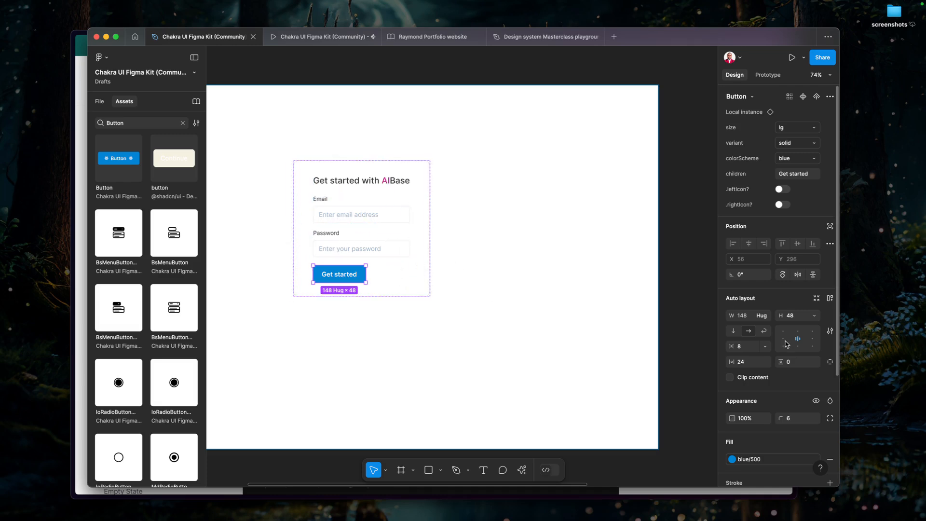
pyautogui.click(765, 316)
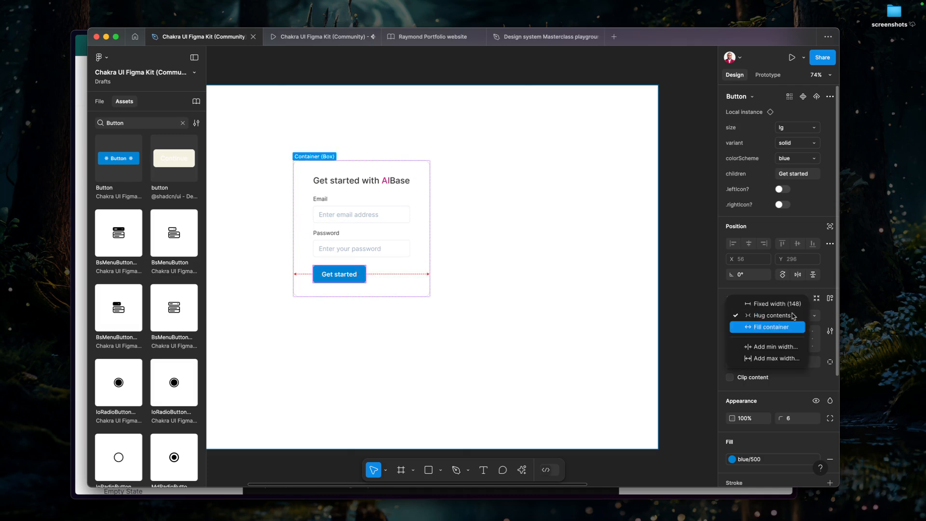
pyautogui.click(771, 328)
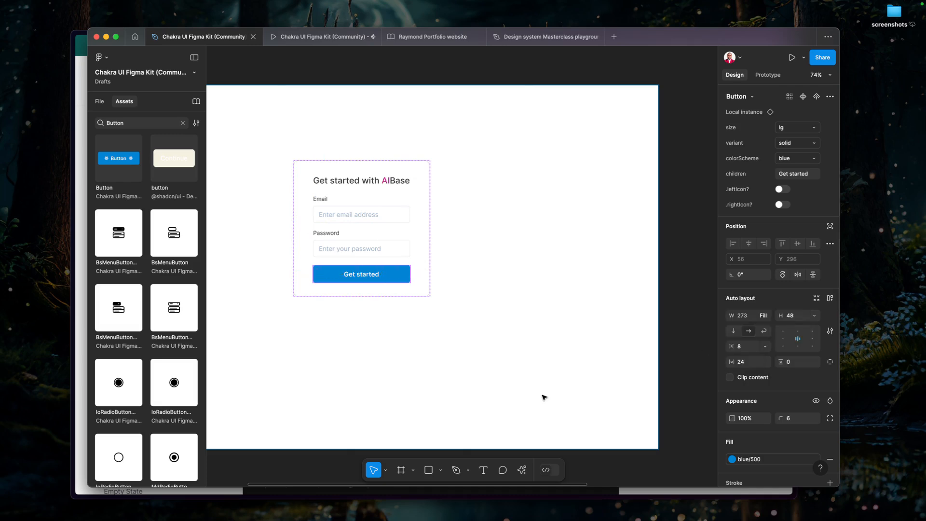
pyautogui.click(480, 368)
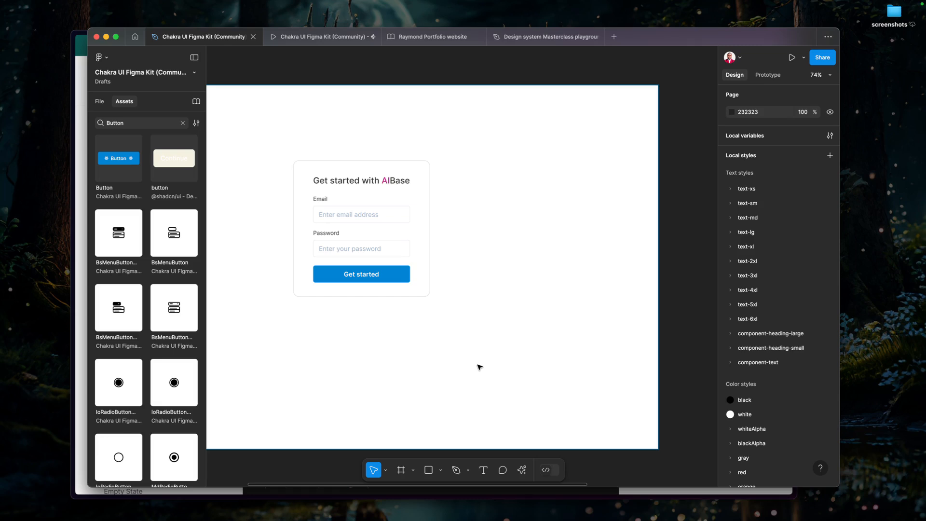
# Switch to the Chakra UI docs in the browser, review the Button's sizes, variants, colours and props, and return to Figma.
pyautogui.press('super+Tab')
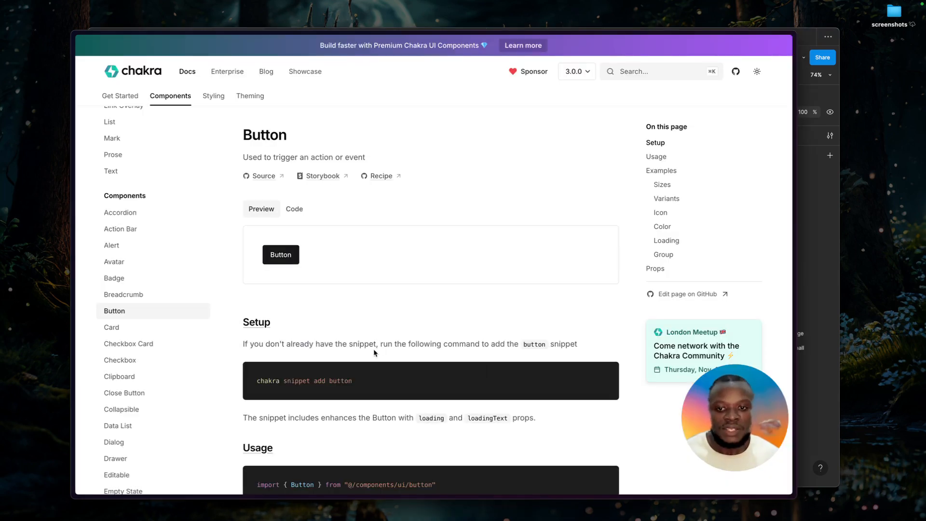
pyautogui.scroll(-8, 375, 349)
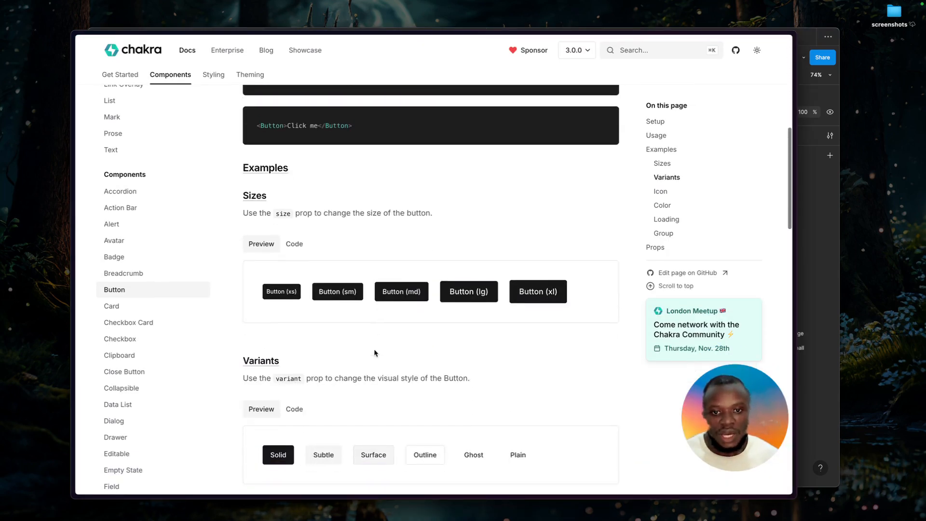
pyautogui.scroll(-8, 375, 350)
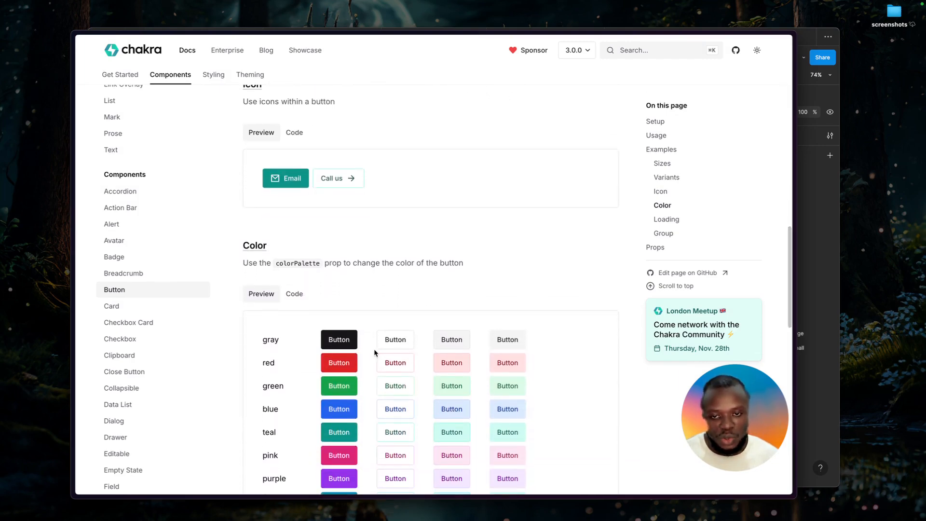
pyautogui.scroll(2, 375, 349)
pyautogui.scroll(8, 375, 351)
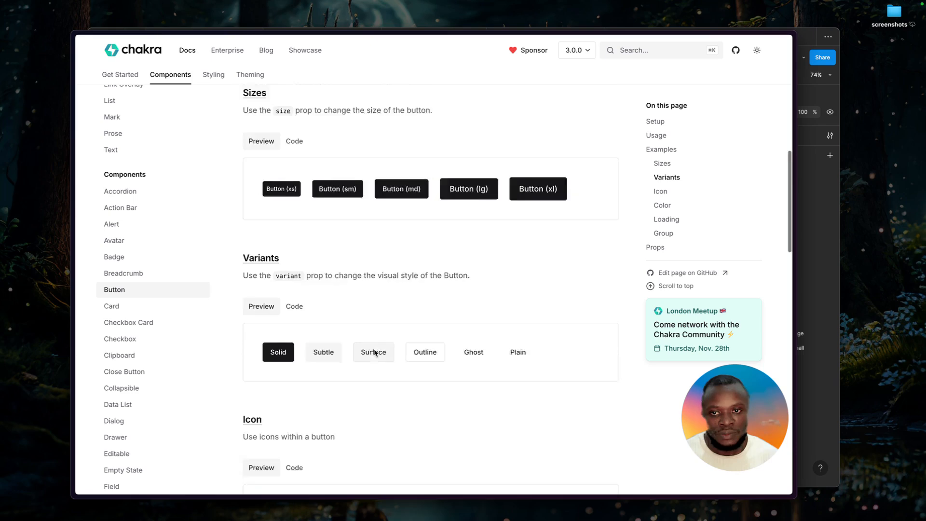
pyautogui.scroll(-12, 375, 351)
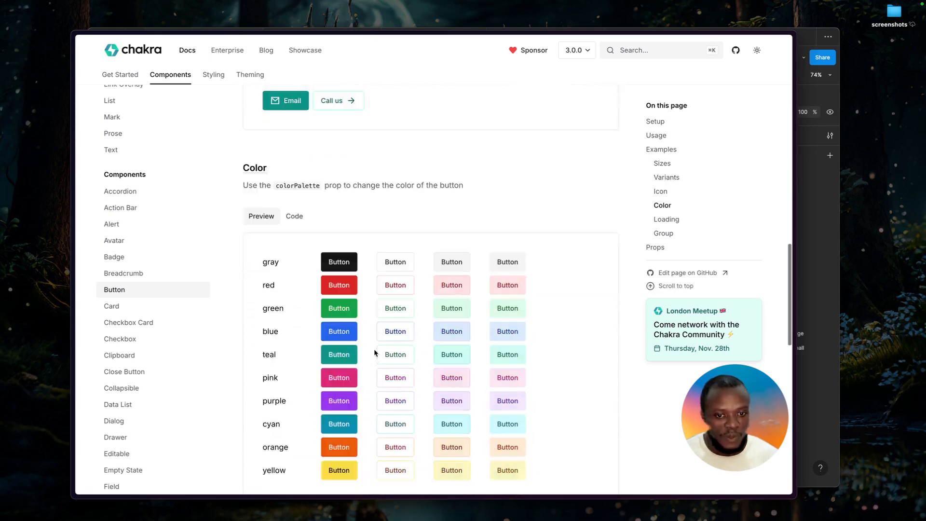
pyautogui.scroll(4, 375, 353)
pyautogui.scroll(-3, 375, 353)
pyautogui.scroll(-8, 374, 349)
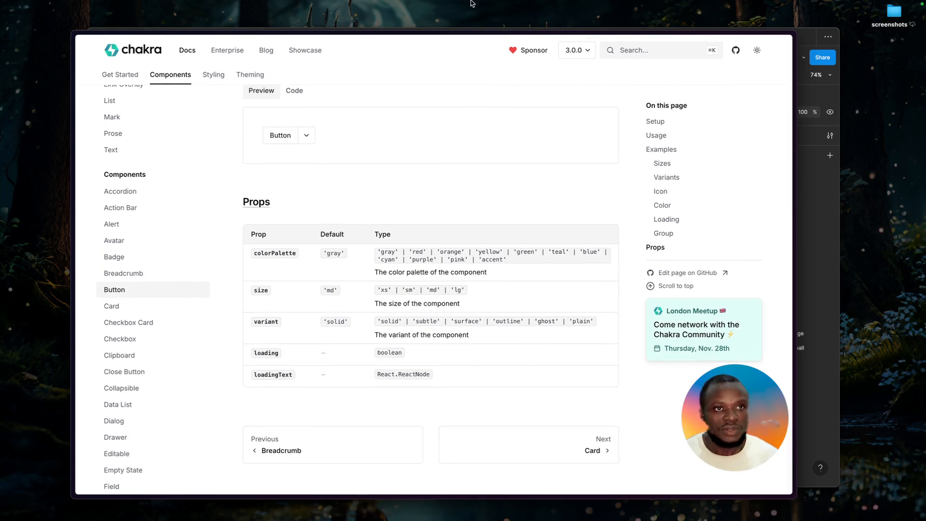
pyautogui.moveTo(472, 4)
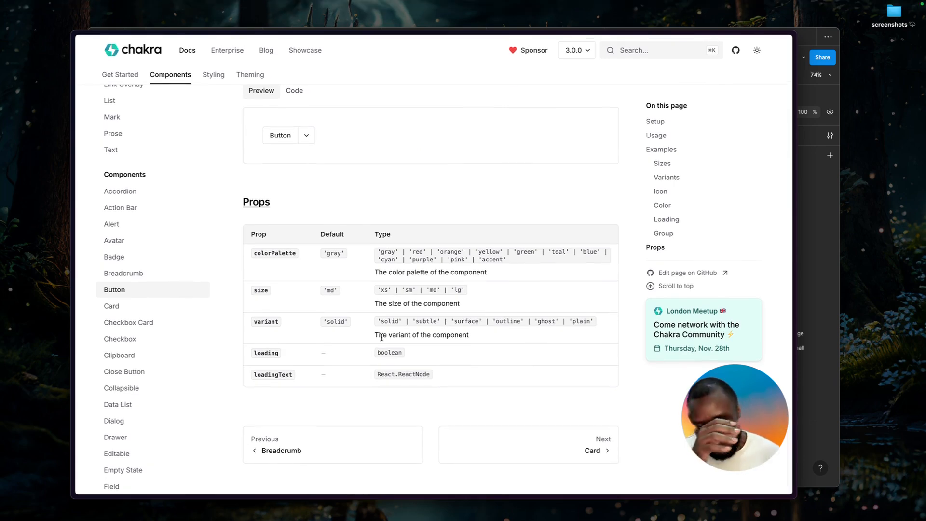
pyautogui.press('super+Tab')
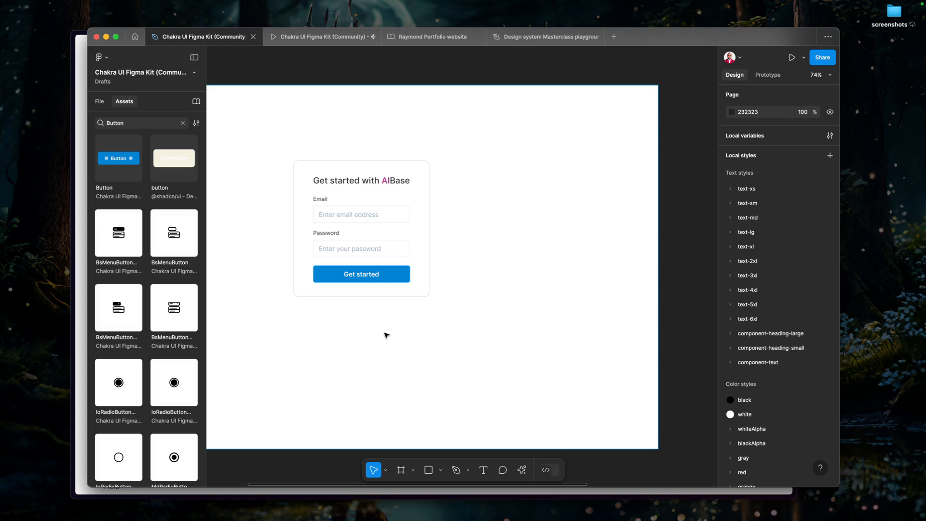
# Check the Already a member? text in the Demo login, then wrap the Login page's Get started Button in its own frame.
pyautogui.scroll(-5, 388, 288)
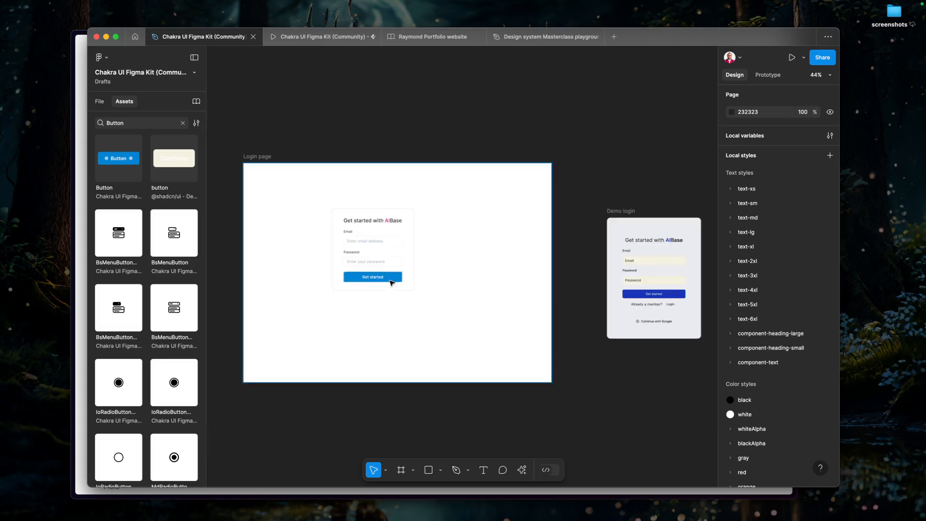
pyautogui.click(642, 301)
pyautogui.doubleClick(644, 306)
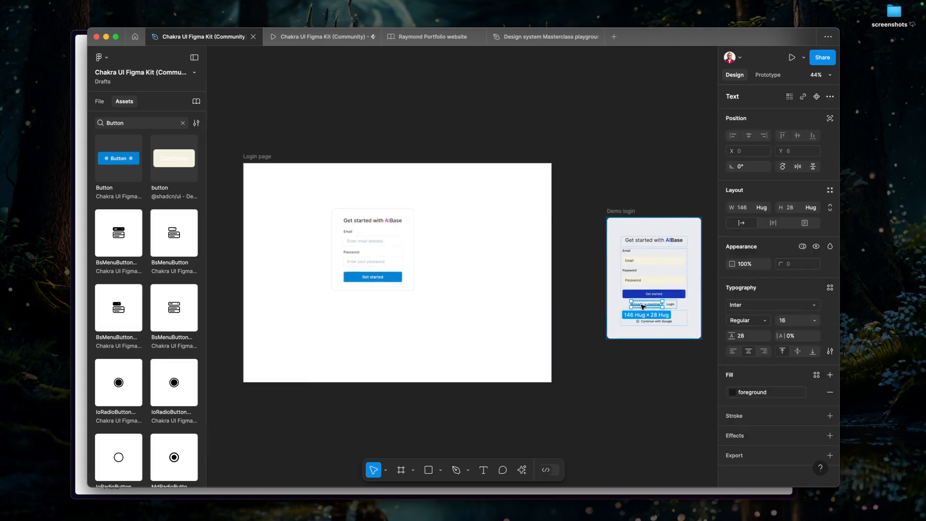
pyautogui.click(371, 262)
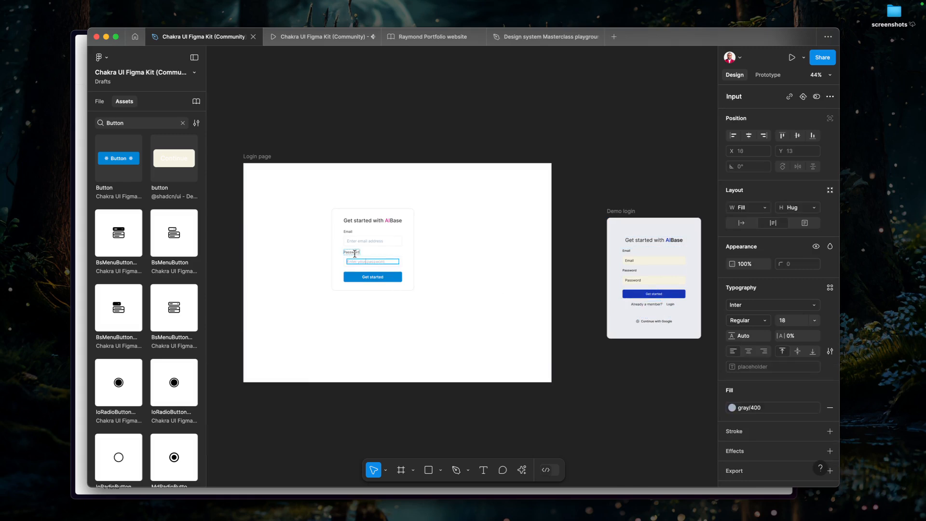
pyautogui.scroll(5, 359, 287)
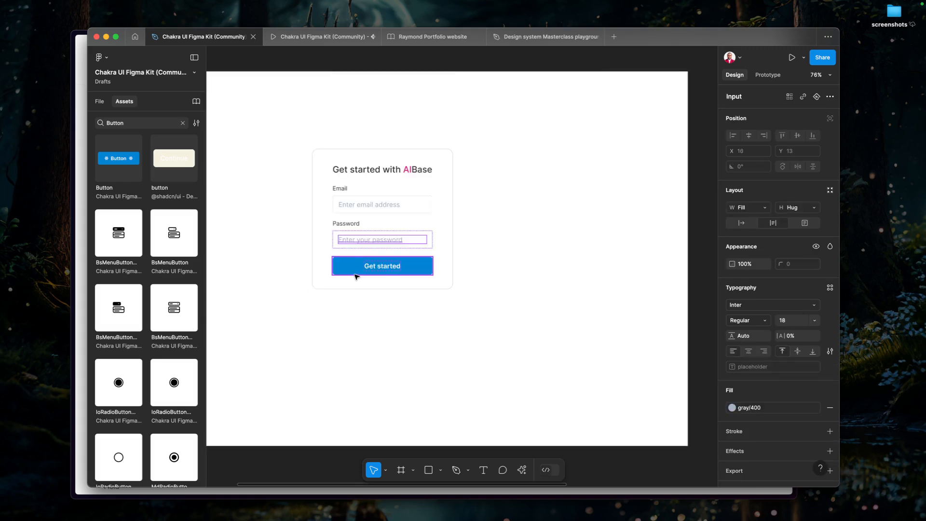
pyautogui.click(358, 264)
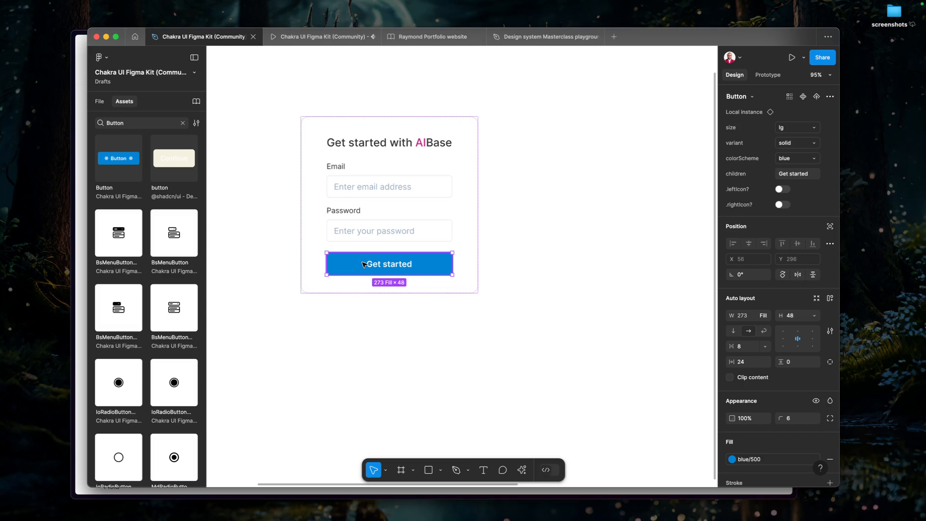
pyautogui.click(99, 102)
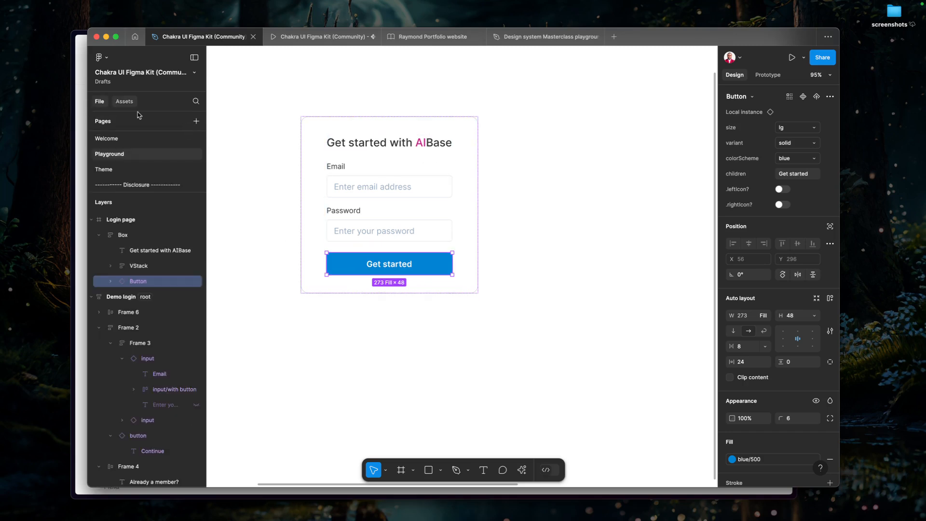
pyautogui.rightClick(397, 268)
pyautogui.click(426, 251)
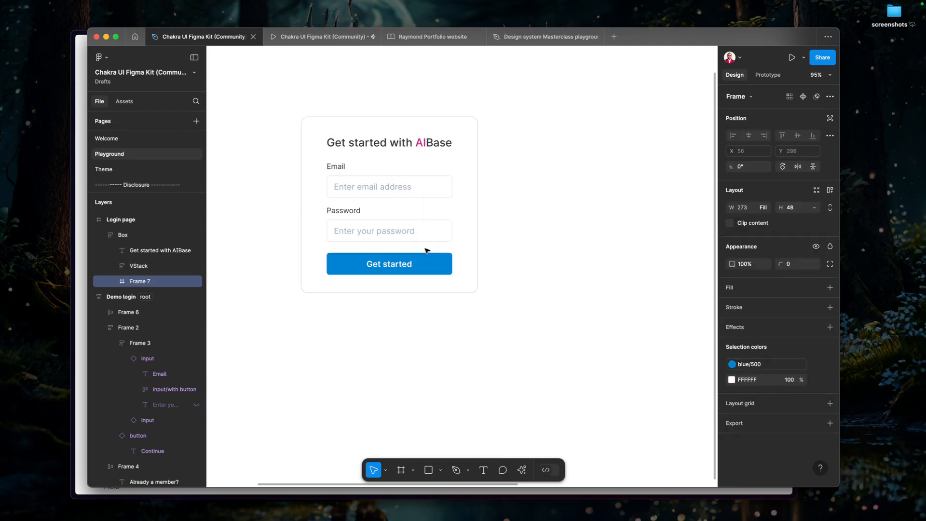
# Rename the frame around the Get started Button as VStack and add auto layout to it.
pyautogui.press('super+r')
pyautogui.write('V')
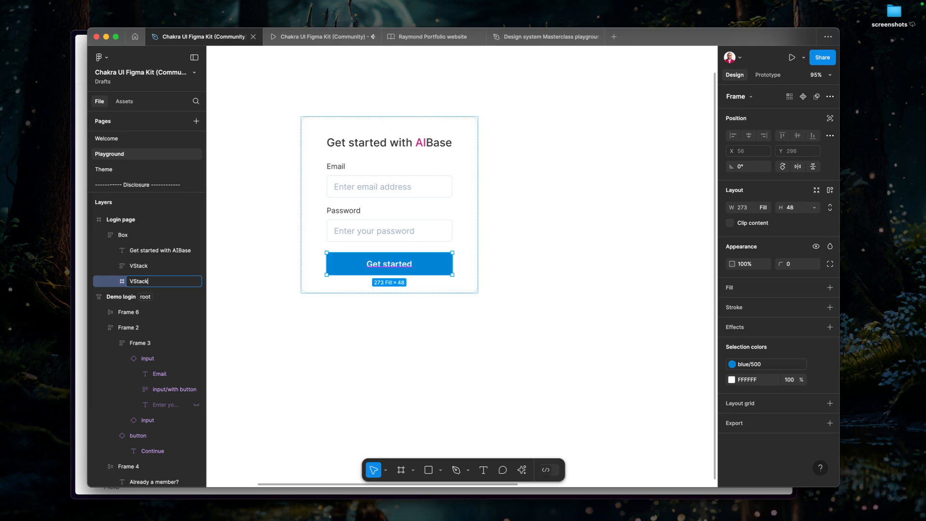
pyautogui.press('Return')
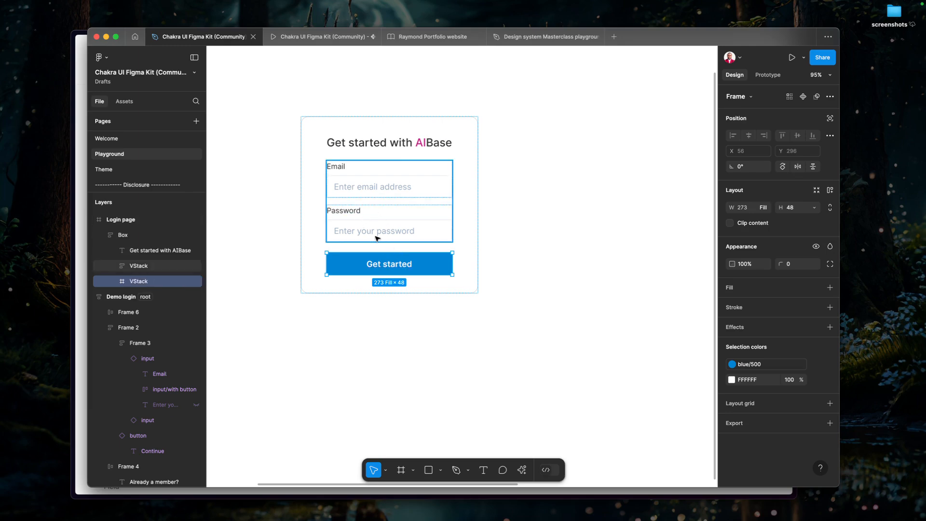
pyautogui.hotkey('shift', 'a')
# Duplicate the Password label into the VStack below the Get started Button and wrap the copy in its own frame.
pyautogui.keyDown('super'); pyautogui.click(353, 215); pyautogui.keyUp('super')
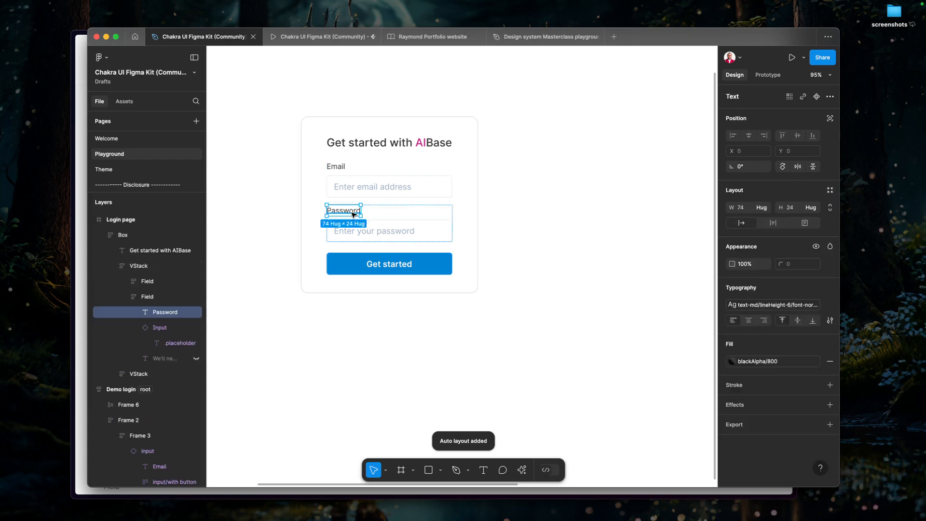
pyautogui.moveTo(358, 218); pyautogui.dragTo(373, 271)
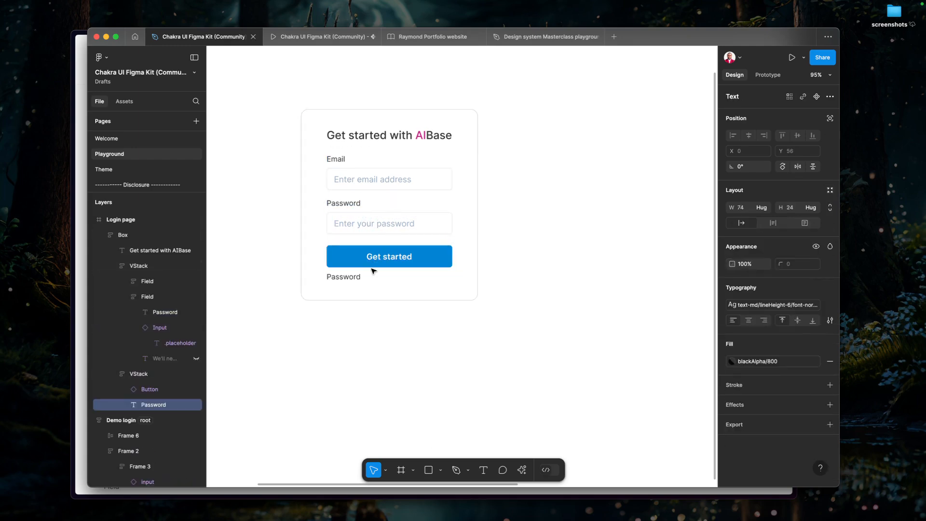
pyautogui.rightClick(348, 277)
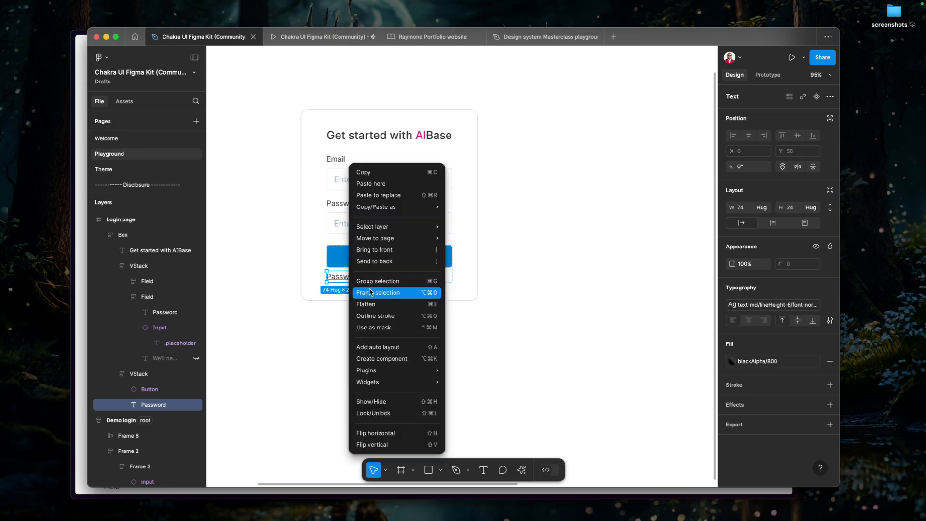
pyautogui.click(371, 293)
# Add auto layout to the frame around the copied Password label and set its width to Fill container.
pyautogui.rightClick(352, 280)
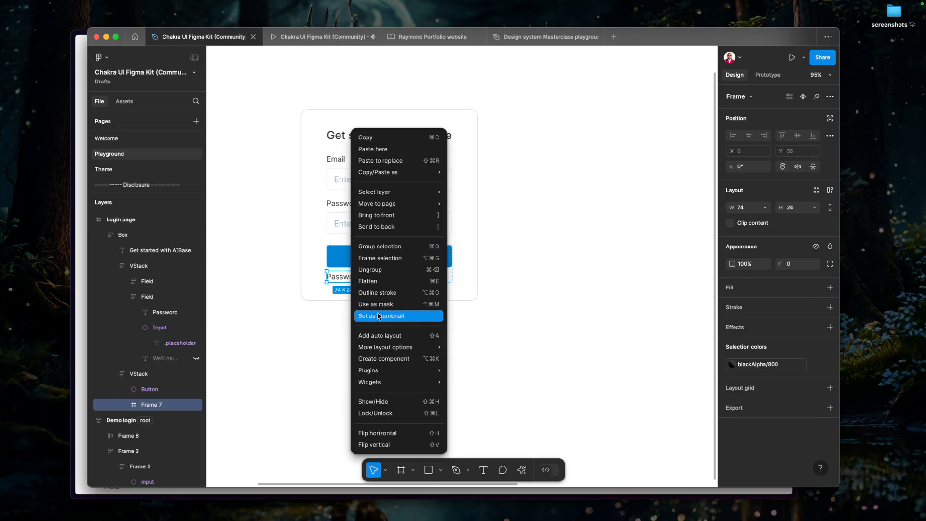
pyautogui.click(380, 336)
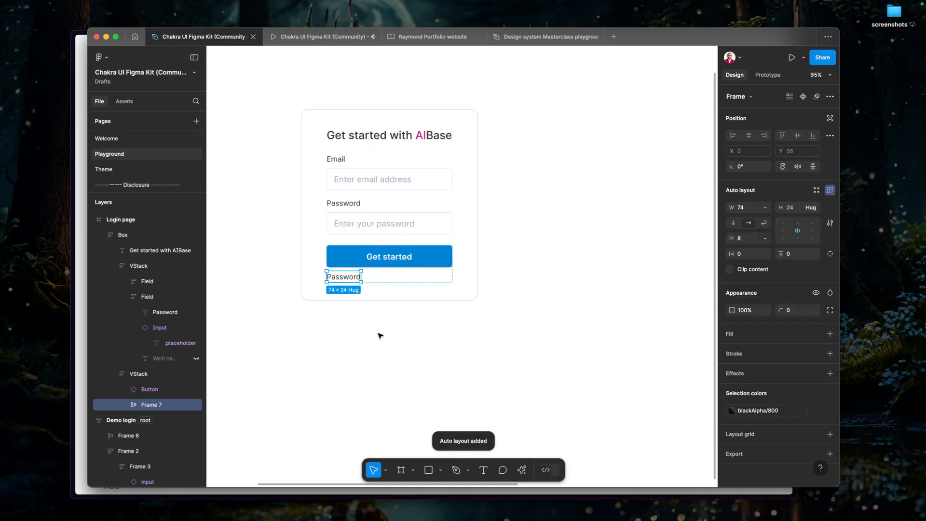
pyautogui.click(769, 209)
pyautogui.click(771, 230)
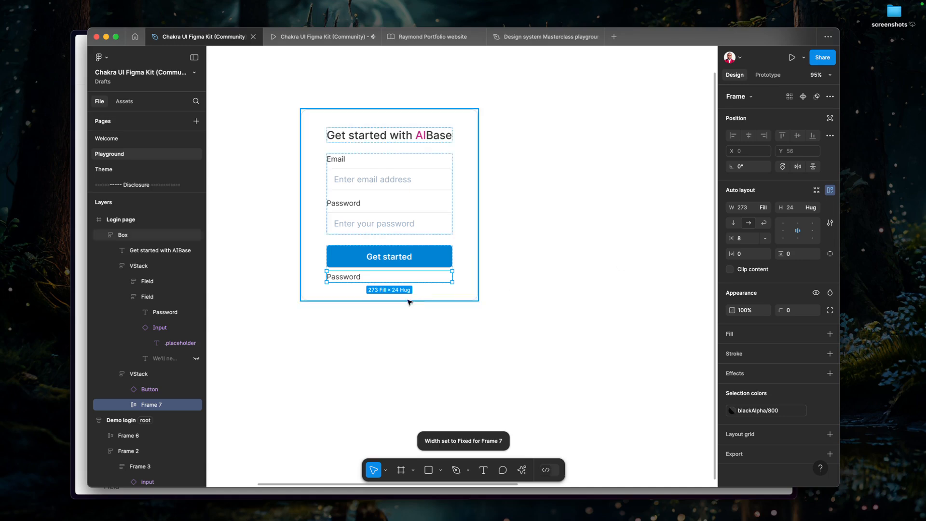
# Change the copied Password label below the Get started Button to "Already a member?".
pyautogui.doubleClick(346, 281)
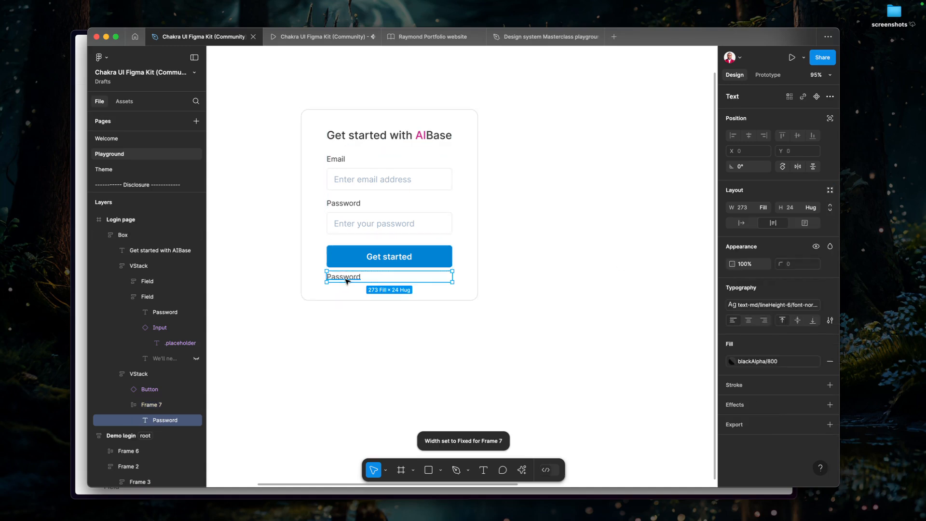
pyautogui.doubleClick(347, 280)
pyautogui.scroll(-5, 347, 280)
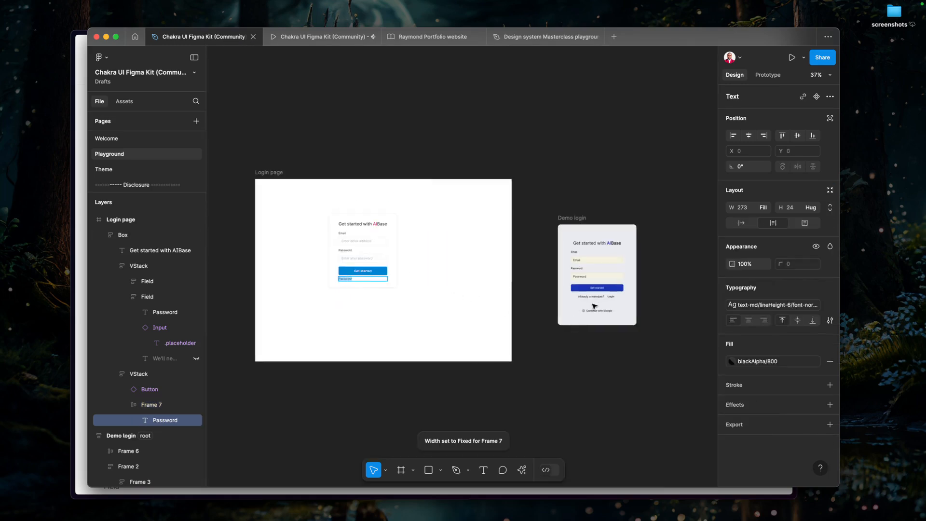
pyautogui.scroll(3, 500, 306)
pyautogui.hscroll(-5, 304, 292)
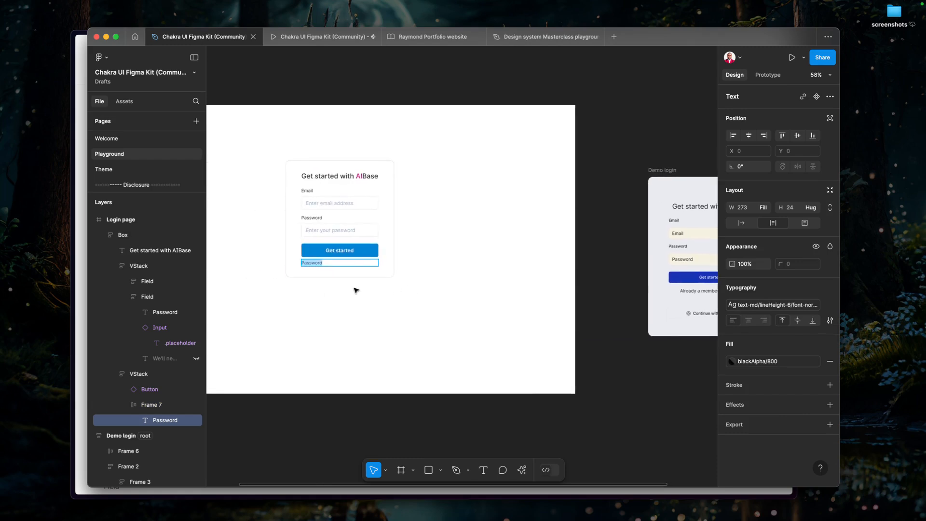
pyautogui.write('Already a memeber?')
pyautogui.scroll(5, 358, 287)
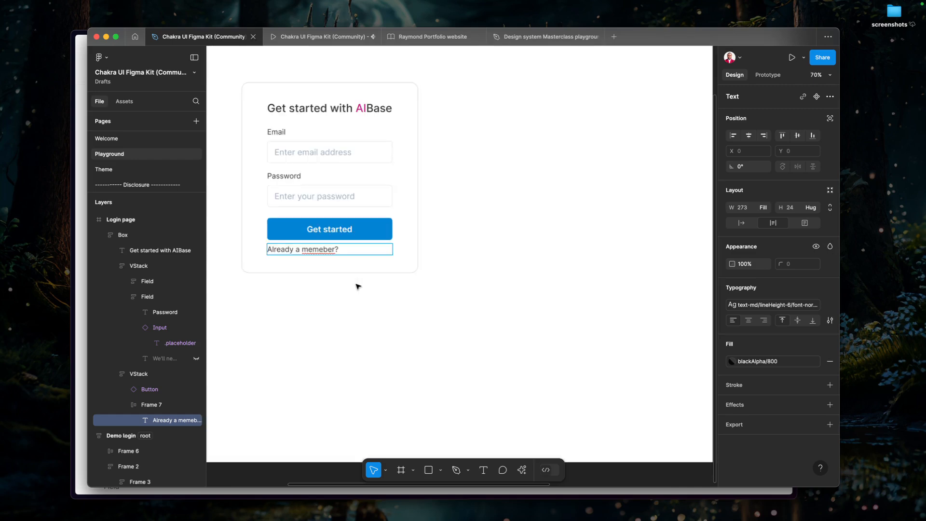
pyautogui.click(322, 249)
pyautogui.press('BackSpace')
pyautogui.press('Escape')
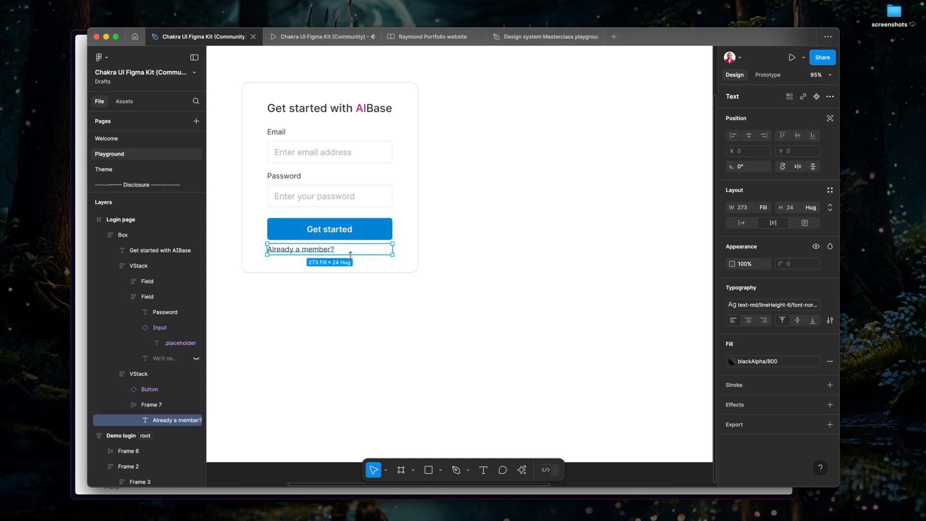
# Copy the Get started Button and rename the frame around the Already a member? text as HStack.
pyautogui.hscroll(-3, 381, 253)
pyautogui.click(397, 239)
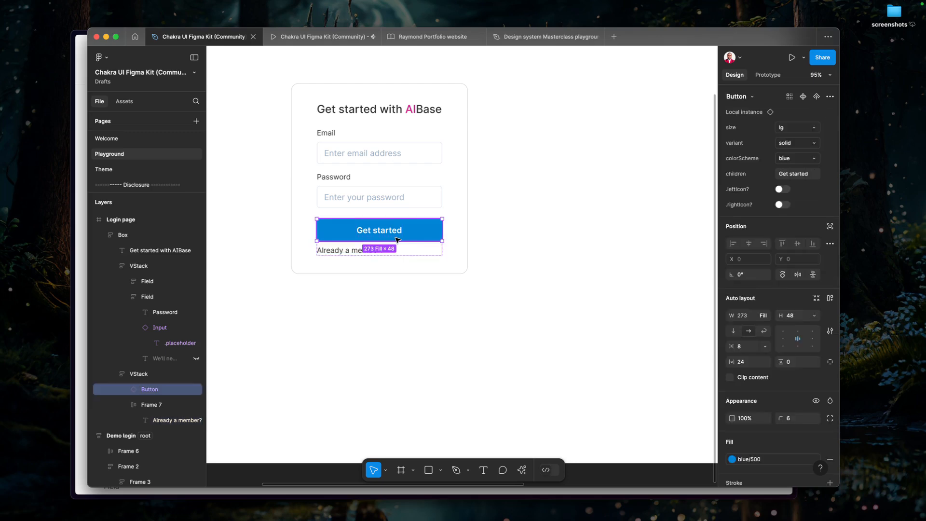
pyautogui.click(360, 252)
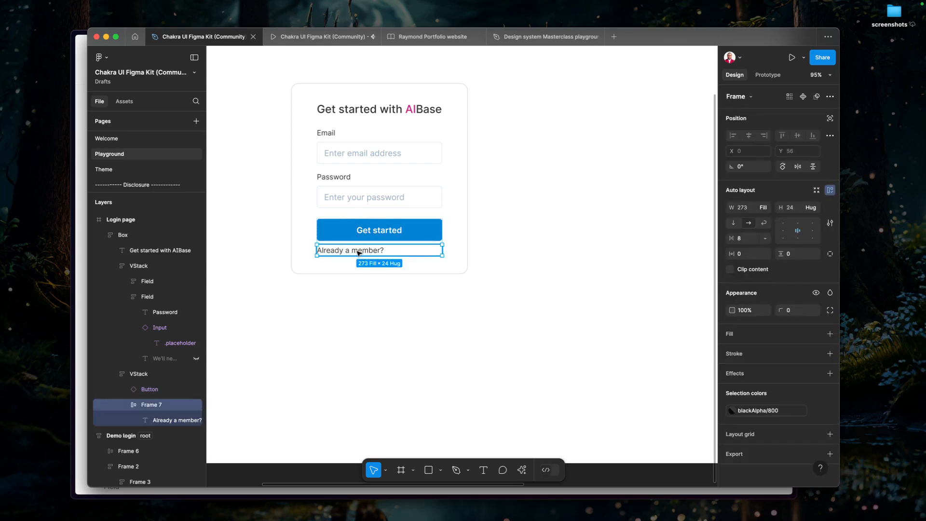
pyautogui.scroll(3, 360, 254)
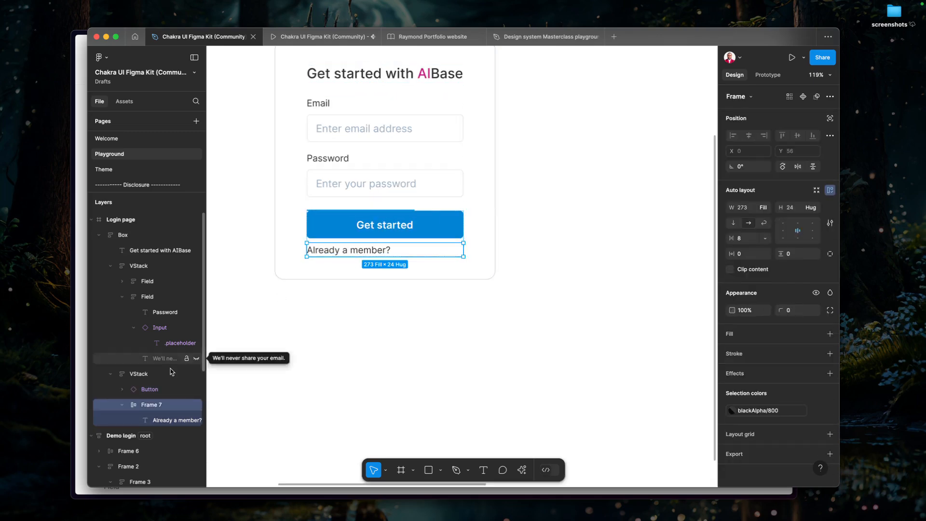
pyautogui.doubleClick(161, 404)
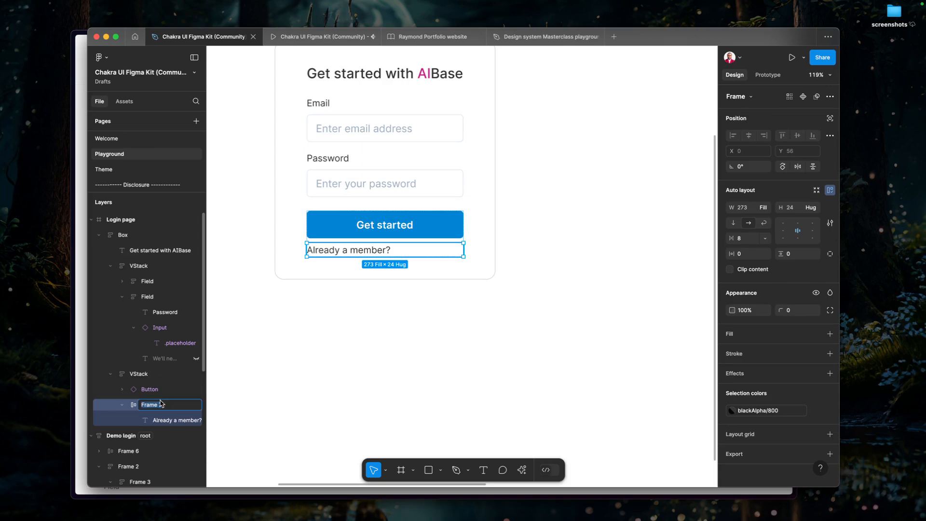
pyautogui.write('HStack')
pyautogui.press('Return')
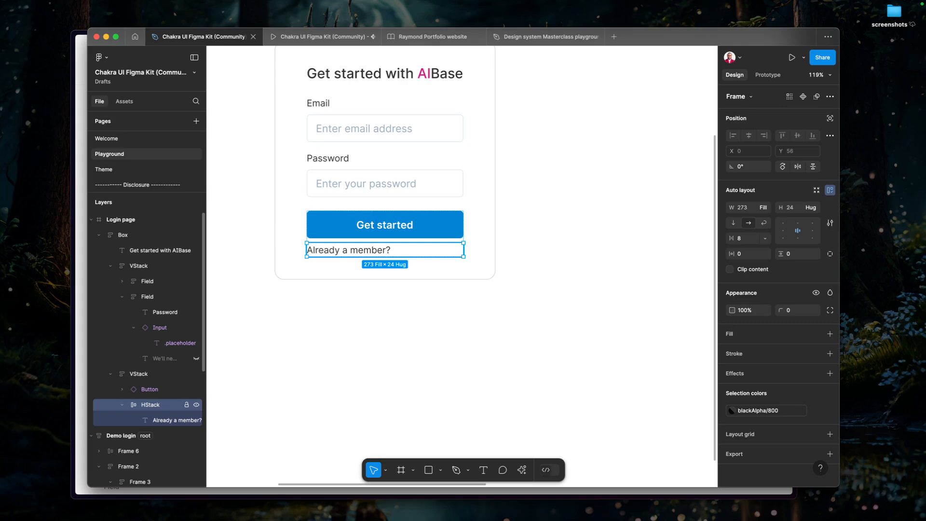
# Paste the Button into the HStack beside the Already a member? text, with size xs and variant outline.
pyautogui.press('super+v')
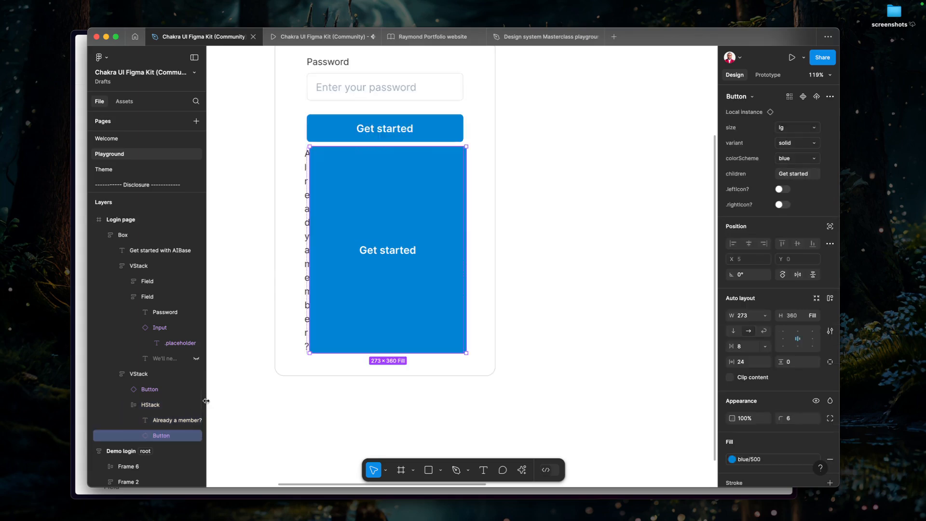
pyautogui.click(813, 128)
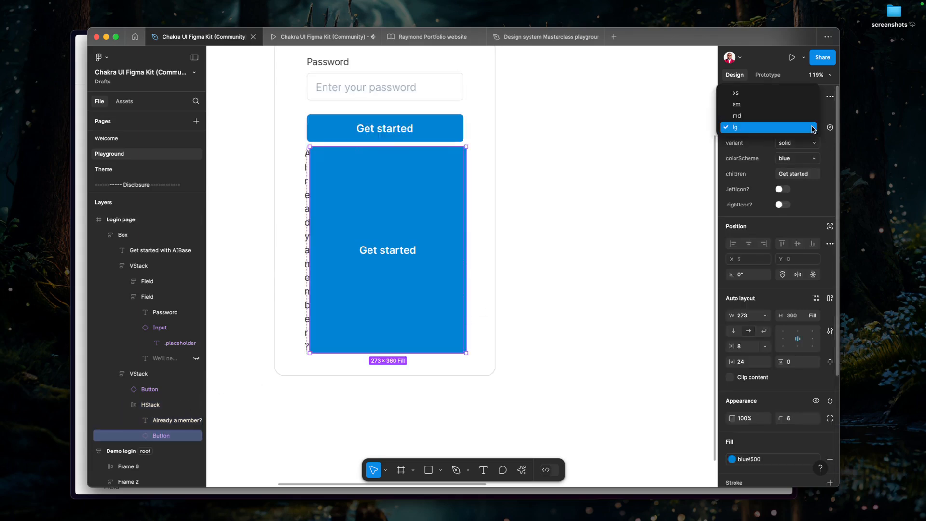
pyautogui.click(743, 93)
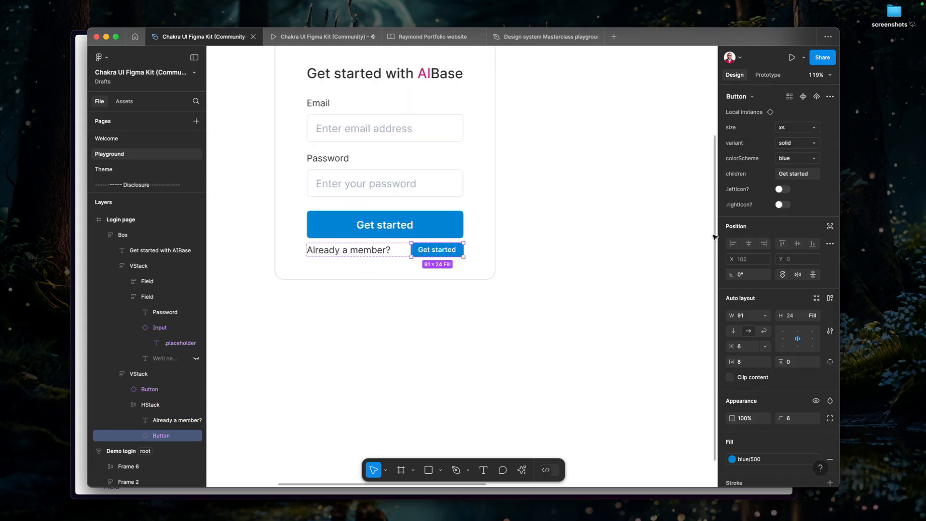
pyautogui.click(786, 145)
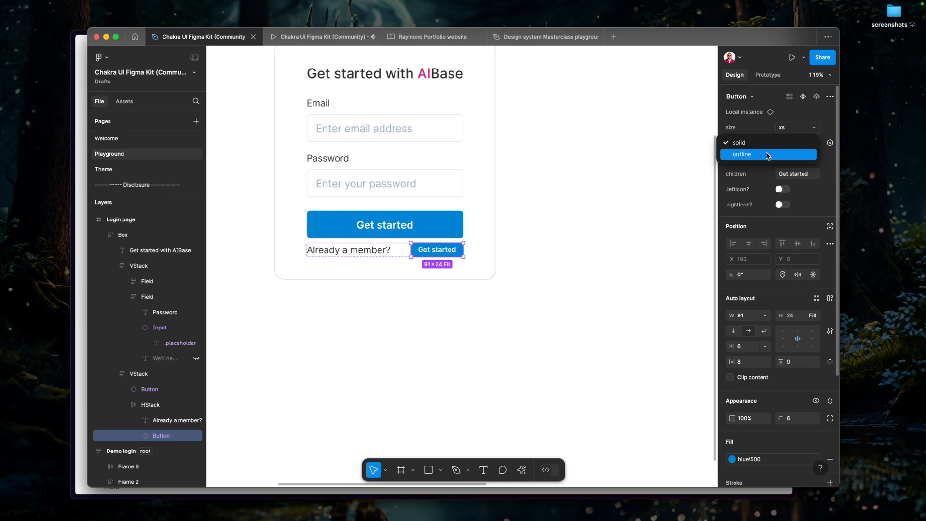
pyautogui.click(767, 154)
# Check the component type of the Login button in the Demo login and return to the Login page.
pyautogui.hscroll(10, 600, 242)
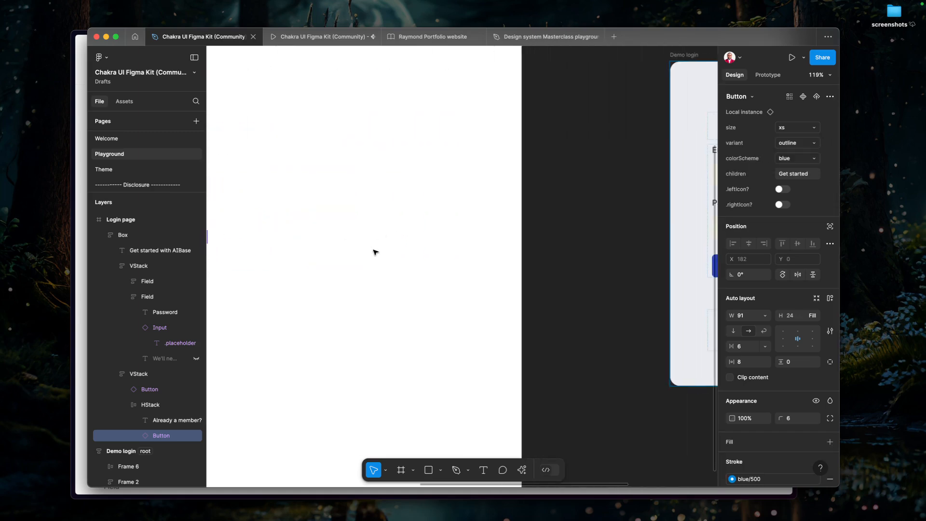
pyautogui.hscroll(3, 399, 269)
pyautogui.scroll(-3, 506, 304)
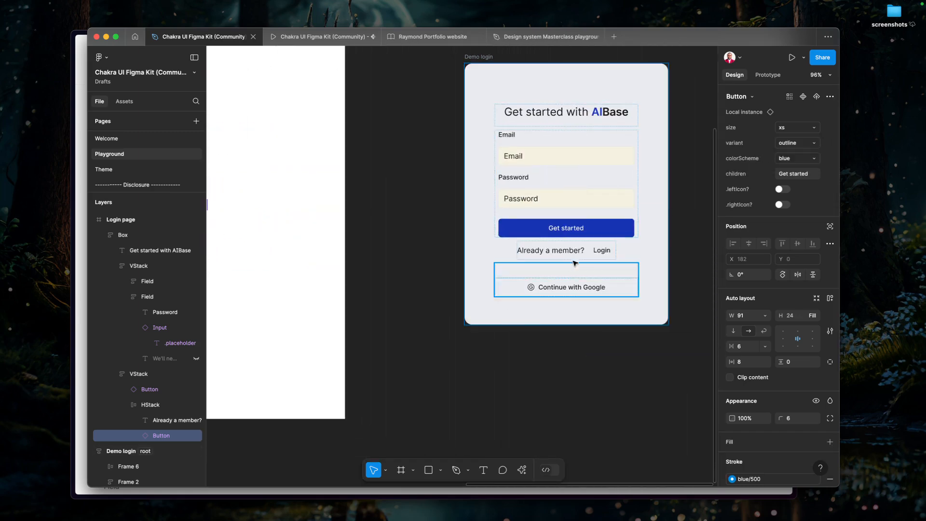
pyautogui.click(609, 250)
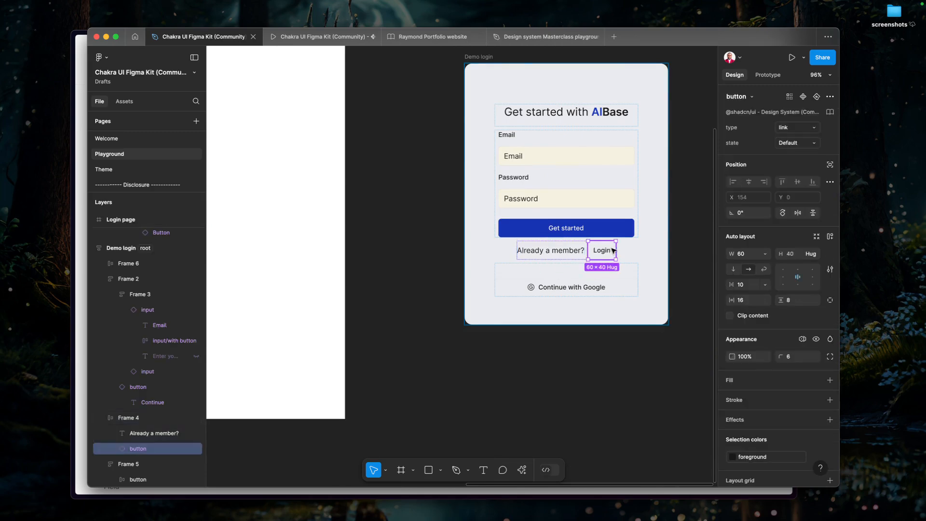
pyautogui.moveTo(256, 325); pyautogui.dragTo(516, 340)
pyautogui.hscroll(-5, 405, 339)
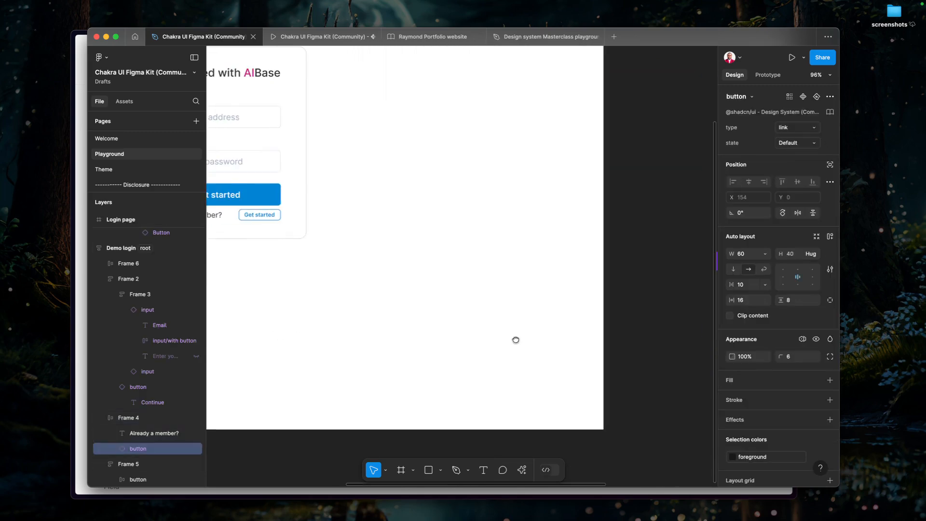
# Select the small Button in the HStack and check which variants it offers.
pyautogui.click(381, 234)
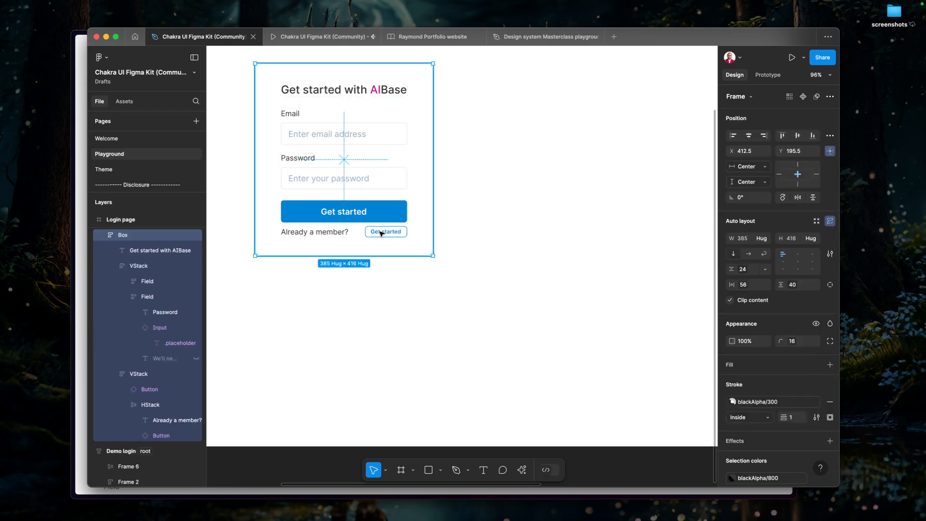
pyautogui.doubleClick(382, 233)
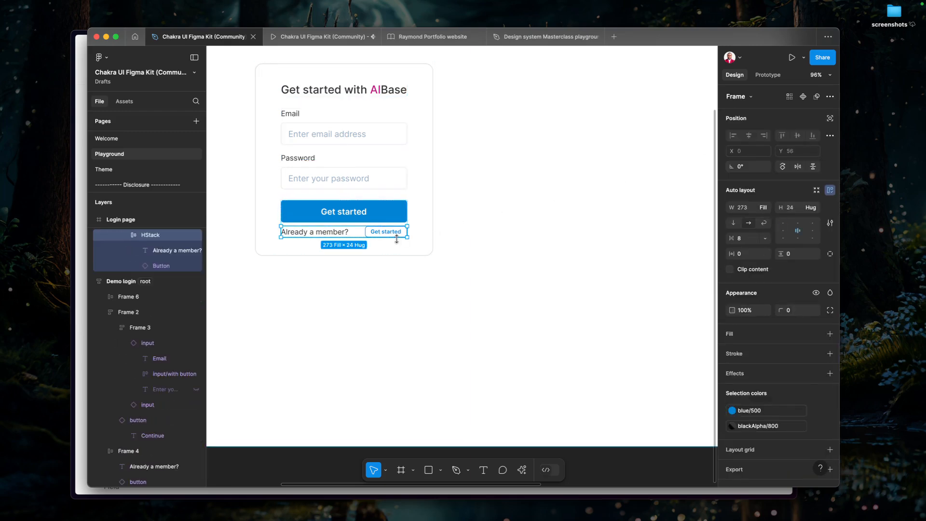
pyautogui.doubleClick(389, 233)
pyautogui.click(792, 144)
pyautogui.click(759, 163)
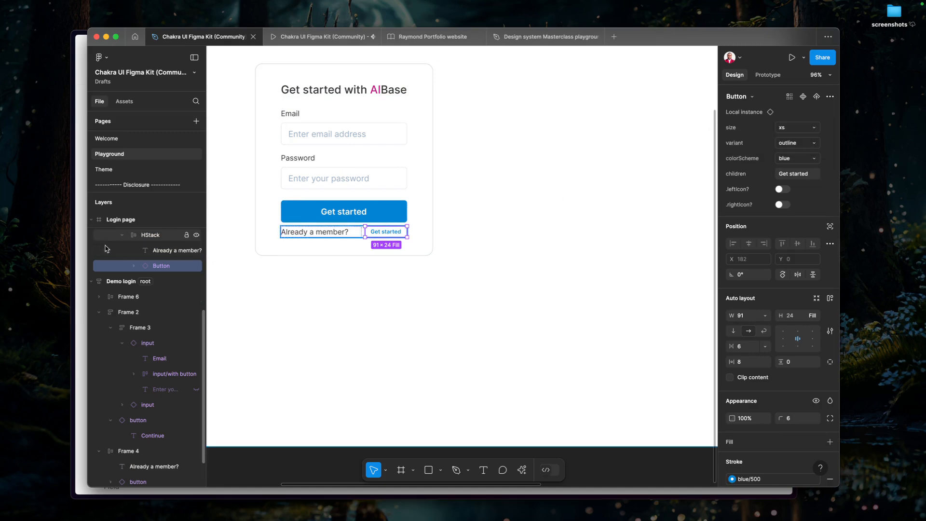
# Switch to the Chakra UI docs in the browser, review the Button's props, colours and variants, and return to Figma.
pyautogui.click(76, 230)
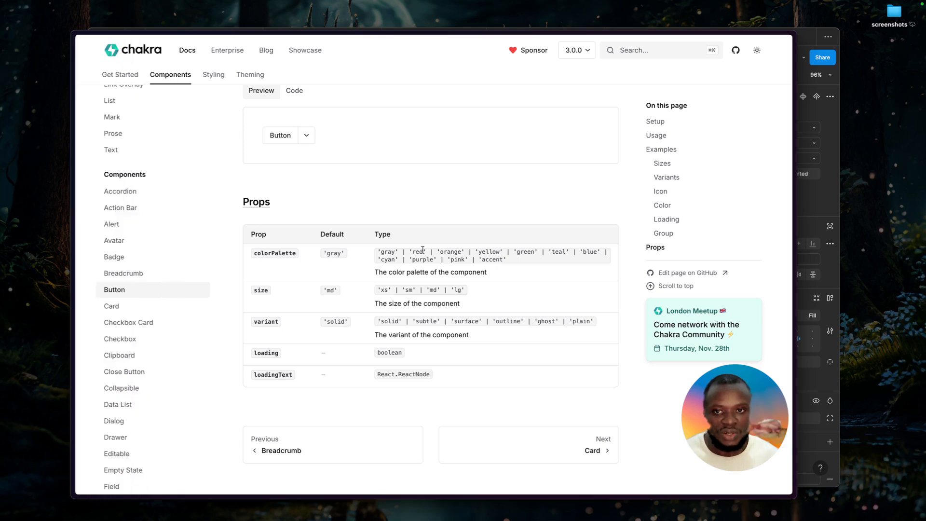
pyautogui.scroll(10, 423, 256)
pyautogui.scroll(5, 422, 256)
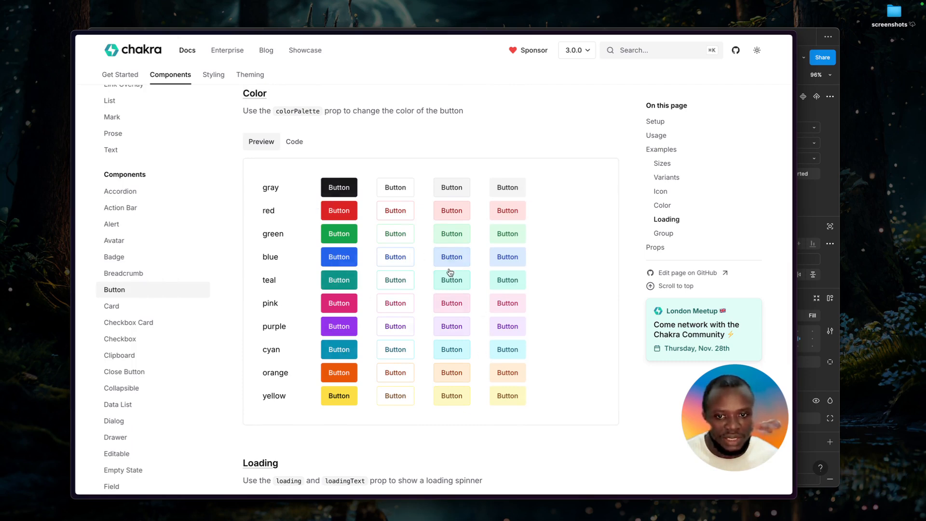
pyautogui.scroll(10, 453, 338)
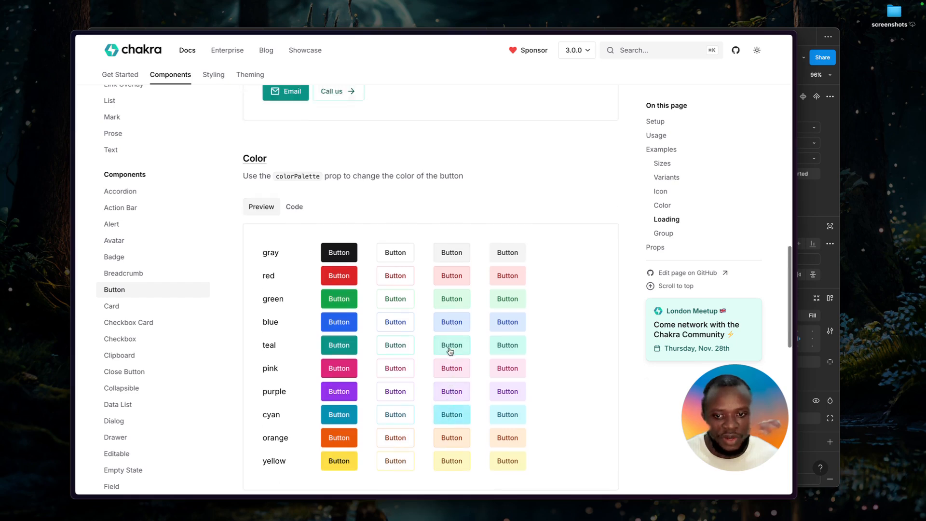
pyautogui.scroll(1, 454, 343)
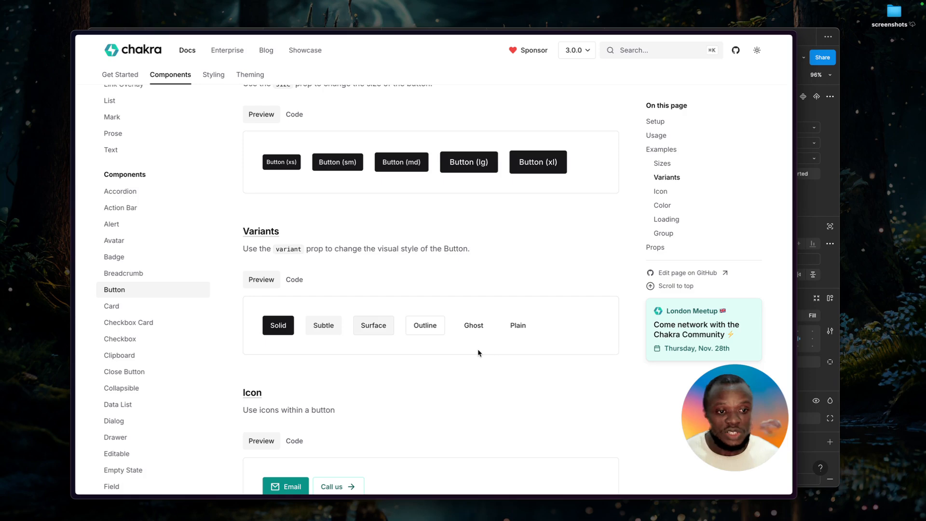
pyautogui.press('super+Tab')
# Check the variant options of the large Get started Button, then select the small Button in the HStack.
pyautogui.click(347, 208)
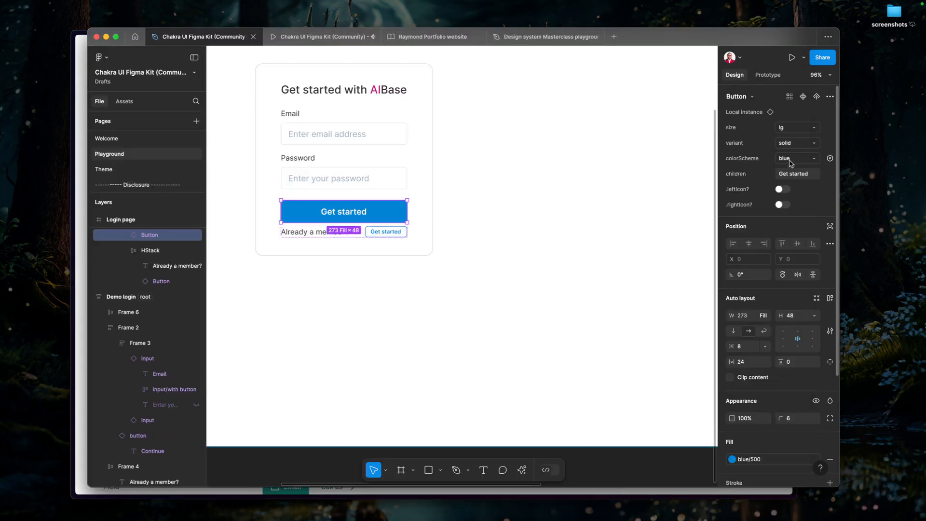
pyautogui.click(792, 145)
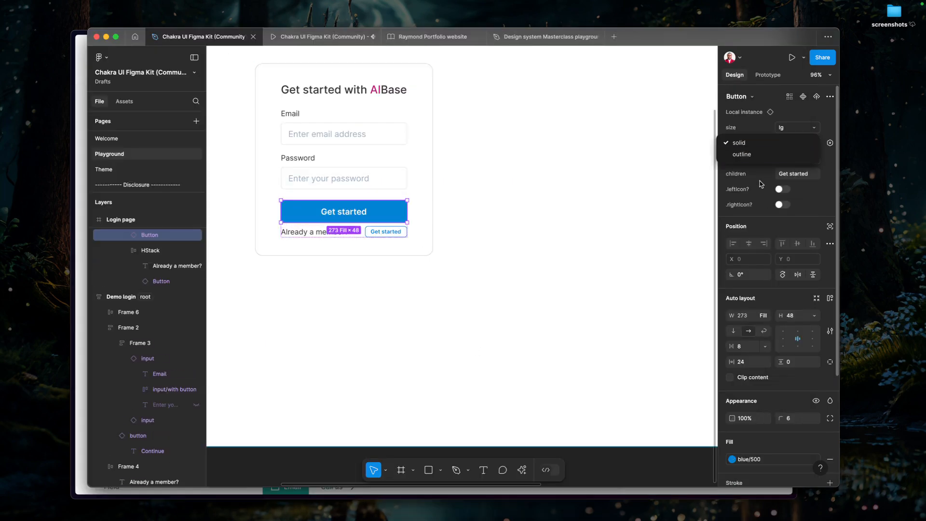
pyautogui.click(357, 233)
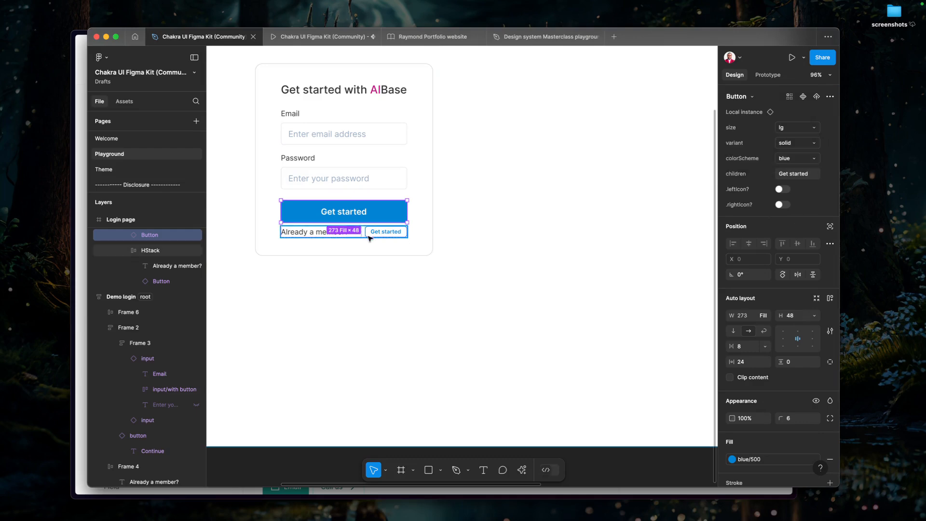
pyautogui.click(372, 235)
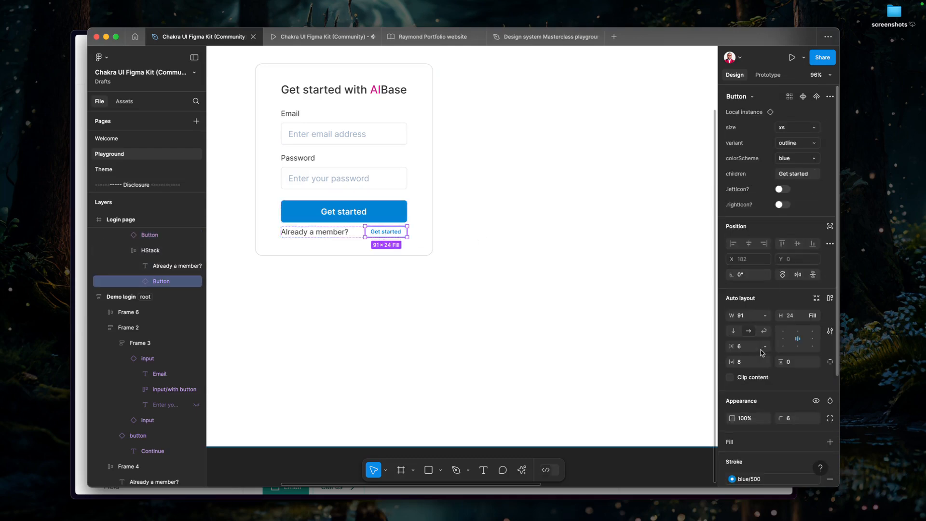
# Browse the library colour swatches available for the small HStack Button's blue/500 selection colour.
pyautogui.scroll(-5, 760, 367)
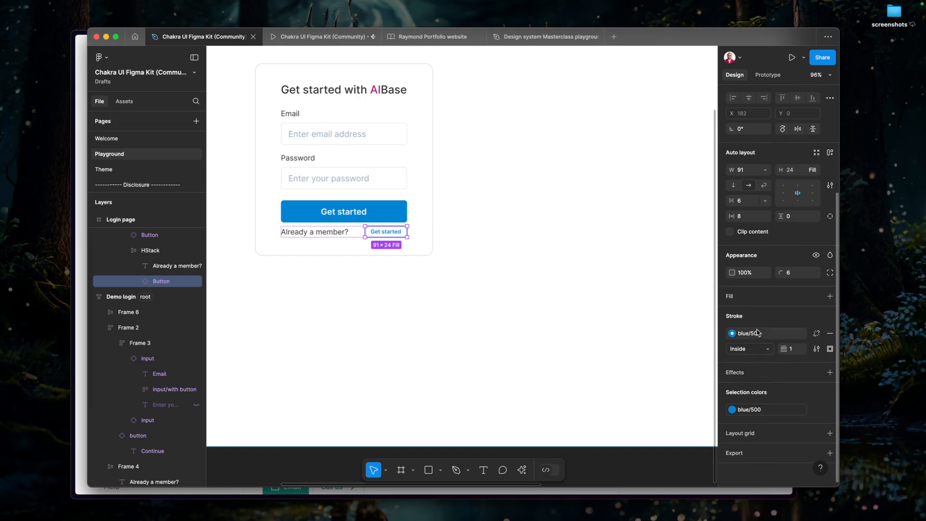
pyautogui.click(732, 410)
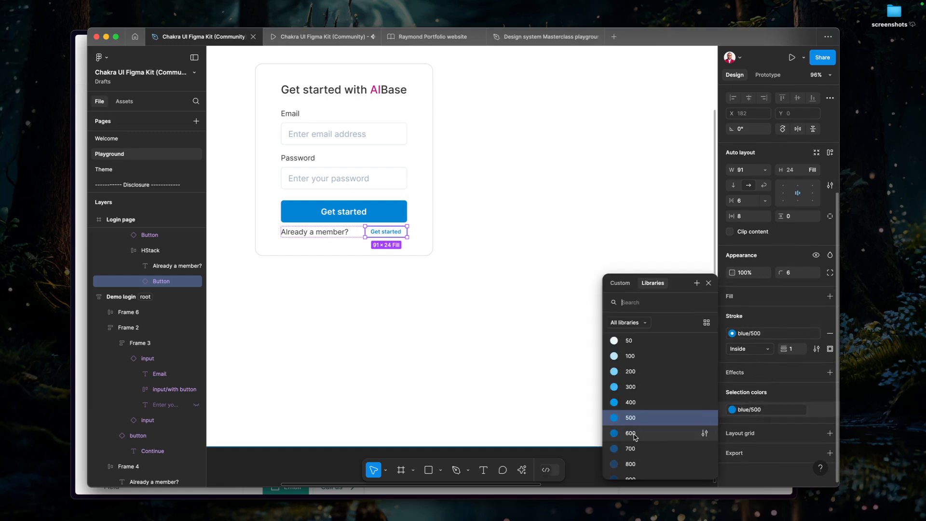
pyautogui.scroll(4, 636, 437)
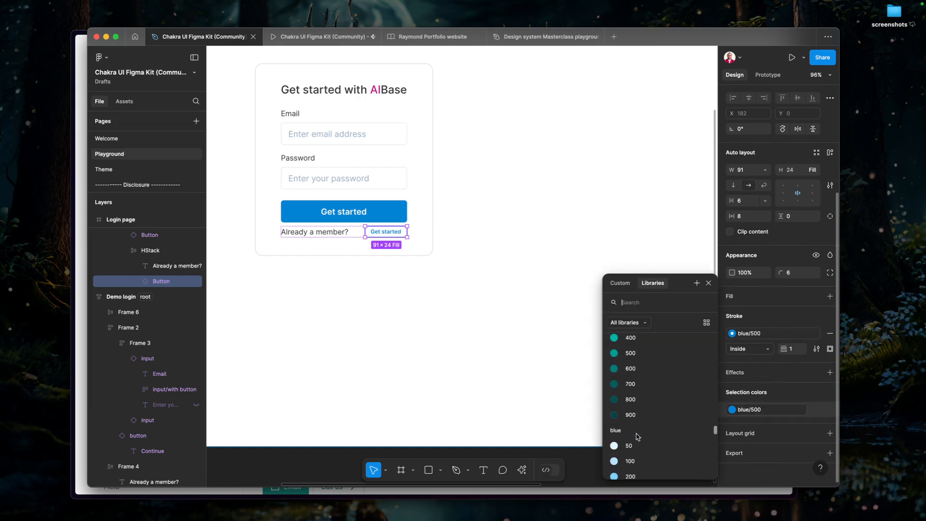
pyautogui.scroll(-1, 639, 436)
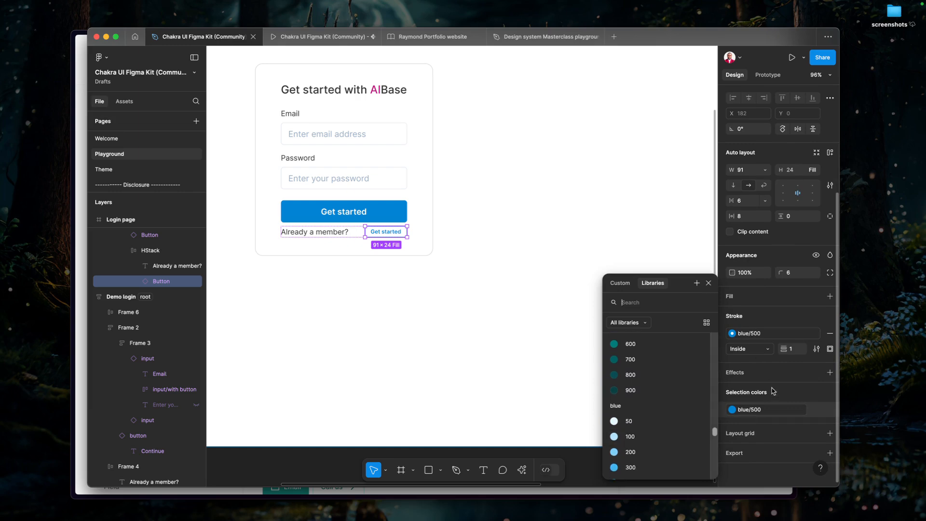
# Detach the small HStack Button's stroke style and component instance, and remove its stroke.
pyautogui.click(825, 335)
pyautogui.click(817, 334)
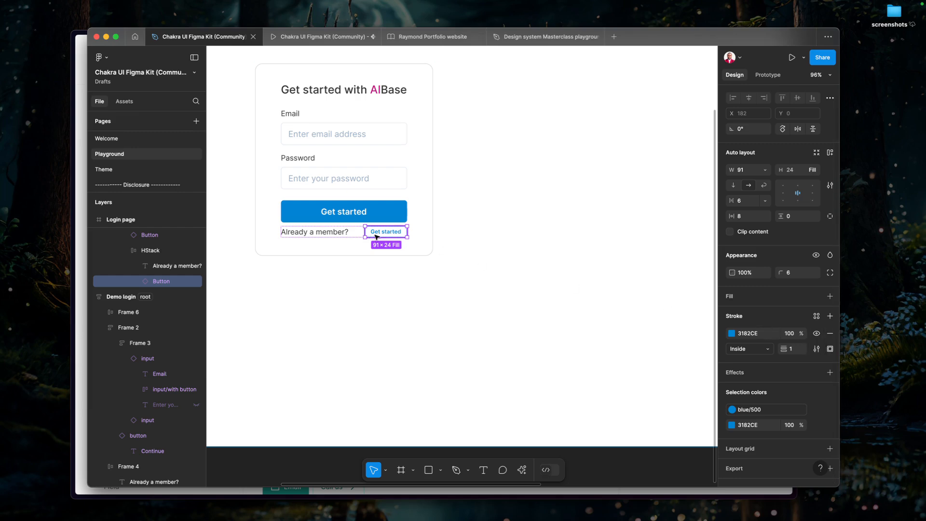
pyautogui.press('alt')
pyautogui.press('super+alt+b')
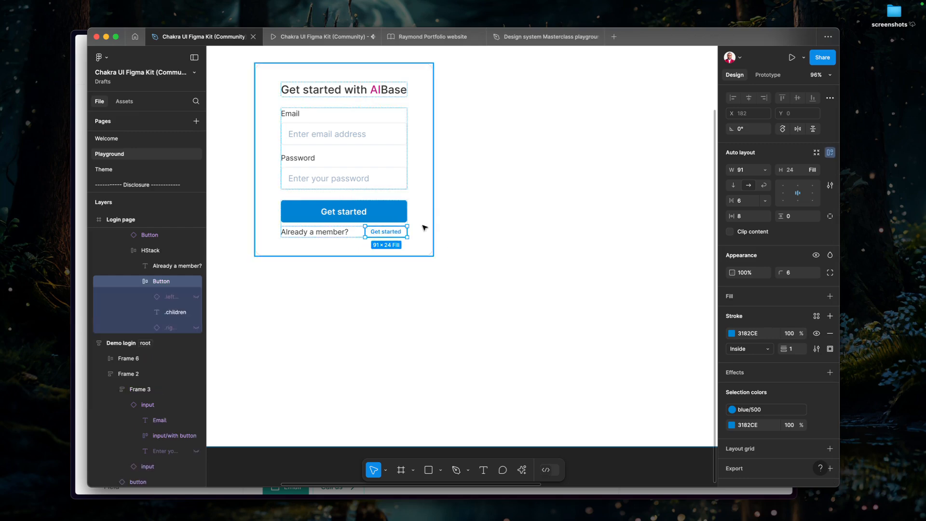
pyautogui.click(830, 334)
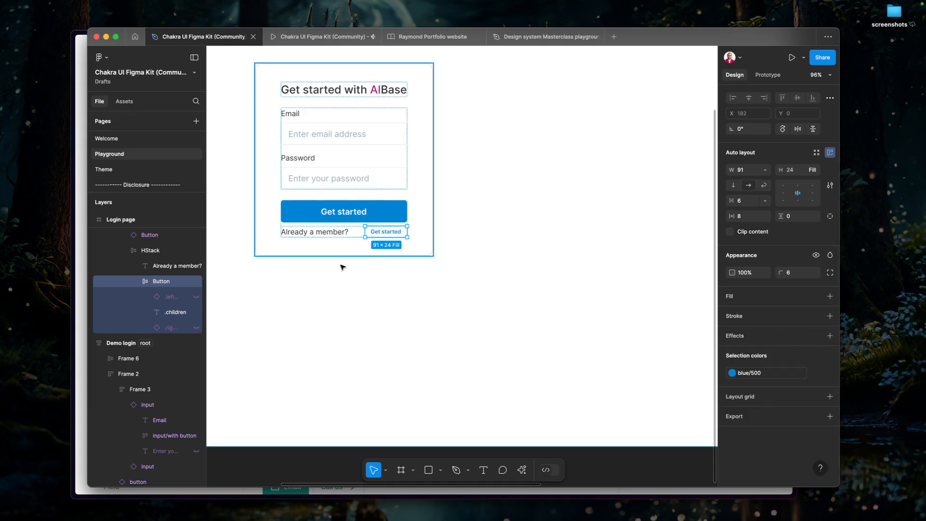
# Change the text of the small button beside "Already a member?" to "Login".
pyautogui.scroll(-5, 493, 296)
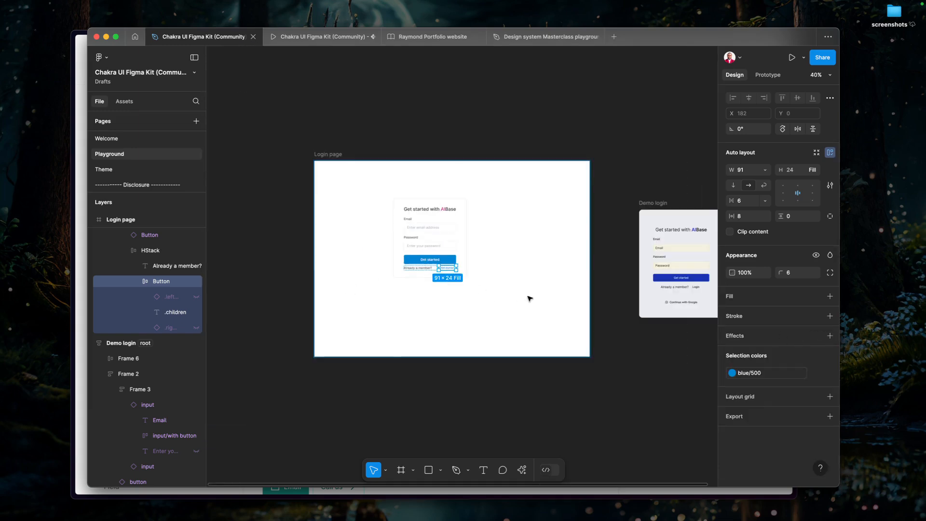
pyautogui.scroll(8, 458, 292)
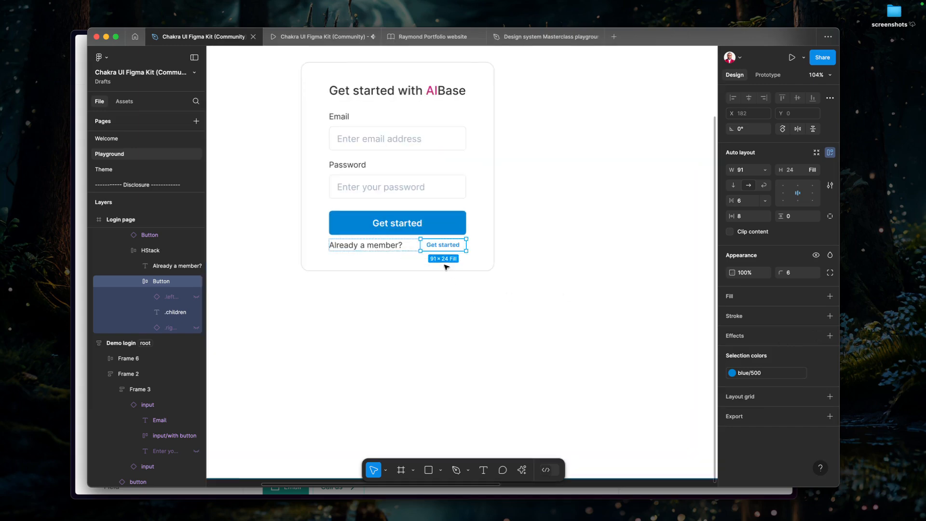
pyautogui.click(449, 247)
pyautogui.doubleClick(448, 247)
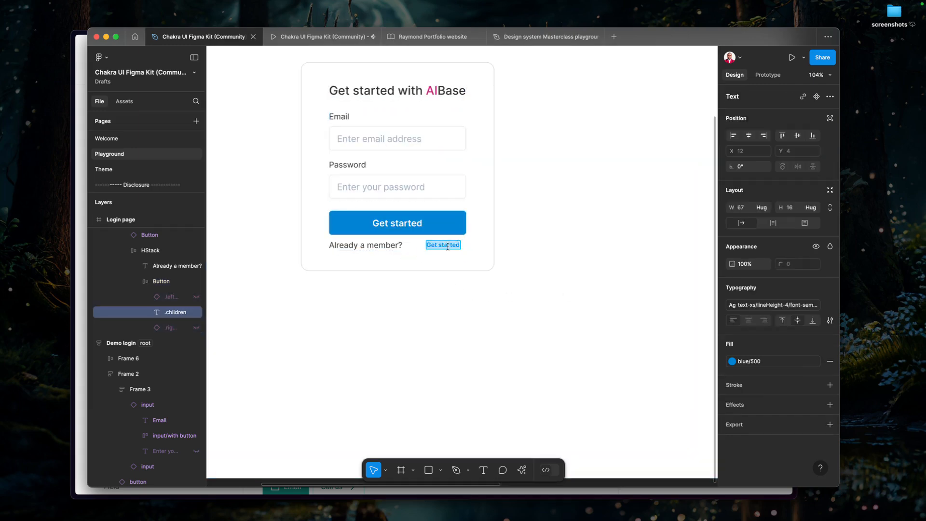
pyautogui.write('Lgoin')
pyautogui.press('BackSpace')
pyautogui.press('BackSpace')
pyautogui.press('BackSpace')
pyautogui.press('BackSpace')
pyautogui.write('ogin')
pyautogui.press('Escape')
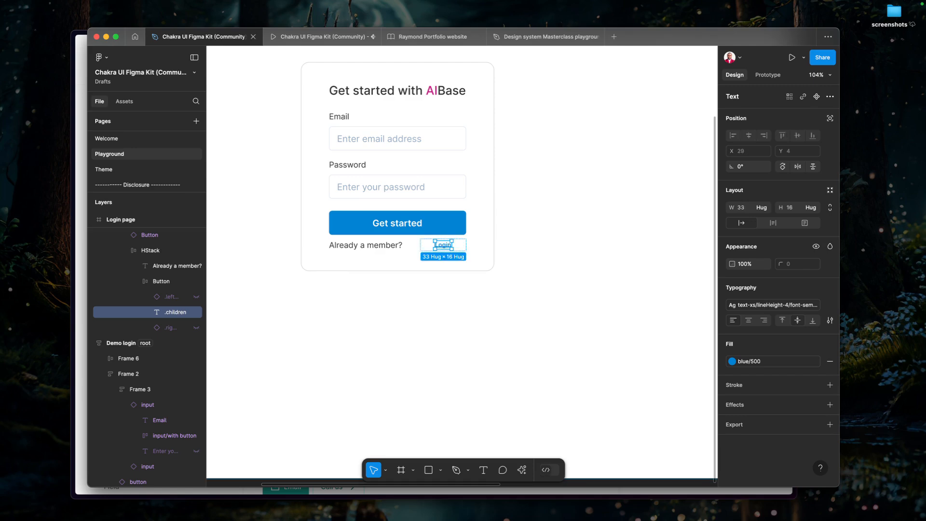
# Check the variant options of the large Get started Button and compare it with the detached Login button in the HStack.
pyautogui.click(417, 248)
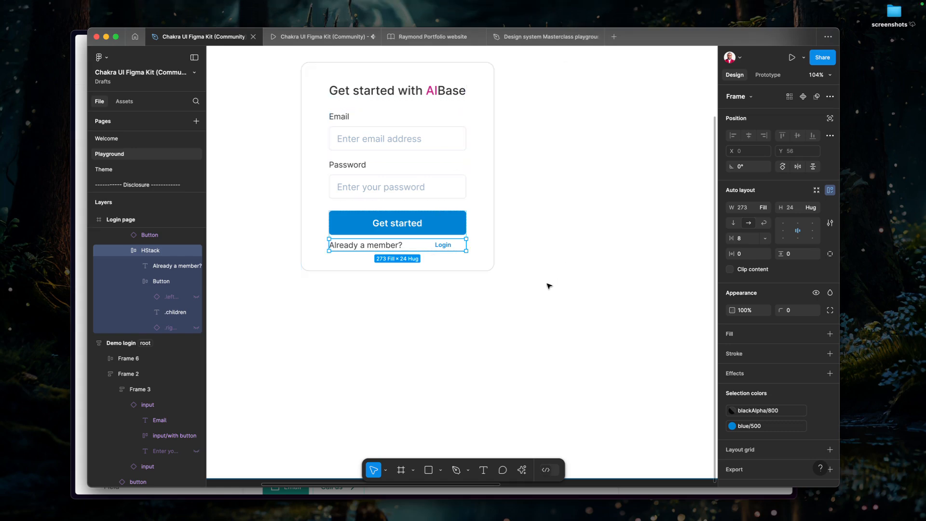
pyautogui.click(423, 230)
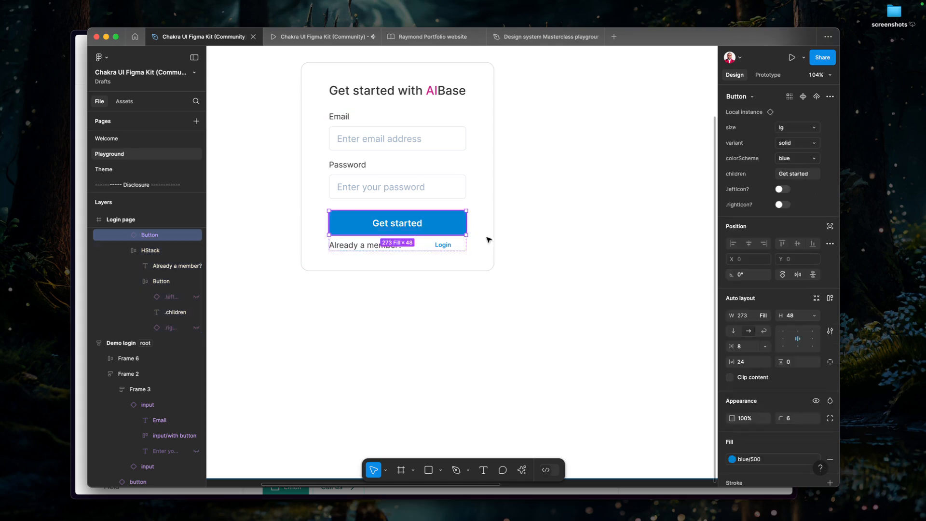
pyautogui.click(803, 144)
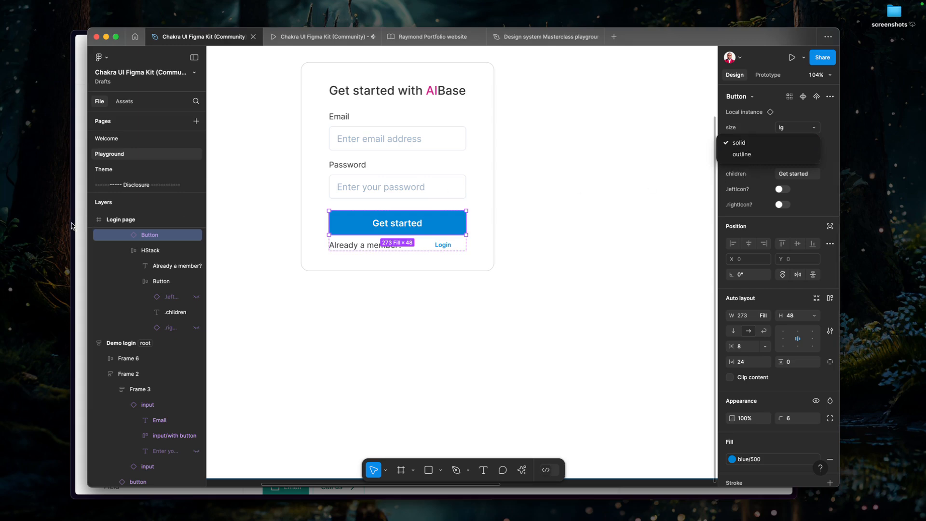
pyautogui.click(302, 298)
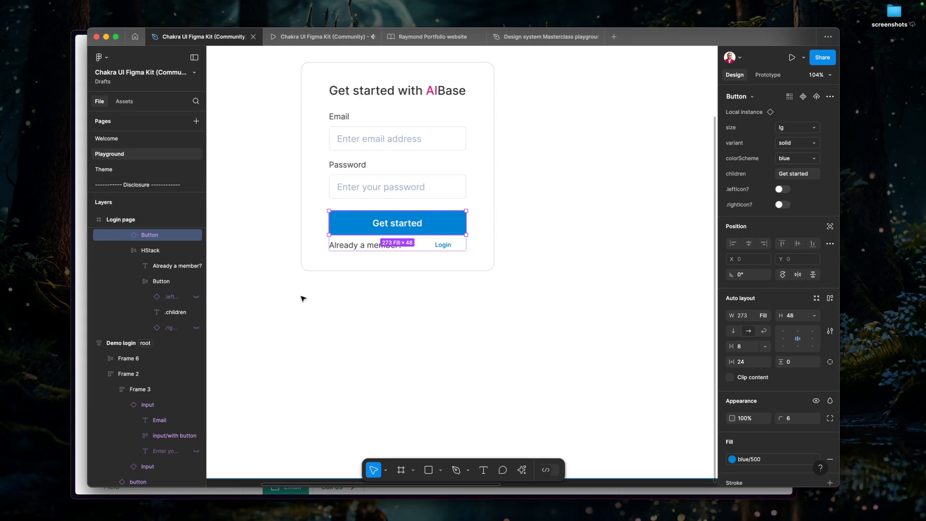
pyautogui.click(387, 246)
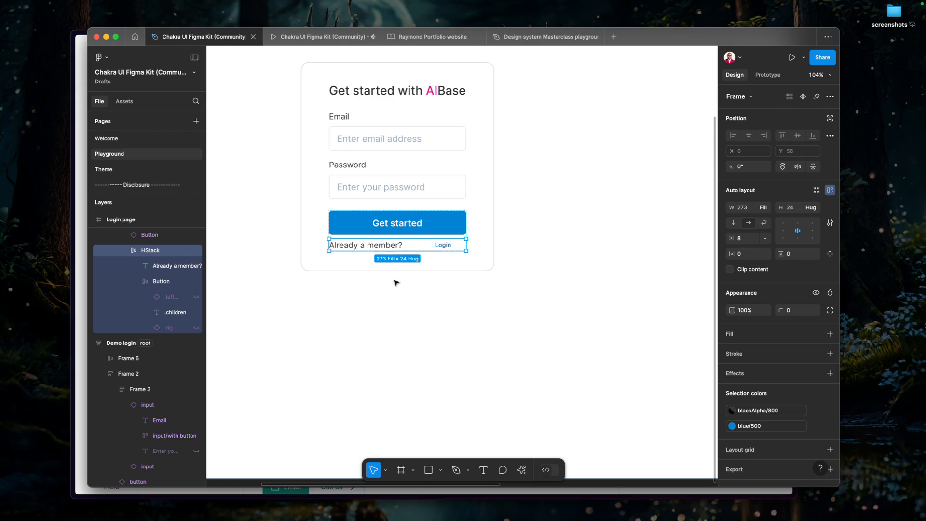
pyautogui.doubleClick(443, 247)
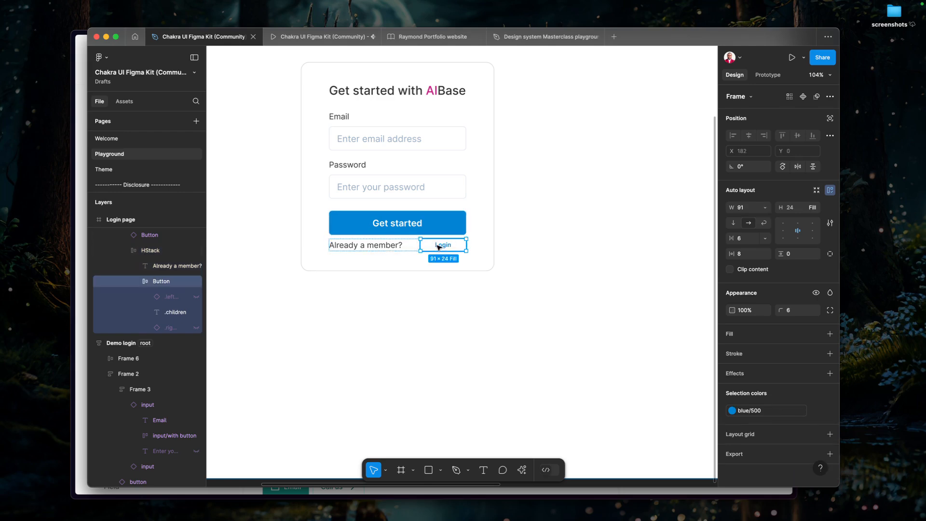
pyautogui.click(404, 215)
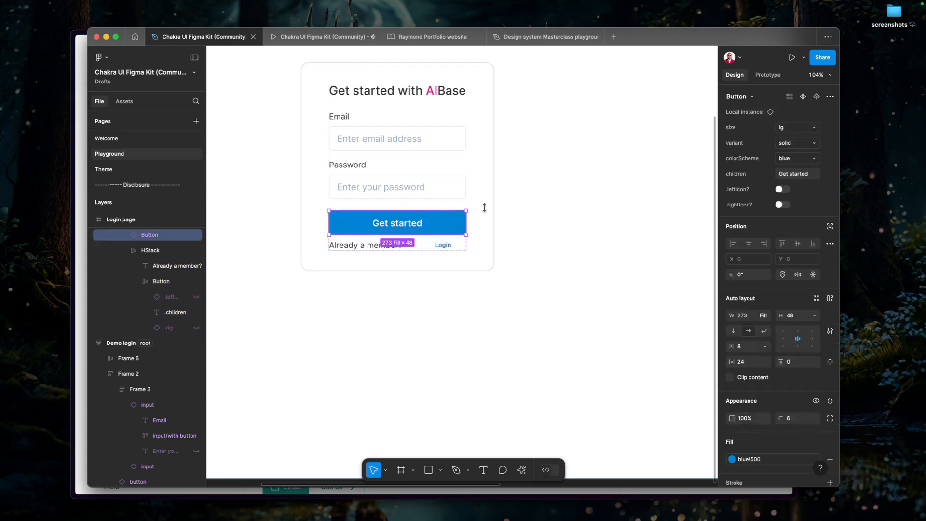
# Select the Box and replace its blue/500 selection colour with pink/600 from the library.
pyautogui.click(475, 259)
pyautogui.scroll(-4, 772, 409)
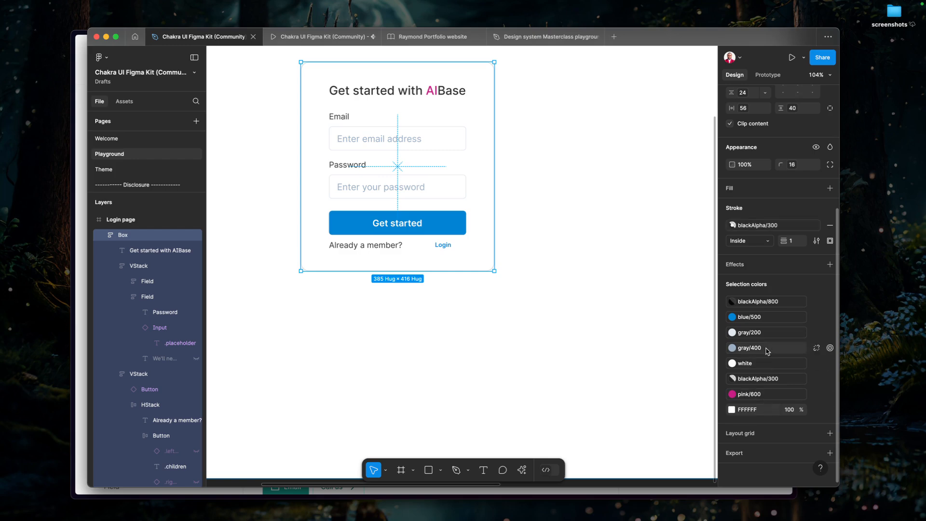
pyautogui.click(766, 323)
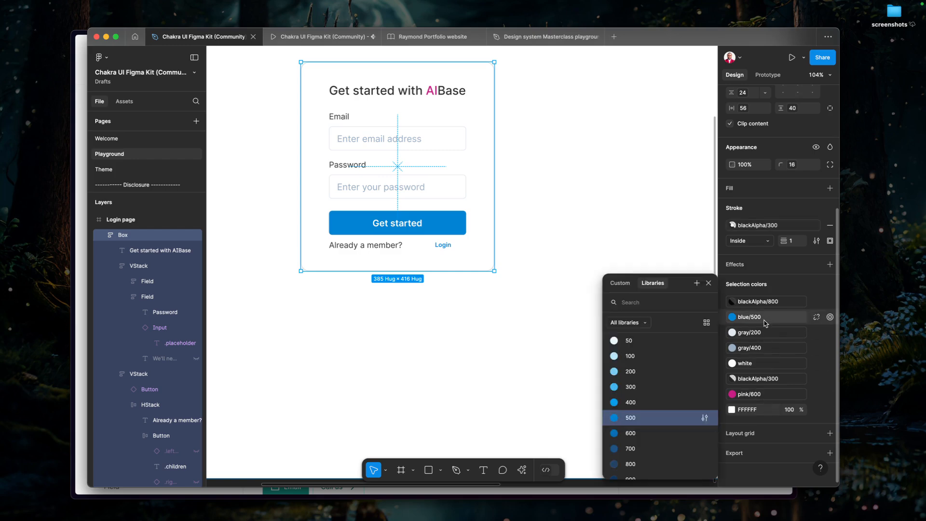
pyautogui.write('600')
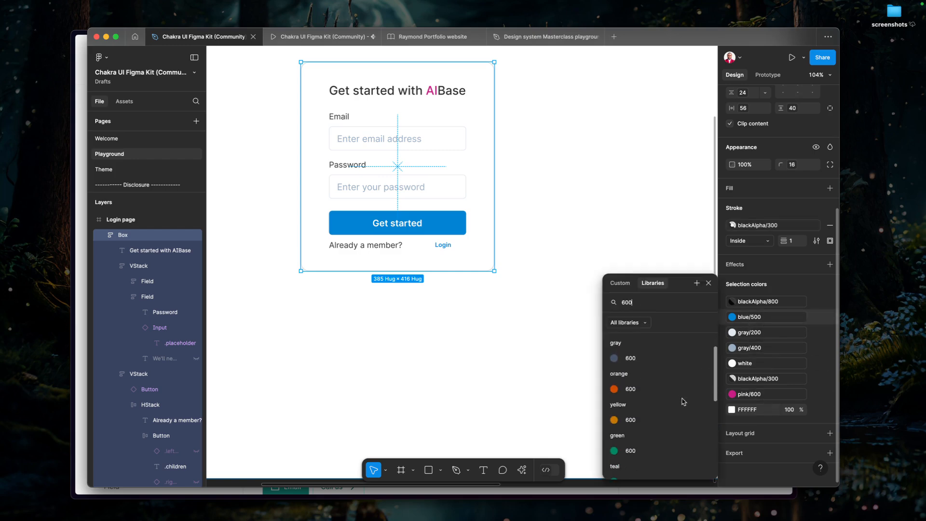
pyautogui.scroll(-4, 668, 413)
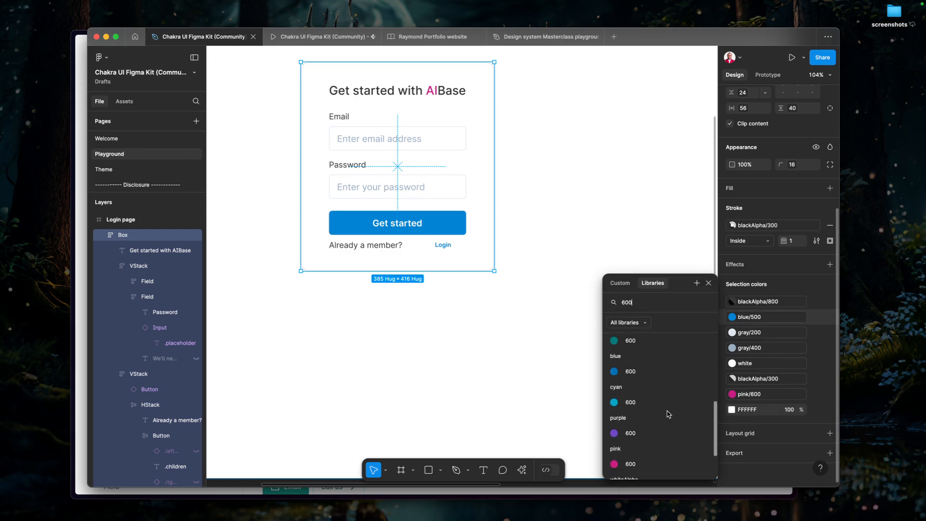
pyautogui.click(645, 468)
pyautogui.click(499, 352)
# Duplicate the VStack containing the Get started Button and the HStack within the Box.
pyautogui.scroll(-2, 499, 352)
pyautogui.scroll(-1, 499, 353)
pyautogui.click(409, 252)
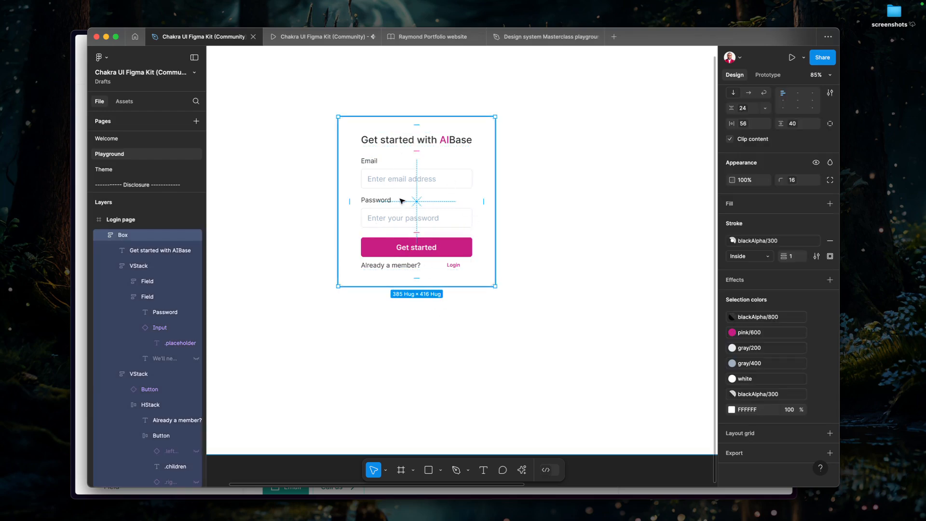
pyautogui.click(413, 258)
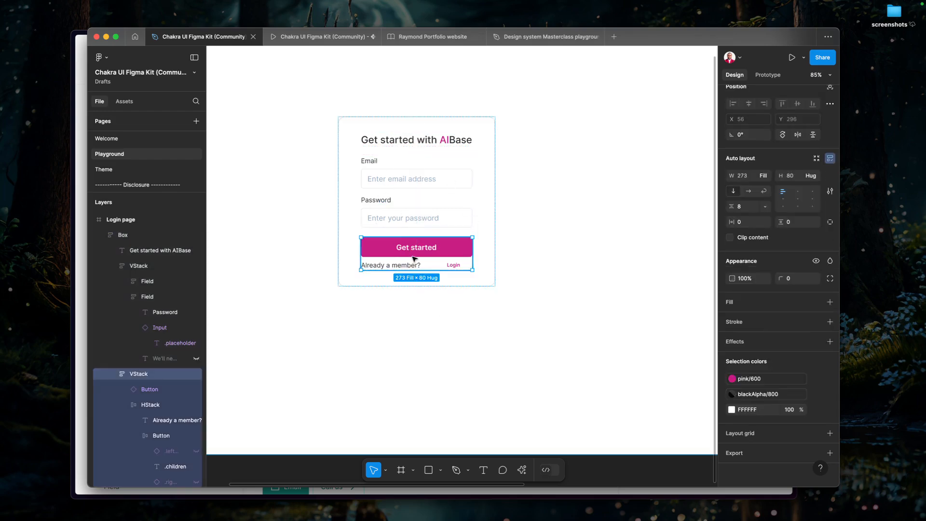
pyautogui.click(413, 258)
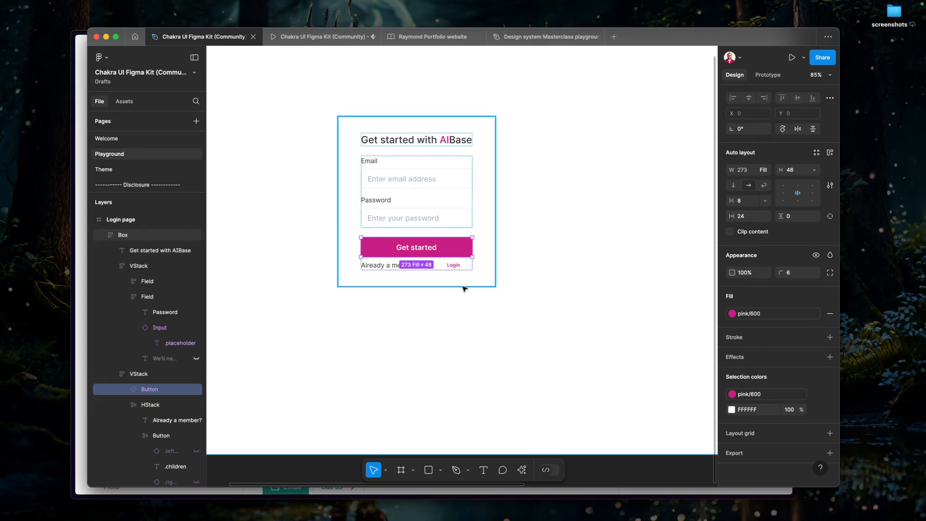
pyautogui.hotkey('shift', 'Return')
pyautogui.press('super+d')
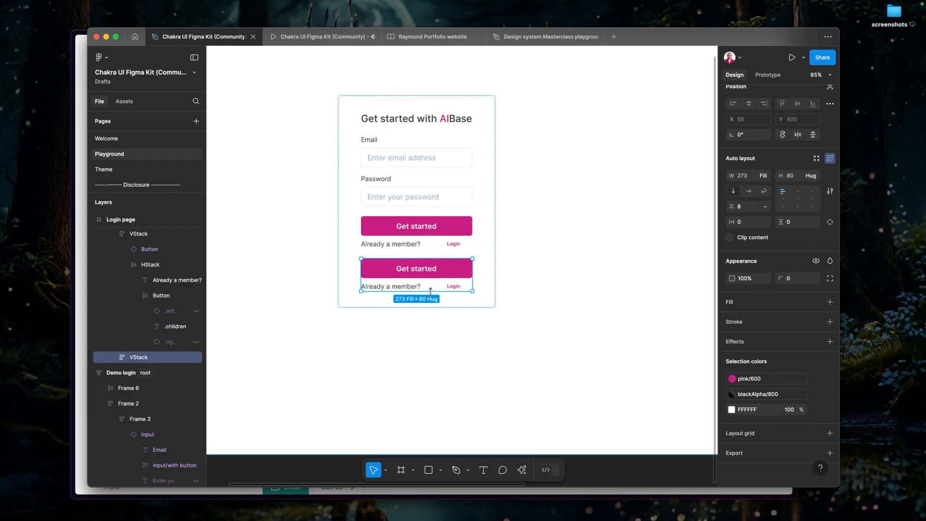
# Delete the HStack with the member text and Login button from the duplicated VStack.
pyautogui.click(409, 288)
pyautogui.click(409, 288)
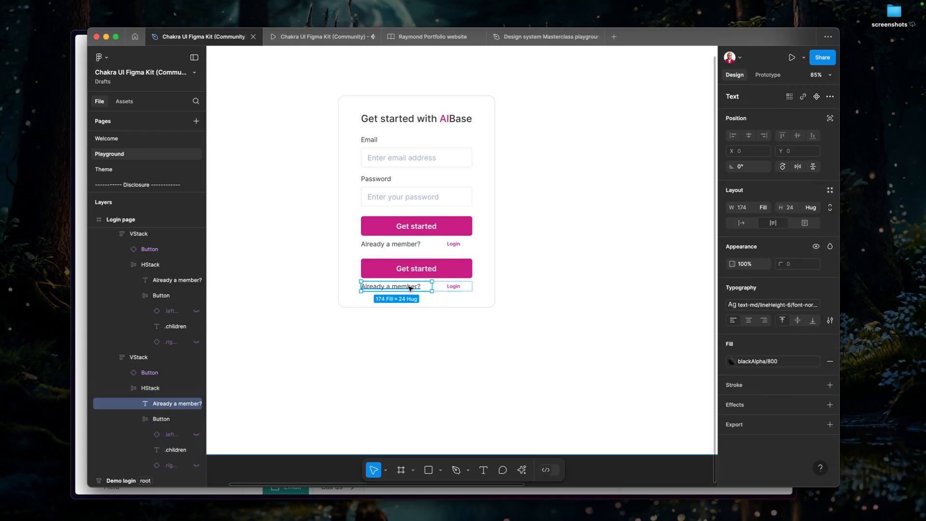
pyautogui.hotkey('shift', 'Return')
pyautogui.hotkey('shift', 'Return')
pyautogui.hotkey('shift', 'Return')
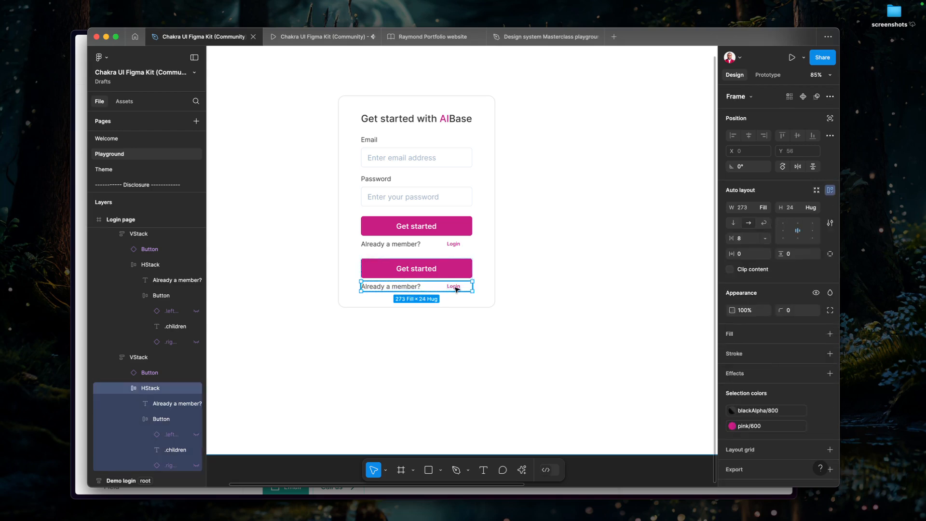
pyautogui.doubleClick(428, 289)
pyautogui.press('Delete')
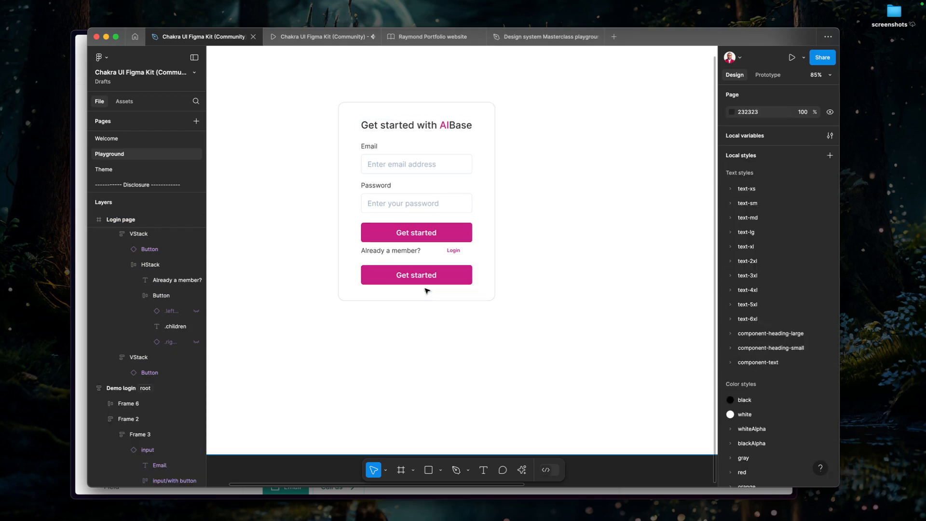
# Set the top padding of the duplicated VStack to the spacing variable 16.
pyautogui.click(437, 277)
pyautogui.doubleClick(438, 276)
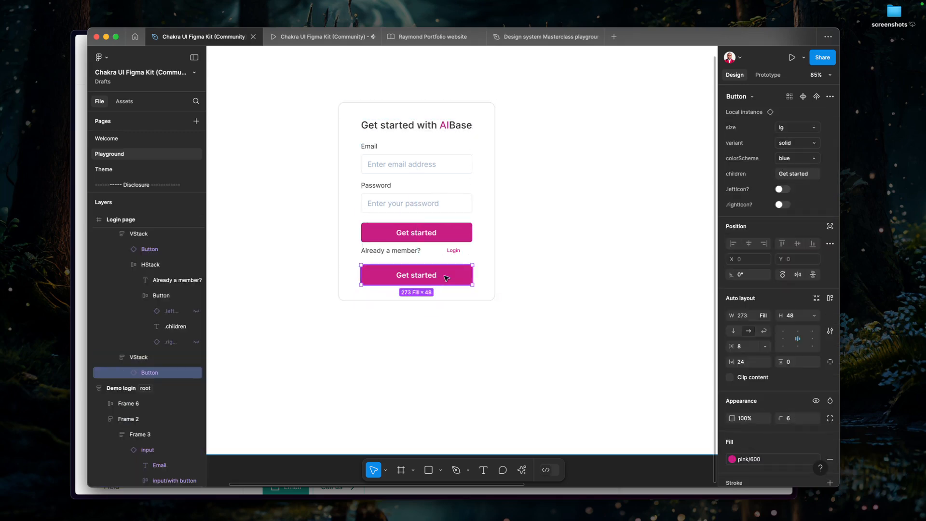
pyautogui.hotkey('shift', 'Return')
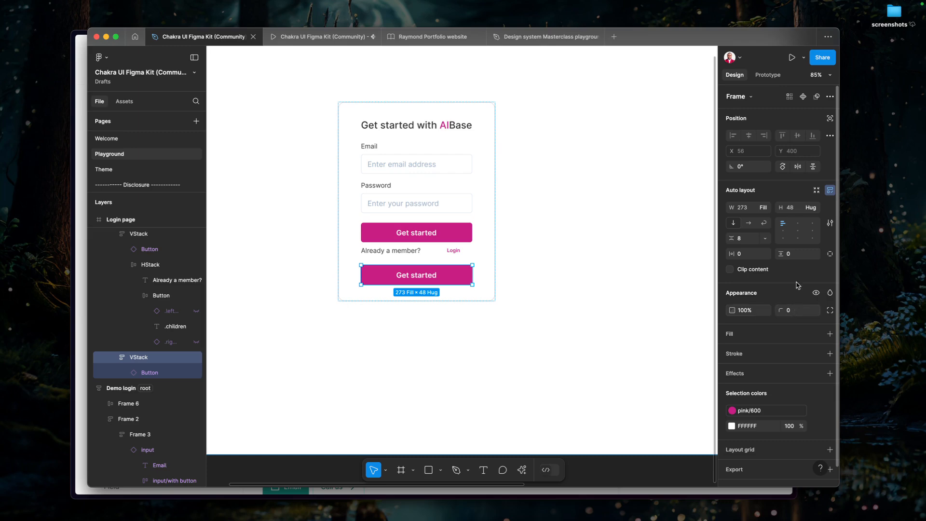
pyautogui.click(814, 254)
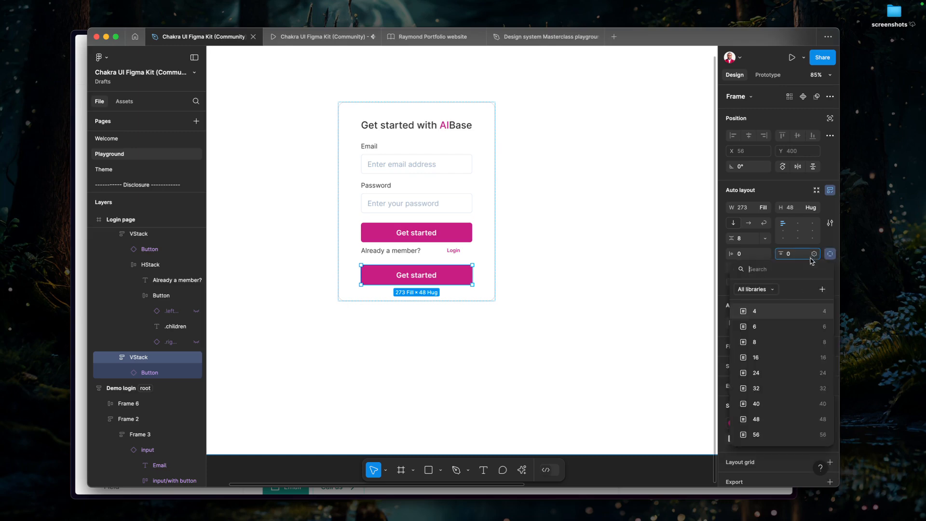
pyautogui.click(800, 357)
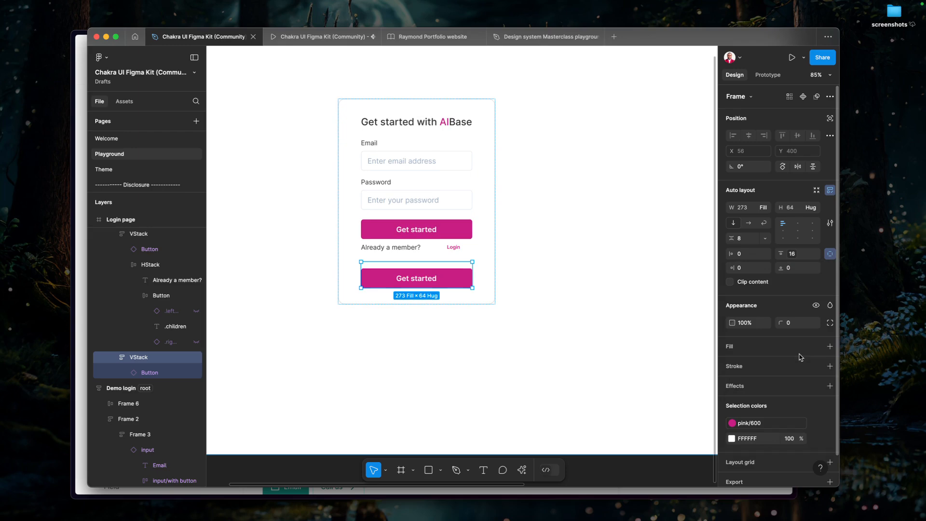
# Switch the second Get started Button to the outline variant and enable its left icon.
pyautogui.click(438, 283)
pyautogui.click(815, 159)
pyautogui.click(810, 144)
pyautogui.click(810, 144)
pyautogui.click(793, 154)
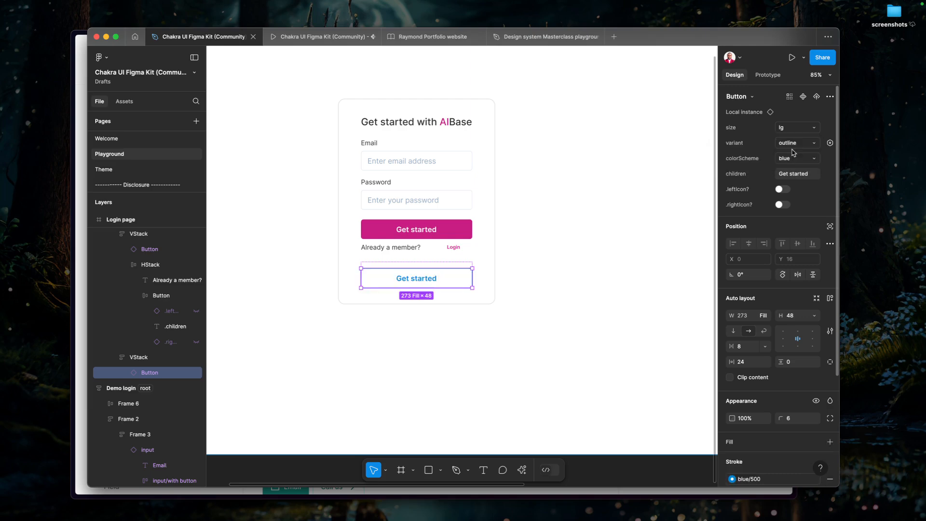
pyautogui.click(782, 190)
pyautogui.scroll(-5, 523, 309)
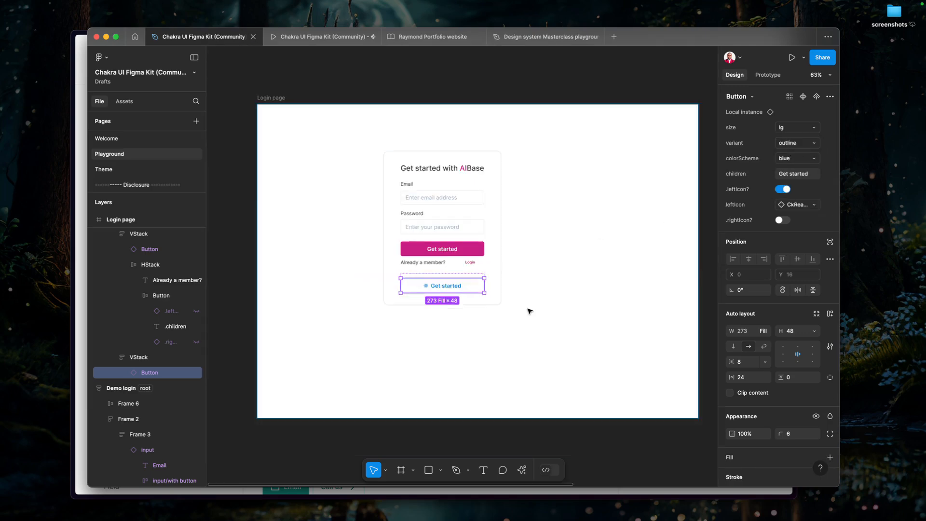
# Set the outlined Button's children text to "Continue with Google".
pyautogui.hscroll(3, 575, 327)
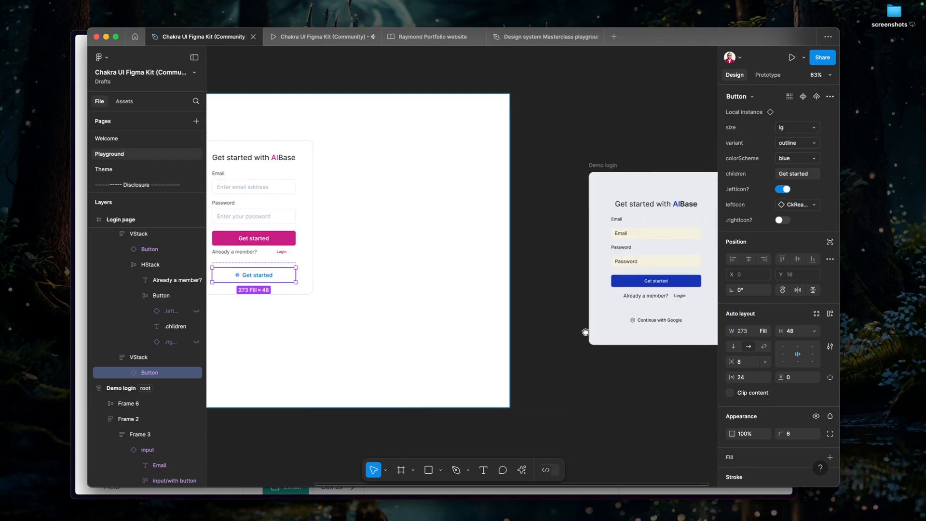
pyautogui.hscroll(-8, 586, 332)
pyautogui.click(800, 175)
pyautogui.write('Cont')
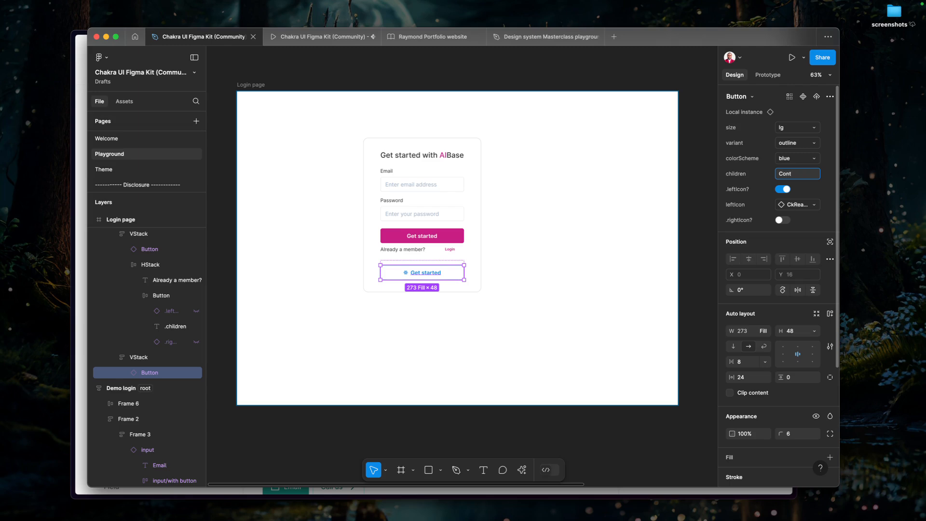
pyautogui.write('inue with Google')
pyautogui.press('Return')
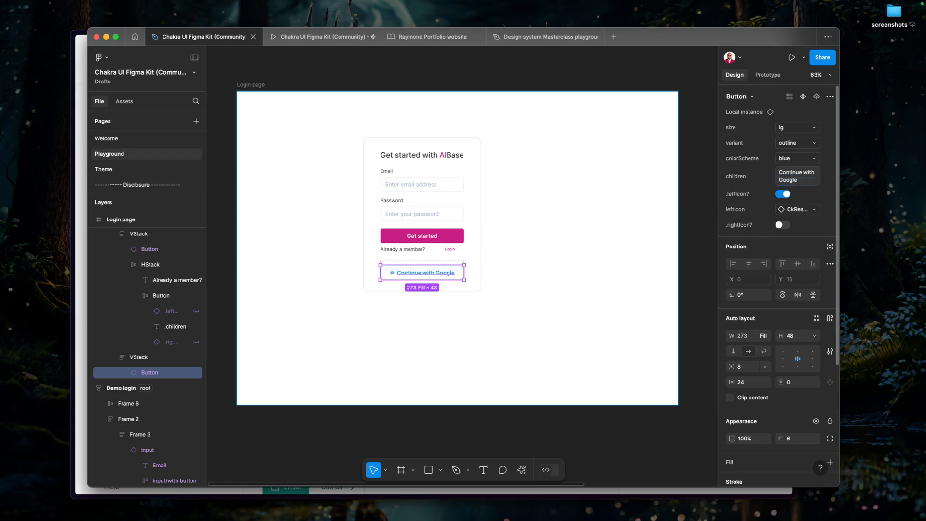
# Change the Continue with Google Button's selection color from the library to blackAlpha/700.
pyautogui.scroll(-1, 756, 369)
pyautogui.scroll(-5, 756, 370)
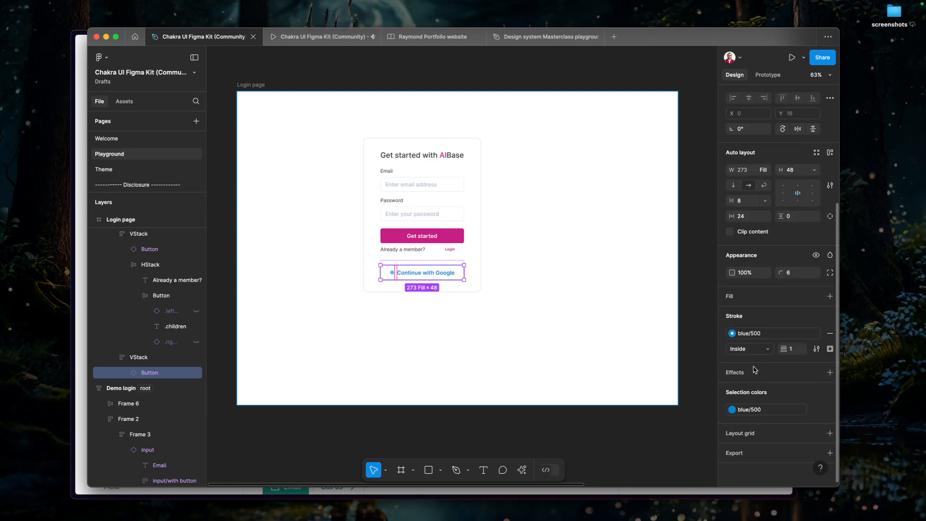
pyautogui.click(761, 411)
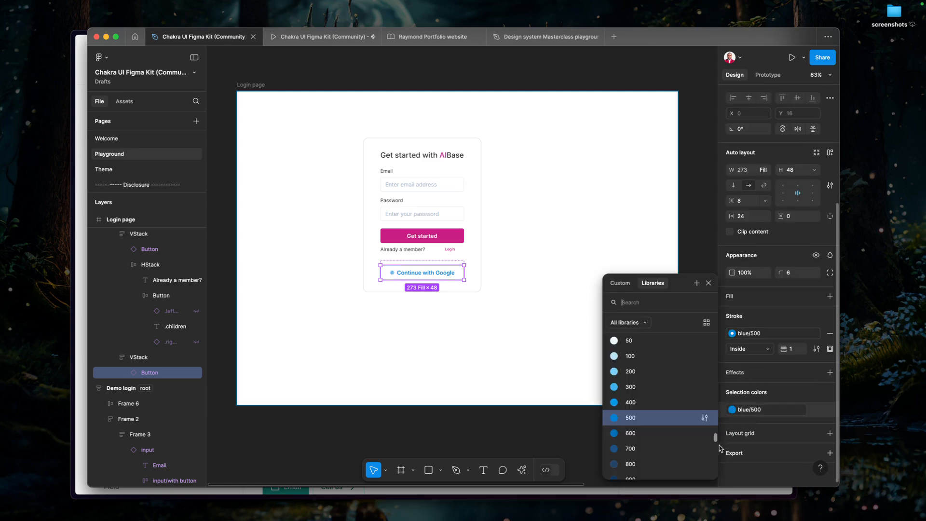
pyautogui.scroll(10, 649, 442)
pyautogui.scroll(15, 650, 440)
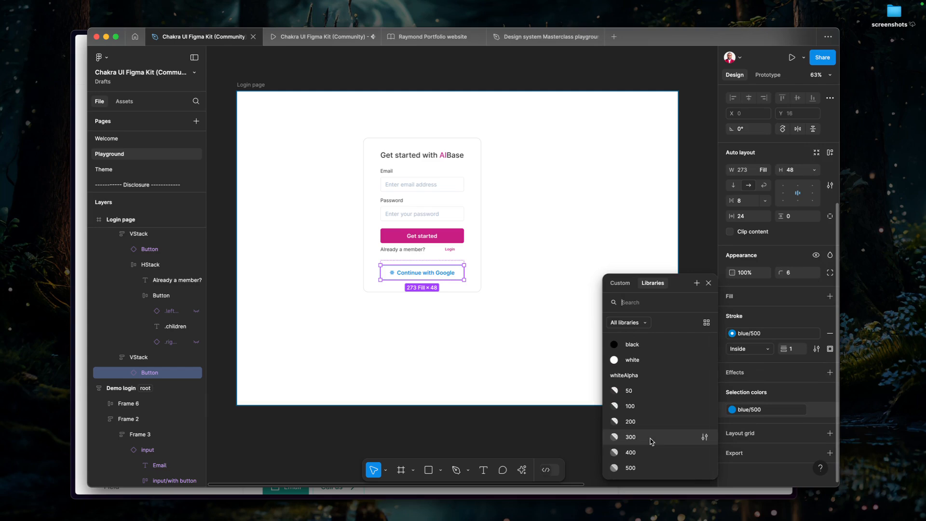
pyautogui.scroll(-5, 651, 440)
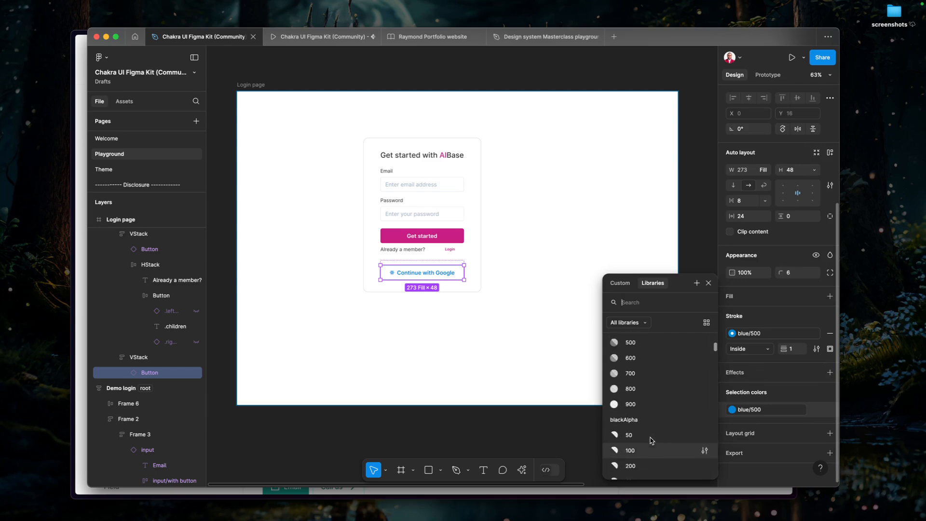
pyautogui.scroll(-3, 651, 440)
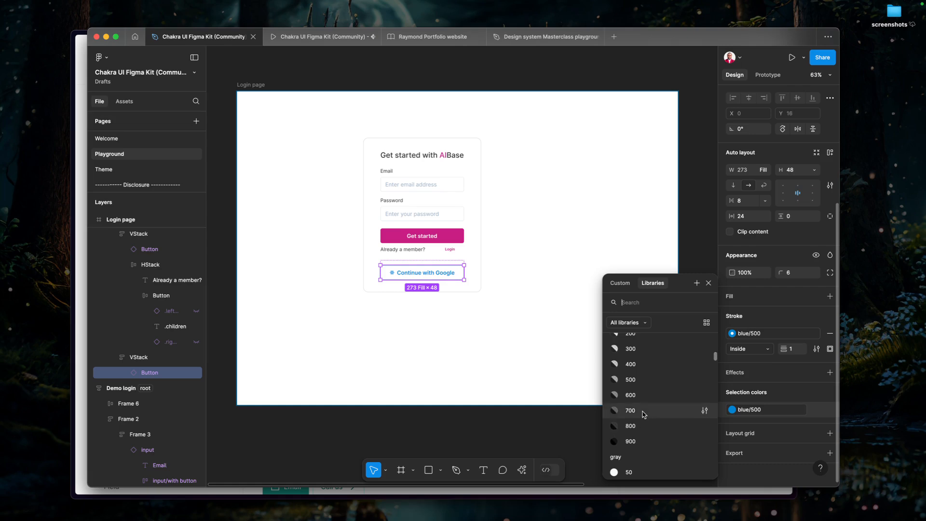
pyautogui.click(631, 411)
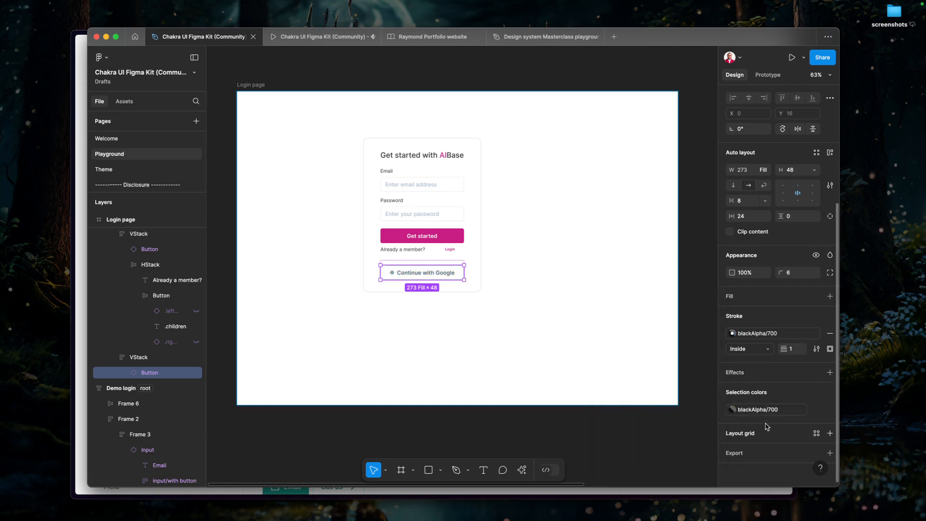
# Try blackAlpha/600 as the Continue with Google Button's color and return it to blackAlpha/700.
pyautogui.click(732, 409)
pyautogui.press('Escape')
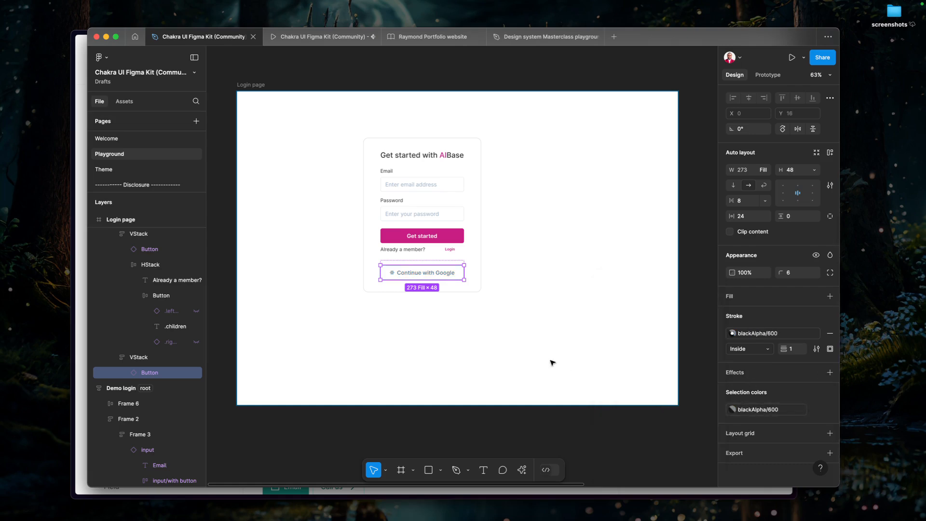
pyautogui.click(553, 364)
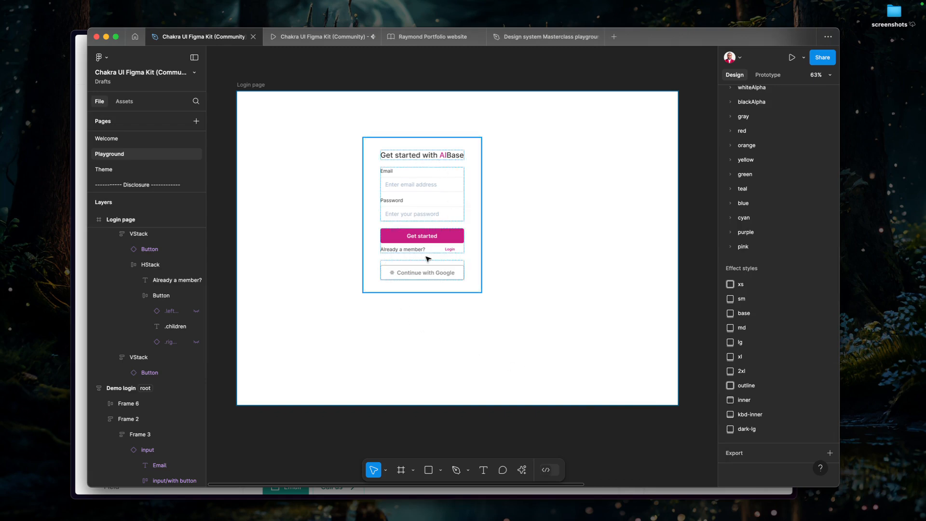
pyautogui.scroll(5, 403, 275)
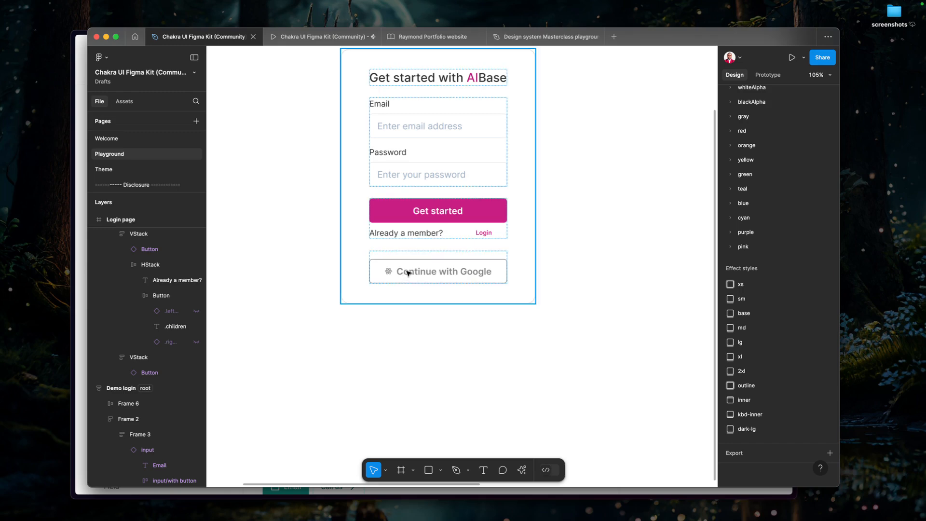
pyautogui.click(408, 274)
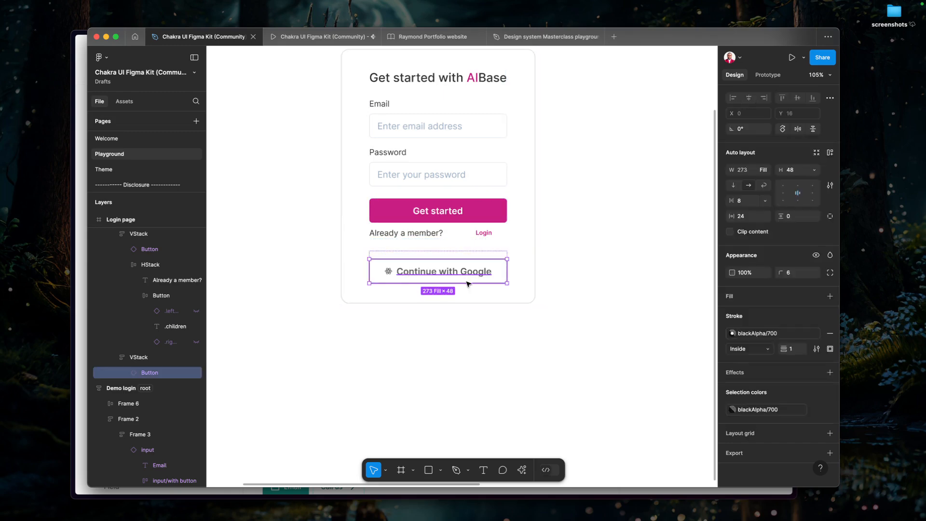
pyautogui.click(392, 336)
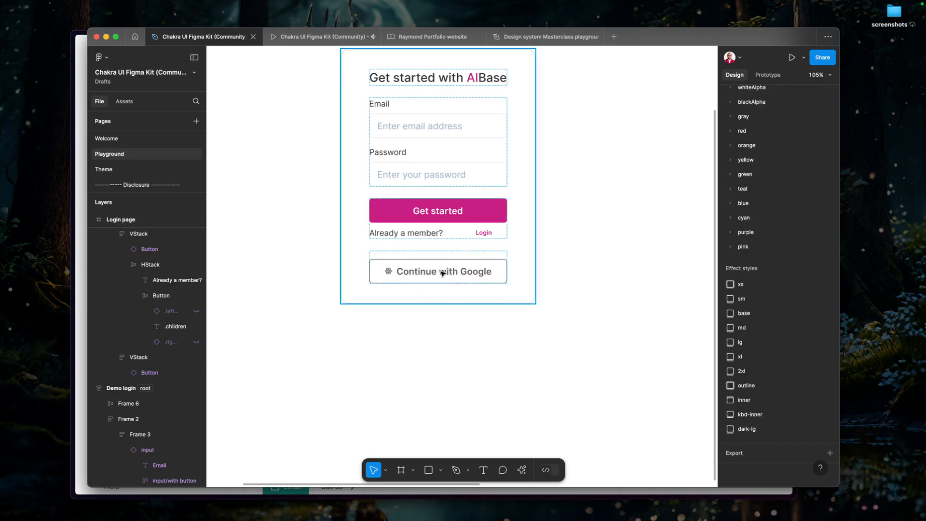
# Center the login Box vertically and horizontally within the Login page frame.
pyautogui.scroll(-1, 439, 271)
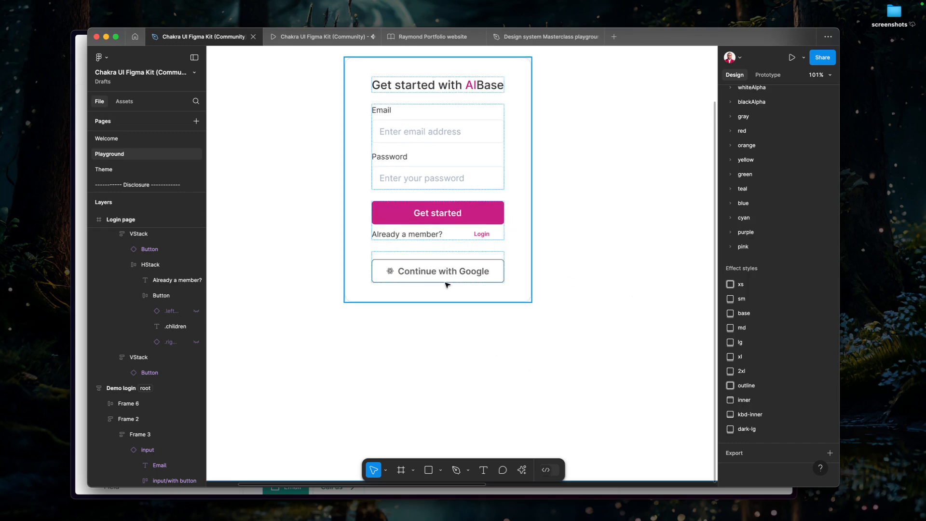
pyautogui.scroll(-2, 447, 387)
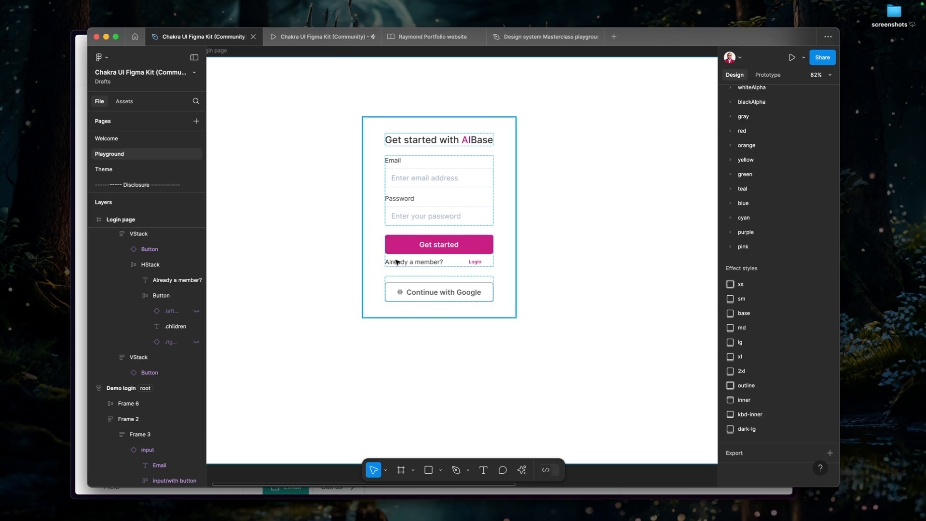
pyautogui.scroll(-1, 396, 262)
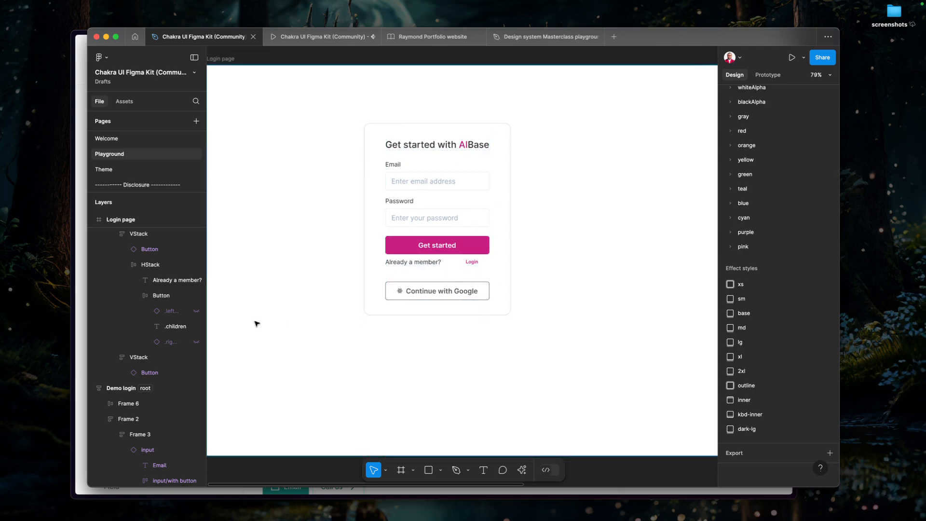
pyautogui.scroll(-2, 257, 323)
pyautogui.click(430, 293)
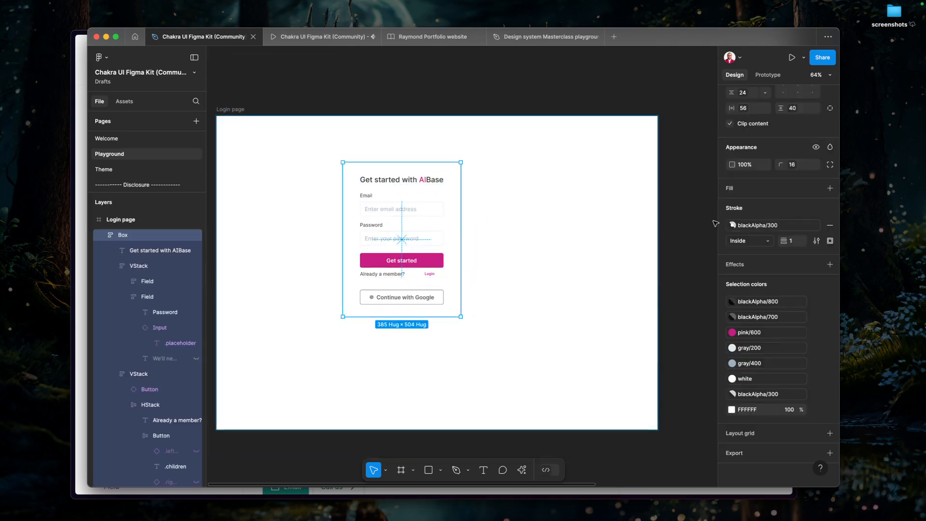
pyautogui.scroll(4, 803, 144)
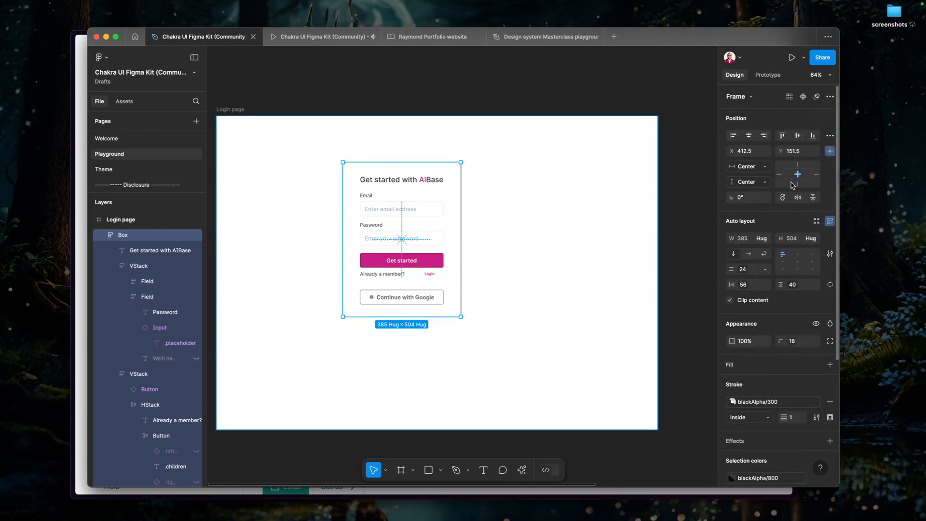
pyautogui.click(798, 135)
pyautogui.click(749, 135)
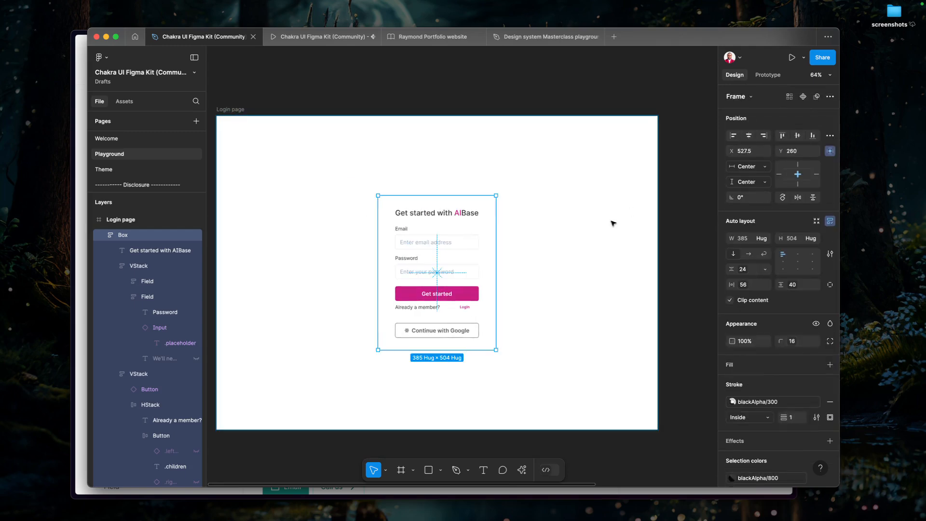
pyautogui.click(629, 316)
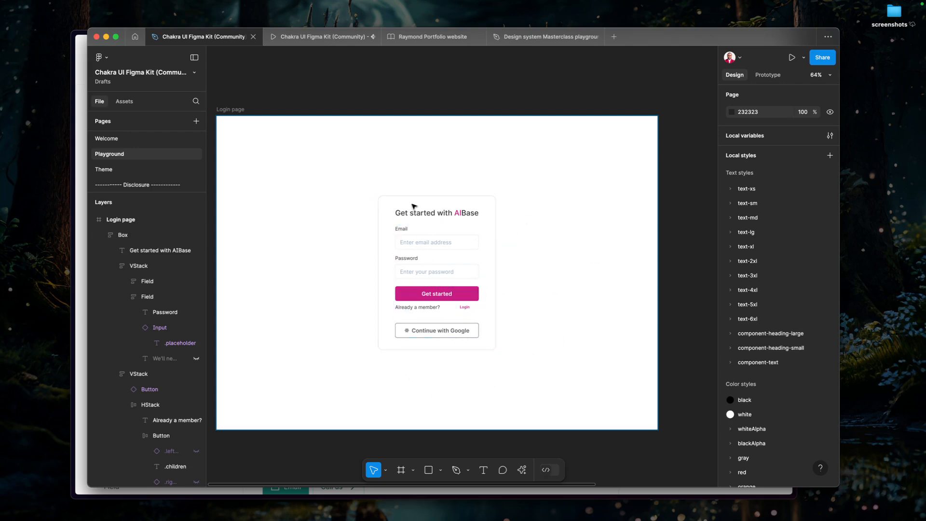
# Review the finished Login page alongside the Button variants in the Chakra documentation in the browser.
pyautogui.click(399, 292)
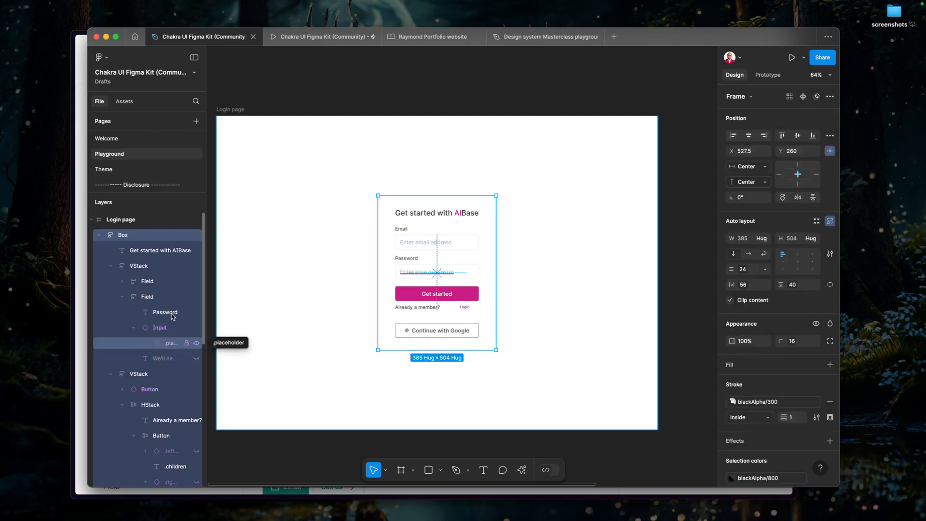
pyautogui.click(77, 253)
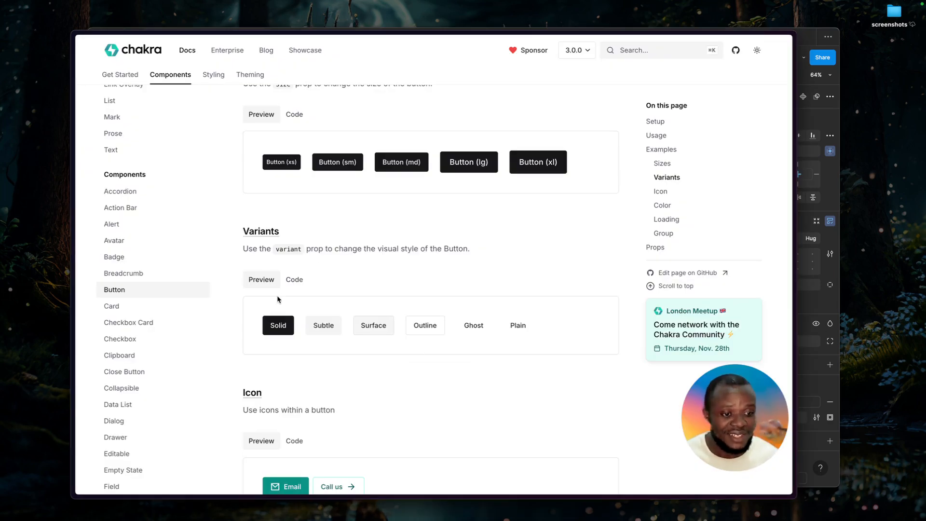
pyautogui.press('super+Tab')
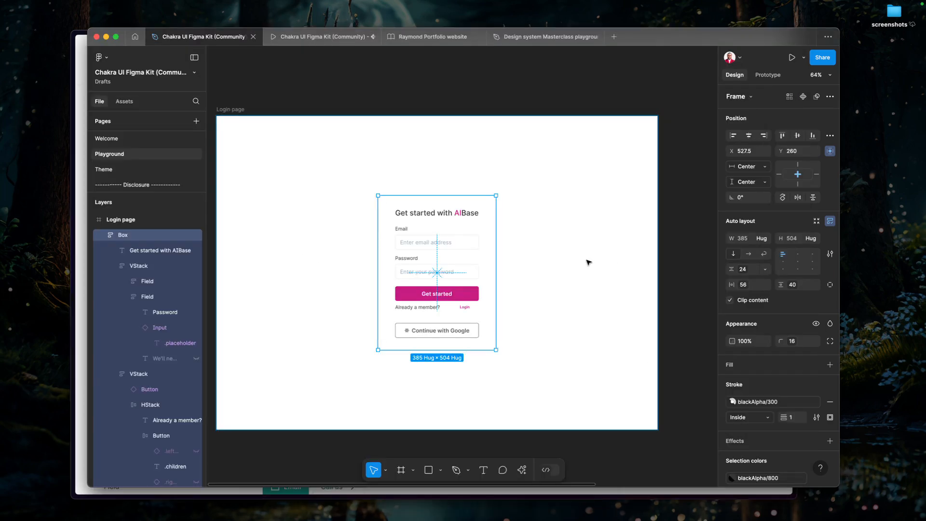
pyautogui.scroll(-1, 590, 262)
pyautogui.click(684, 270)
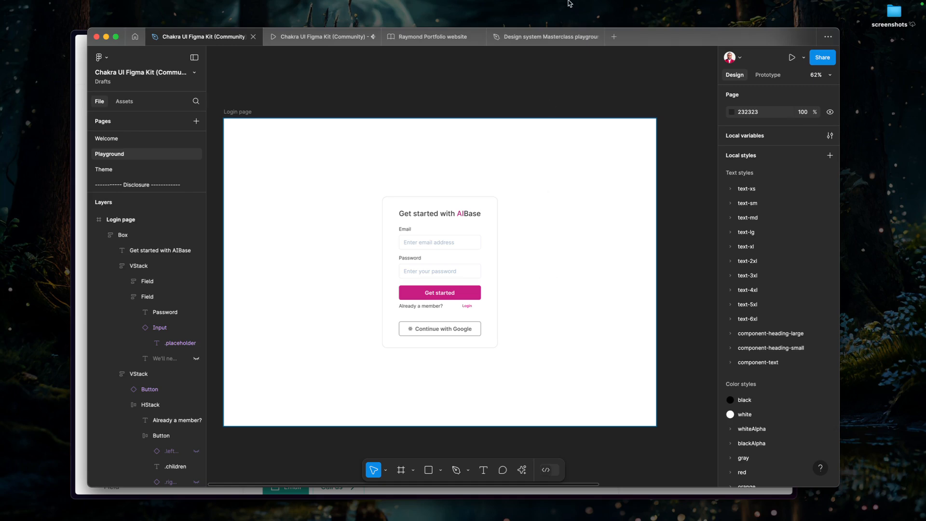
pyautogui.moveTo(600, 4)
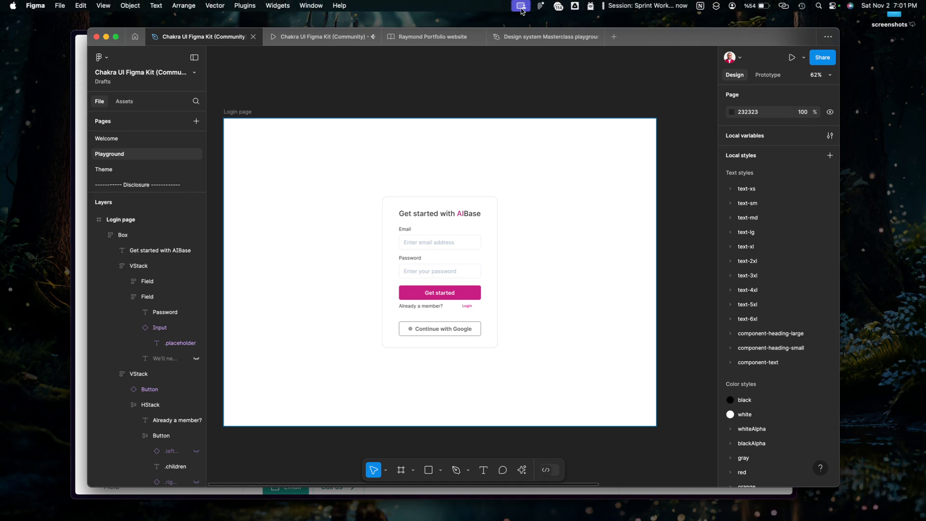
pyautogui.click(79, 244)
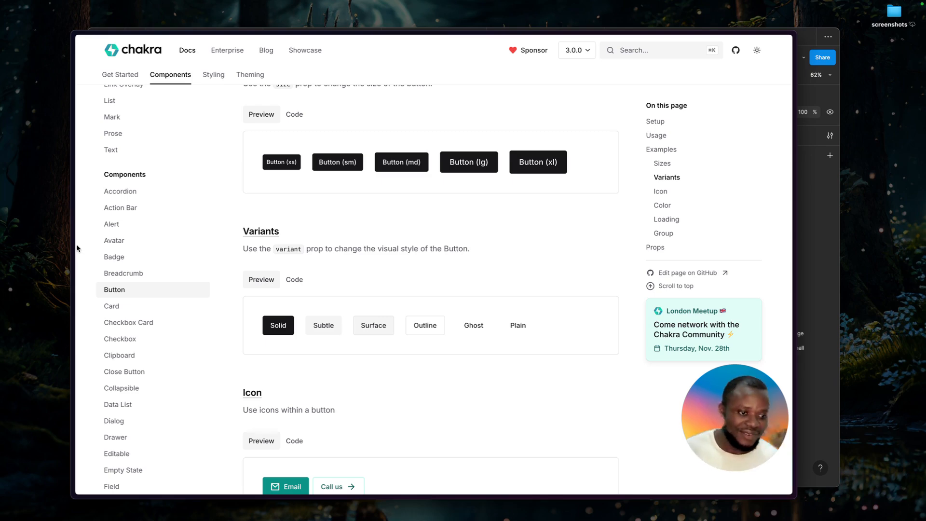